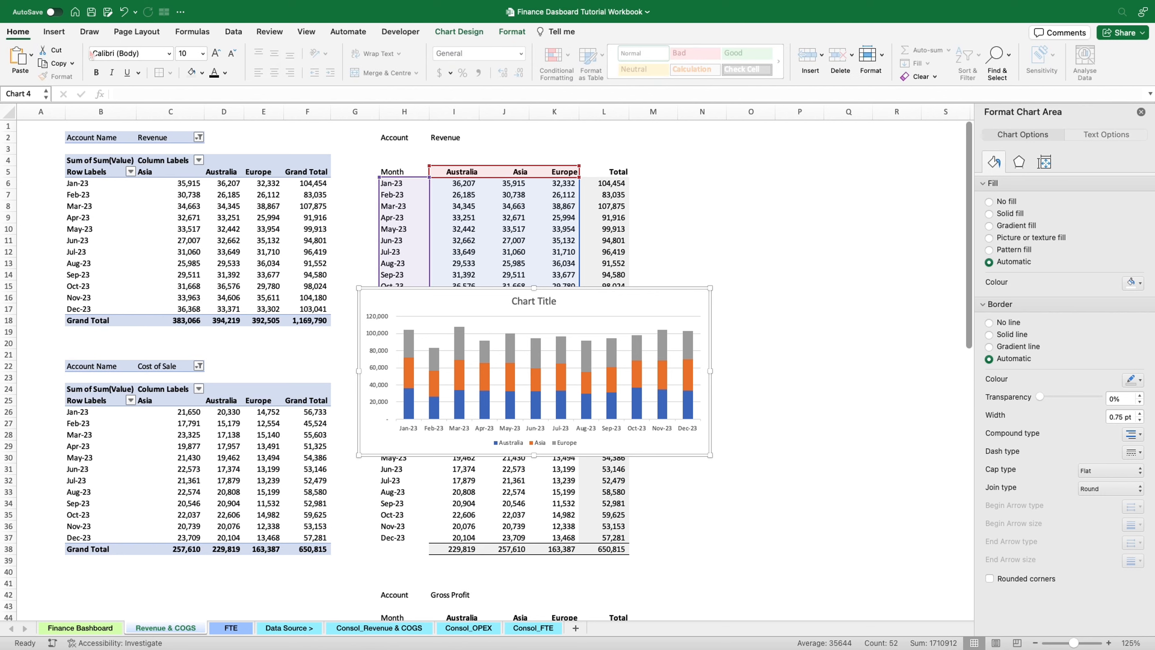
Change the stacked column chart's font to Arial and delete the chart title
{"action": "type", "text": "Arial"}
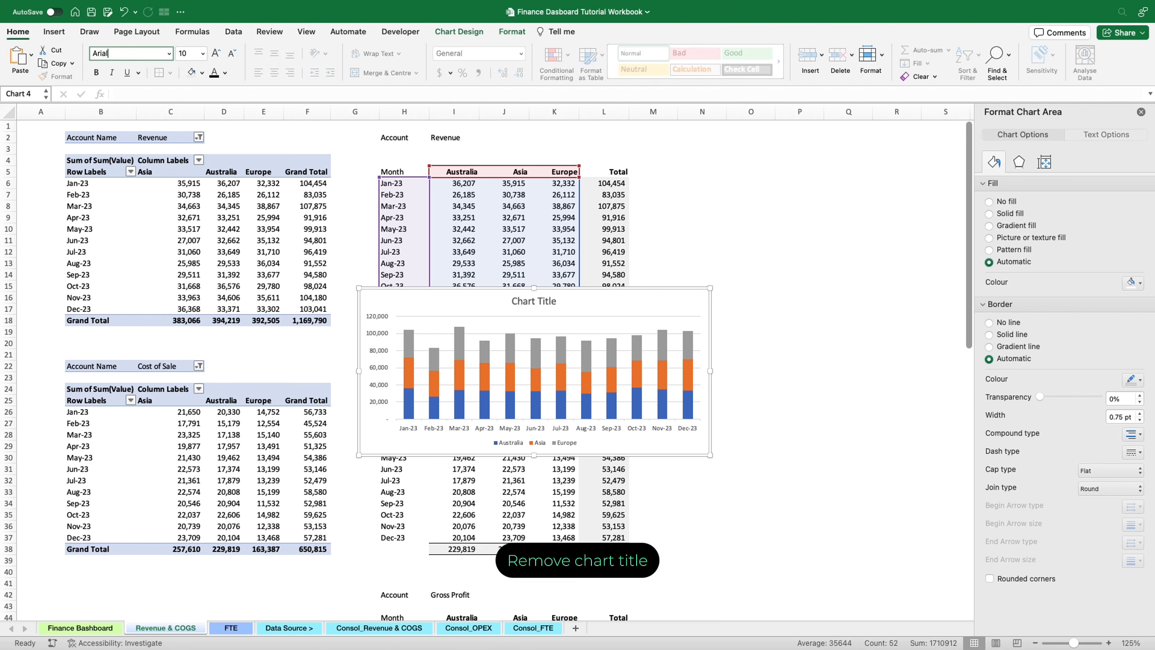
{"action": "key", "text": "Return"}
{"action": "left_click", "coordinate": [550, 302]}
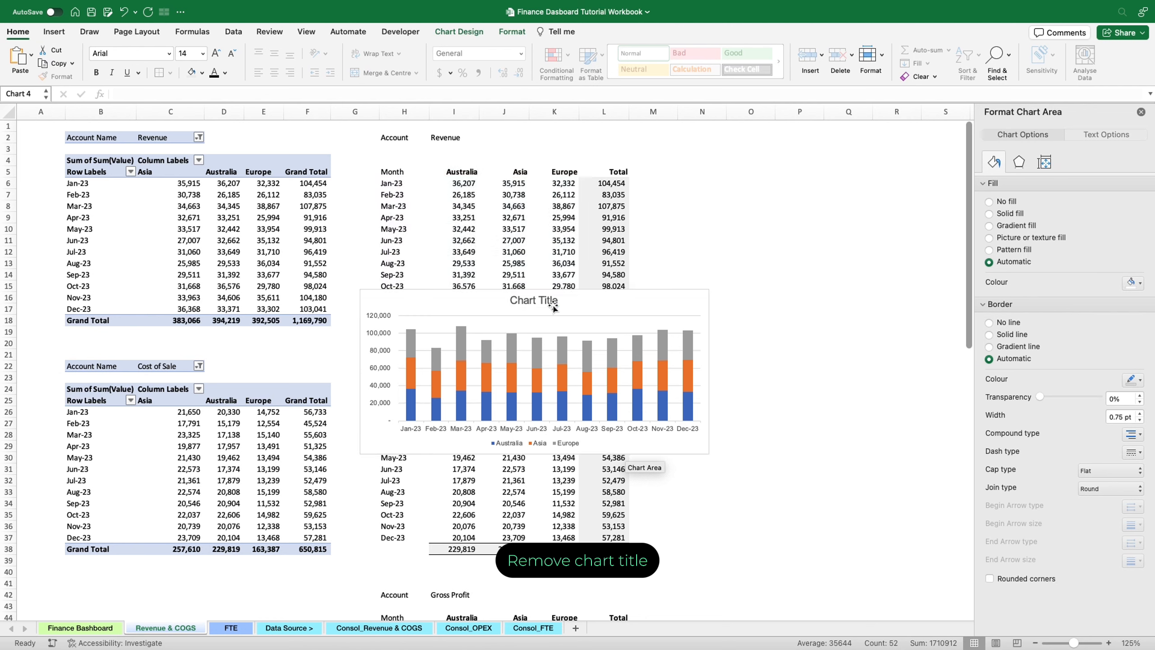
{"action": "key", "text": "Delete"}
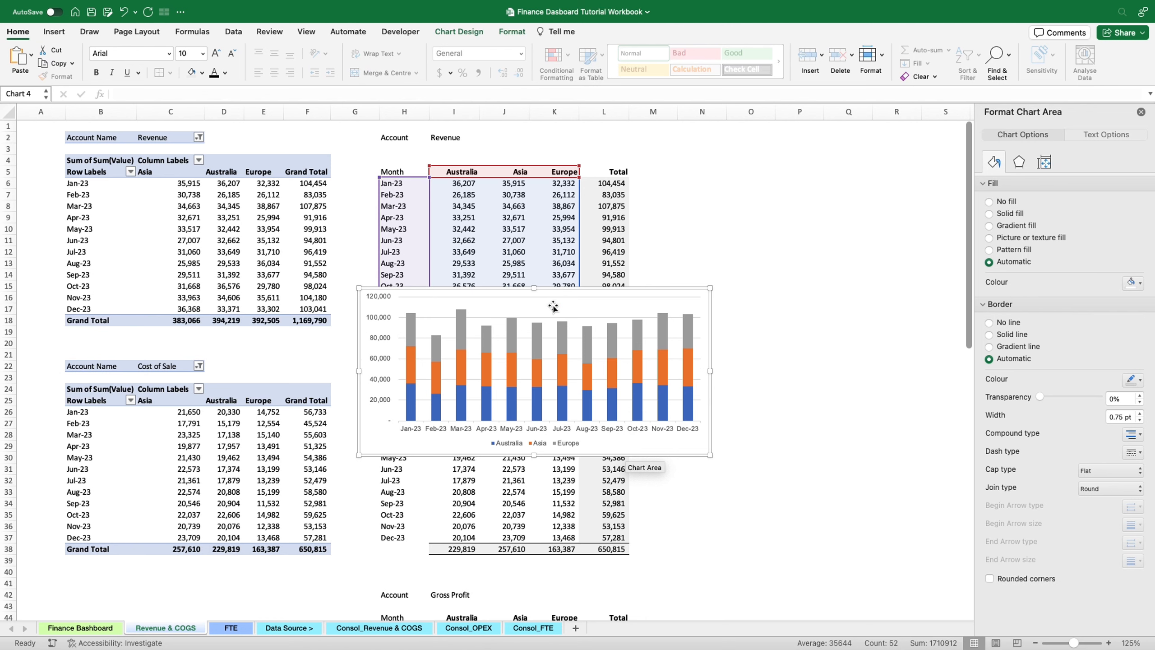
Fill the chart area background with black
{"action": "left_click", "coordinate": [523, 33]}
{"action": "left_click", "coordinate": [503, 53]}
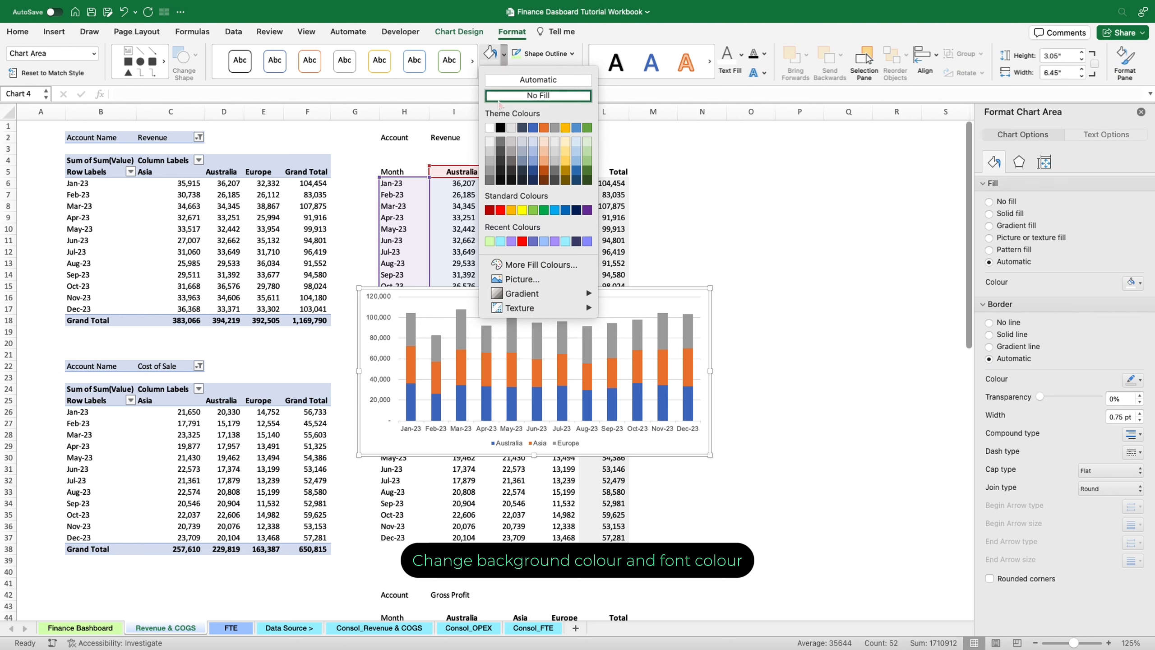
{"action": "left_click", "coordinate": [500, 127]}
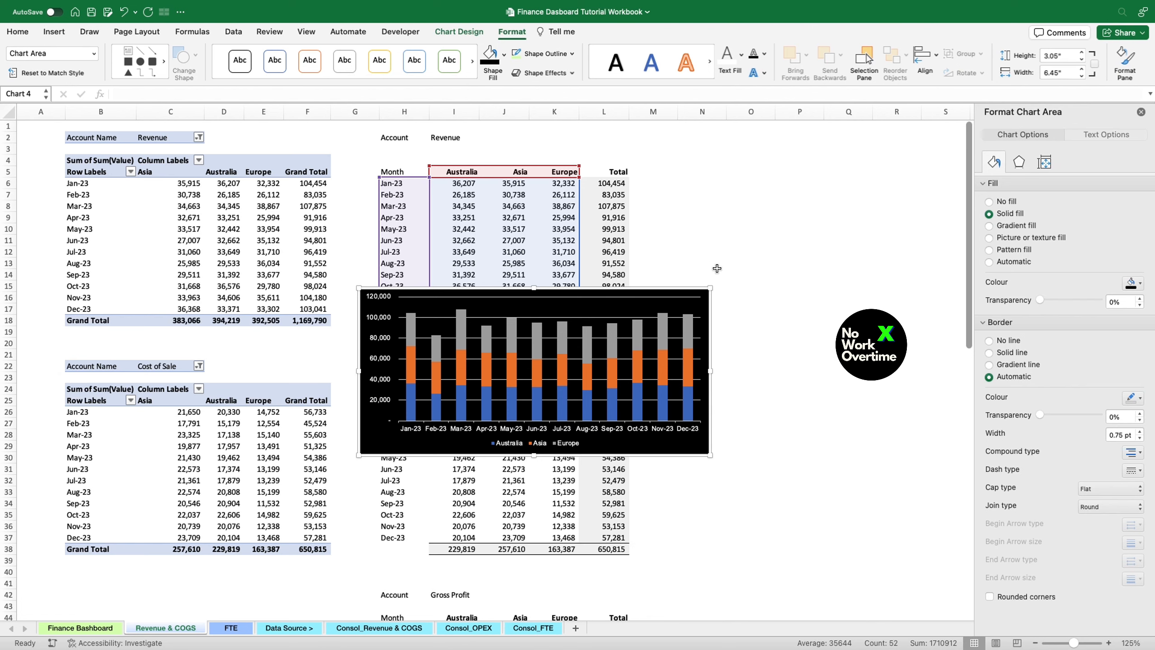
Set the transparency of the chart's major gridlines to 75%
{"action": "left_click", "coordinate": [677, 318]}
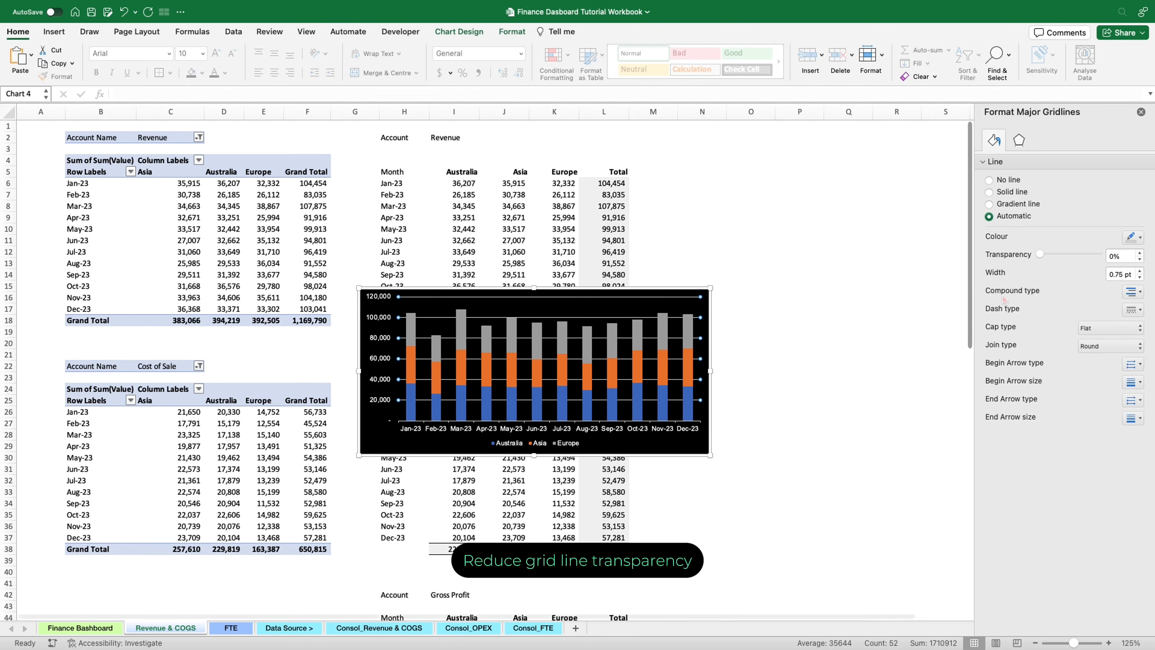
{"action": "left_click", "coordinate": [1111, 256]}
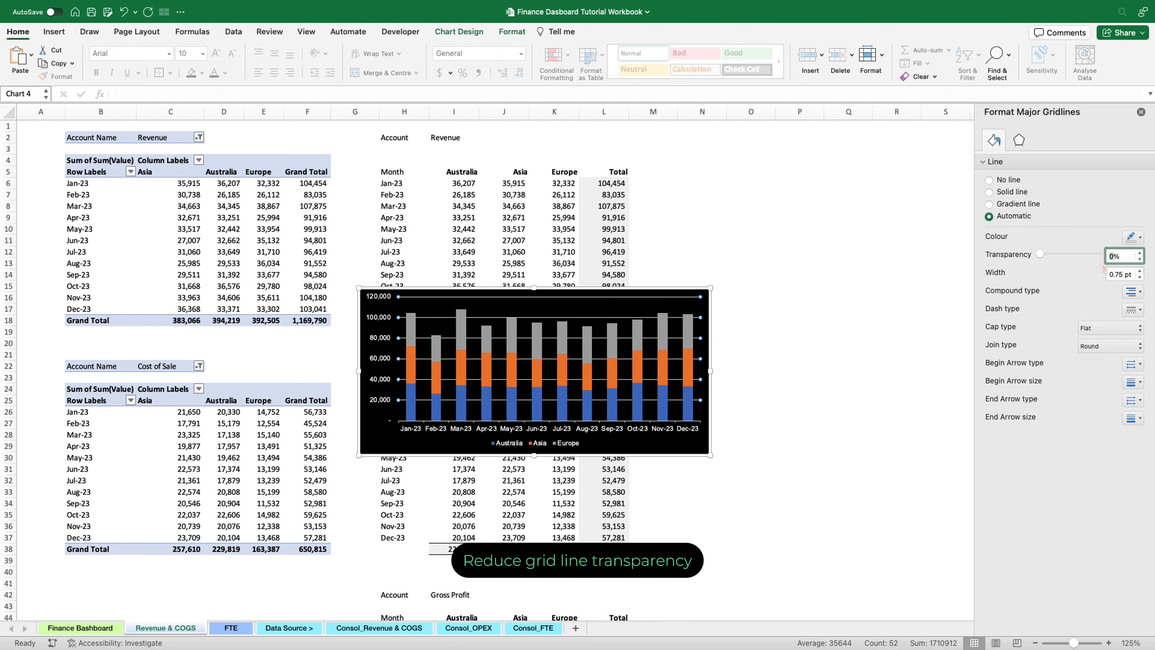
{"action": "type", "text": "75%"}
{"action": "key", "text": "Return"}
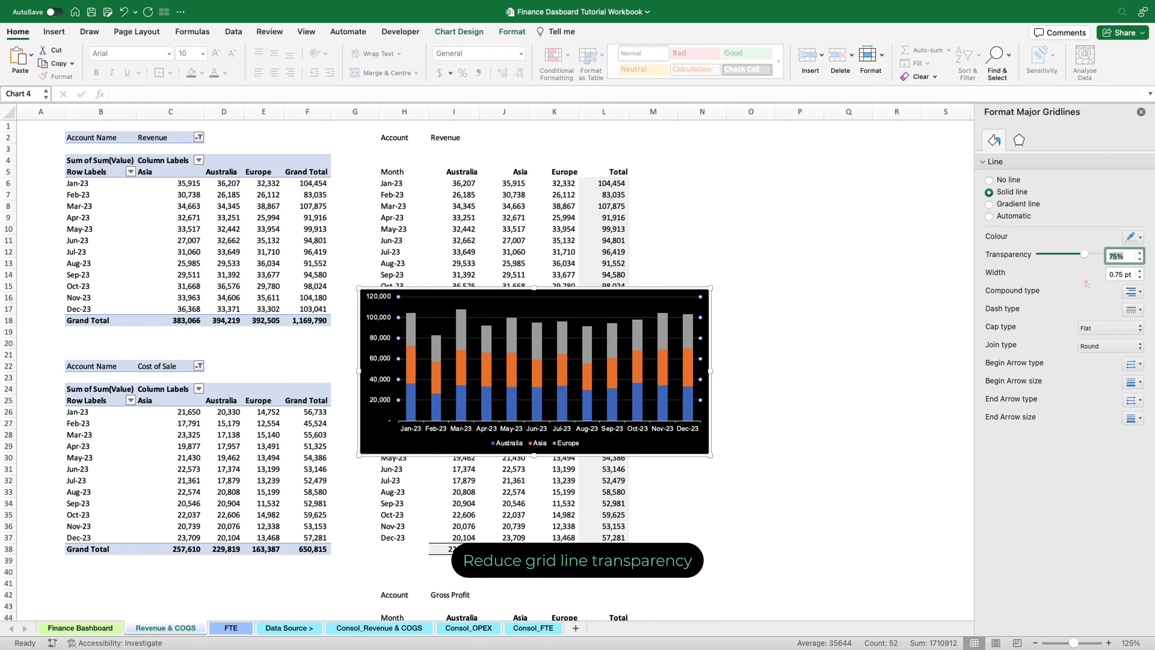
Draw a vertical rounded rectangle about 0.84" high and 0.31" wide beside the chart, and round its corners fully
{"action": "left_click", "coordinate": [413, 337]}
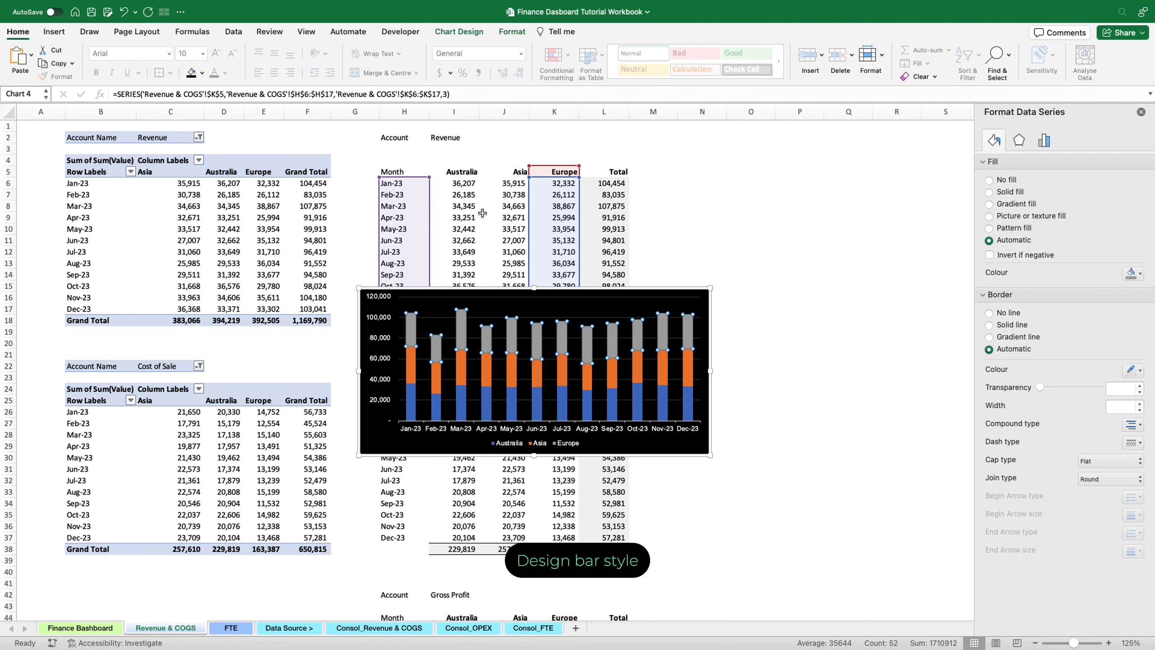
{"action": "left_click", "coordinate": [746, 251]}
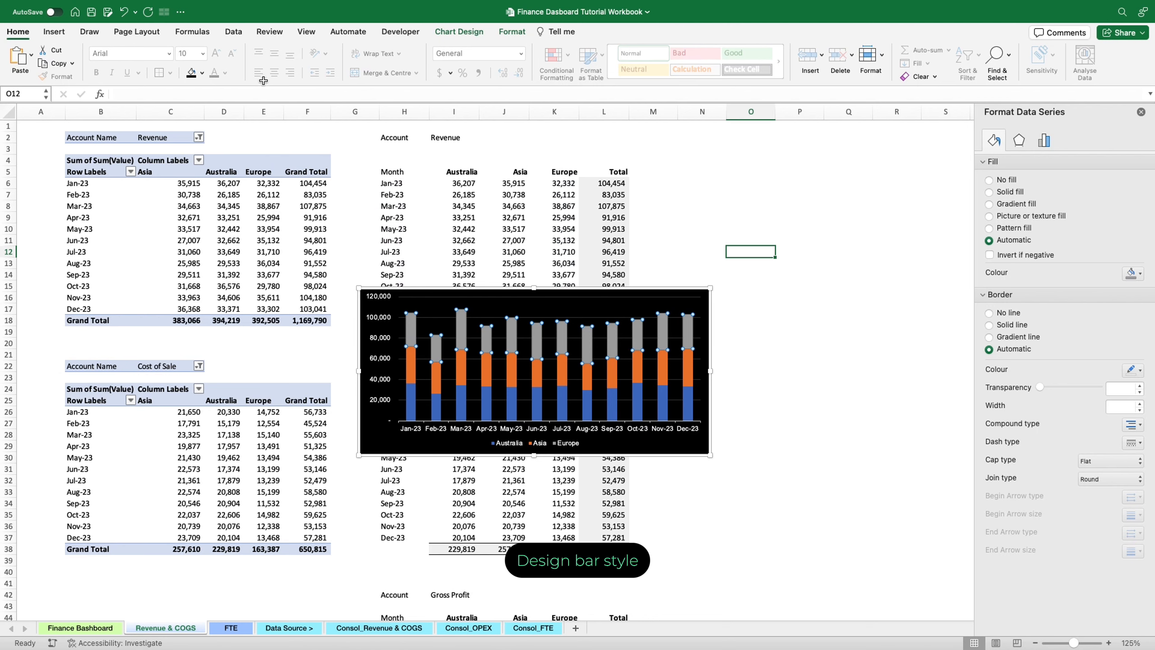
{"action": "left_click", "coordinate": [53, 31]}
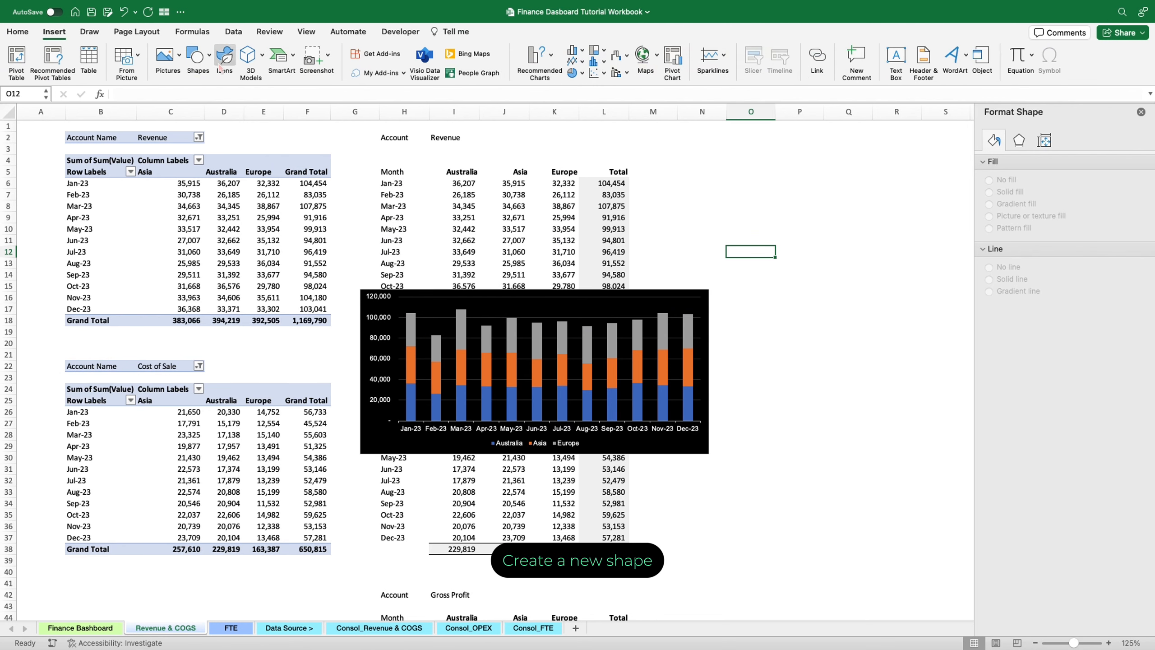
{"action": "left_click", "coordinate": [197, 61]}
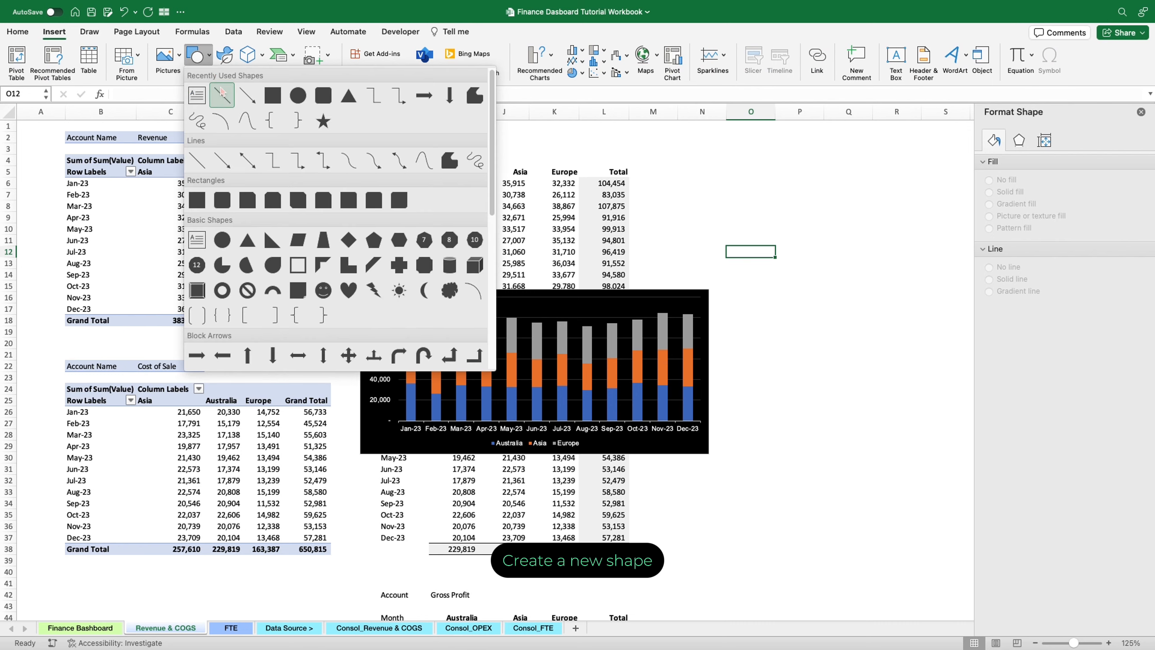
{"action": "left_click", "coordinate": [321, 98]}
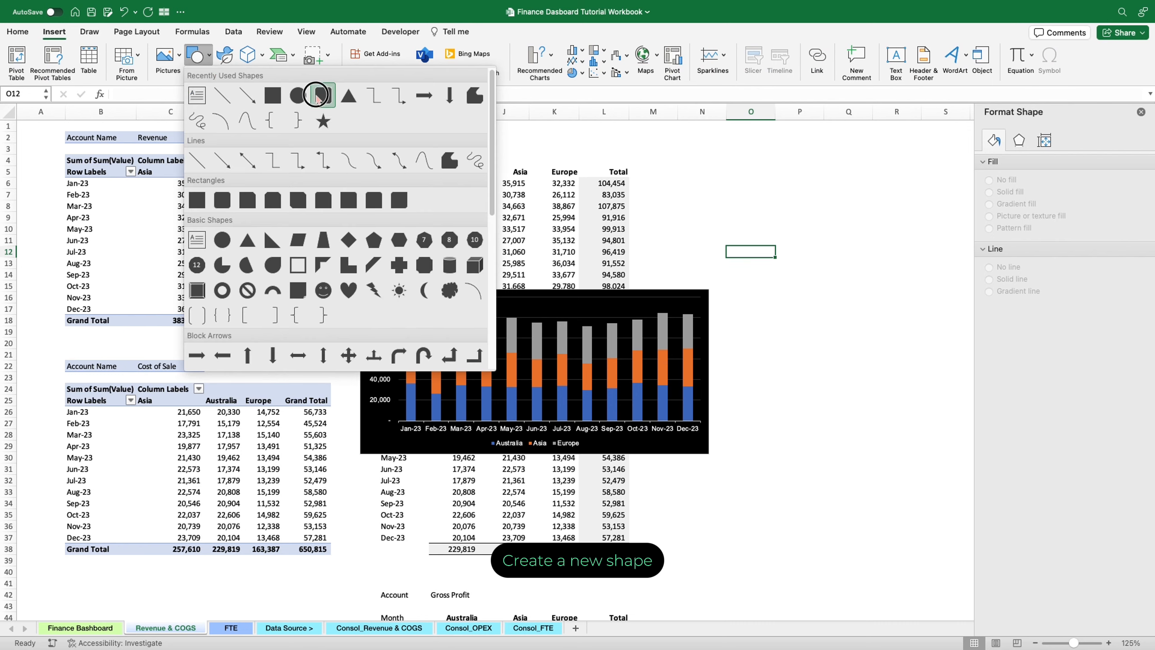
{"action": "left_click_drag", "start_coordinate": [762, 309], "coordinate": [781, 356]}
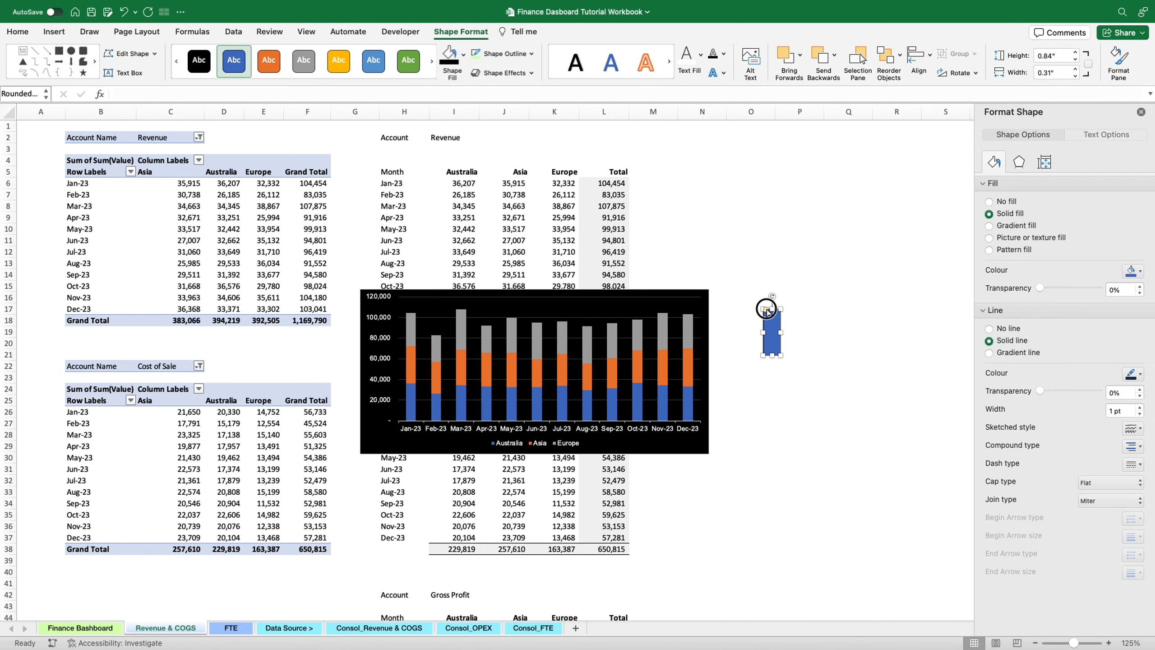
{"action": "left_click_drag", "start_coordinate": [767, 310], "coordinate": [772, 309]}
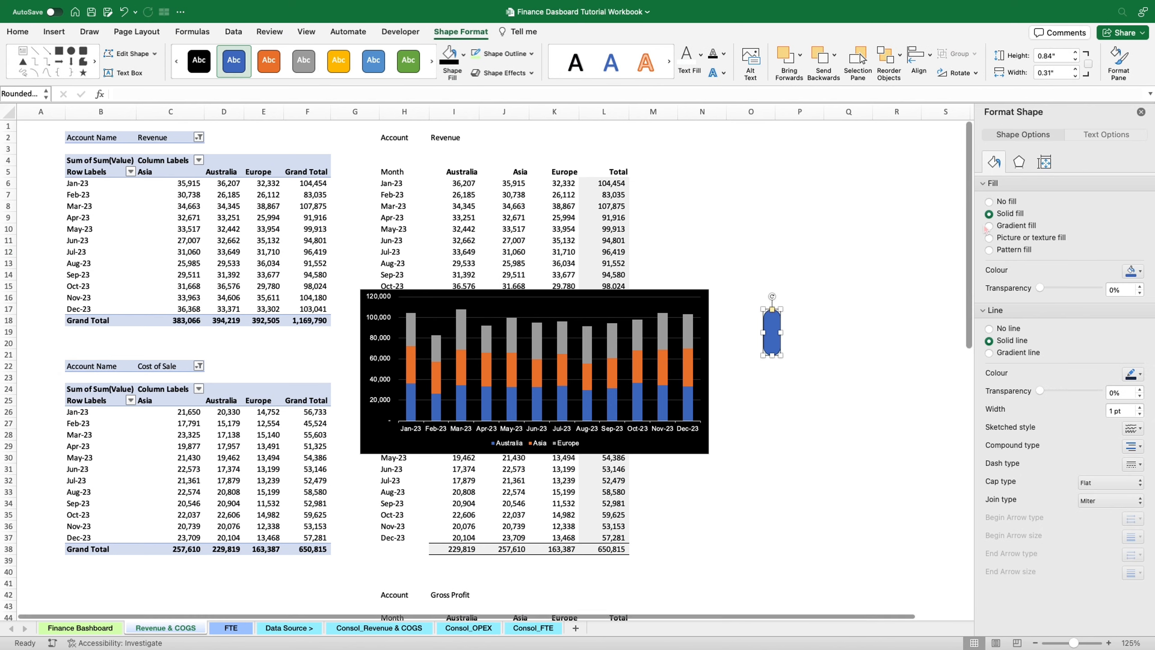
Remove the rounded shape's outline and fill it with the light blue recent colour
{"action": "left_click", "coordinate": [989, 328]}
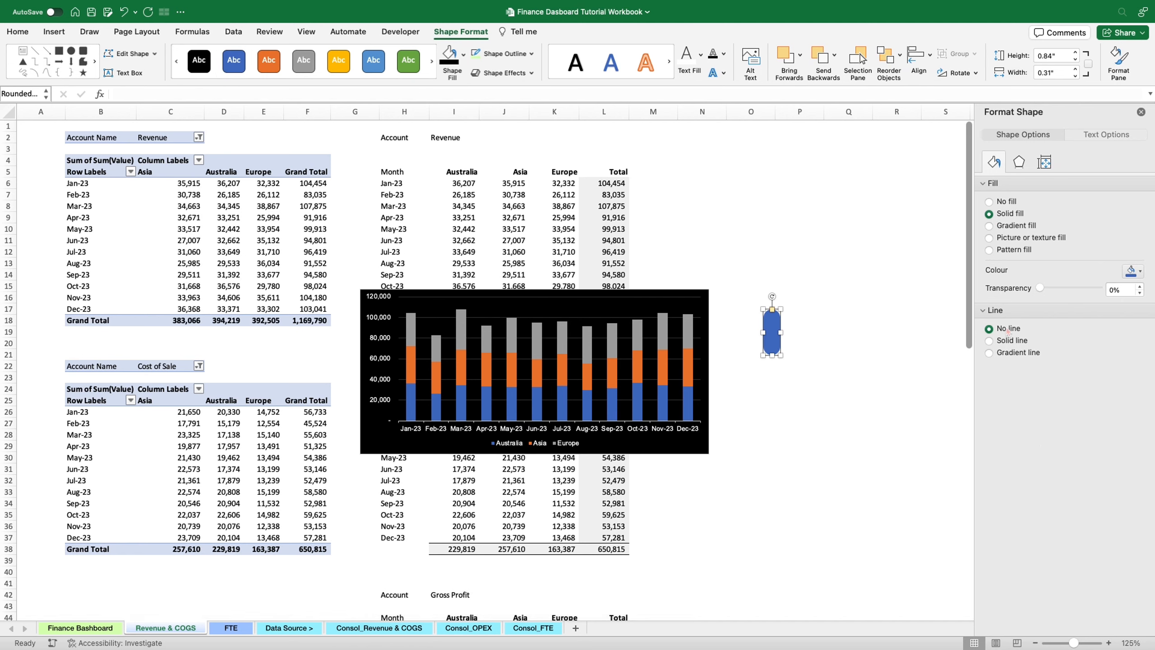
{"action": "left_click", "coordinate": [1141, 272]}
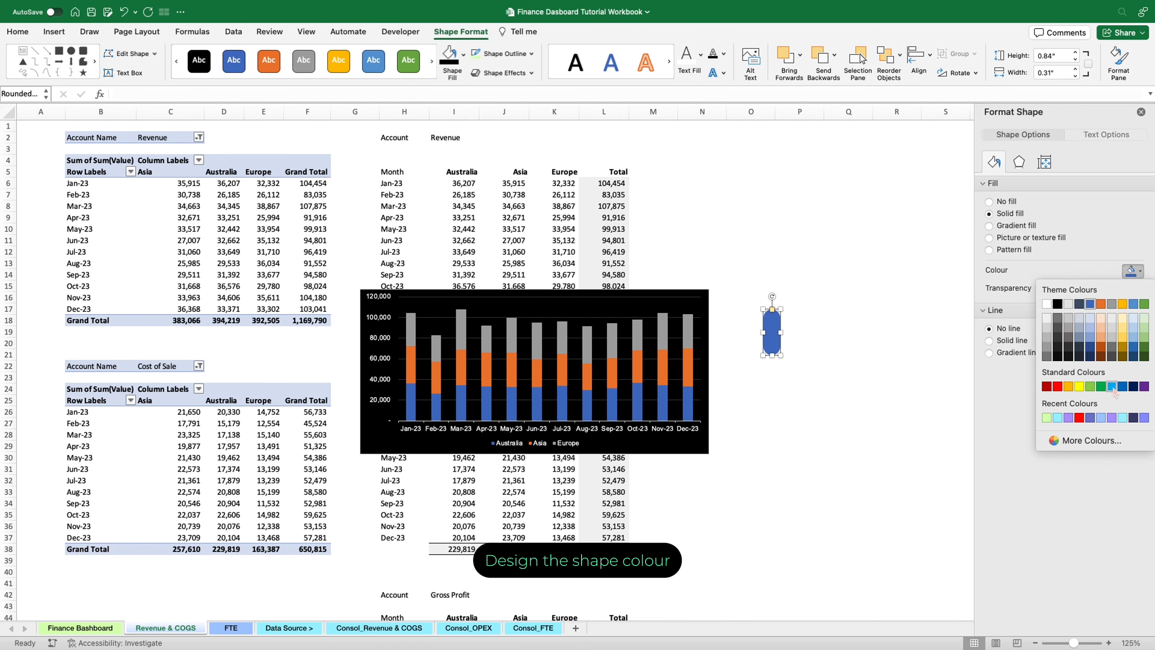
{"action": "left_click", "coordinate": [1102, 419]}
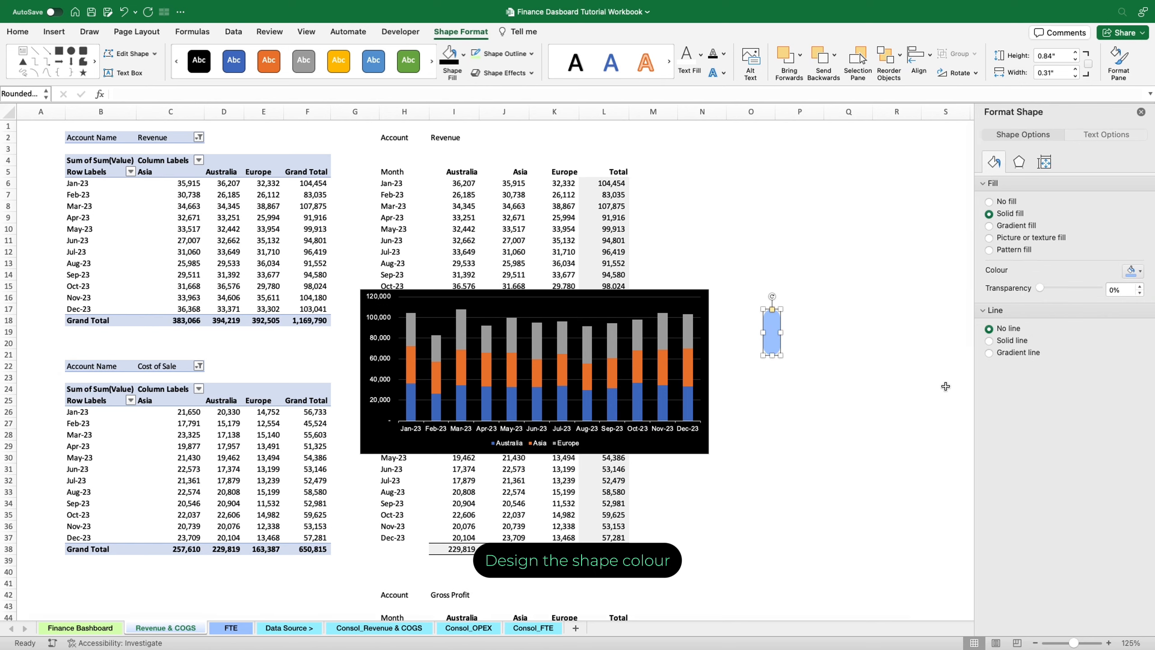
{"action": "left_click", "coordinate": [804, 354]}
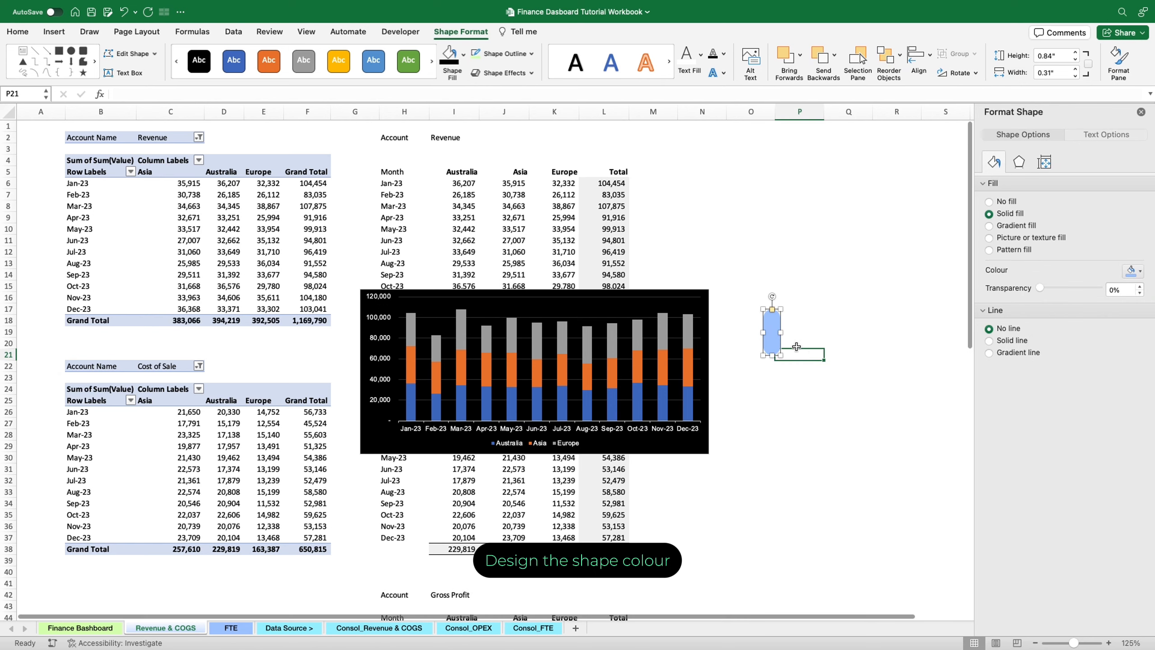
Copy the light blue shape to just beside the original and fill the copy with light purple
{"action": "left_click", "coordinate": [775, 339]}
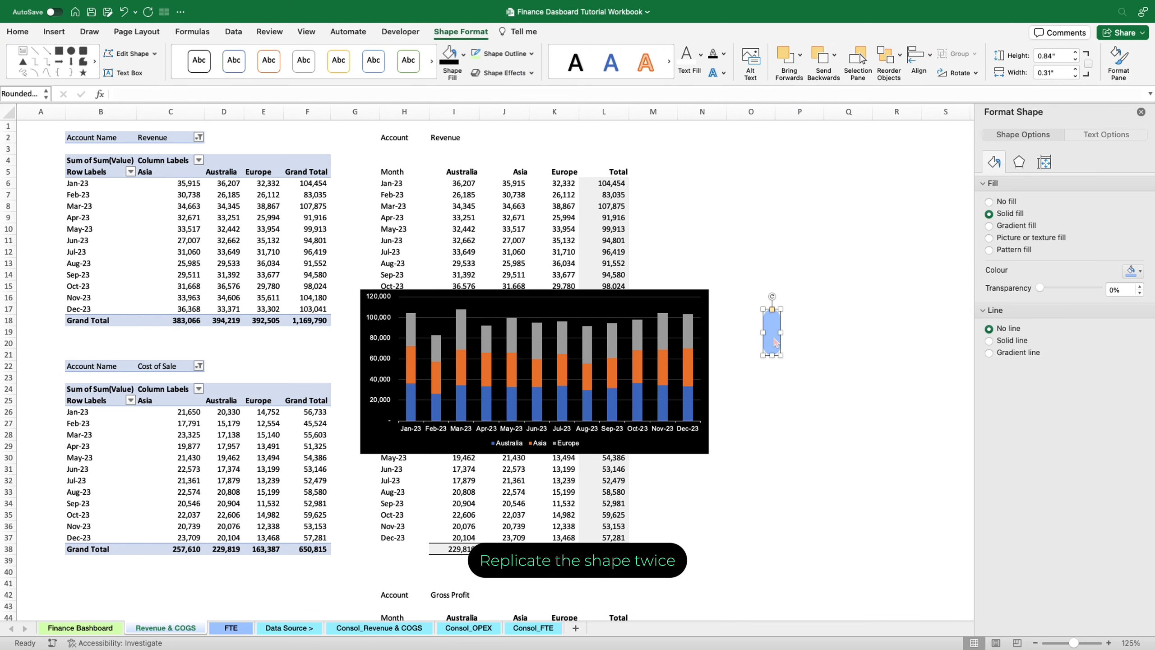
{"action": "left_click_drag", "start_coordinate": [775, 342], "coordinate": [783, 347]}
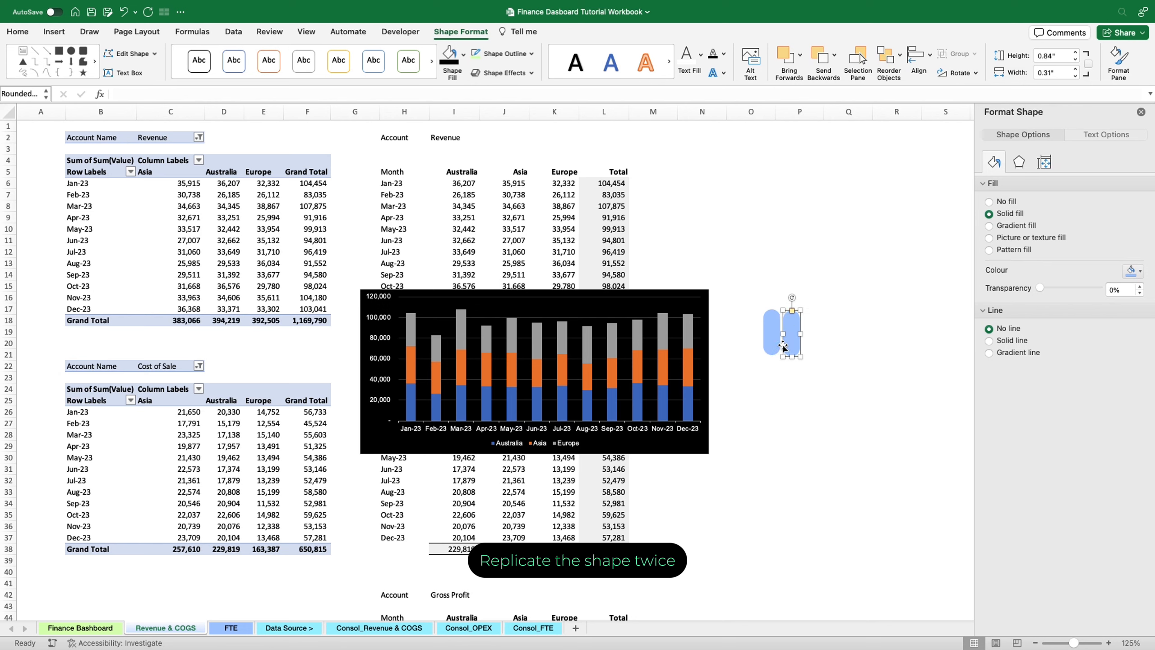
{"action": "left_click", "coordinate": [1133, 270]}
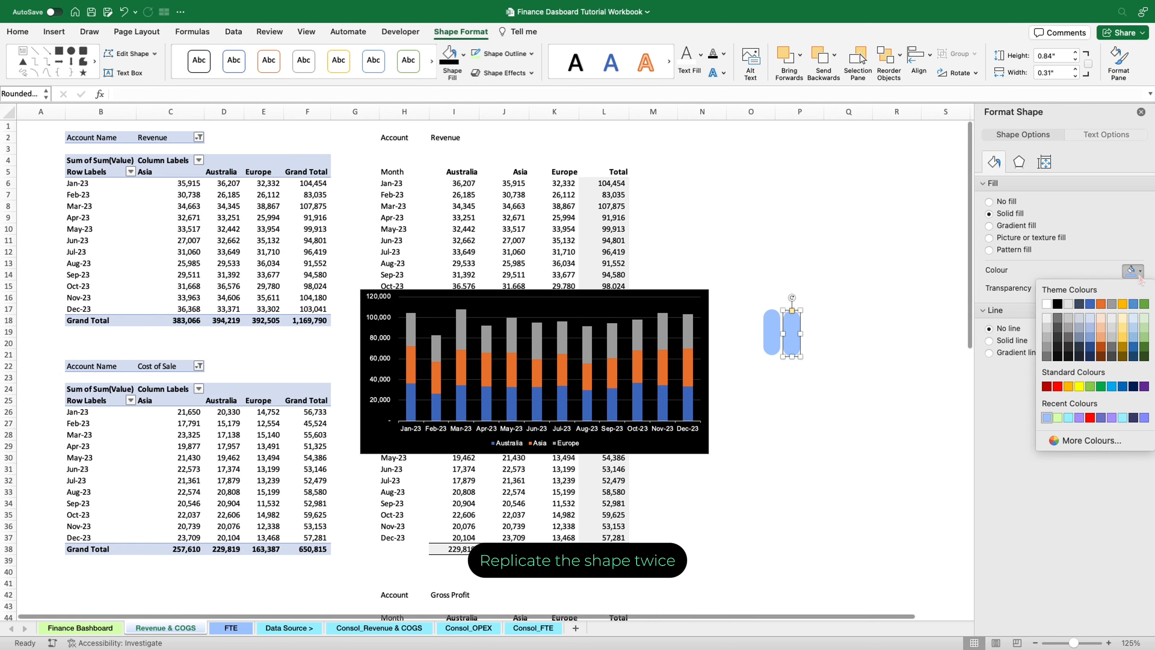
{"action": "left_click", "coordinate": [1110, 418]}
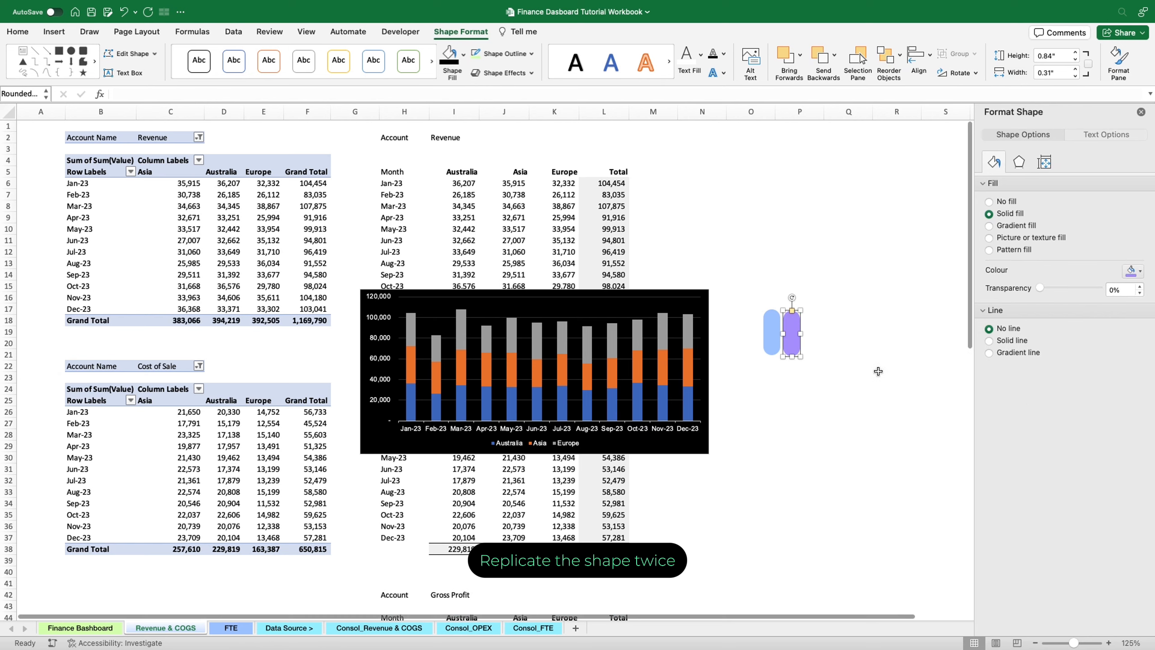
{"action": "left_click", "coordinate": [819, 357]}
Duplicate the purple shape, place the copy as the third in the row, and fill it with dark indigo blue
{"action": "left_click", "coordinate": [796, 350]}
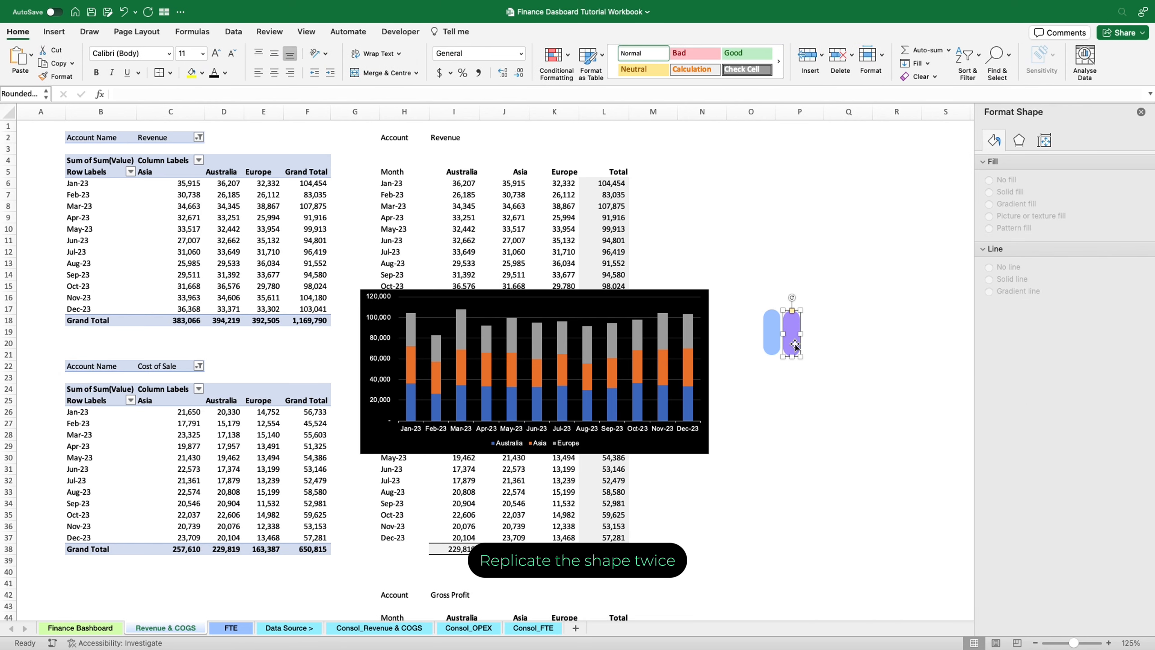
{"action": "key", "text": "super+d"}
{"action": "left_click_drag", "start_coordinate": [794, 344], "coordinate": [816, 346]}
{"action": "key", "text": "super+z"}
{"action": "left_click", "coordinate": [1137, 272]}
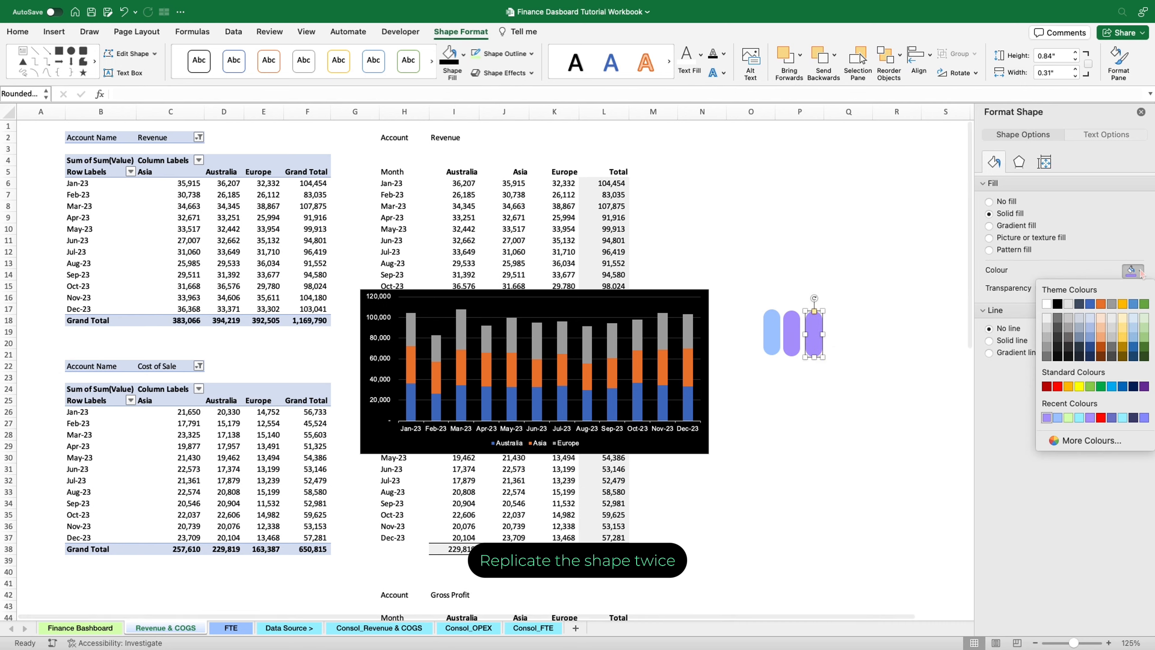
{"action": "left_click", "coordinate": [1112, 419]}
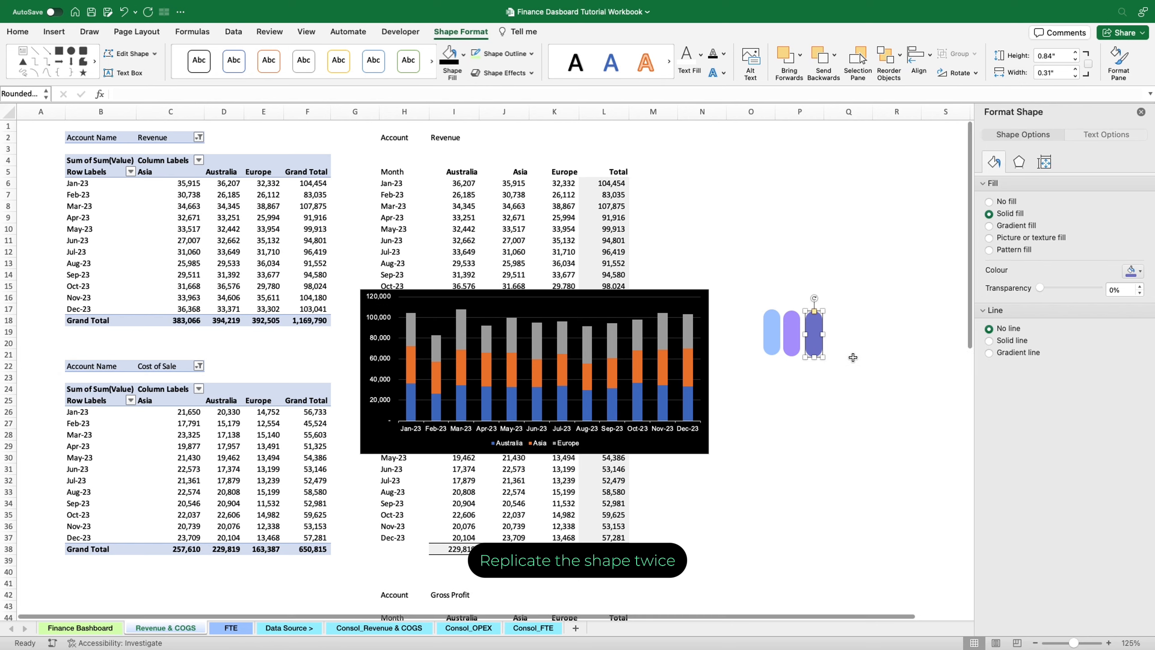
{"action": "left_click", "coordinate": [876, 355]}
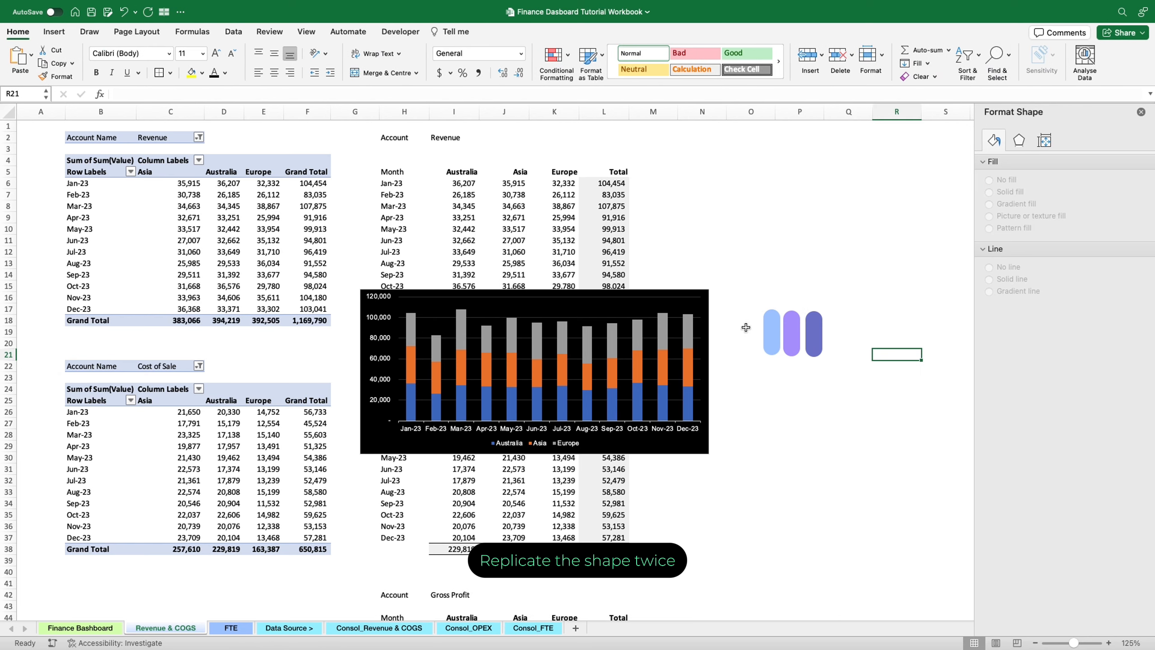
Replace the chart's Europe series bars with a copy of the light blue rounded shape
{"action": "left_click", "coordinate": [771, 328]}
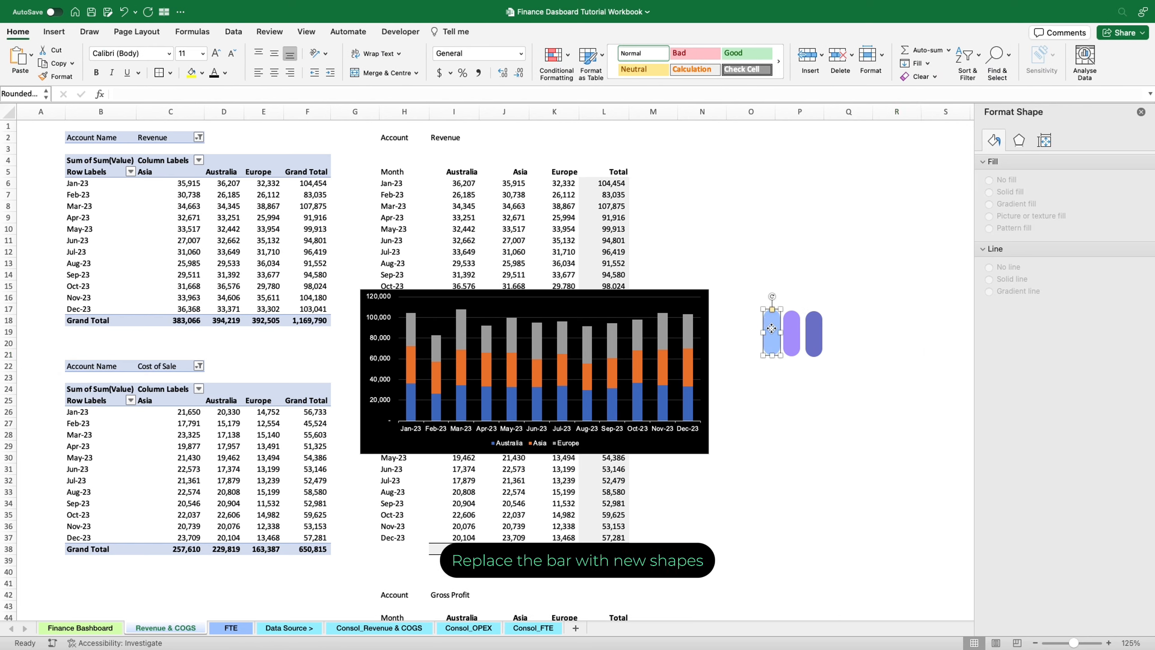
{"action": "left_click", "coordinate": [410, 342]}
{"action": "key", "text": "super+v"}
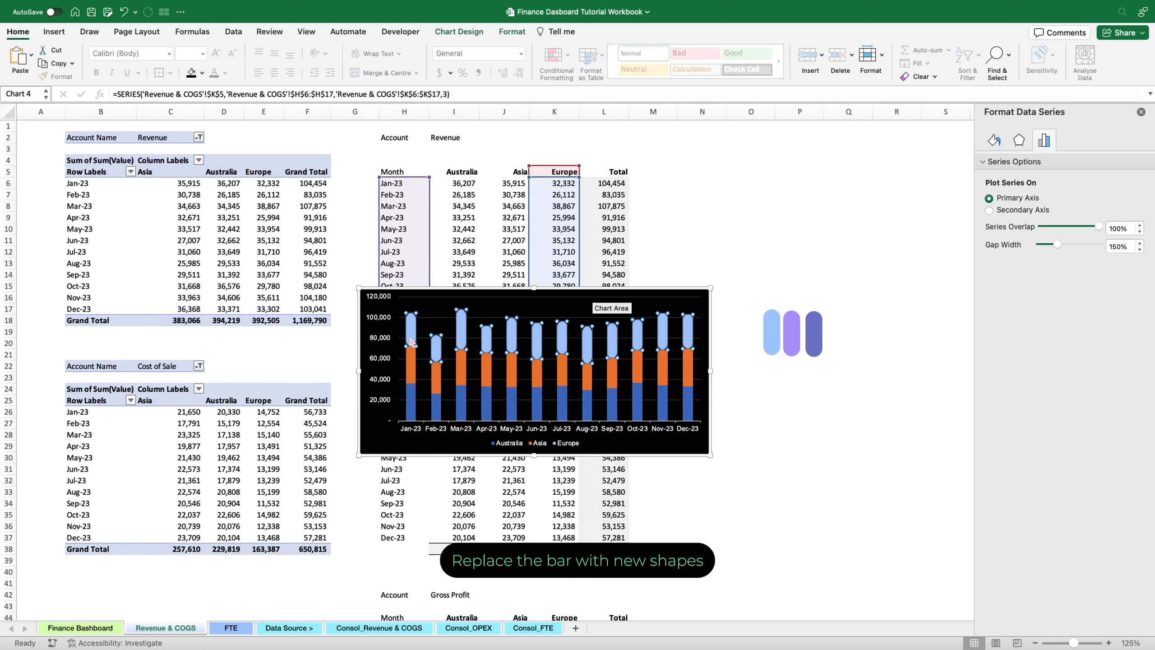
Replace the chart's Asia series bars with a copy of the purple rounded shape
{"action": "left_click", "coordinate": [793, 338]}
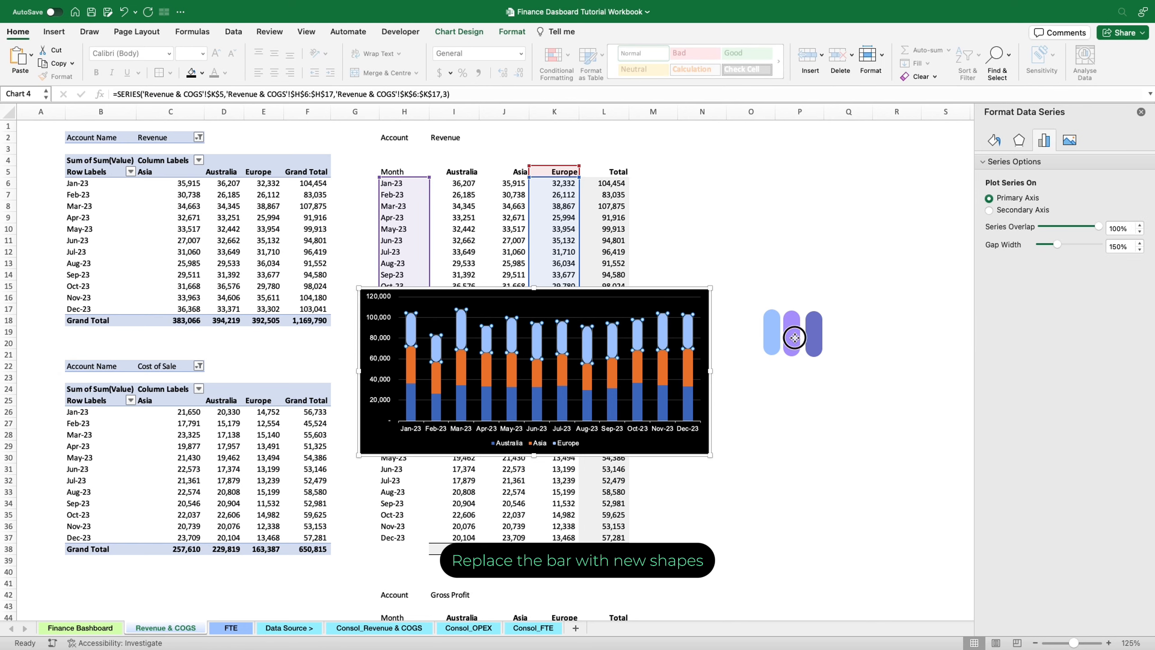
{"action": "key", "text": "super+x"}
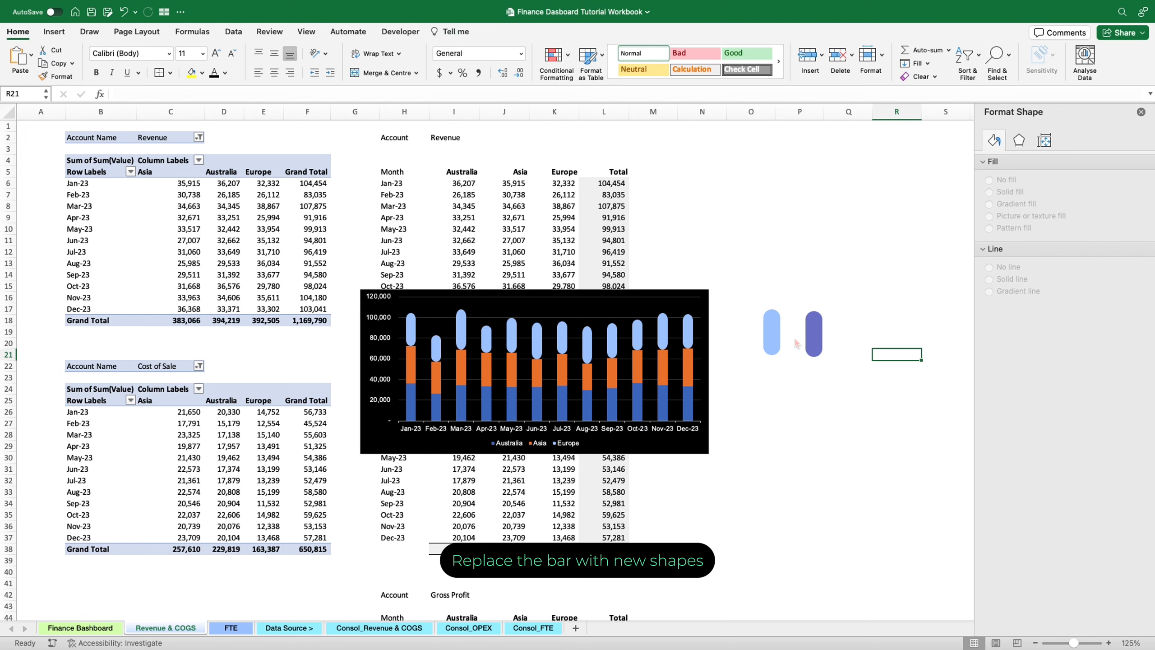
{"action": "key", "text": "super+v"}
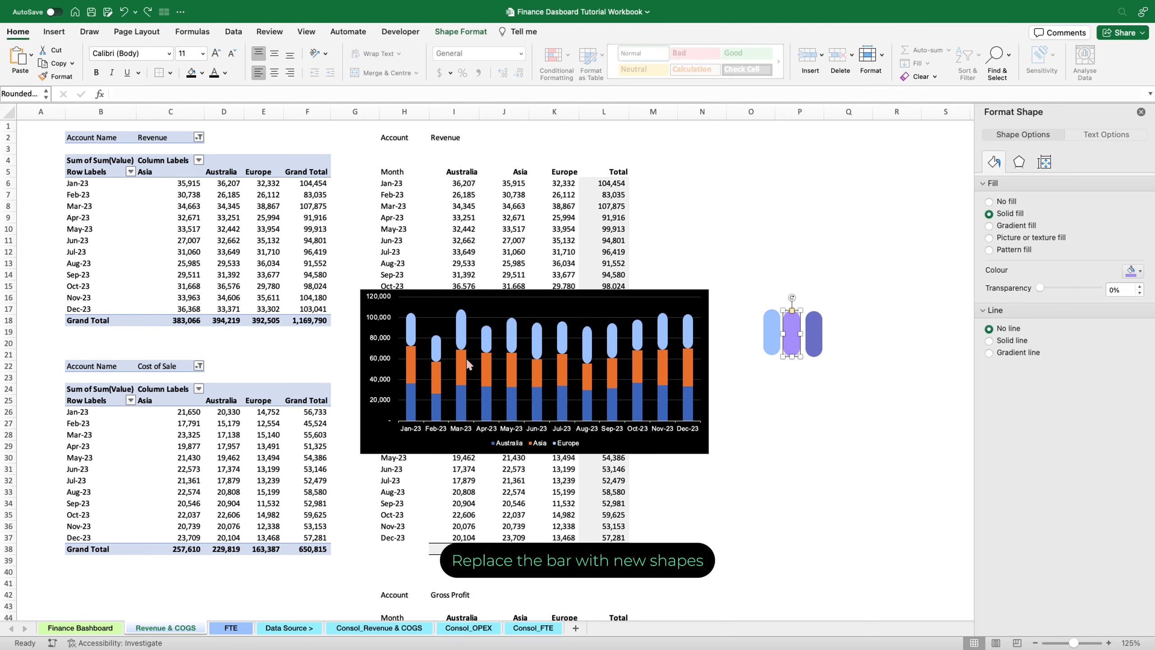
{"action": "left_click", "coordinate": [411, 374]}
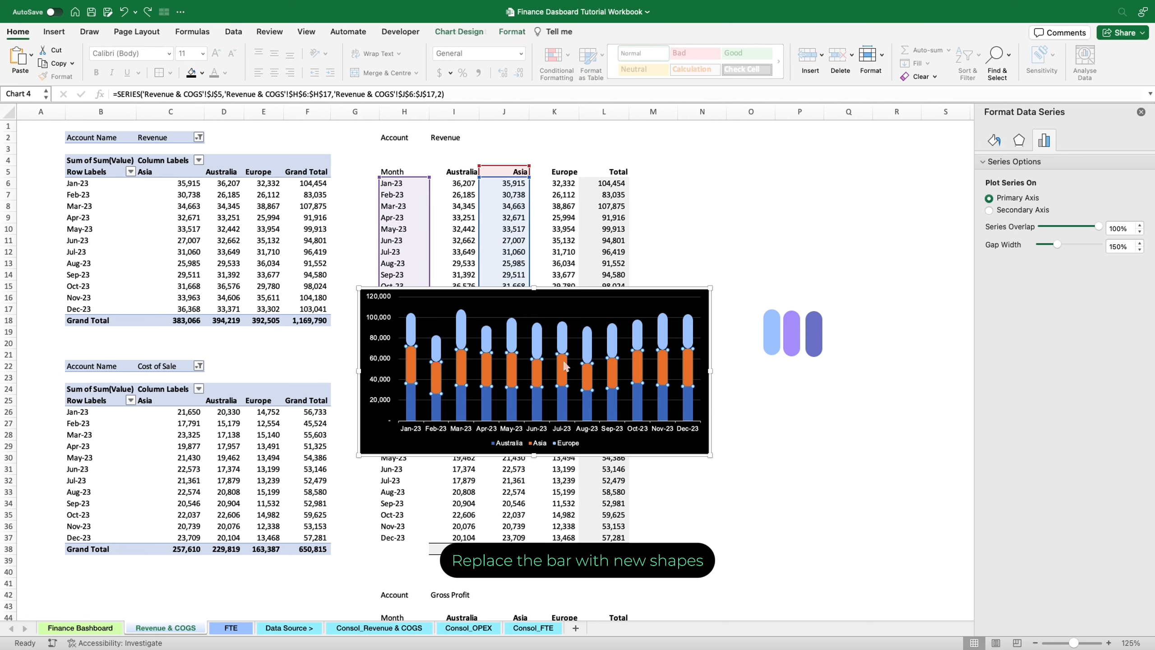
{"action": "key", "text": "super+v"}
Replace the chart's Australia series bars with a copy of the dark indigo rounded shape
{"action": "left_click", "coordinate": [806, 342]}
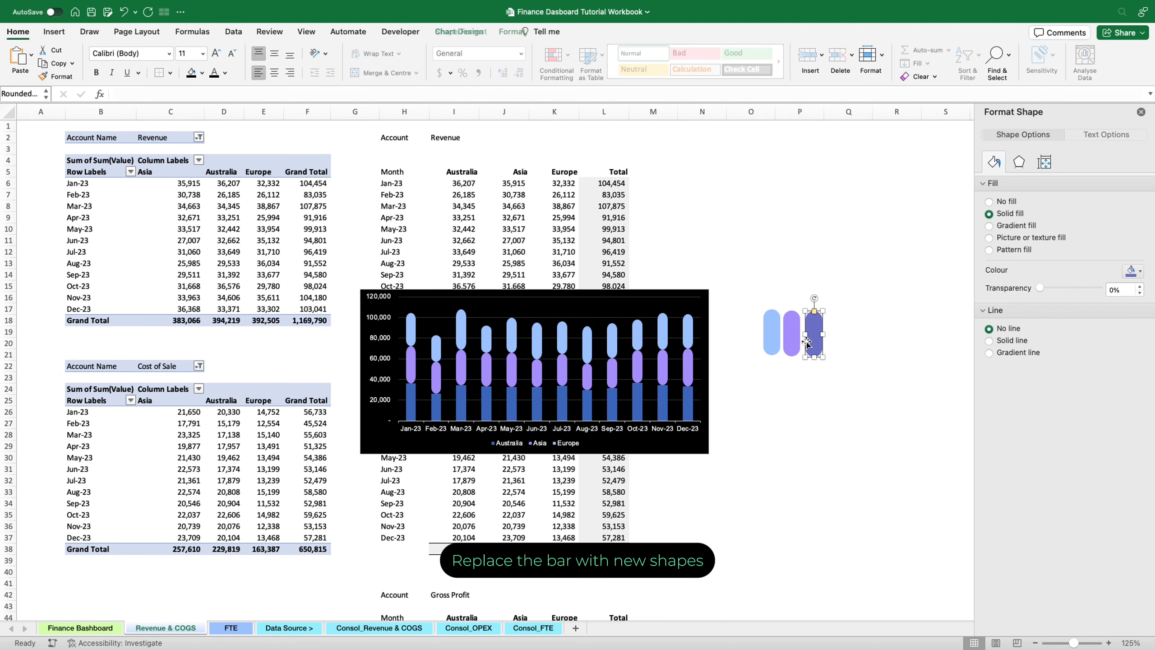
{"action": "left_click", "coordinate": [414, 401]}
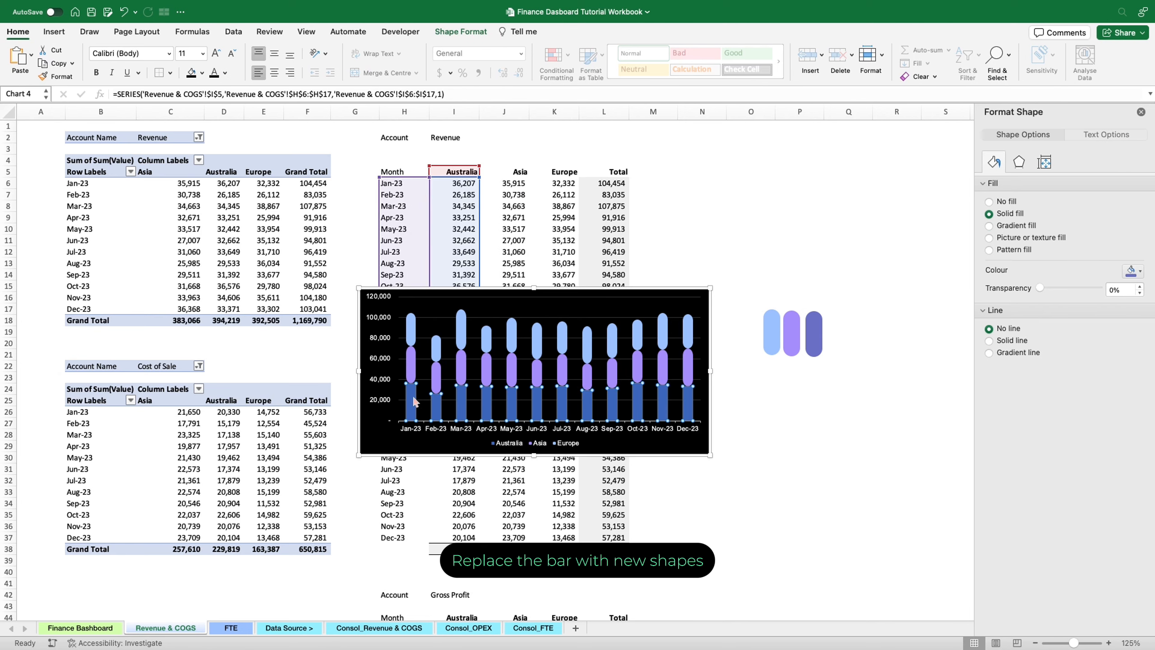
{"action": "key", "text": "super+v"}
Position the chart's legend at the top and set the month axis's major tick marks to None
{"action": "left_click", "coordinate": [541, 443]}
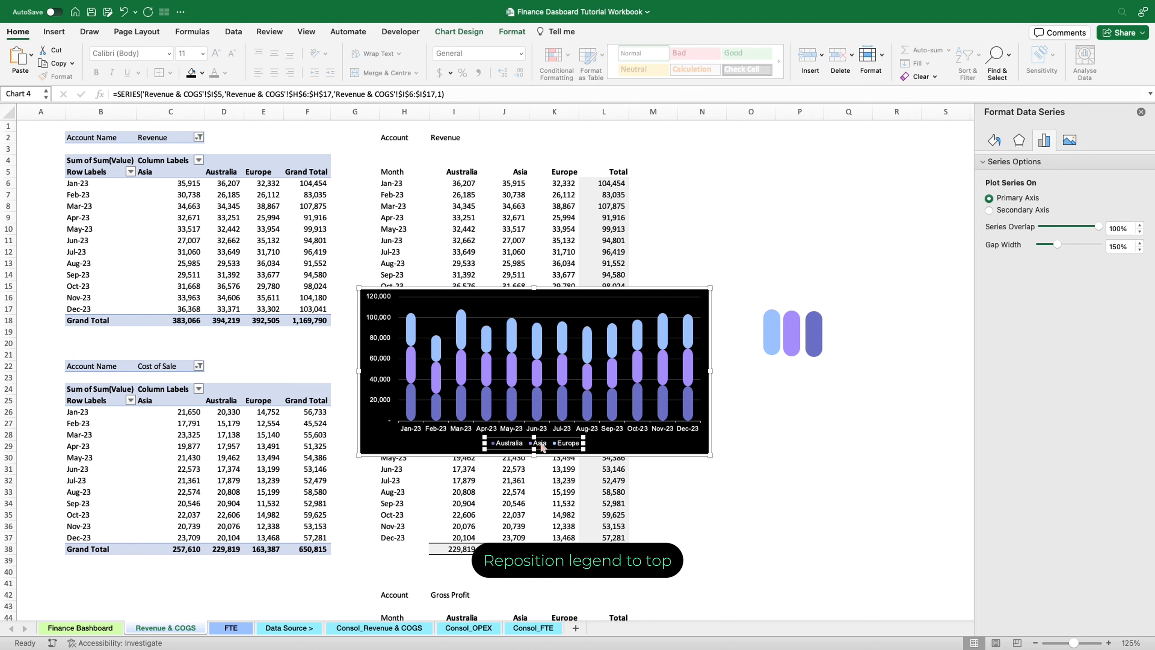
{"action": "left_click", "coordinate": [990, 220]}
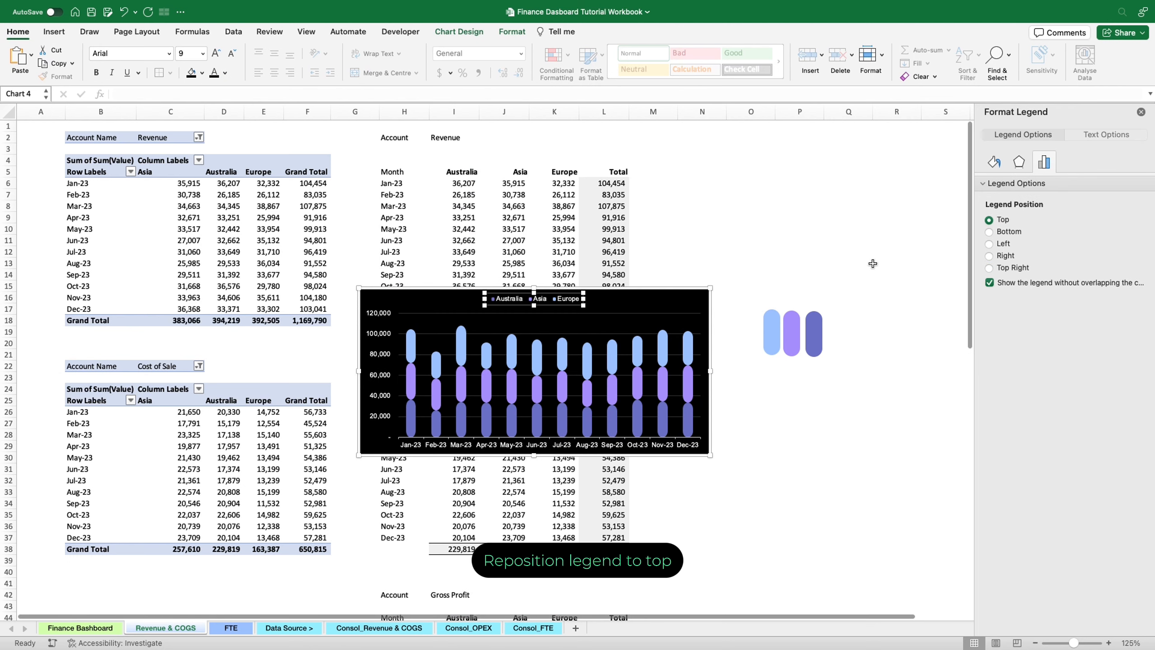
{"action": "left_click", "coordinate": [575, 444]}
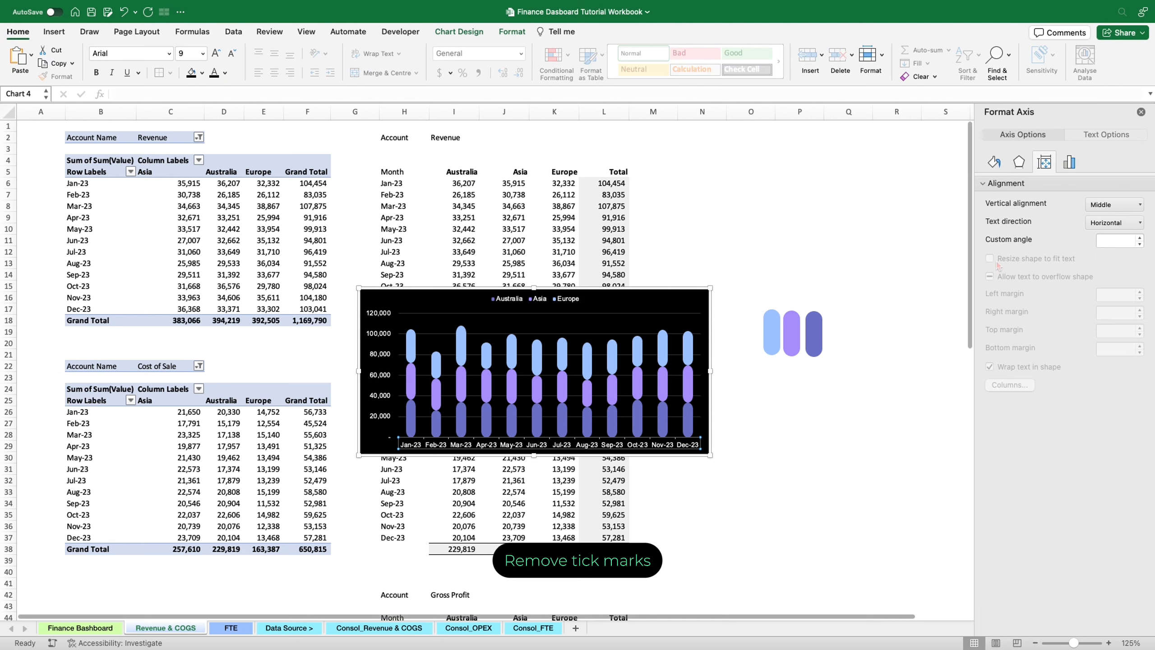
{"action": "left_click", "coordinate": [1068, 164]}
{"action": "left_click", "coordinate": [987, 217]}
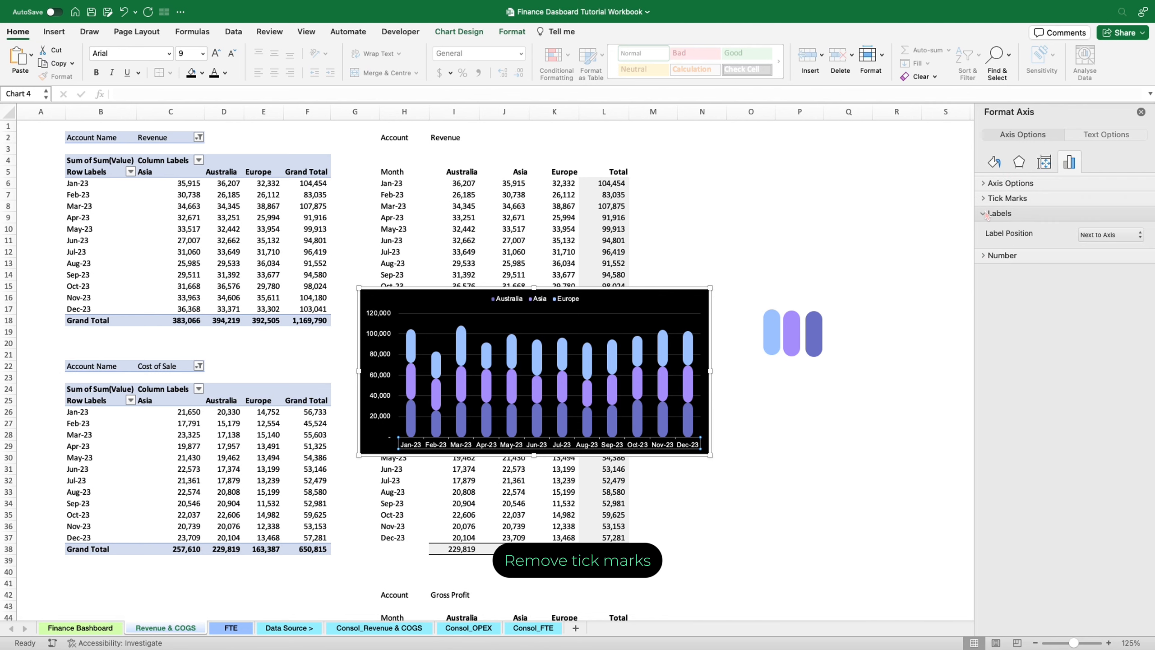
{"action": "left_click", "coordinate": [1110, 219]}
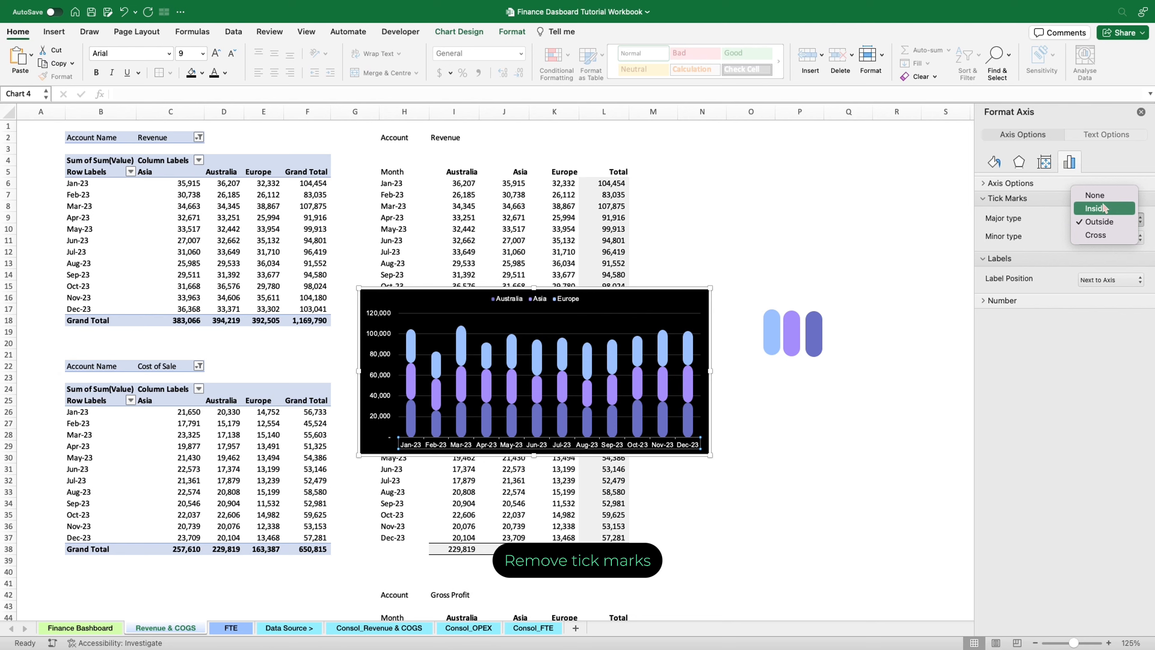
{"action": "left_click", "coordinate": [1088, 196]}
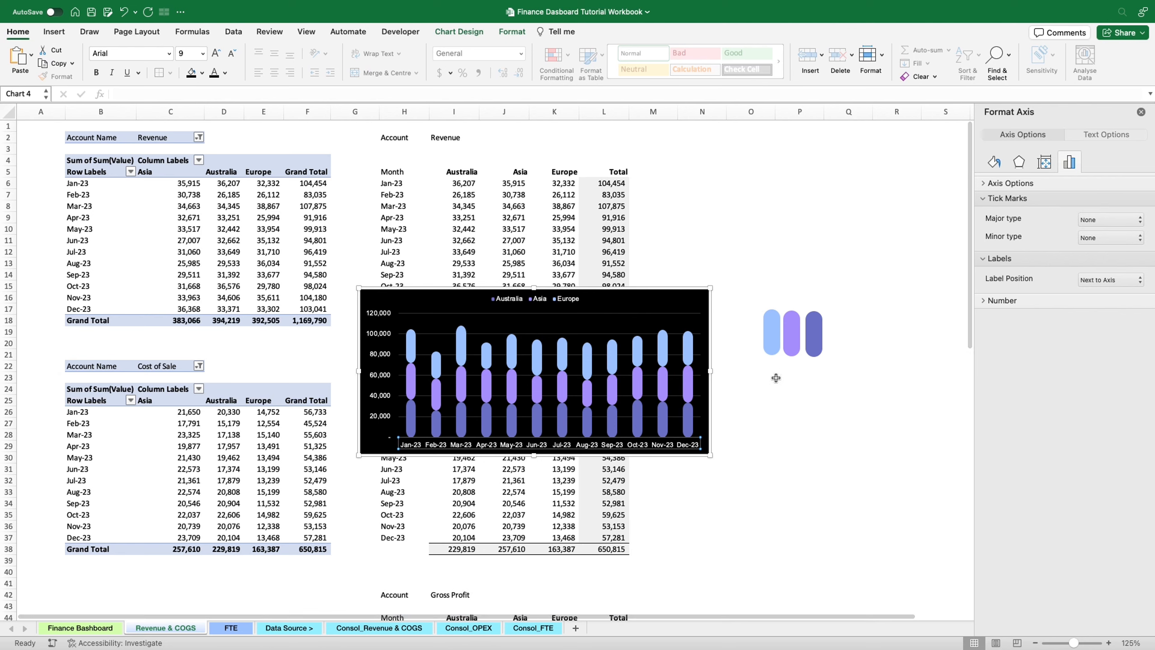
Move the revenue stacked column chart to the Finance Bashboard sheet, inside the empty outlined area below the existing charts
{"action": "left_click", "coordinate": [695, 293]}
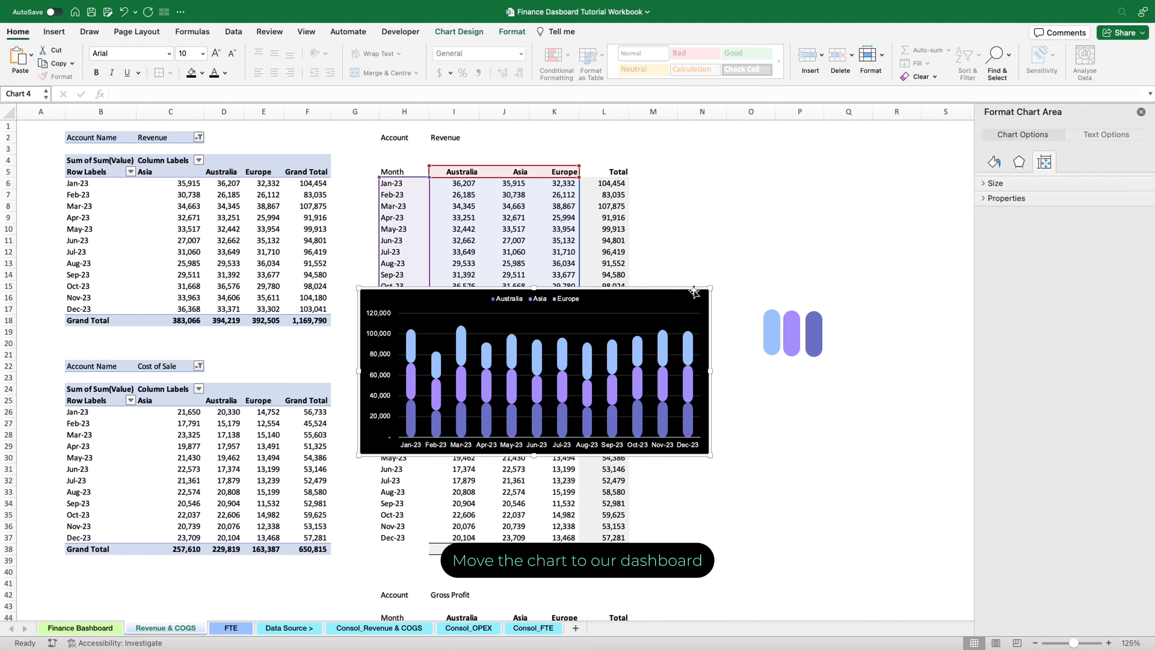
{"action": "key", "text": "super+x"}
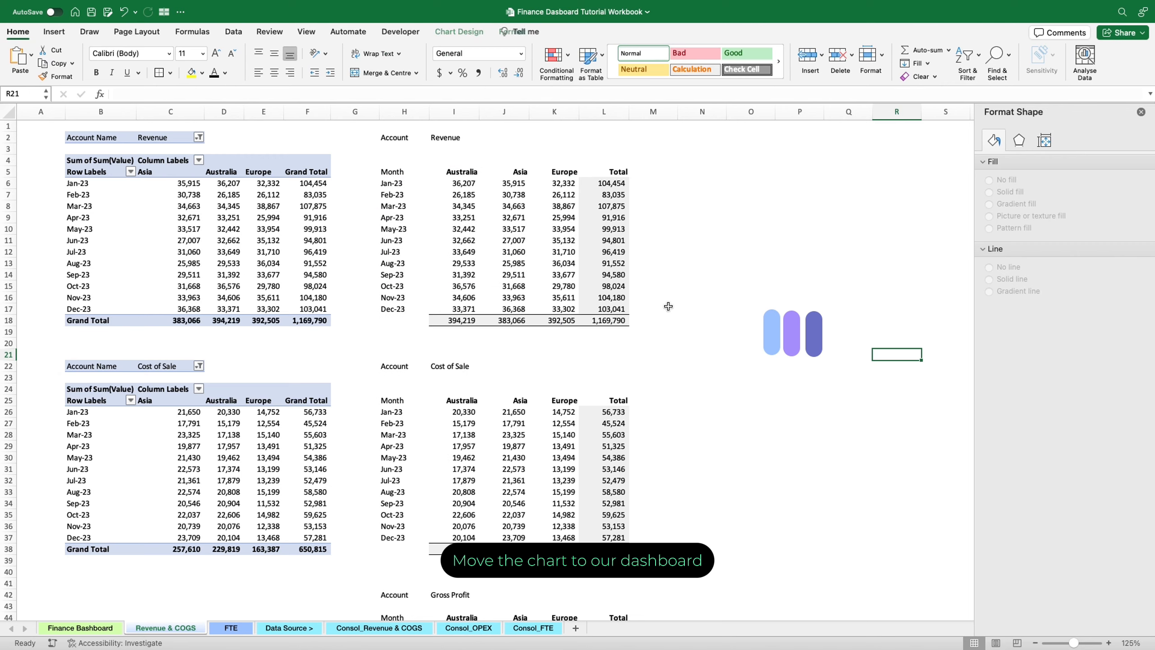
{"action": "left_click", "coordinate": [60, 632]}
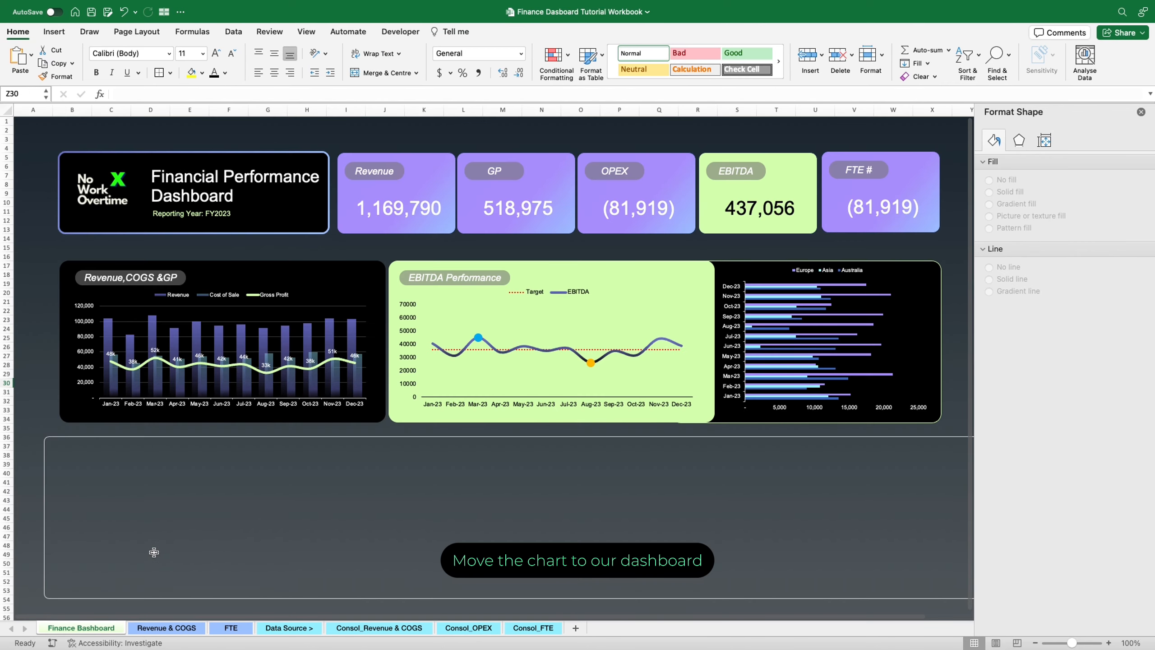
{"action": "key", "text": "super+v"}
{"action": "left_click_drag", "start_coordinate": [634, 394], "coordinate": [247, 483]}
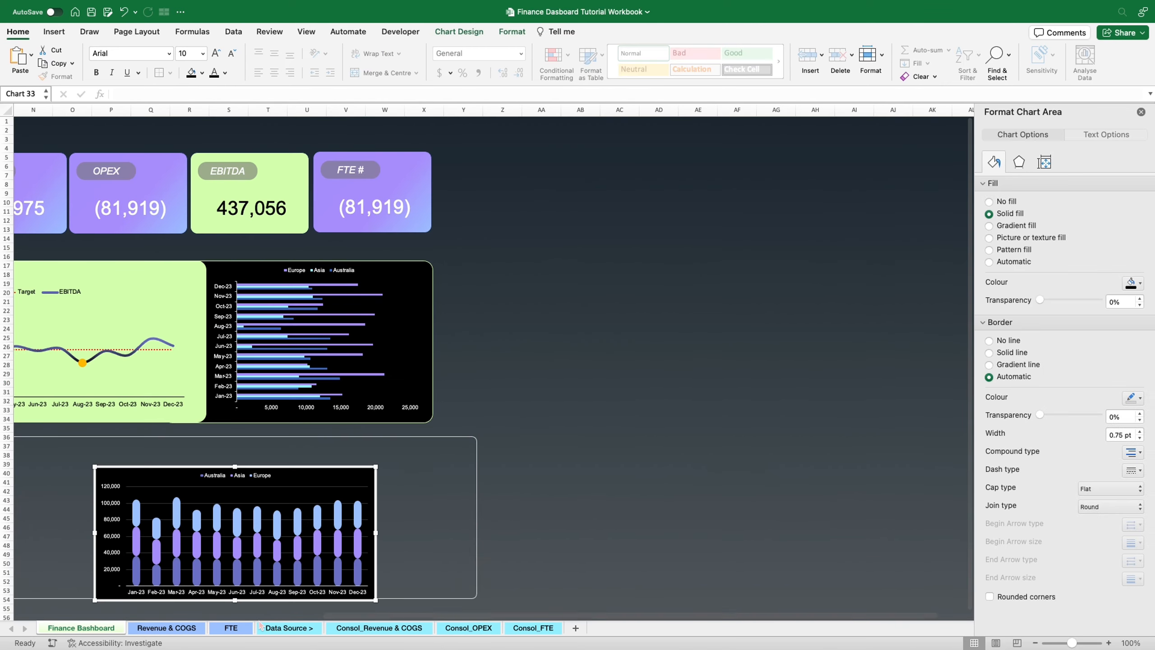
{"action": "scroll", "coordinate": [33, 589], "scroll_direction": "left", "scroll_amount": 10}
Copy the black rounded background of the Revenue, COGS & GP section and place the copy over the stacked column chart
{"action": "left_click", "coordinate": [370, 276]}
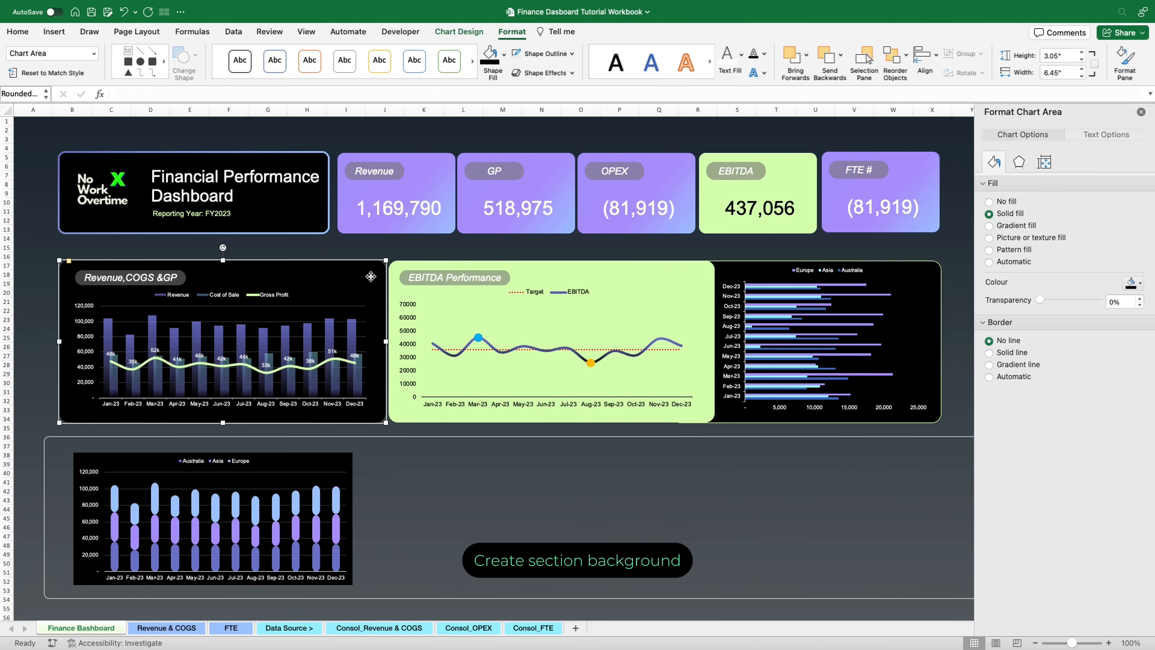
{"action": "left_click", "coordinate": [372, 273]}
{"action": "key", "text": "super+c"}
{"action": "key", "text": "super+v"}
{"action": "left_click_drag", "start_coordinate": [369, 291], "coordinate": [359, 464]}
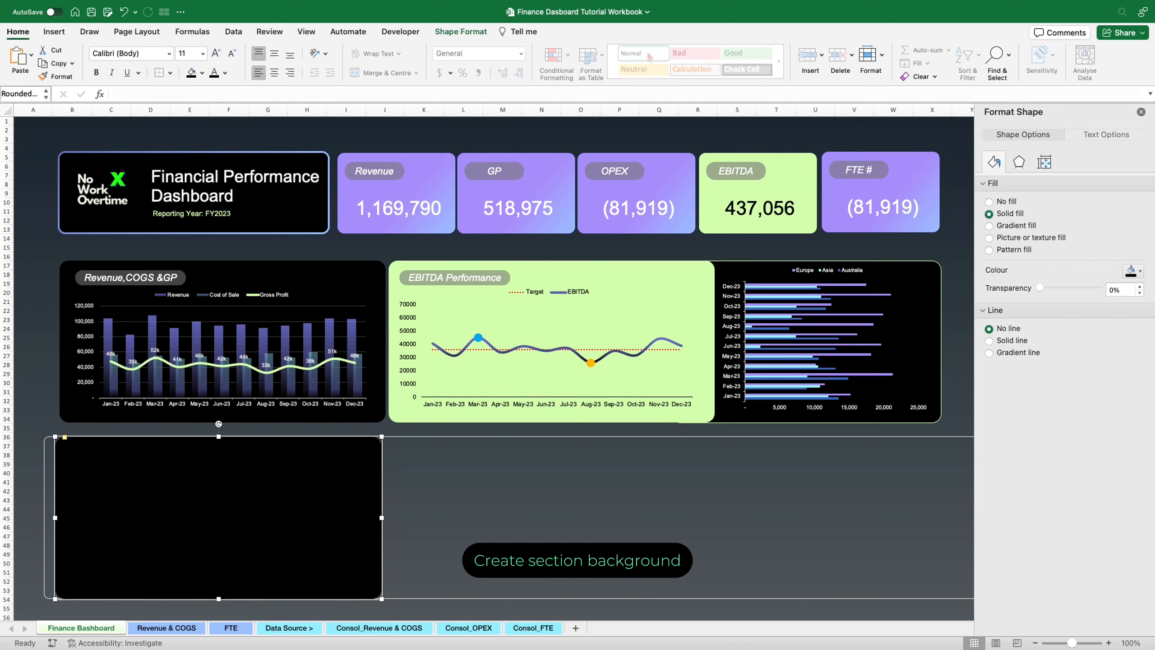
Send the copied black background behind the stacked column chart
{"action": "left_click", "coordinate": [461, 31]}
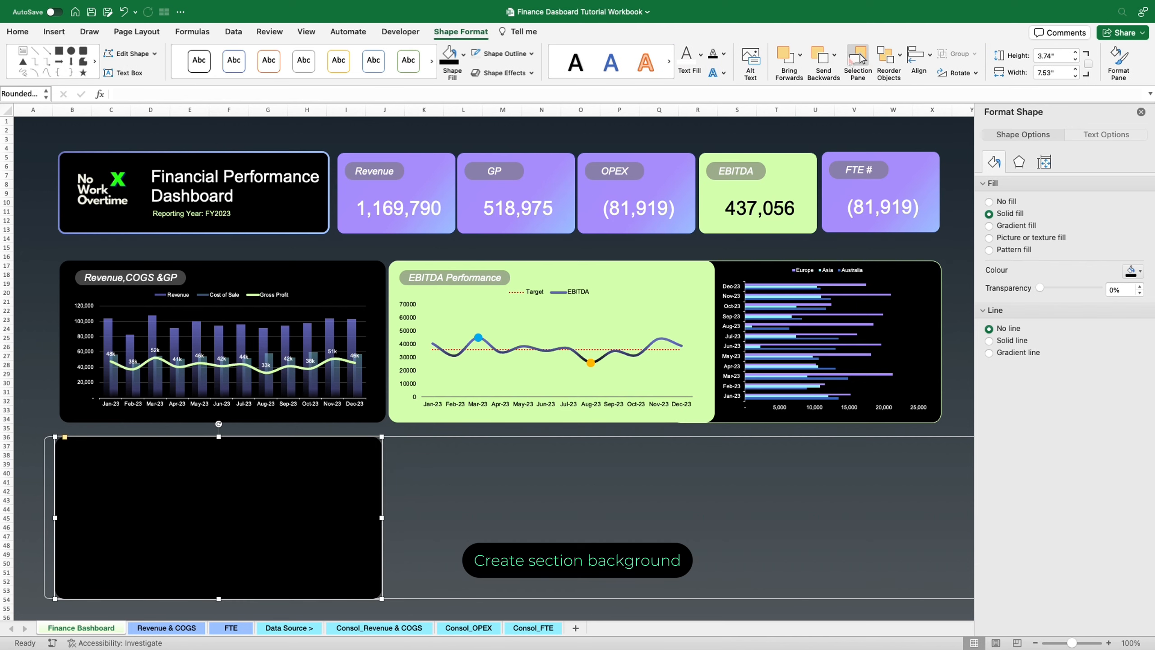
{"action": "left_click", "coordinate": [834, 54]}
{"action": "left_click", "coordinate": [837, 100]}
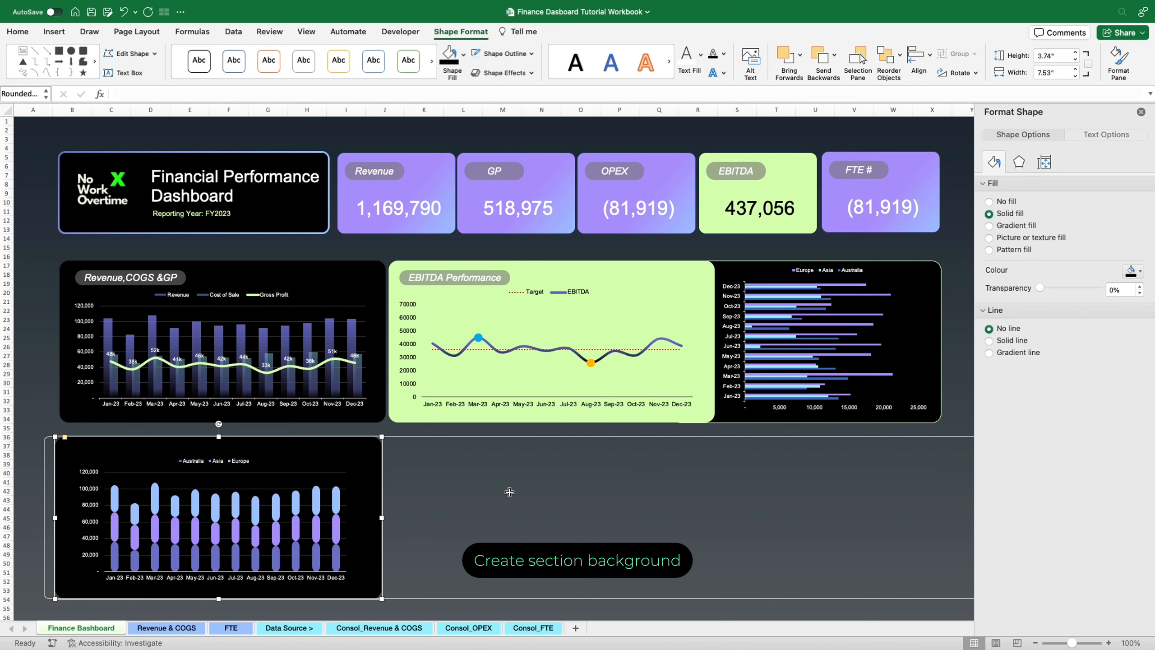
{"action": "left_click", "coordinate": [432, 491]}
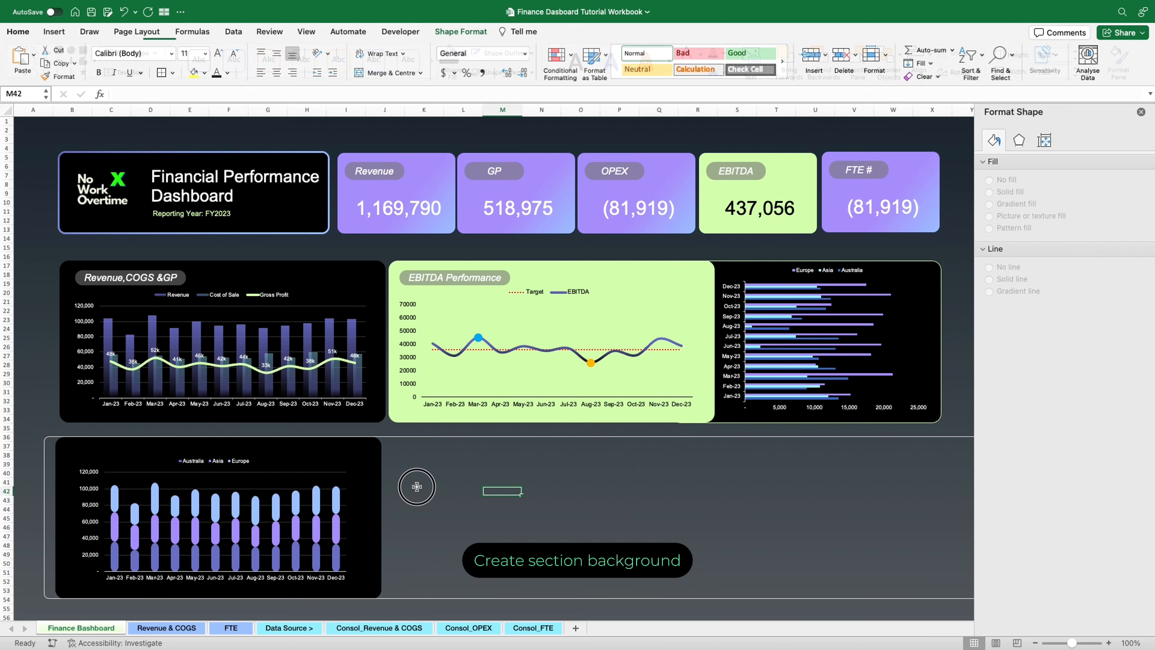
Lower the stacked chart's top edge to leave header space and widen both its sides to fill the black background
{"action": "left_click", "coordinate": [351, 472]}
{"action": "left_click_drag", "start_coordinate": [216, 449], "coordinate": [216, 464]}
{"action": "left_click_drag", "start_coordinate": [353, 525], "coordinate": [370, 525]}
{"action": "left_click_drag", "start_coordinate": [74, 526], "coordinate": [61, 527]}
Copy the Revenue, COGS & GP header label above the stacked chart and change its text to "Revenue By Region"
{"action": "left_click", "coordinate": [164, 274]}
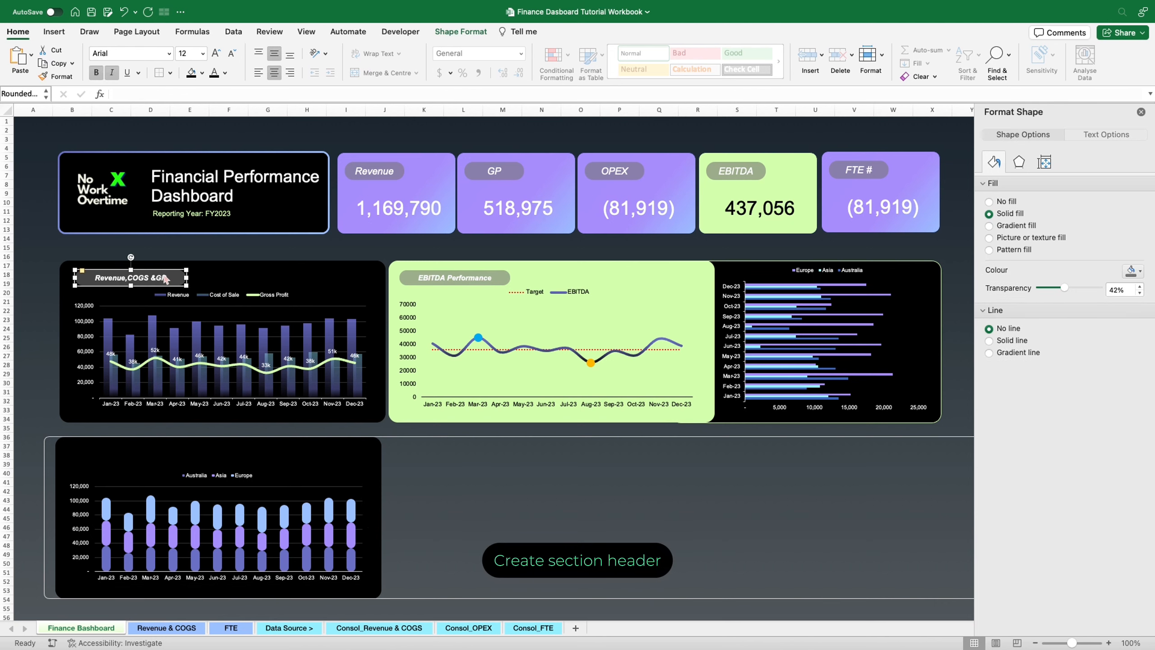
{"action": "left_click_drag", "start_coordinate": [165, 278], "coordinate": [152, 453]}
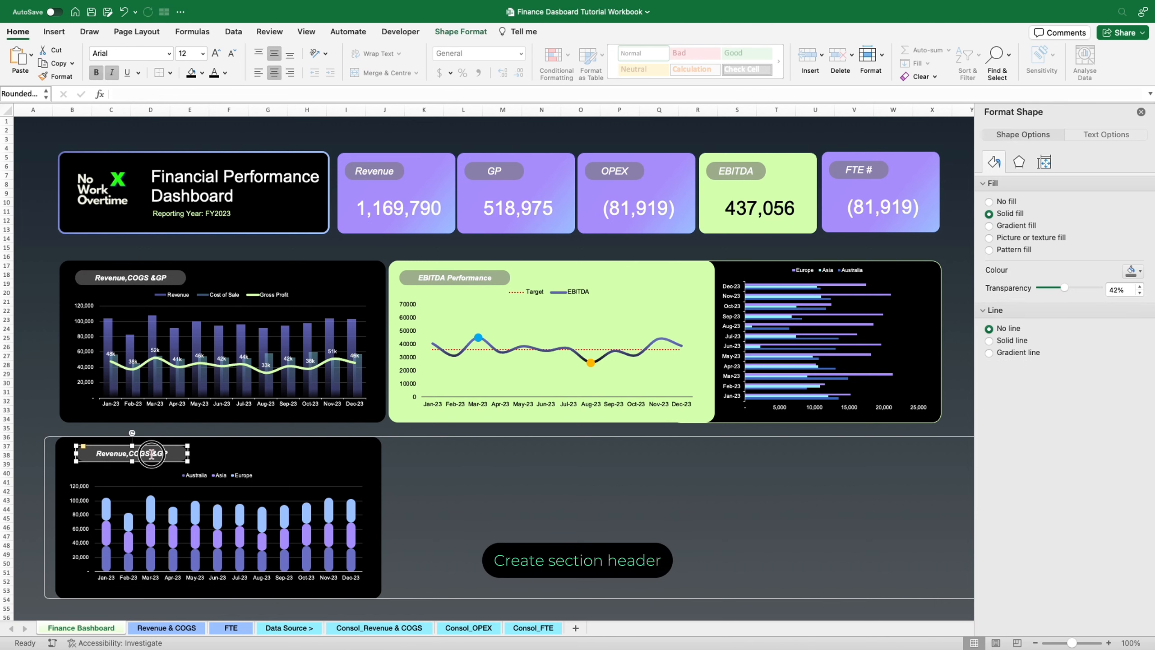
{"action": "triple_click", "coordinate": [151, 453]}
{"action": "type", "text": "Revenue By Region"}
{"action": "left_click", "coordinate": [405, 472]}
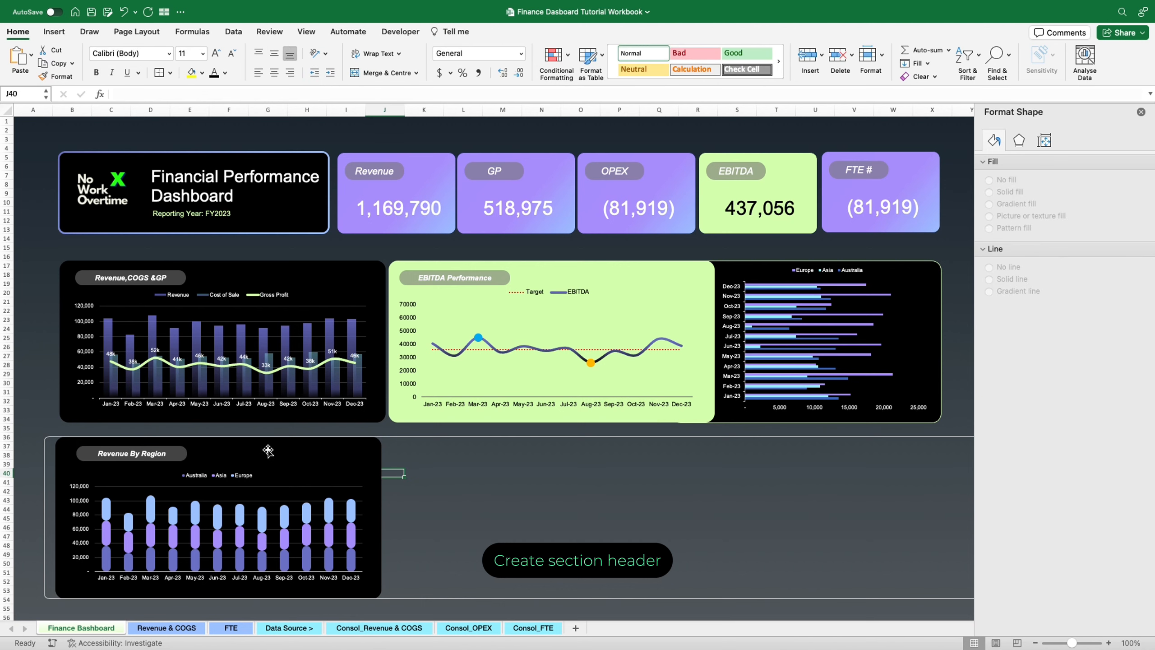
Shift the Revenue By Region header closer to the background's upper-left corner and extend the chart slightly upward beneath it
{"action": "left_click_drag", "start_coordinate": [176, 456], "coordinate": [217, 463]}
{"action": "left_click", "coordinate": [236, 471]}
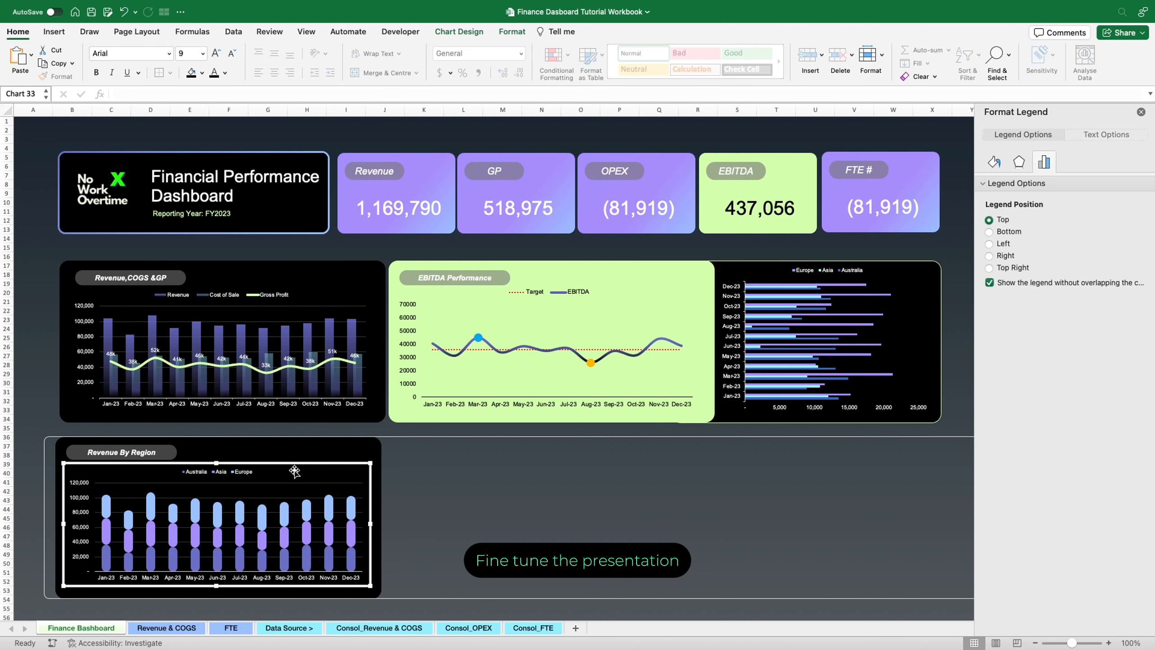
{"action": "left_click", "coordinate": [415, 481]}
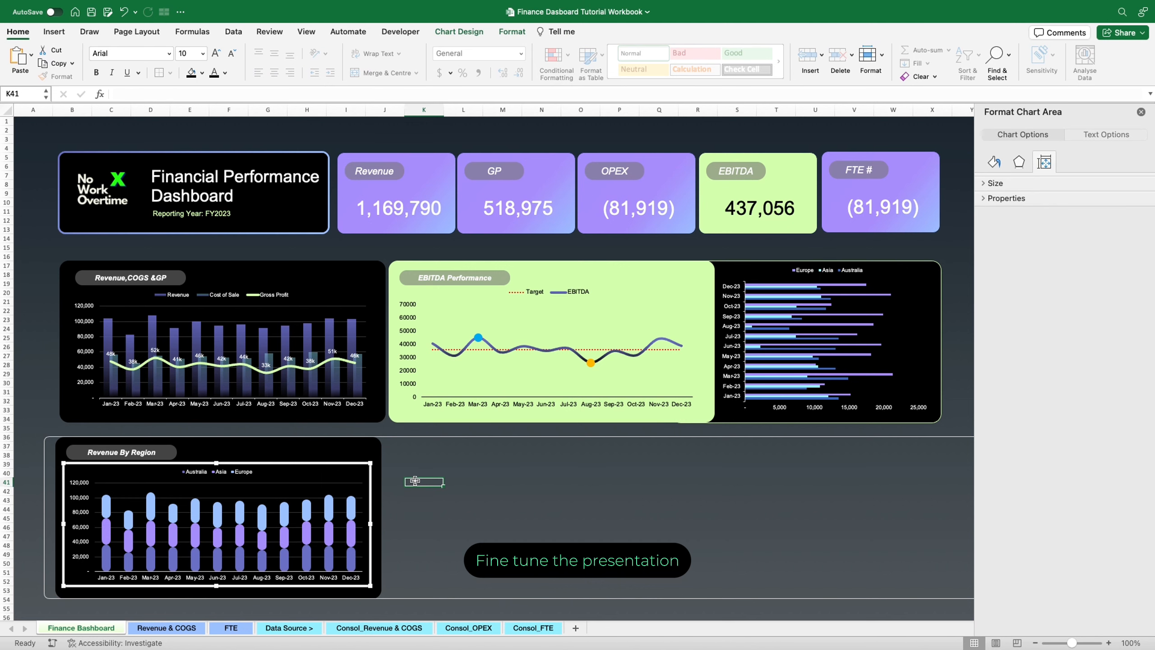
Shorten the stacked chart and its black background from their lower edges and fine-tune the chart's position beneath the header
{"action": "left_click", "coordinate": [355, 552]}
{"action": "left_click_drag", "start_coordinate": [216, 587], "coordinate": [220, 580]}
{"action": "left_click", "coordinate": [237, 592]}
{"action": "left_click", "coordinate": [253, 468]}
{"action": "left_click_drag", "start_coordinate": [259, 464], "coordinate": [257, 460]}
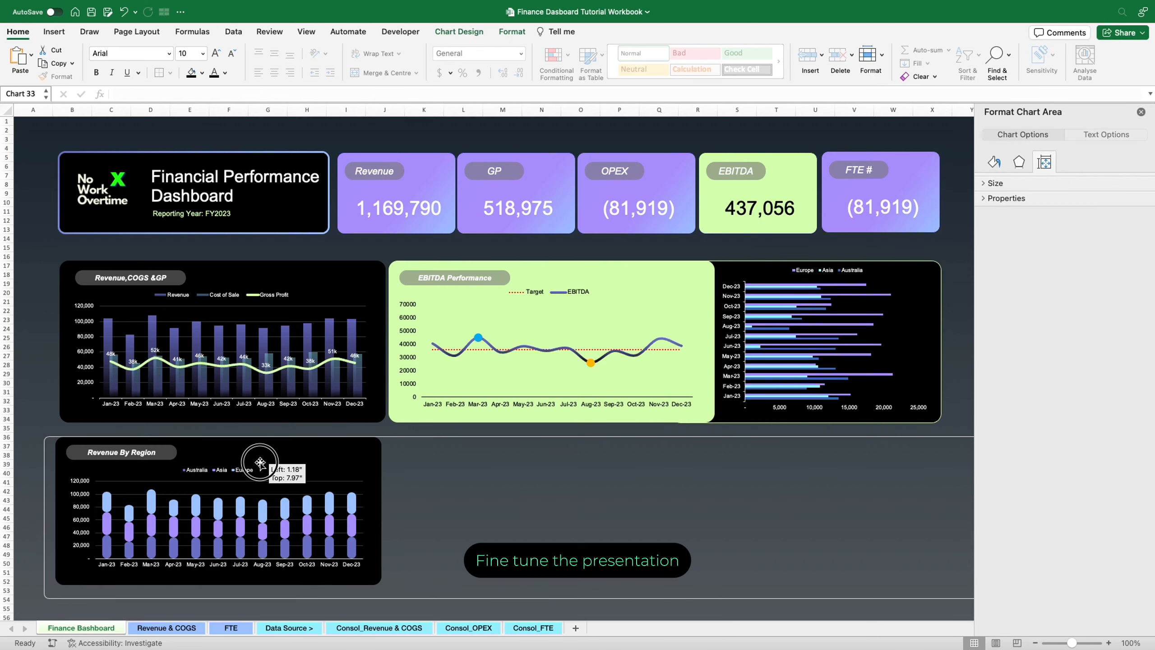
Group the Revenue By Region header, chart and background, and align the group directly beneath the Revenue, COGS & GP section
{"action": "left_click", "coordinate": [226, 447]}
{"action": "left_click", "coordinate": [164, 455], "text": "shift"}
{"action": "left_click", "coordinate": [257, 479], "text": "shift"}
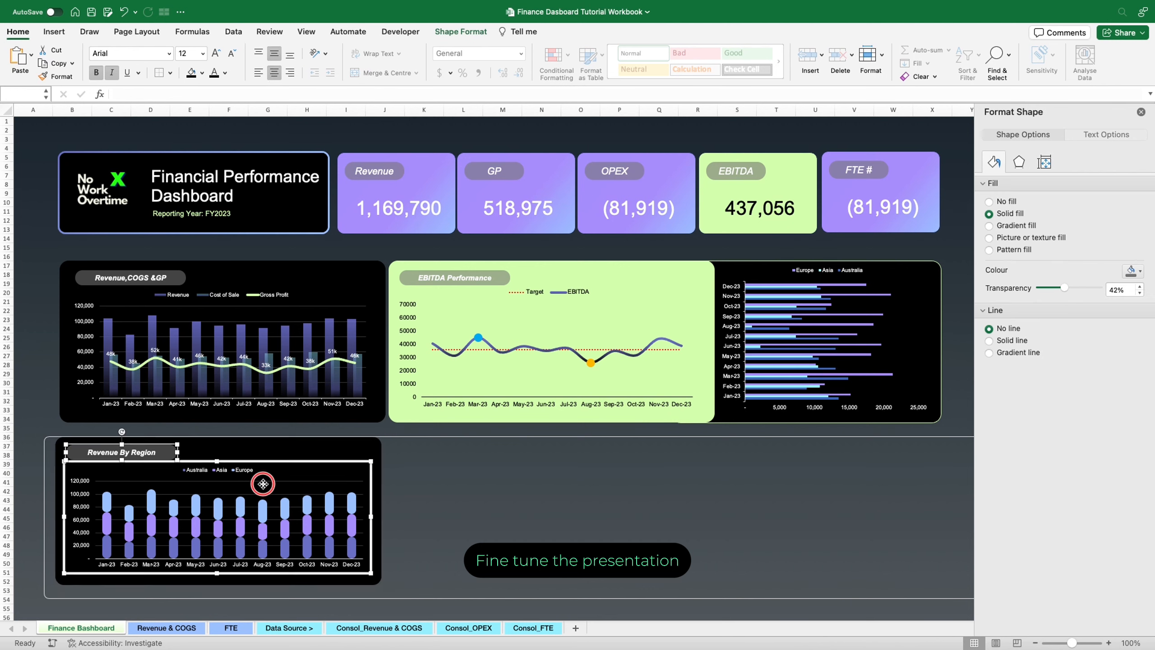
{"action": "right_click", "coordinate": [306, 452]}
{"action": "mouse_move", "coordinate": [366, 504]}
{"action": "left_click", "coordinate": [446, 505]}
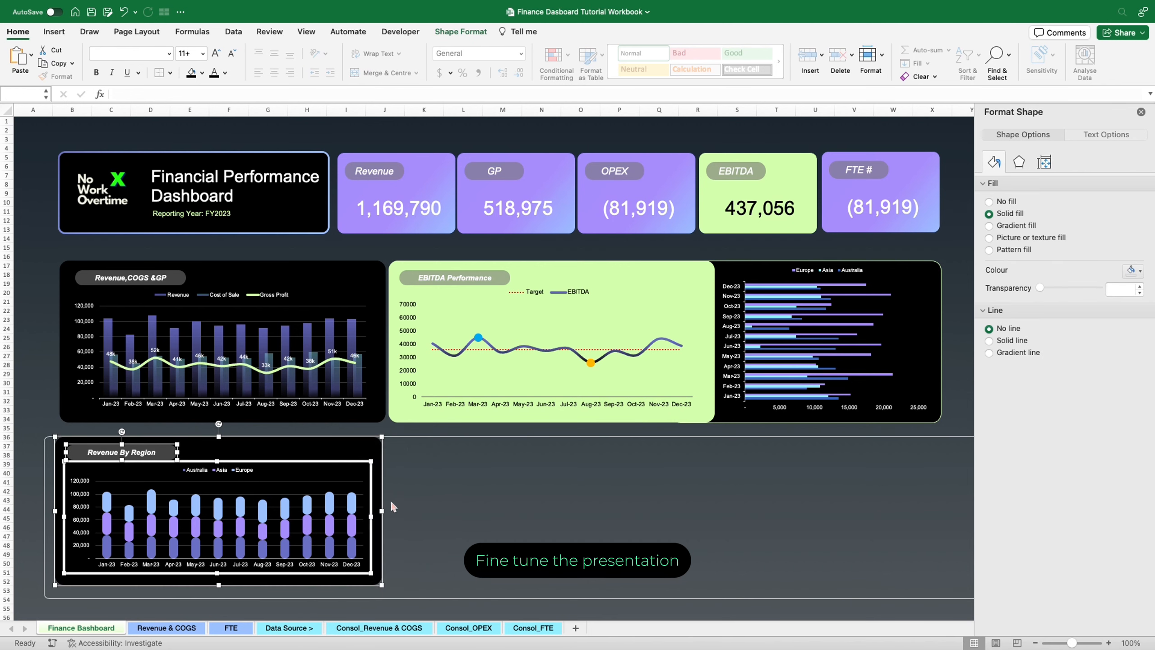
{"action": "left_click", "coordinate": [408, 439]}
{"action": "left_click_drag", "start_coordinate": [370, 462], "coordinate": [372, 433]}
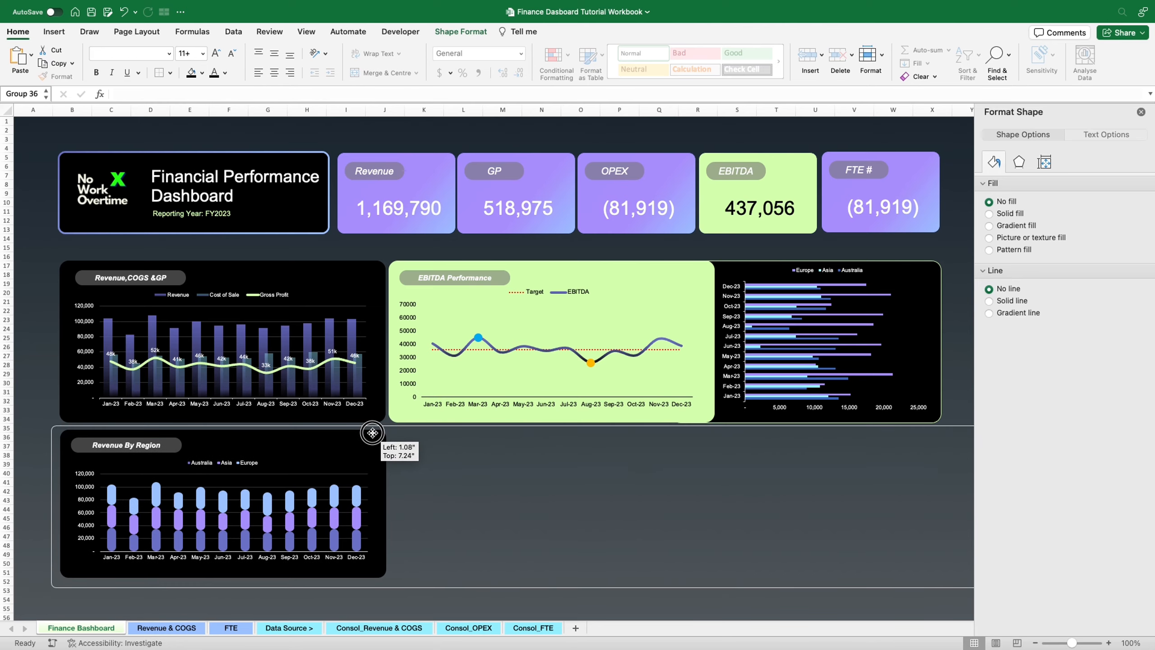
{"action": "left_click", "coordinate": [470, 490]}
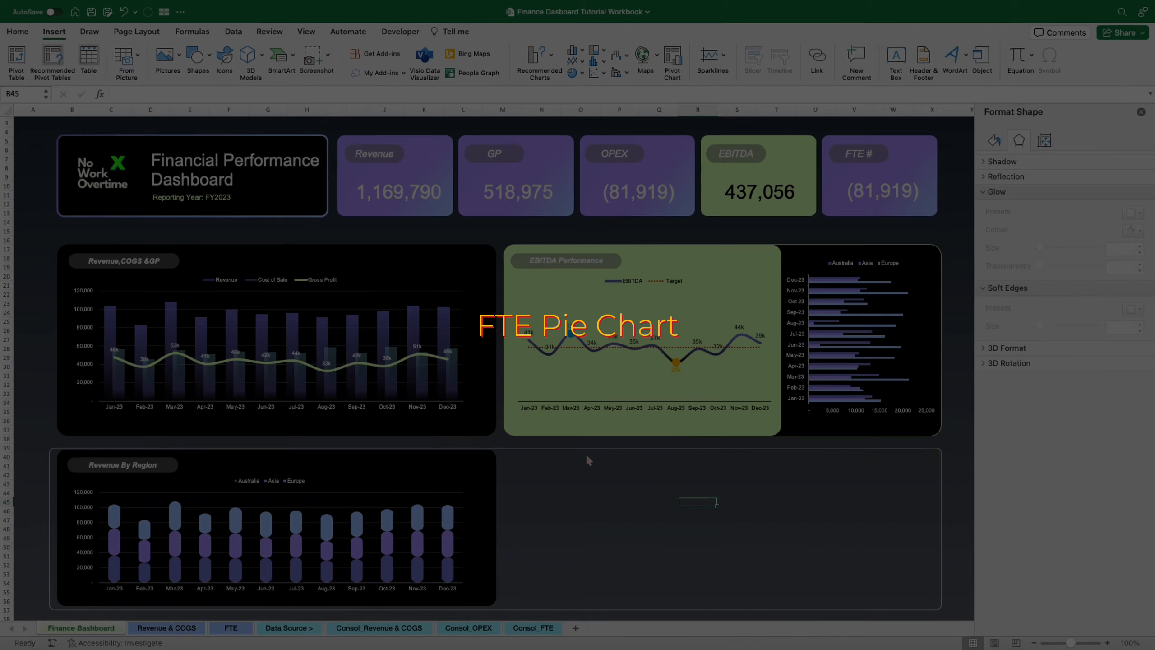
Copy the Revenue card's purple gradient shape beside the Revenue By Region section and enlarge it to about 3.33" tall
{"action": "left_click", "coordinate": [445, 159]}
{"action": "left_click_drag", "start_coordinate": [447, 170], "coordinate": [603, 470]}
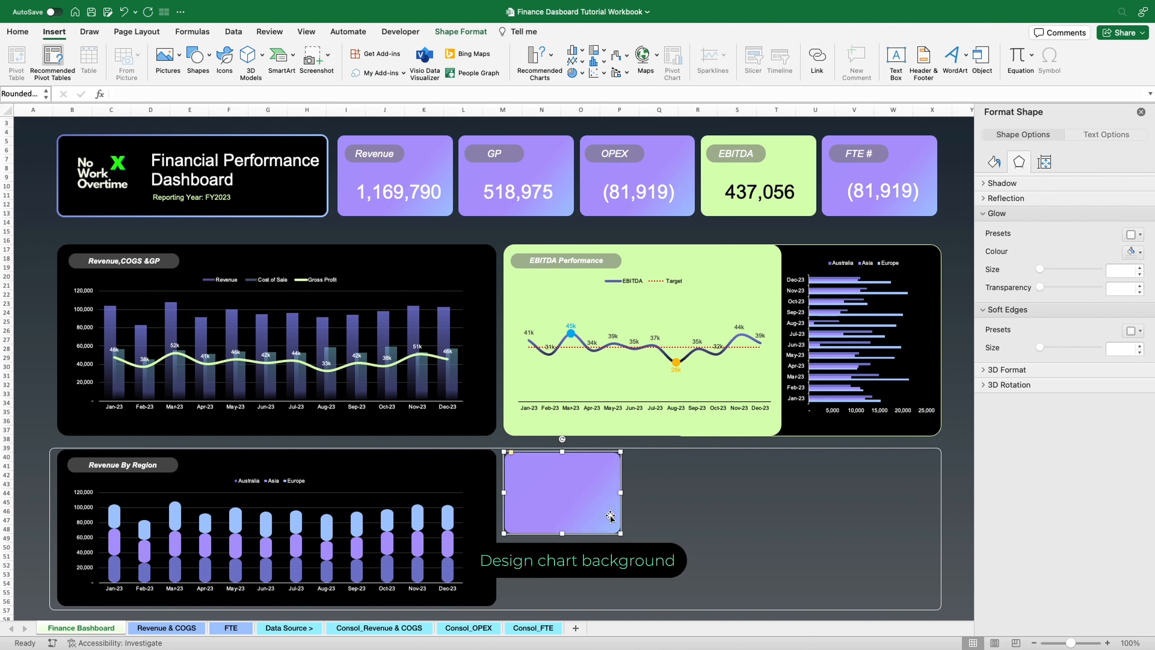
{"action": "left_click_drag", "start_coordinate": [630, 540], "coordinate": [665, 595]}
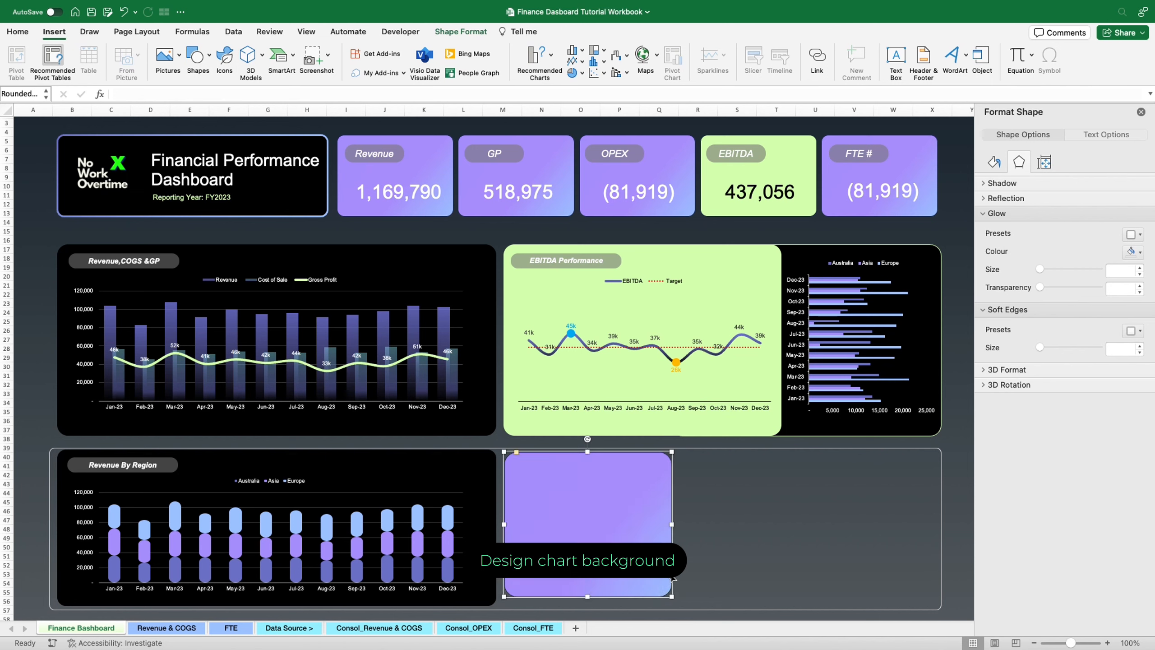
{"action": "mouse_move", "coordinate": [673, 523]}
{"action": "left_mouse_down"}
{"action": "mouse_move", "coordinate": [659, 525]}
{"action": "mouse_move", "coordinate": [672, 524]}
{"action": "left_mouse_up"}
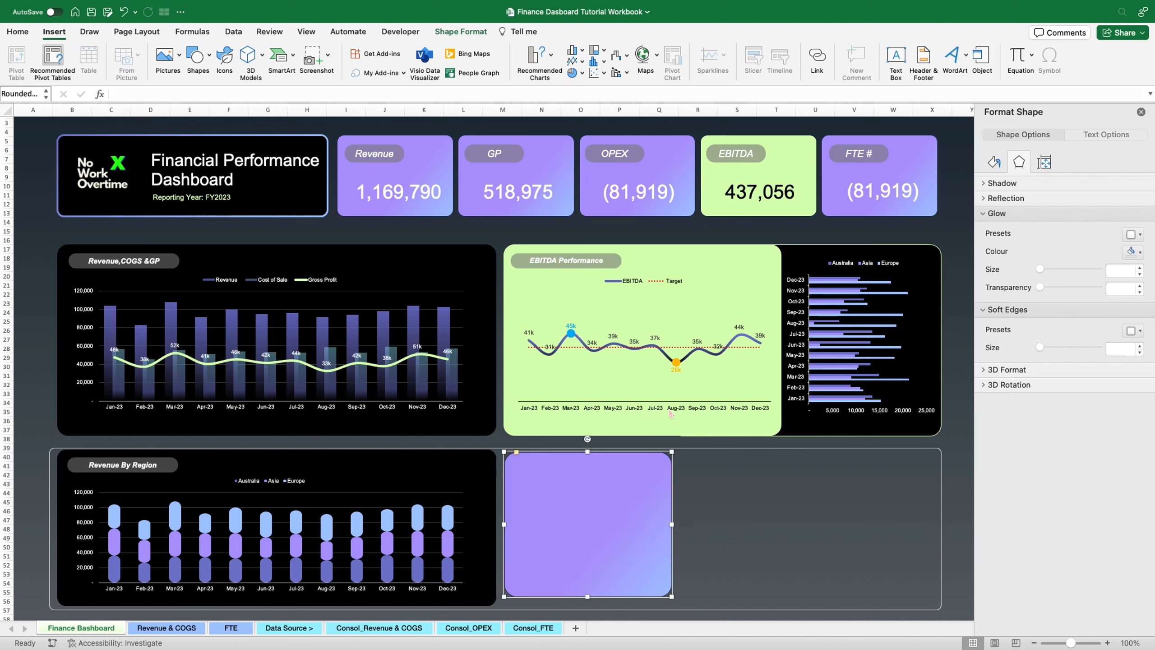
Set the enlarged purple gradient shape's width to 3.33"
{"action": "left_click", "coordinate": [1048, 163]}
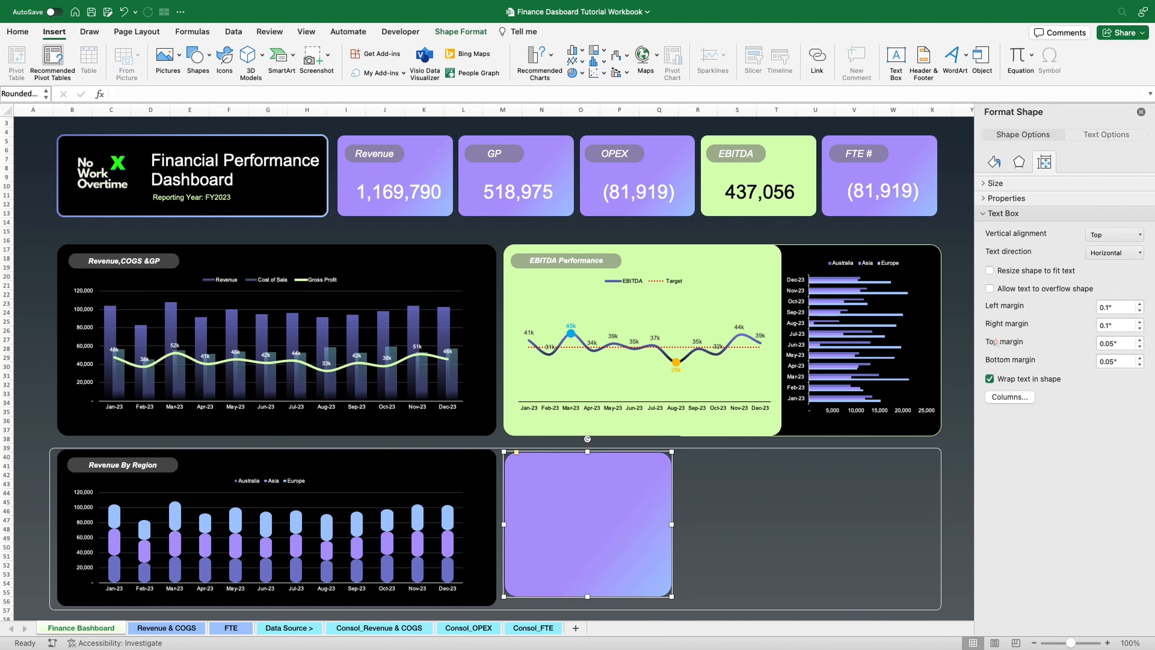
{"action": "left_click", "coordinate": [1006, 198]}
{"action": "left_click", "coordinate": [995, 183]}
{"action": "double_click", "coordinate": [1108, 223]}
{"action": "type", "text": "3.33"}
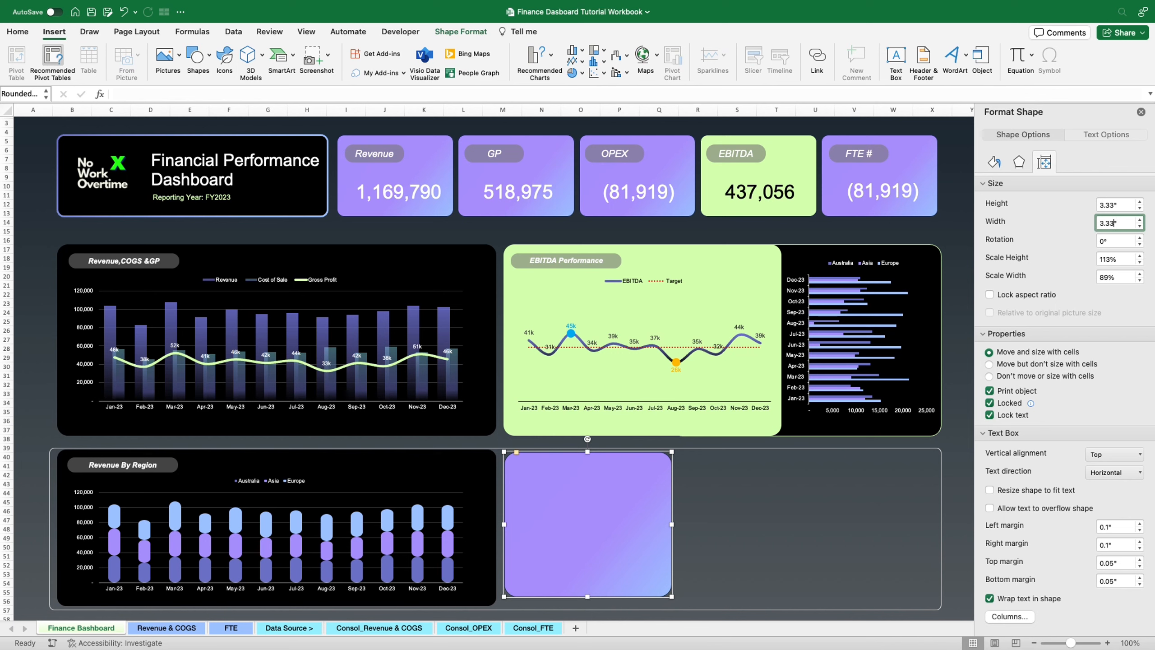
{"action": "key", "text": "Return"}
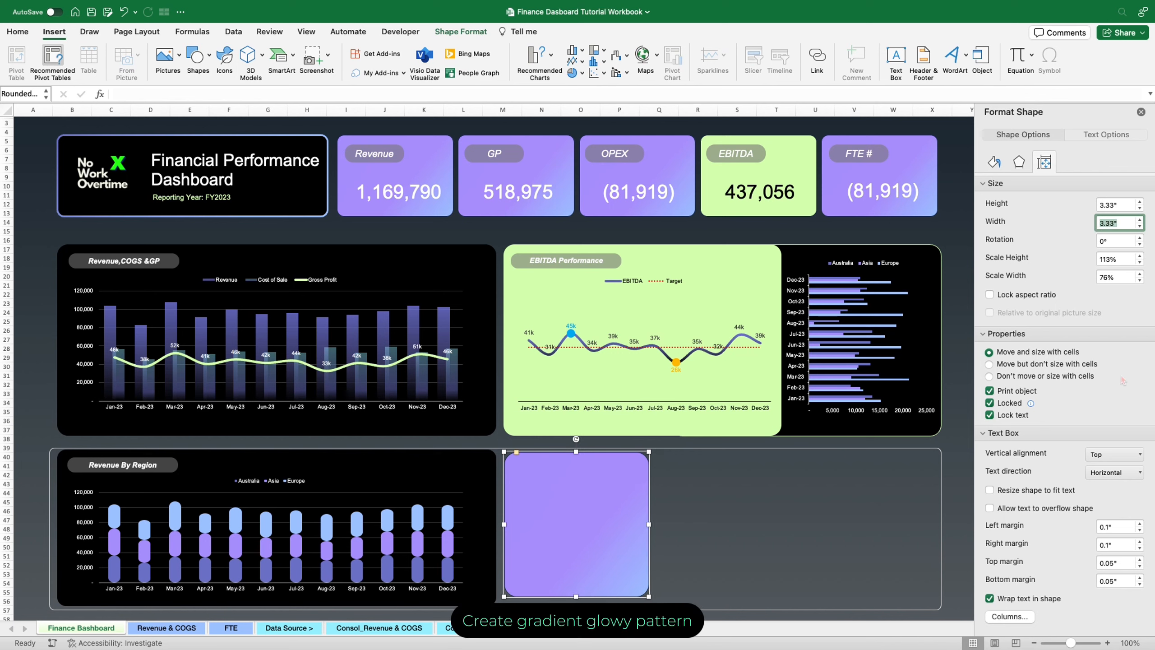
Draw a circle about 1.46" high and 1.41" wide near the middle of the purple gradient square
{"action": "left_click", "coordinate": [197, 58]}
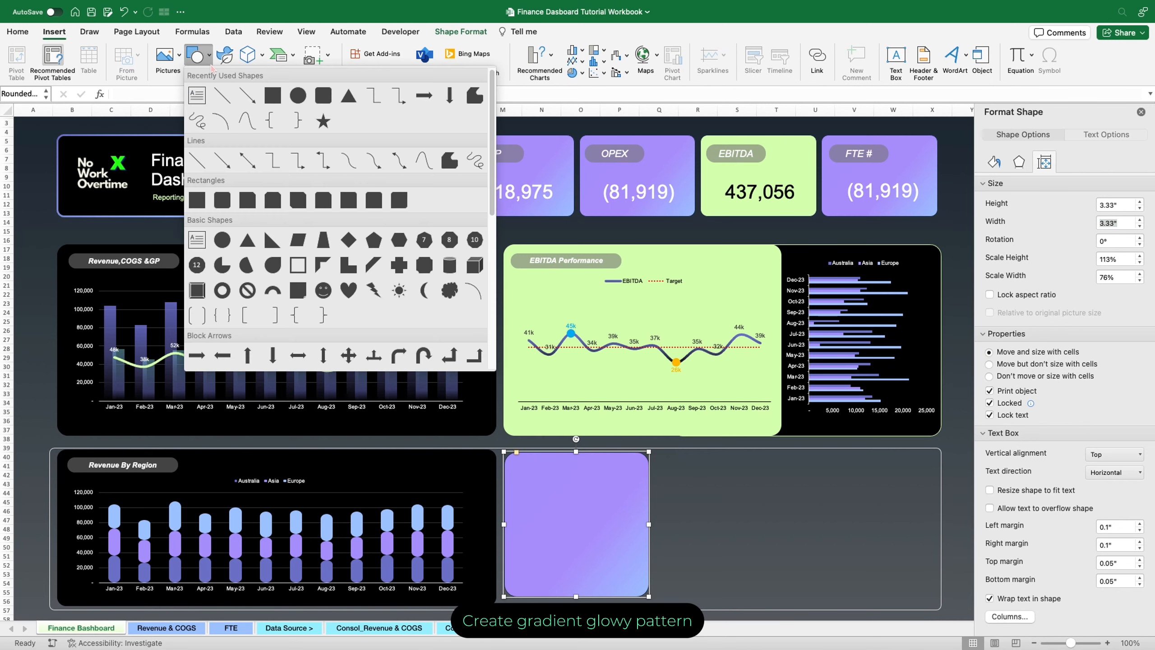
{"action": "left_click", "coordinate": [294, 93]}
{"action": "left_click_drag", "start_coordinate": [561, 496], "coordinate": [623, 564]}
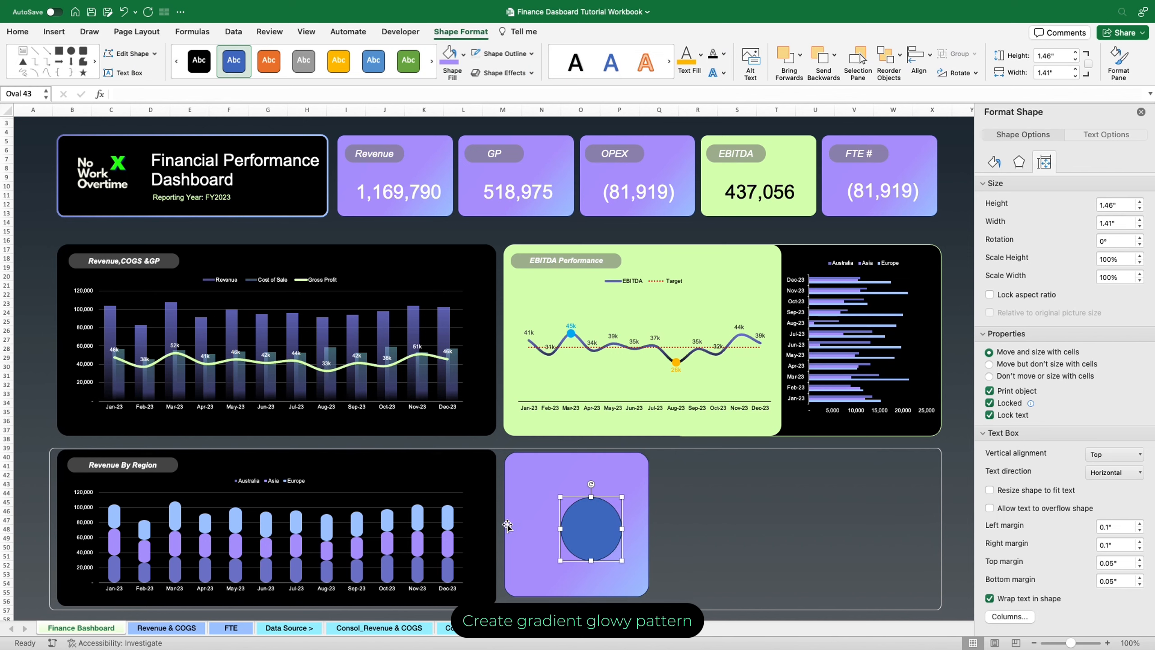
Remove the circle's outline and fill it with solid black
{"action": "left_click", "coordinate": [995, 161]}
{"action": "left_click", "coordinate": [1005, 328]}
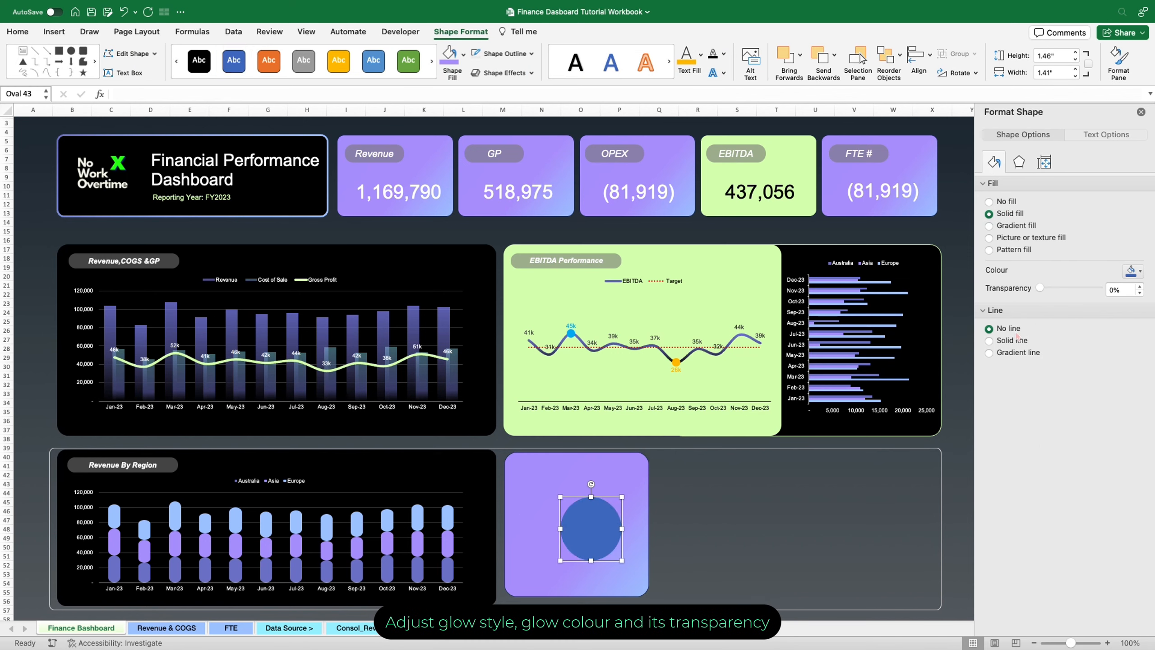
{"action": "left_click", "coordinate": [1140, 271]}
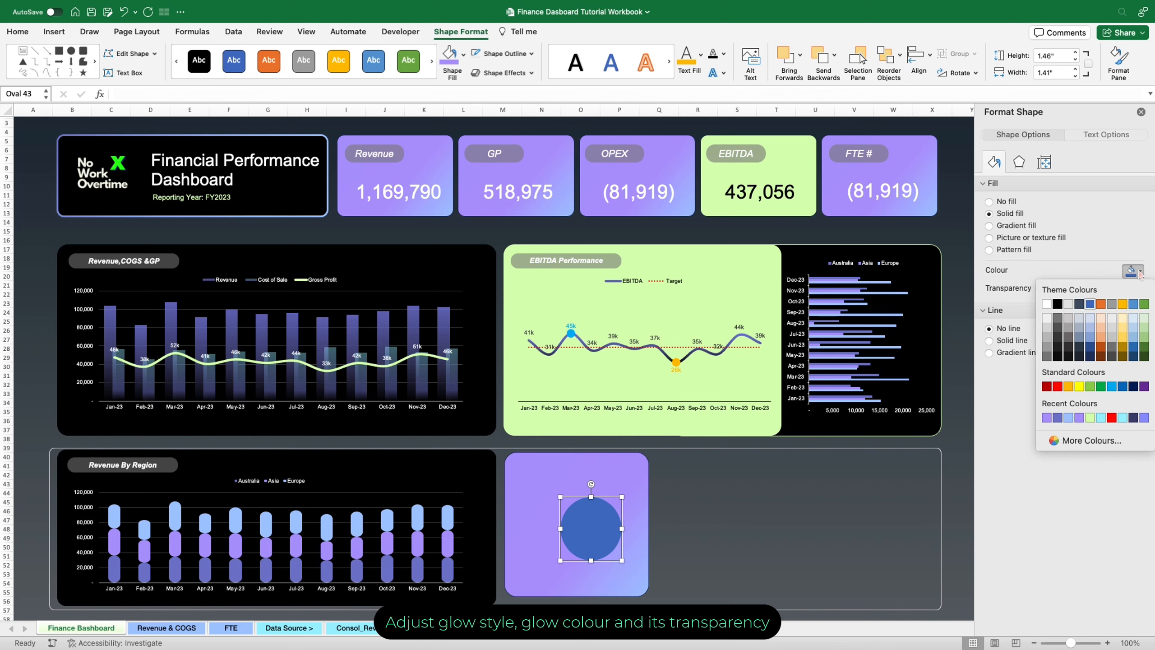
{"action": "left_click", "coordinate": [1058, 304]}
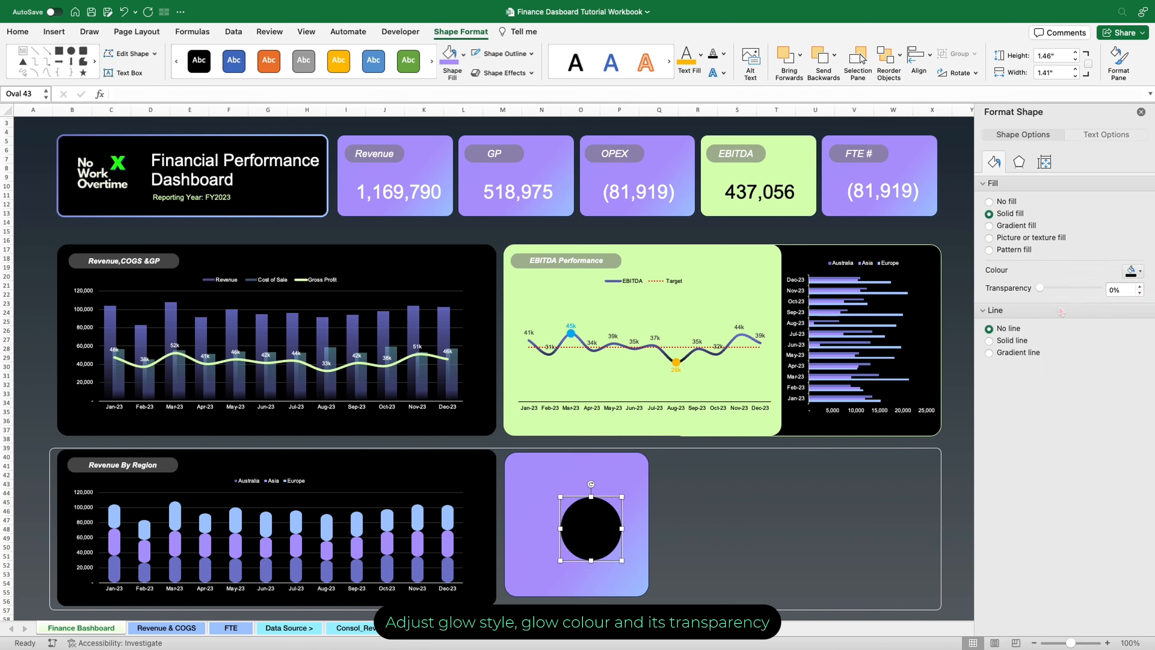
Give the black circle an 18 pt white glow with 79% transparency
{"action": "left_click", "coordinate": [1020, 162]}
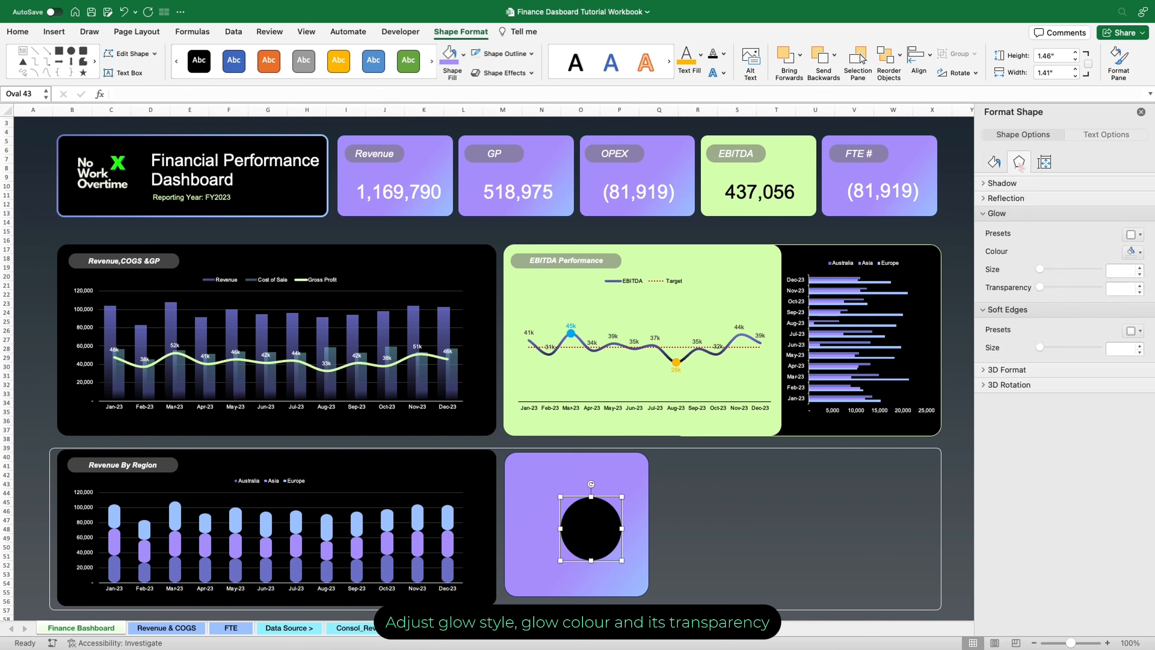
{"action": "left_click", "coordinate": [1136, 235]}
{"action": "left_click", "coordinate": [1096, 452]}
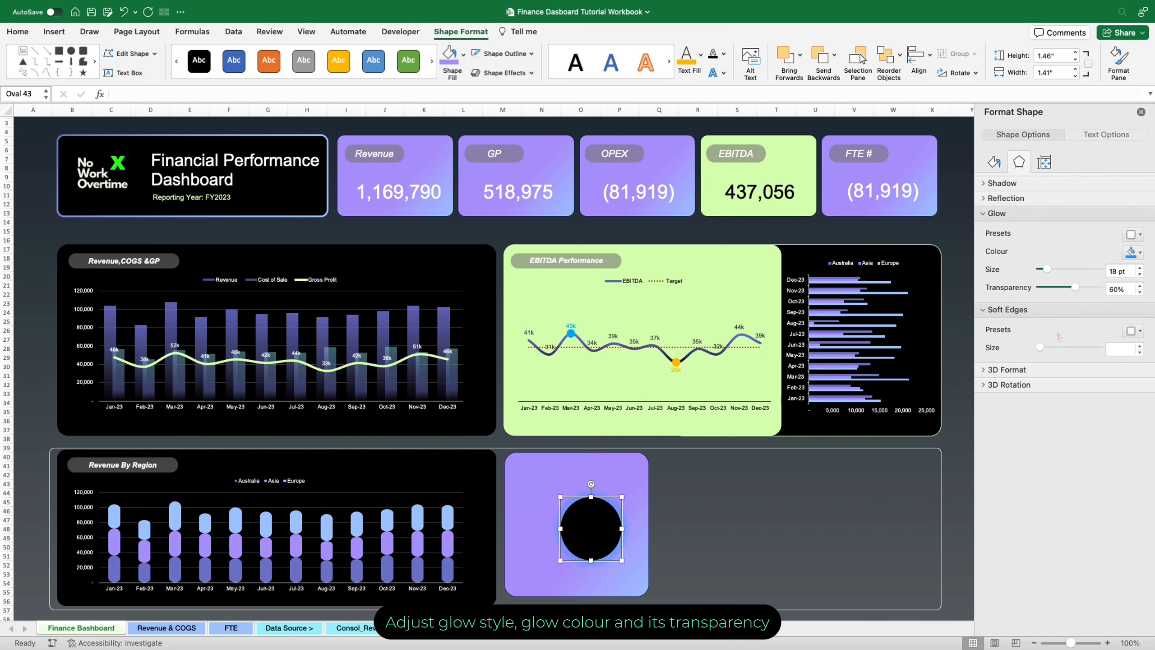
{"action": "left_click", "coordinate": [1131, 253]}
{"action": "left_click", "coordinate": [1048, 311]}
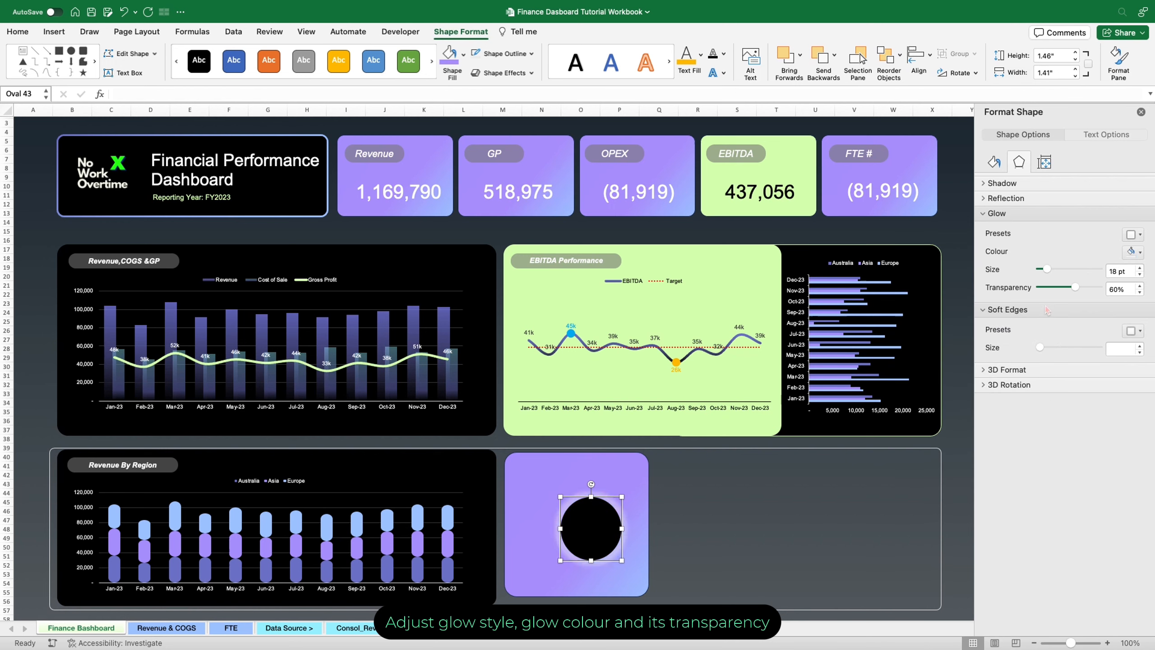
{"action": "left_click_drag", "start_coordinate": [1076, 287], "coordinate": [1089, 290]}
Apply a soft edge effect to the black circle and set its size to 39 pt
{"action": "left_click", "coordinate": [1136, 330]}
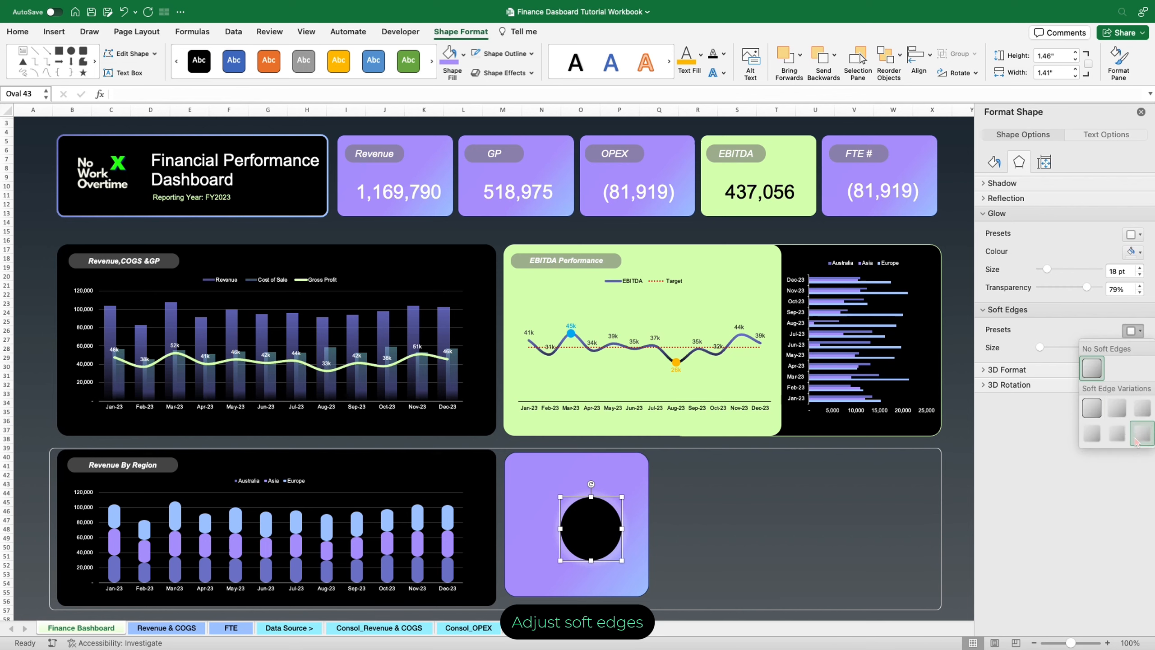
{"action": "left_click", "coordinate": [1140, 443]}
{"action": "left_click_drag", "start_coordinate": [1070, 348], "coordinate": [1063, 352]}
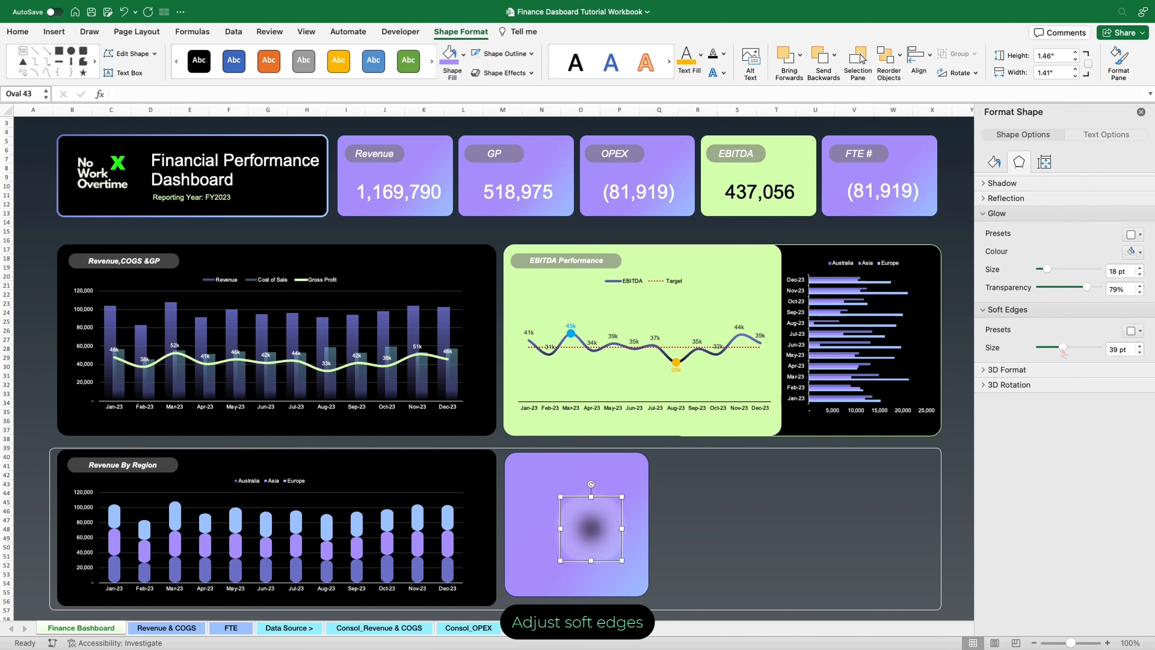
Enlarge the blurred circle and raise its glow transparency to 99% and its soft edge size to 49 pt
{"action": "left_click_drag", "start_coordinate": [1090, 290], "coordinate": [1097, 290]}
{"action": "left_click_drag", "start_coordinate": [626, 565], "coordinate": [644, 578]}
{"action": "left_click_drag", "start_coordinate": [1089, 287], "coordinate": [1096, 287]}
{"action": "left_click_drag", "start_coordinate": [1062, 346], "coordinate": [1069, 346]}
Increase the fill transparency of the blurred circle so it blends into the purple gradient square
{"action": "left_click", "coordinate": [994, 163]}
{"action": "left_click_drag", "start_coordinate": [1041, 286], "coordinate": [1063, 288]}
{"action": "left_click", "coordinate": [711, 501]}
{"action": "left_click", "coordinate": [633, 496]}
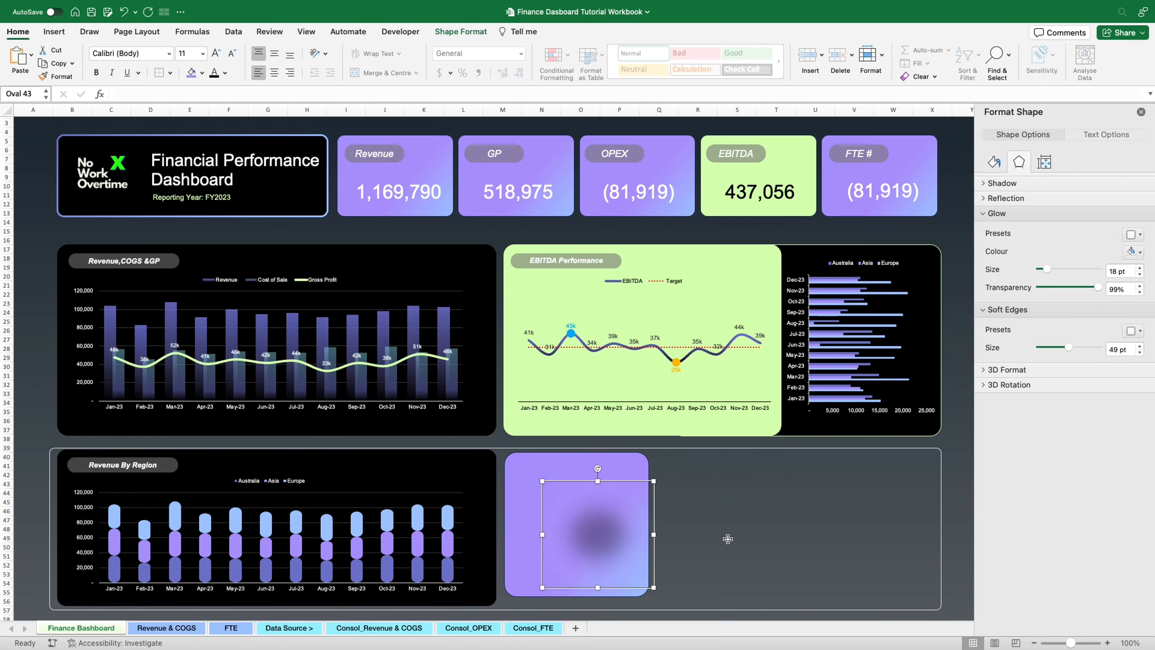
{"action": "left_click", "coordinate": [728, 609]}
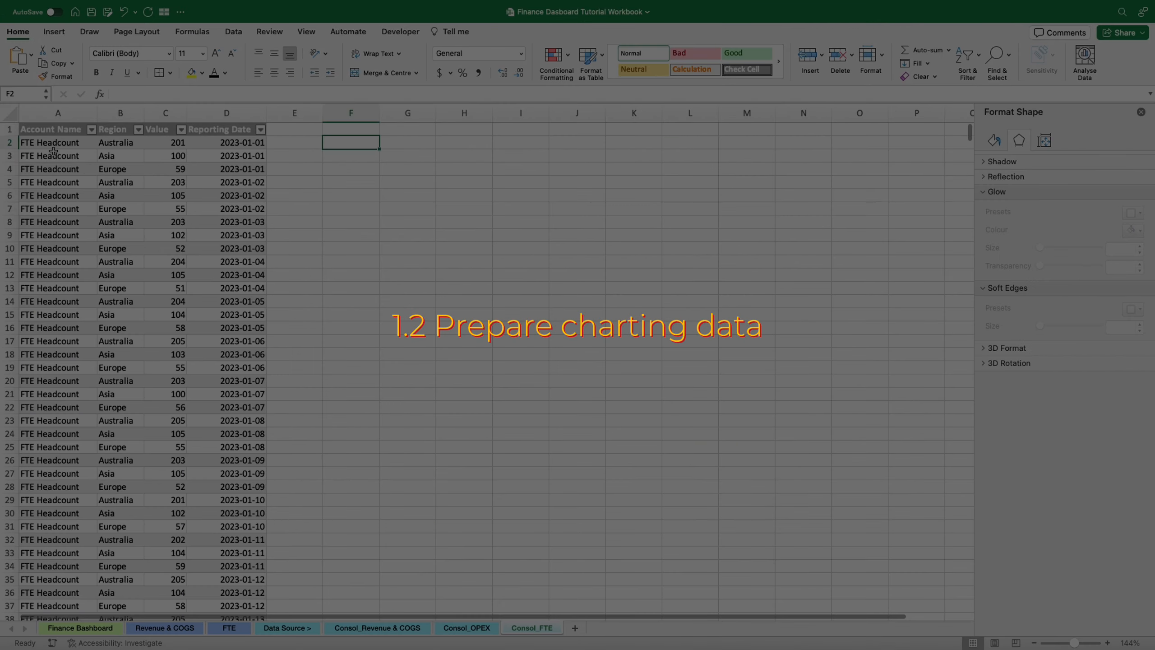
Create a pivot table from the FTE table on the Consol_FTE sheet, placed at cell B5 of the existing FTE sheet
{"action": "left_click", "coordinate": [53, 151]}
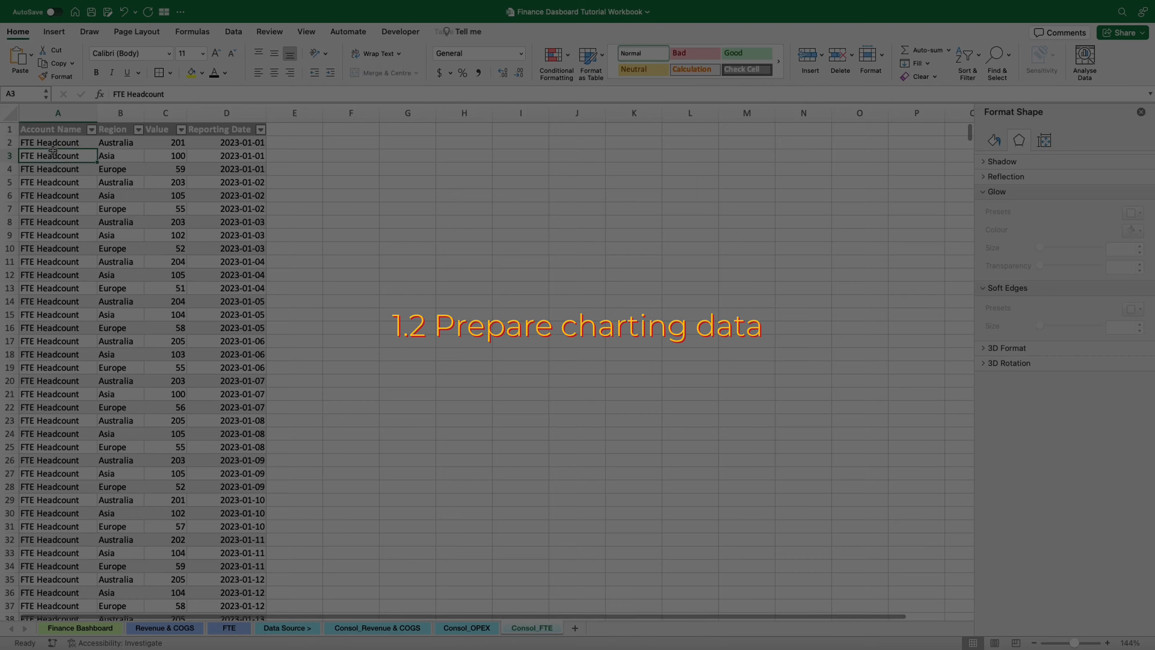
{"action": "left_click", "coordinate": [54, 32]}
{"action": "left_click", "coordinate": [16, 59]}
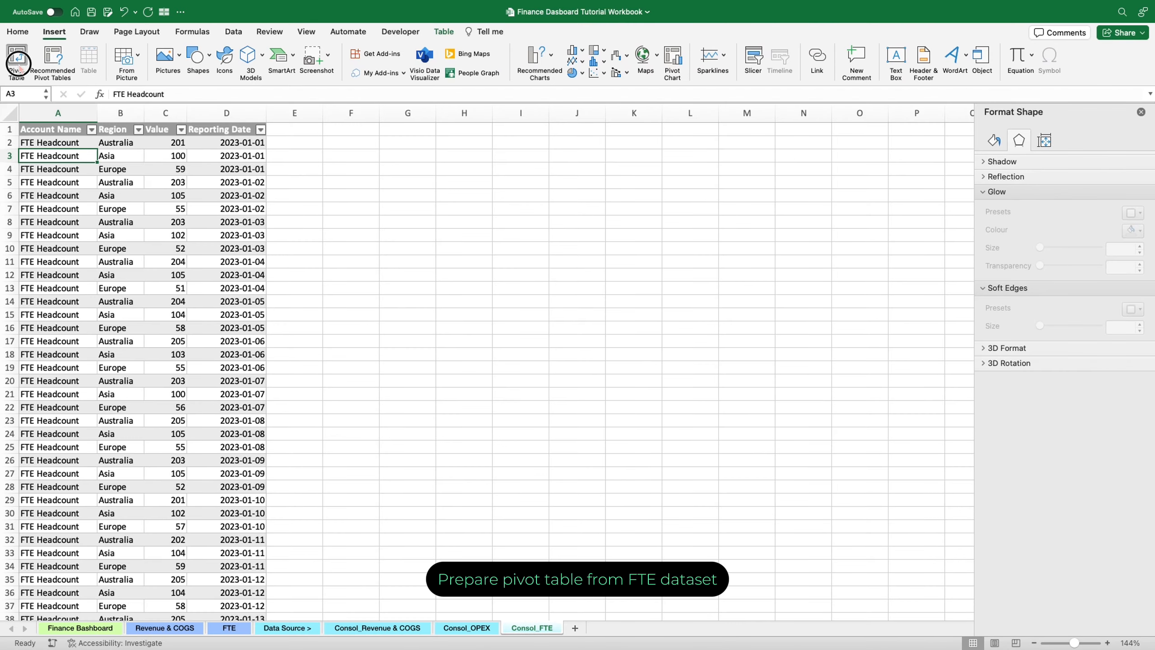
{"action": "left_click", "coordinate": [519, 273]}
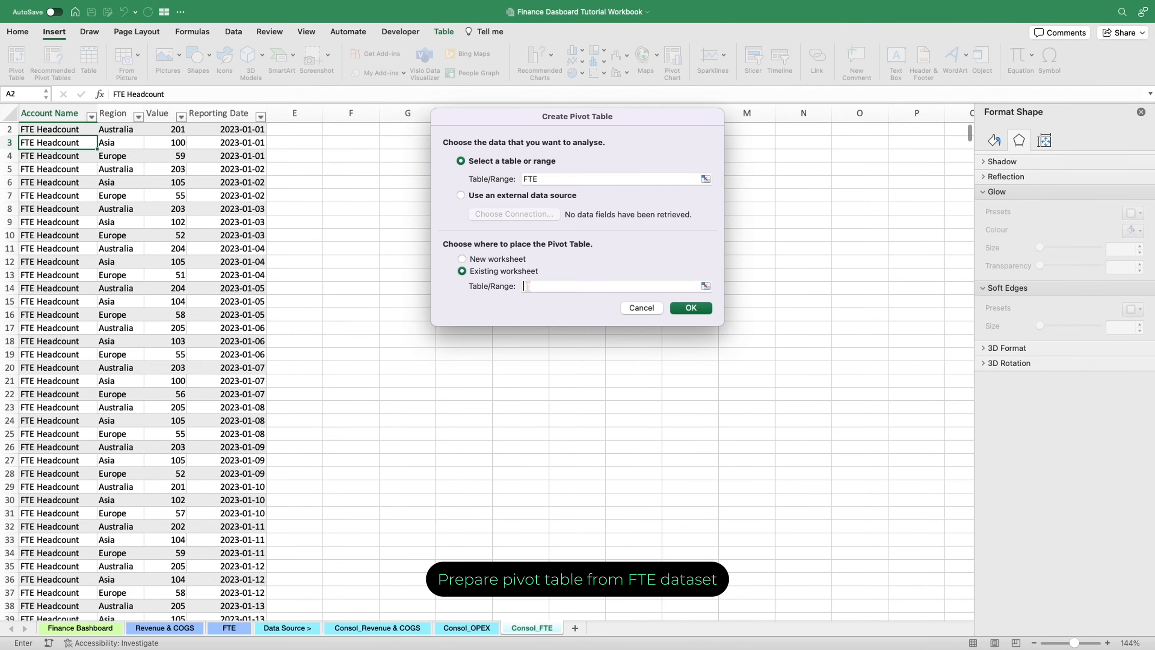
{"action": "left_click", "coordinate": [228, 631]}
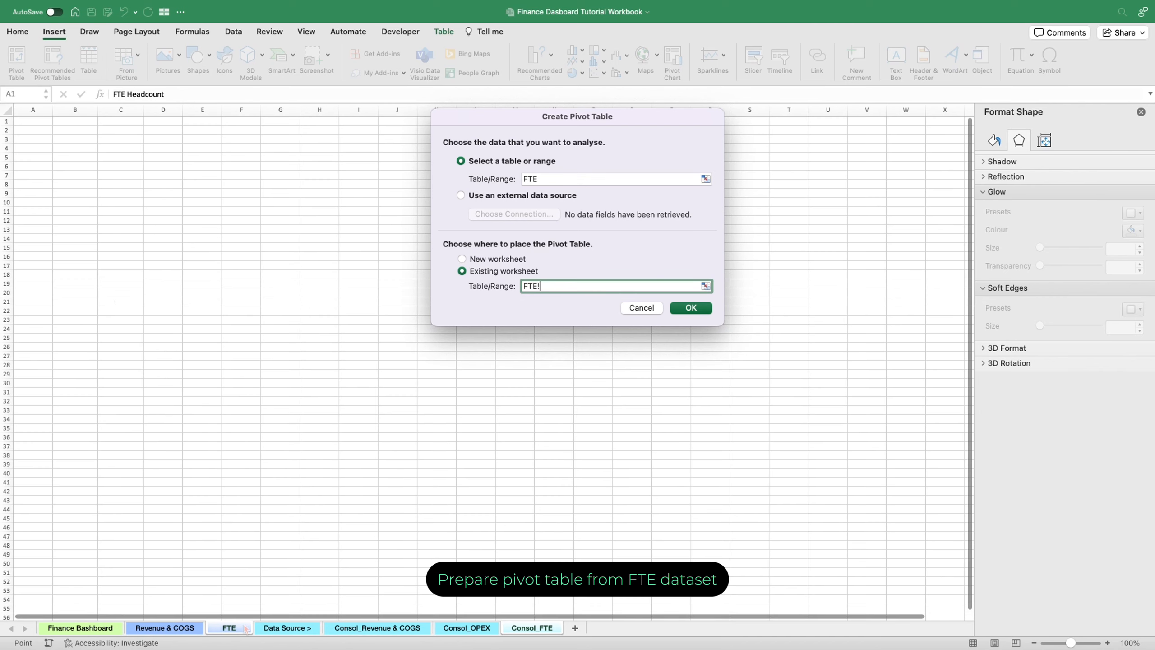
{"action": "left_click", "coordinate": [82, 156]}
{"action": "left_click", "coordinate": [690, 308]}
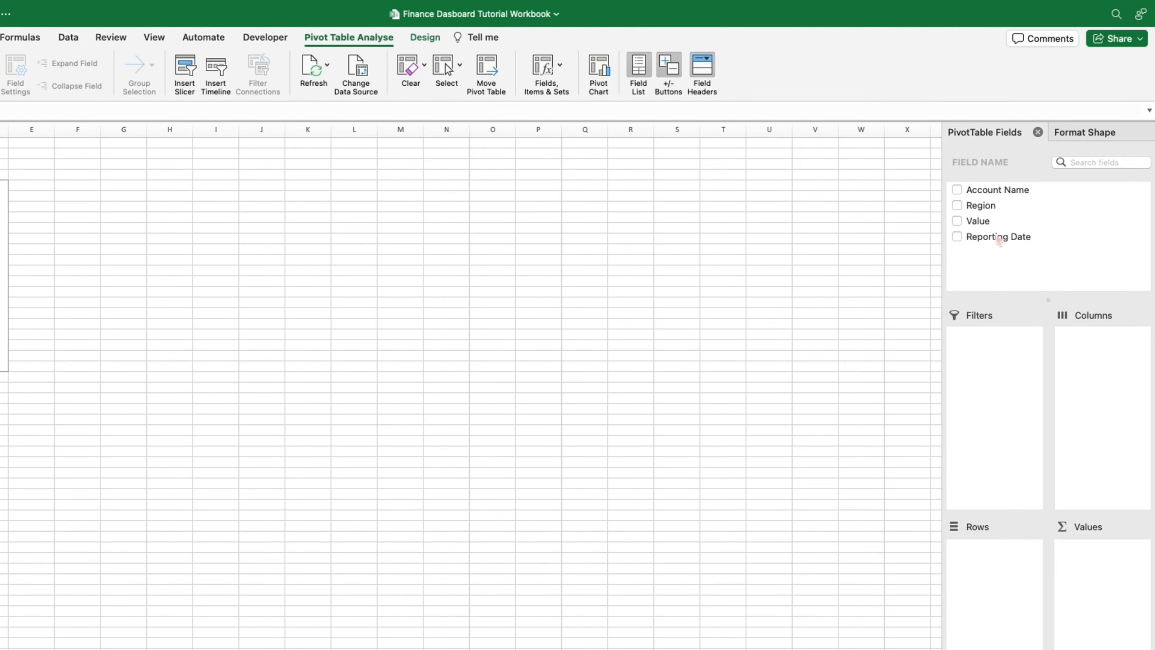
Lay out the pivot table with Region as rows, Reporting Date as filter and Value as values
{"action": "left_click_drag", "start_coordinate": [1019, 202], "coordinate": [1008, 563]}
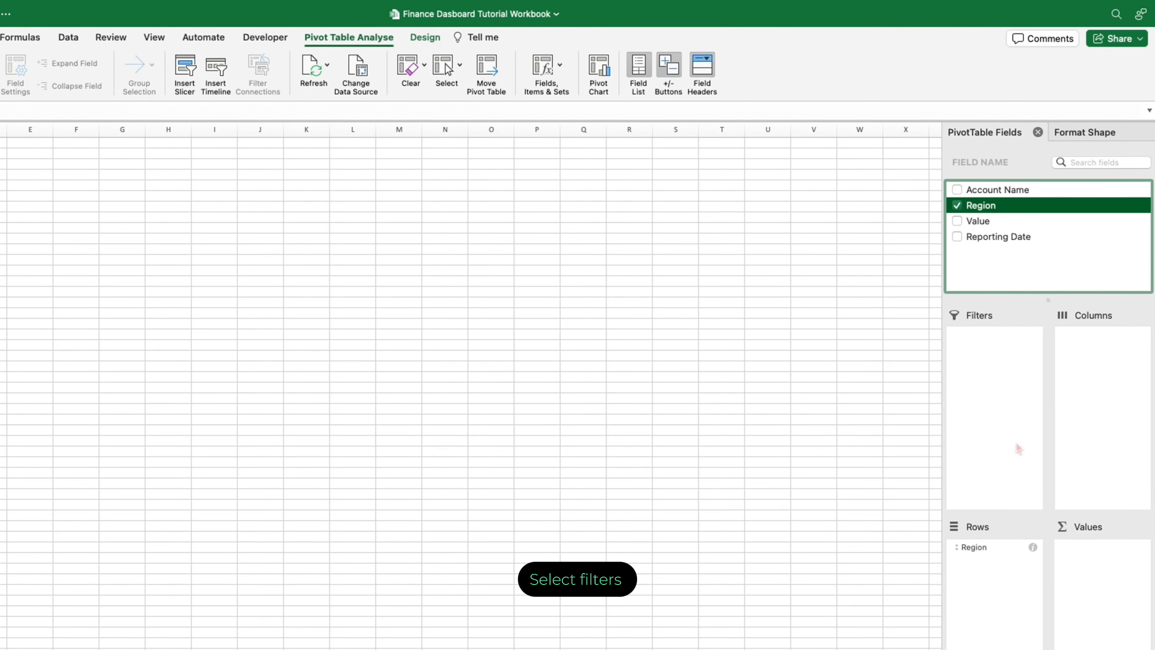
{"action": "left_click_drag", "start_coordinate": [993, 238], "coordinate": [1005, 350]}
{"action": "left_click_drag", "start_coordinate": [980, 222], "coordinate": [1109, 569]}
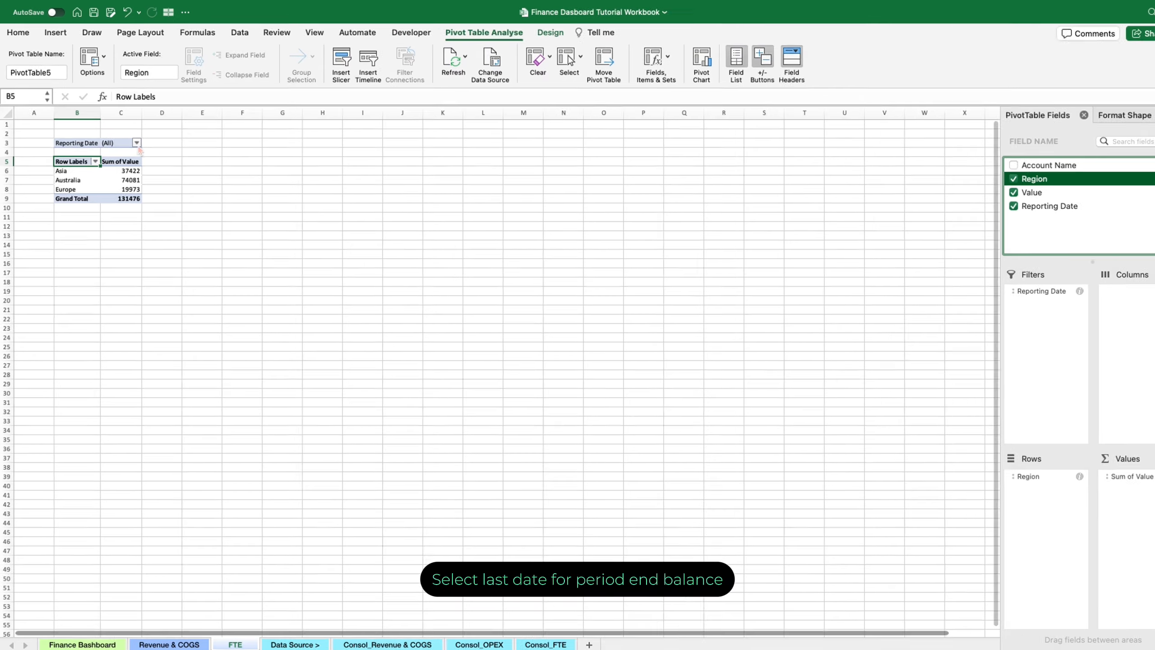
Filter the pivot table's Reporting Date to 2023-12-31 only
{"action": "left_click", "coordinate": [133, 139]}
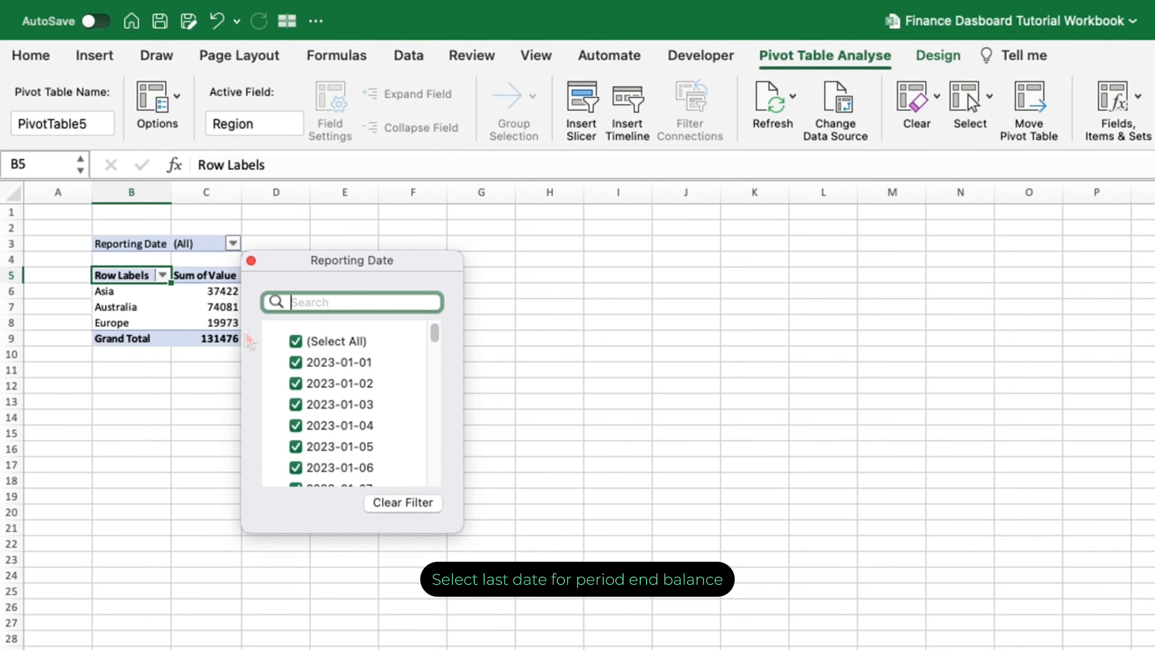
{"action": "left_click", "coordinate": [295, 340]}
{"action": "scroll", "coordinate": [300, 350], "scroll_direction": "down", "scroll_amount": 5}
{"action": "left_click_drag", "start_coordinate": [444, 339], "coordinate": [435, 476]}
{"action": "left_click", "coordinate": [297, 476]}
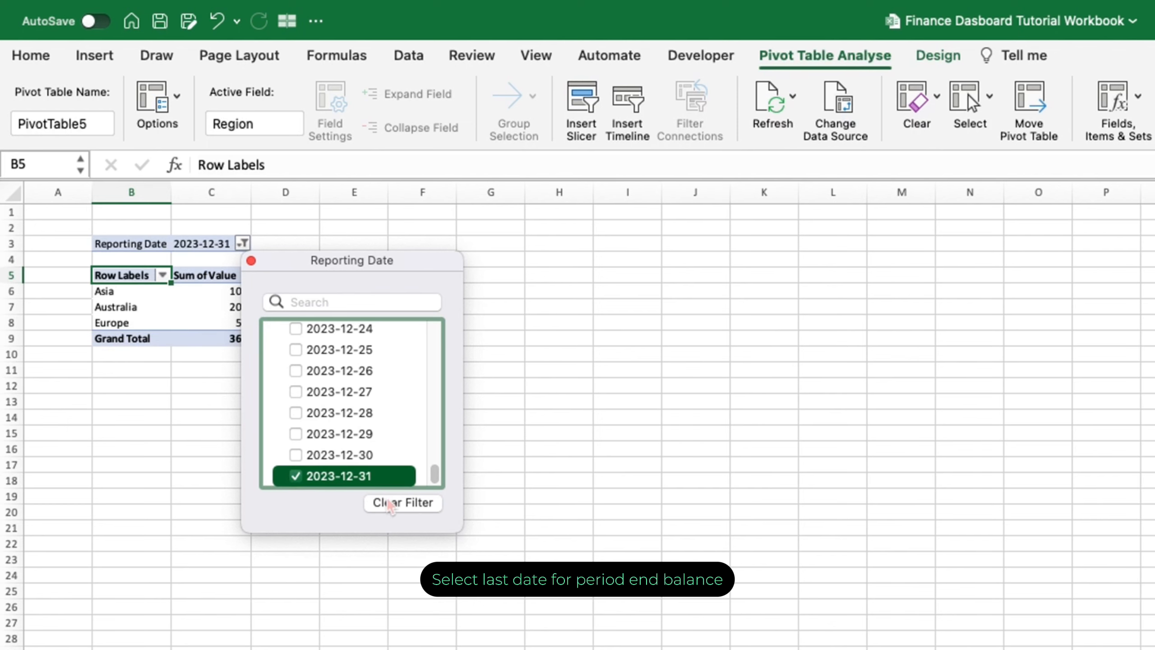
{"action": "left_click", "coordinate": [564, 428]}
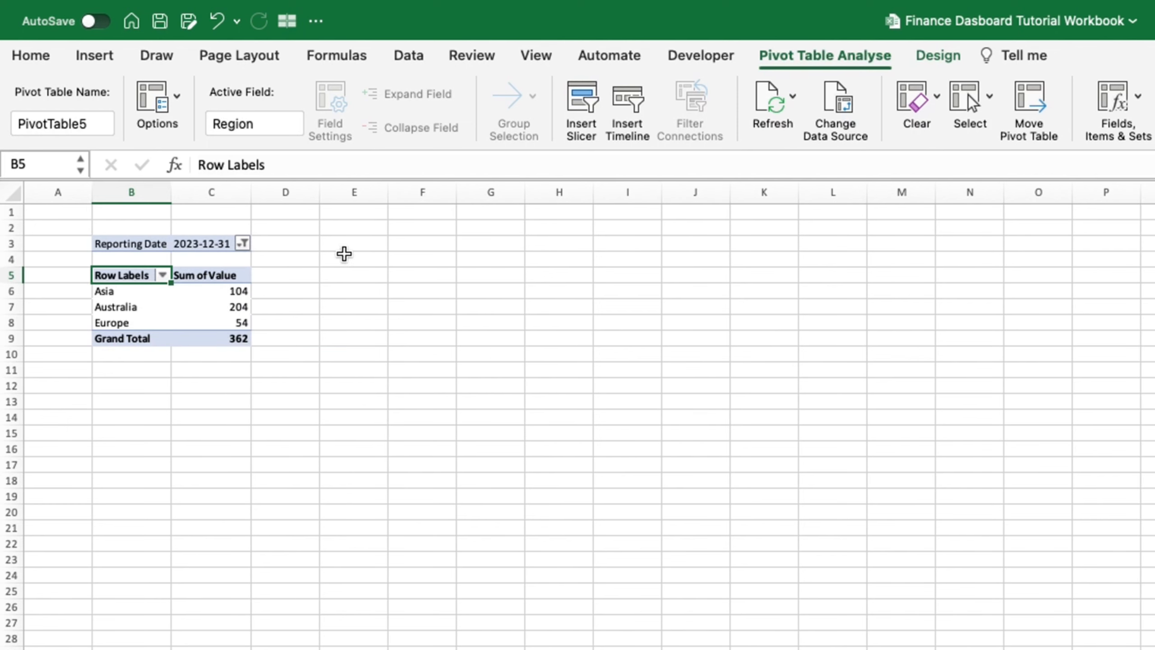
Enter the dynamic heading formula ="FTE as at"&TEXT(C3,"DD-MM-YYYY") in cell E3
{"action": "left_click", "coordinate": [370, 243]}
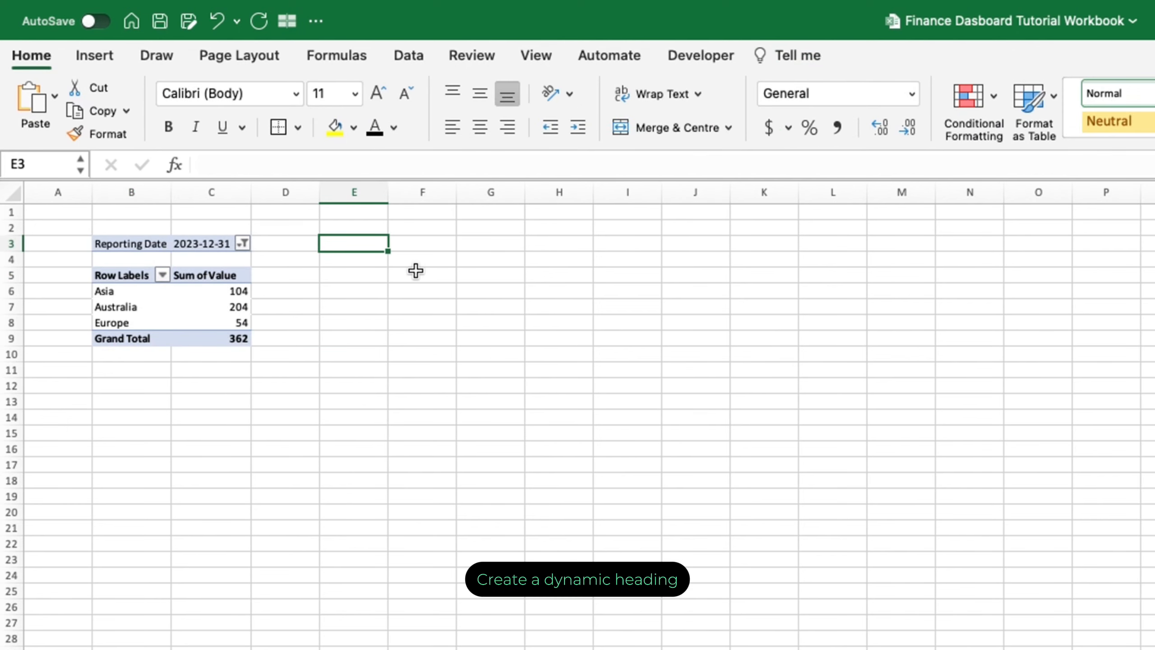
{"action": "type", "text": "=F"}
{"action": "key", "text": "BackSpace"}
{"action": "type", "text": "\""}
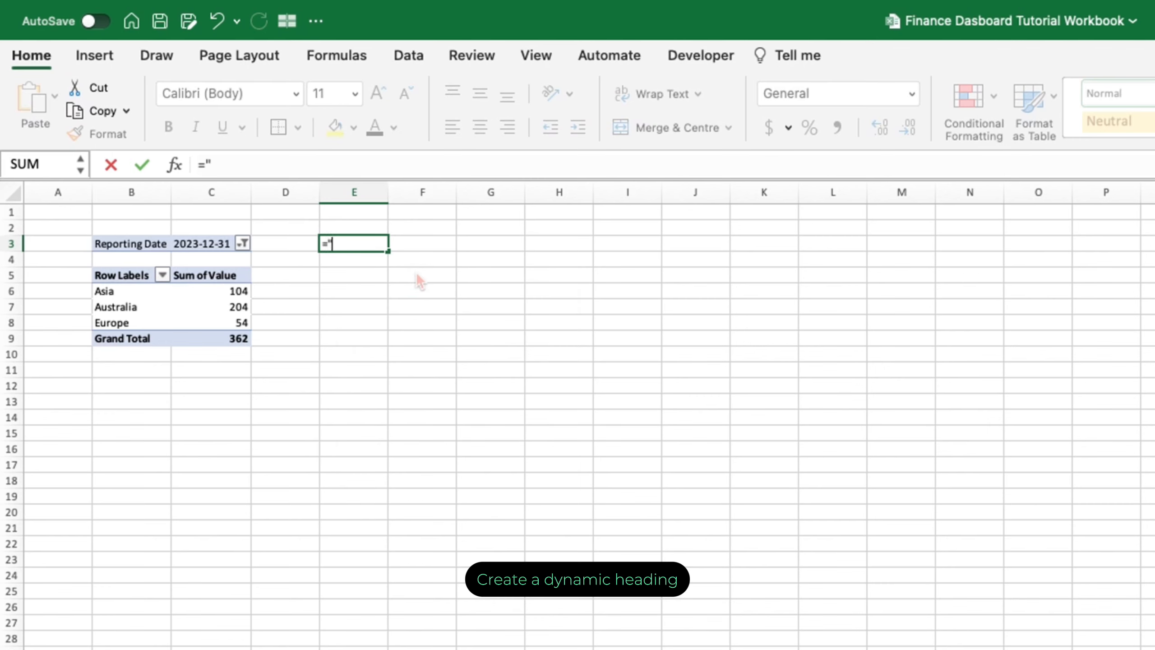
{"action": "type", "text": "FTE as at\"&text("}
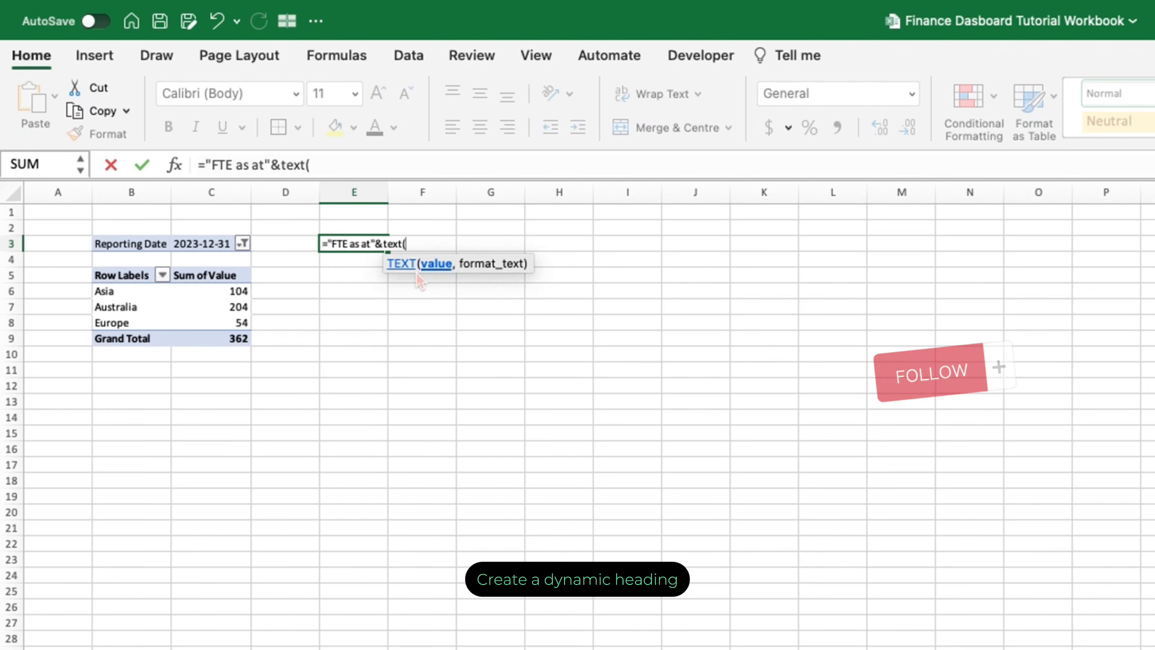
{"action": "left_click", "coordinate": [222, 243]}
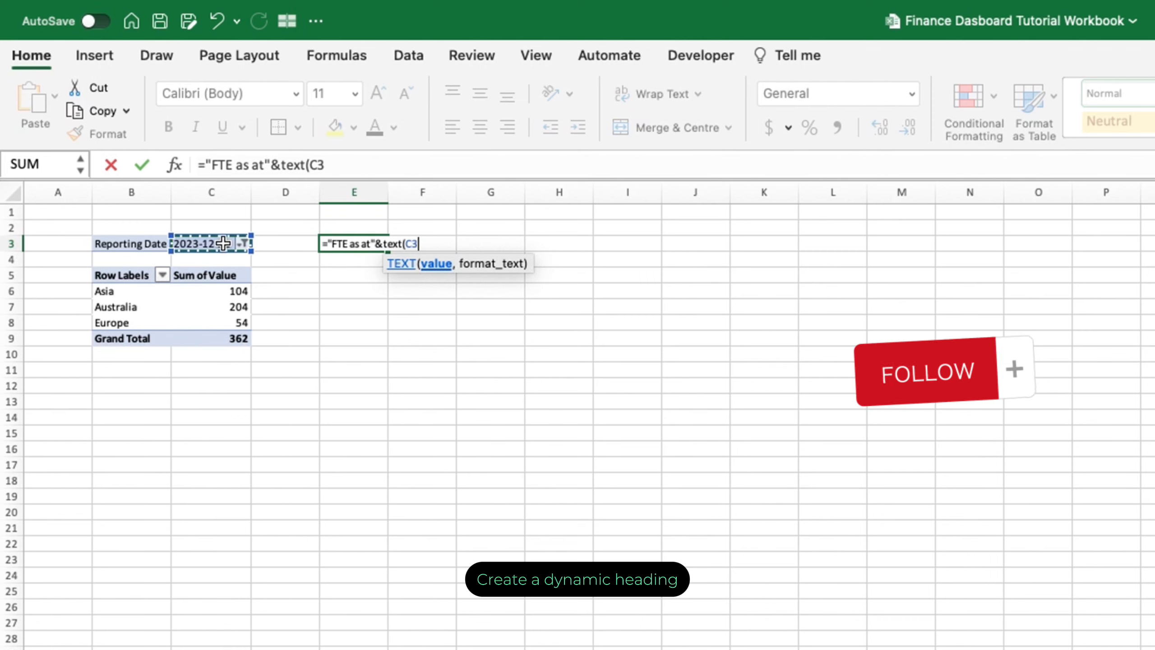
{"action": "type", "text": ",\""}
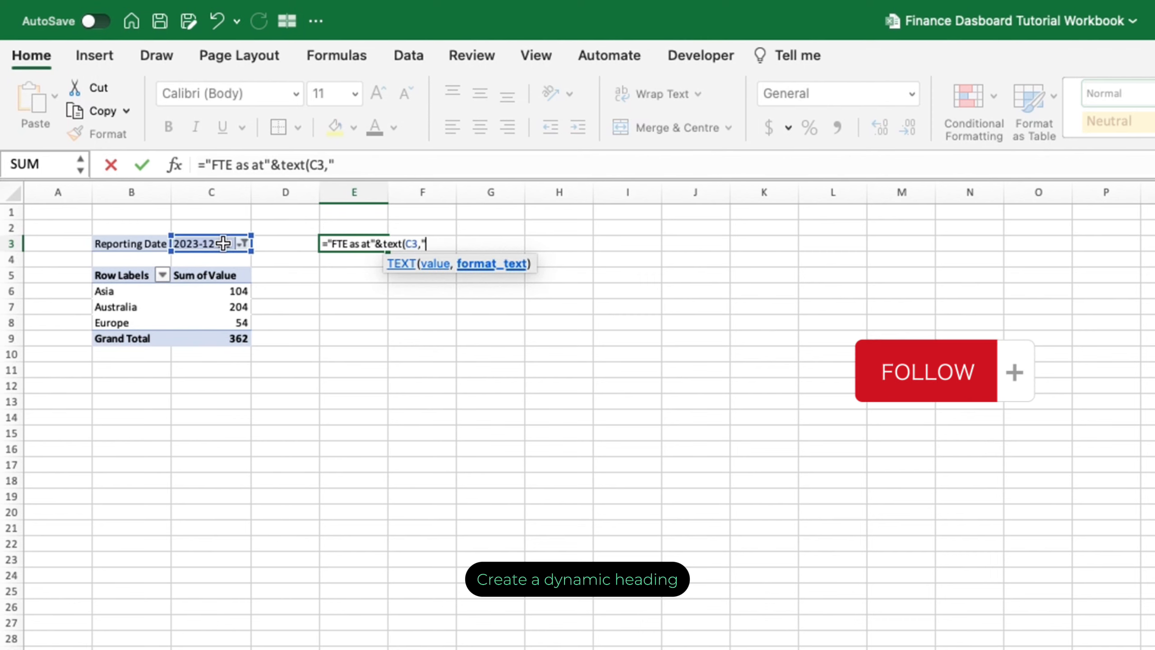
{"action": "type", "text": "d"}
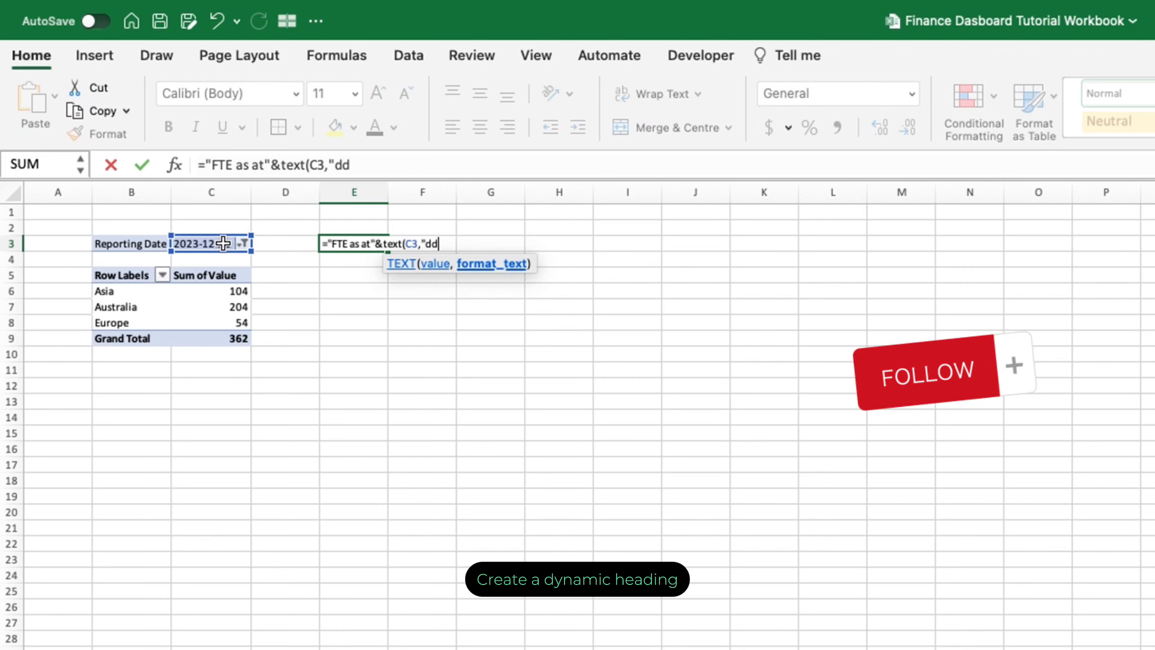
{"action": "key", "text": "BackSpace"}
{"action": "type", "text": "DD=MM"}
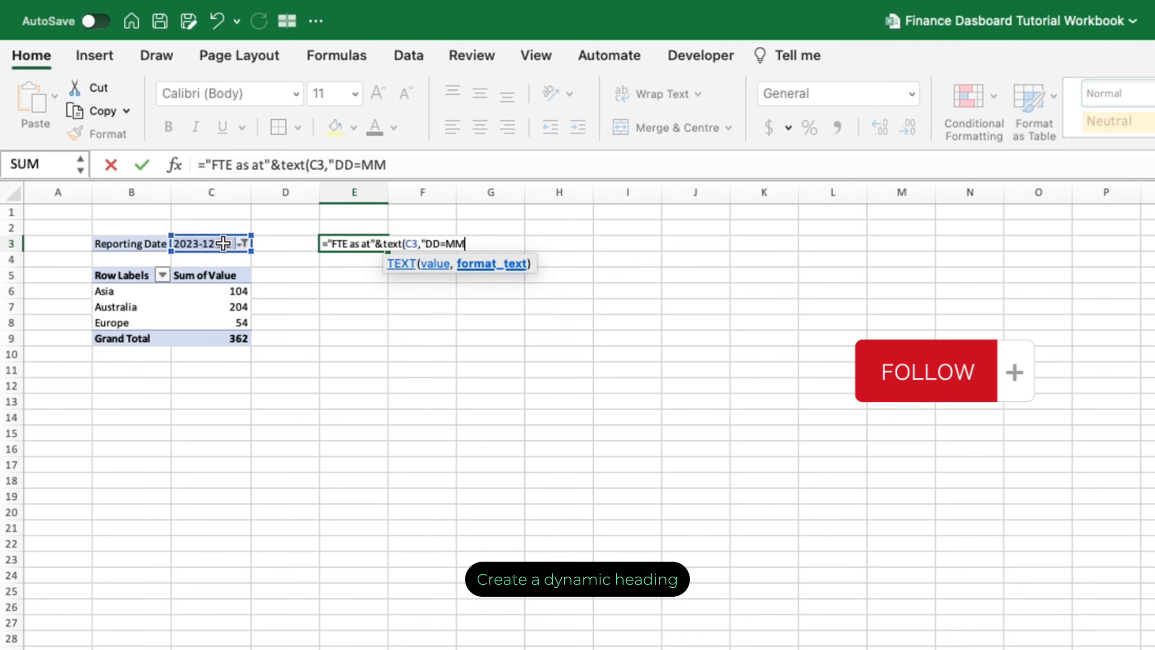
{"action": "key", "text": "BackSpace"}
{"action": "key", "text": "BackSpace"}
{"action": "key", "text": "BackSpace"}
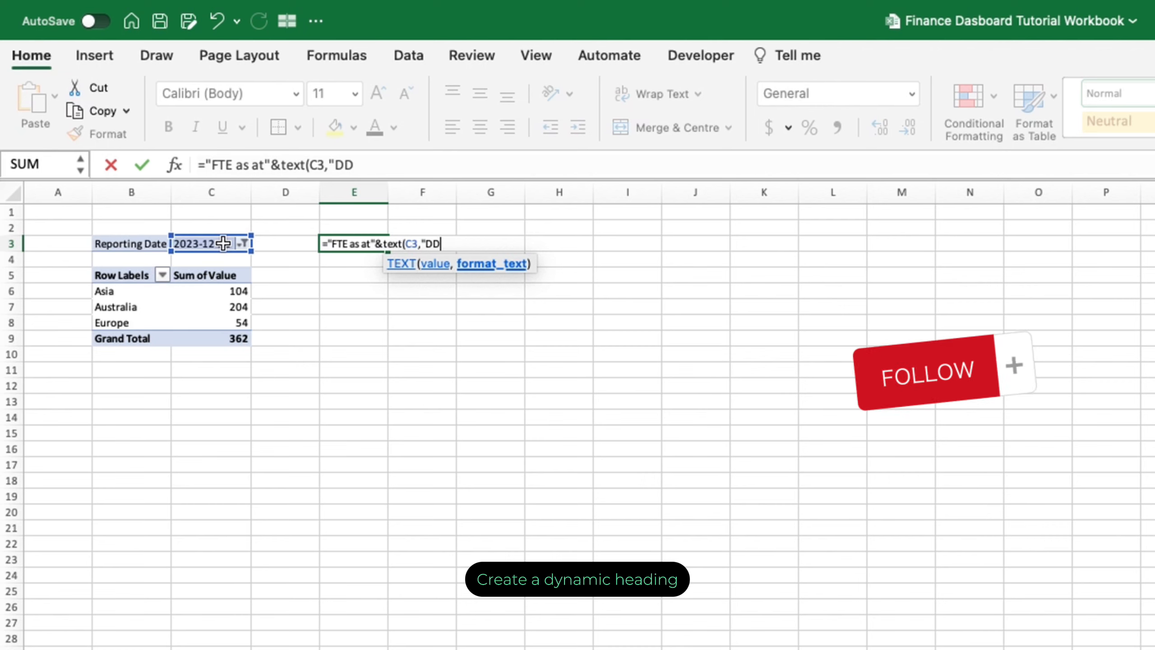
{"action": "type", "text": "-MM-Y"}
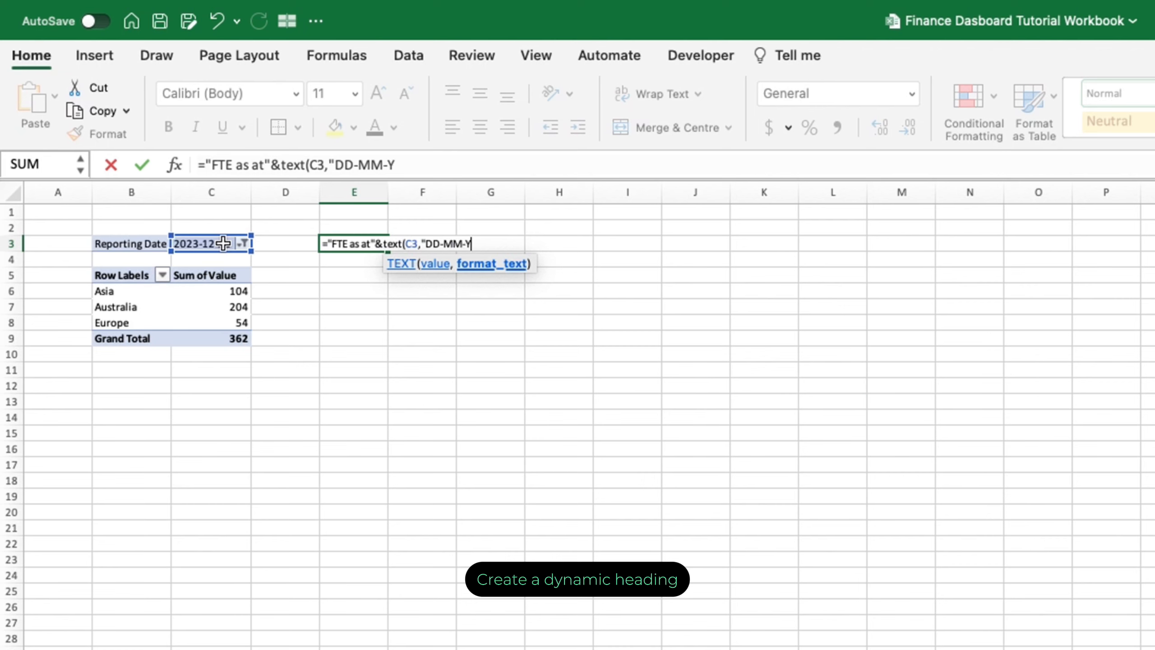
{"action": "type", "text": "YYY\")"}
{"action": "key", "text": "Return"}
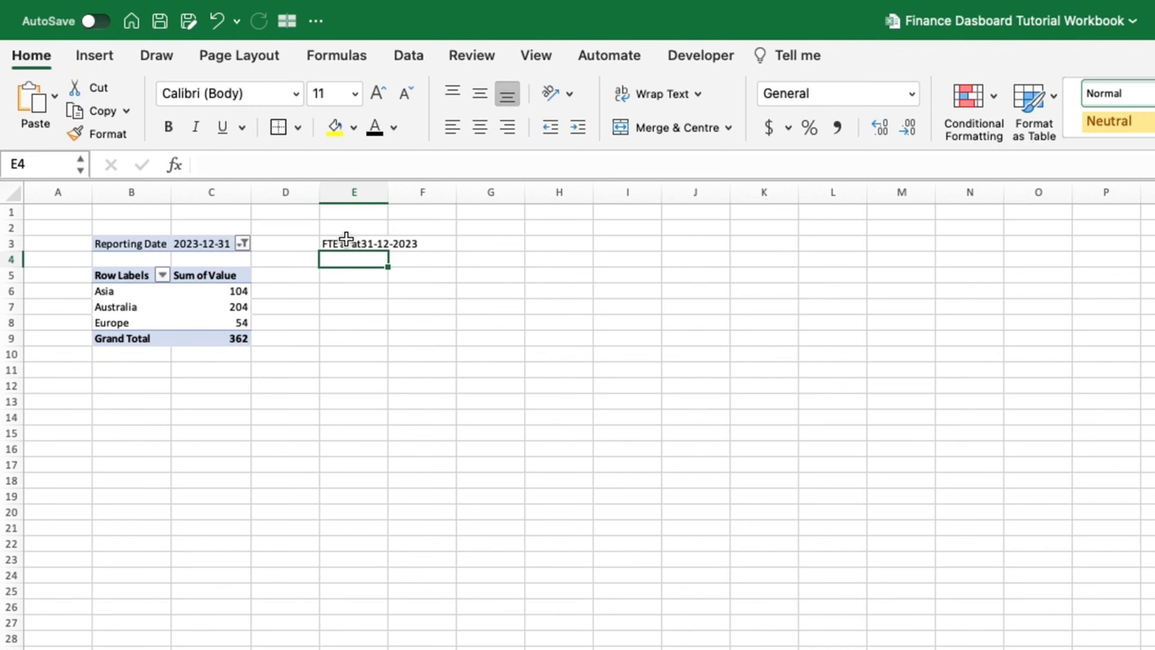
Add a space after "at" in the E3 heading formula and widen column E to fit the heading
{"action": "left_click", "coordinate": [346, 240]}
{"action": "left_click", "coordinate": [264, 165]}
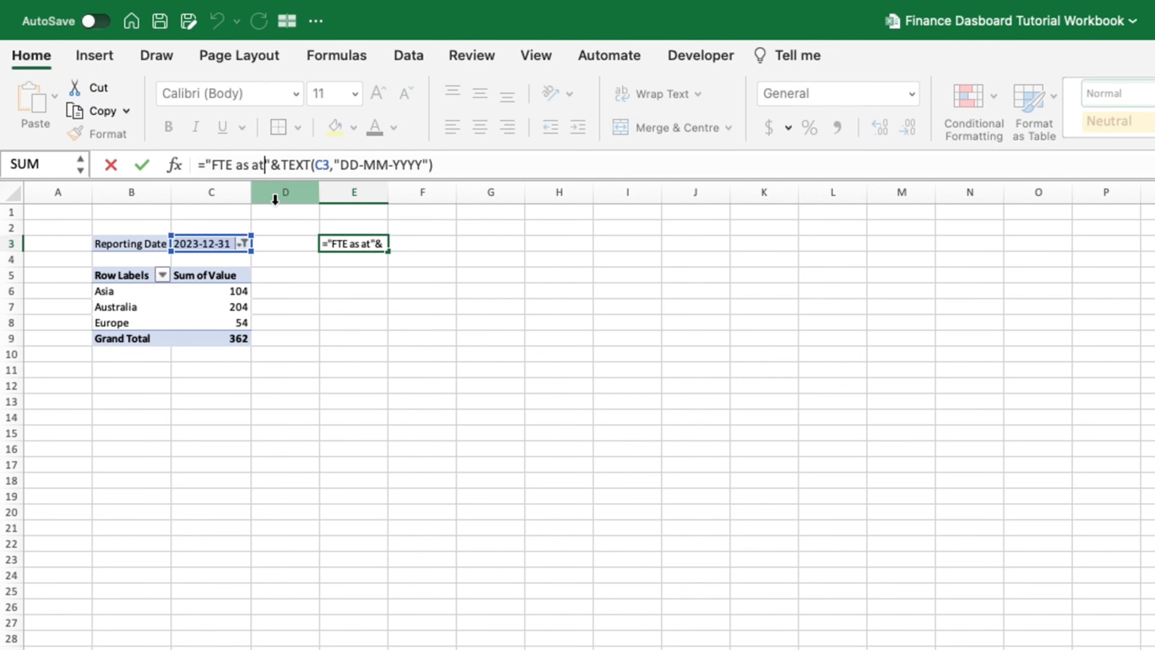
{"action": "key", "text": "Escape"}
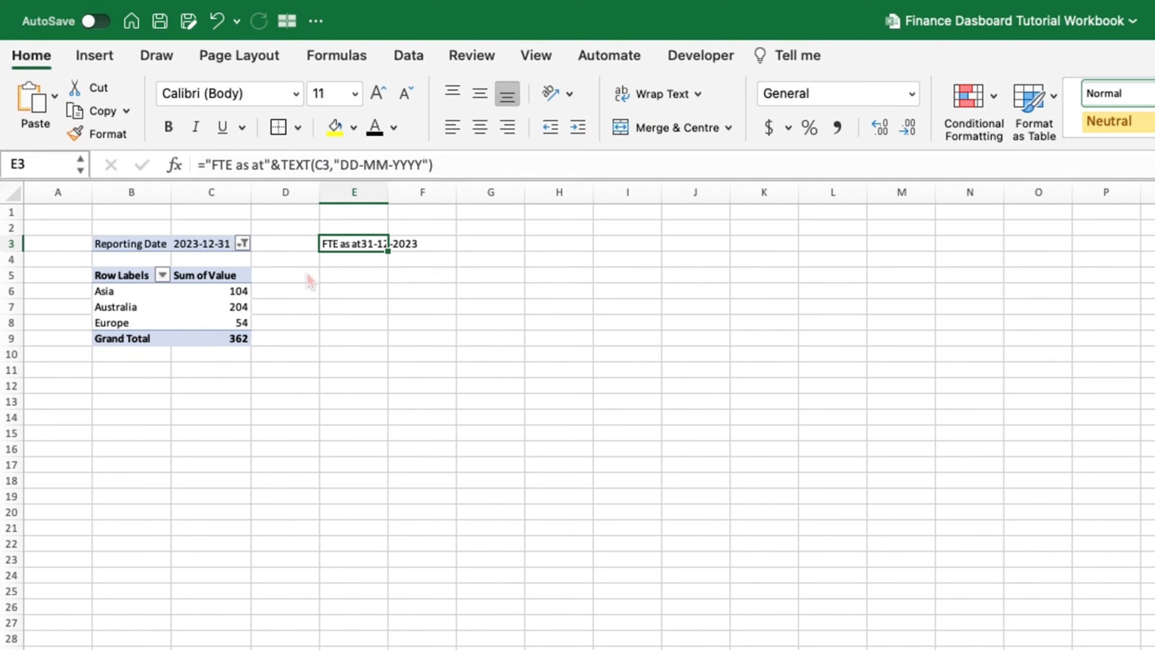
{"action": "left_click", "coordinate": [266, 163]}
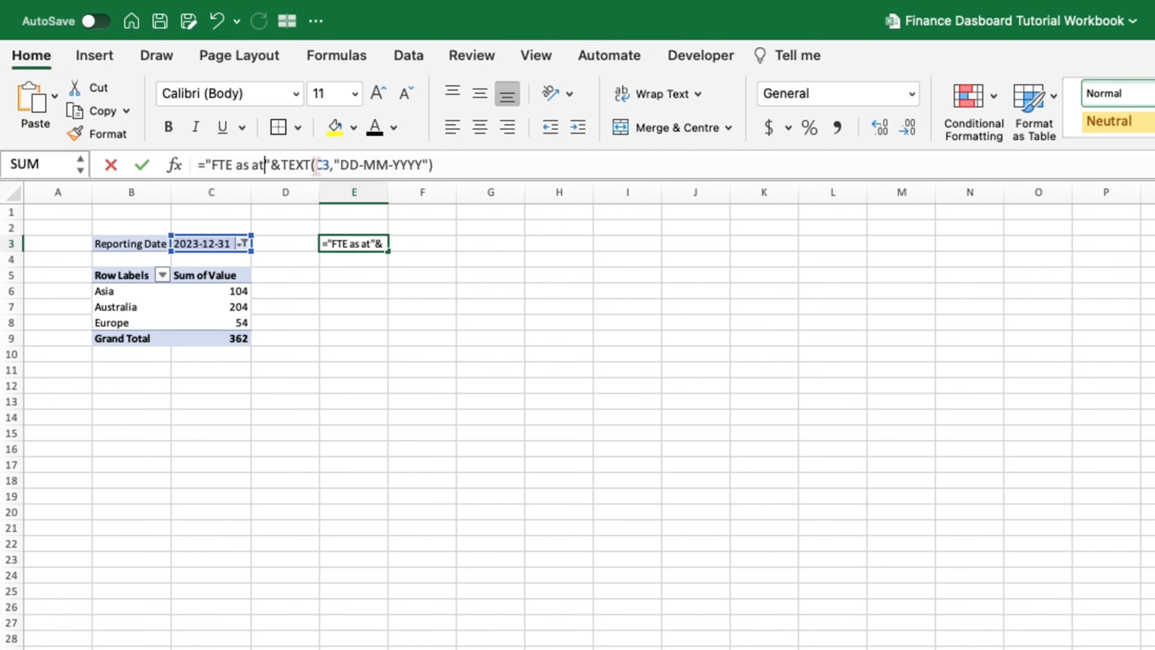
{"action": "key", "text": "Return"}
{"action": "left_click_drag", "start_coordinate": [379, 187], "coordinate": [448, 191]}
{"action": "key", "text": "Return"}
Apply an outline border to cell F3 beside the FTE heading
{"action": "left_click", "coordinate": [476, 241]}
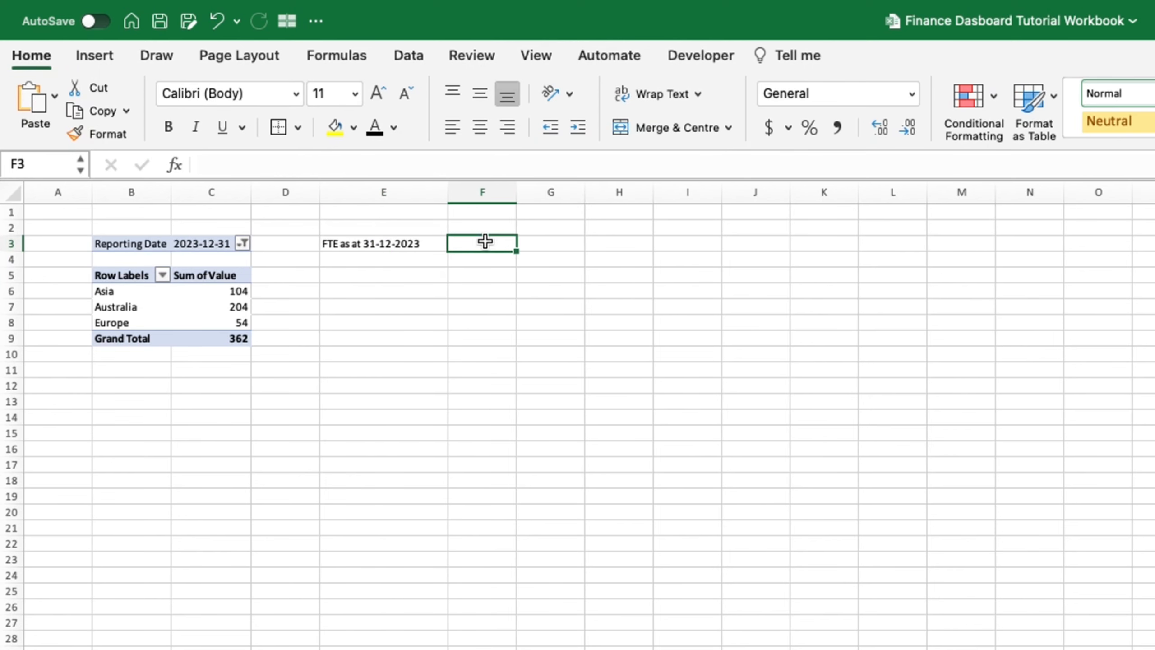
{"action": "left_click", "coordinate": [278, 128]}
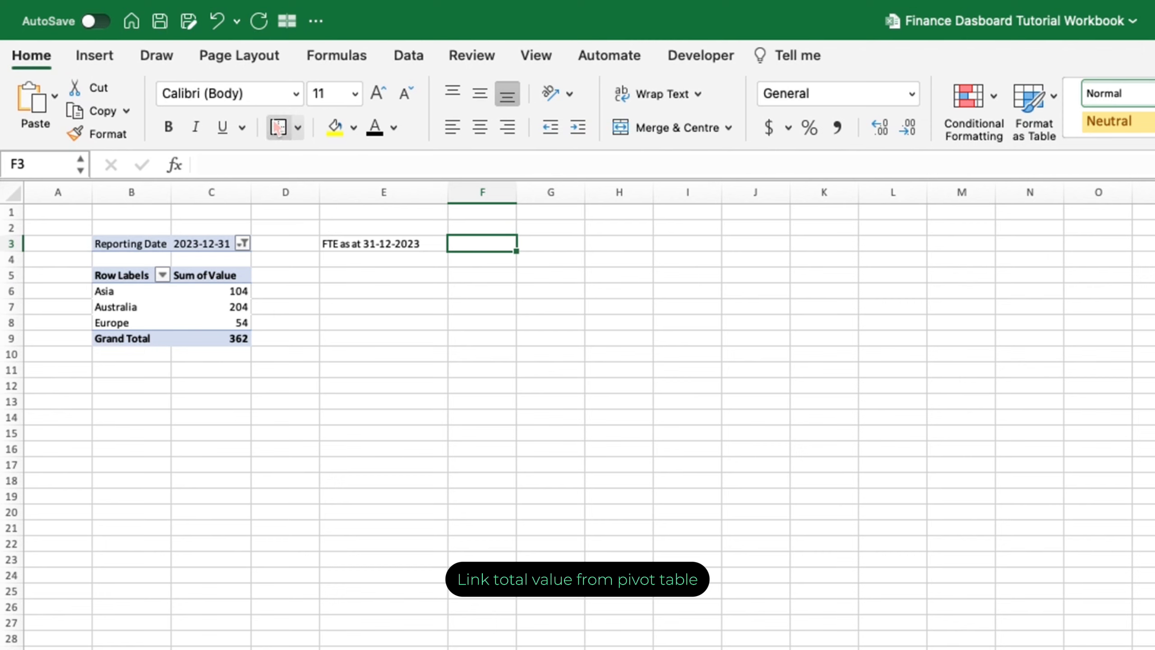
{"action": "type", "text": "="}
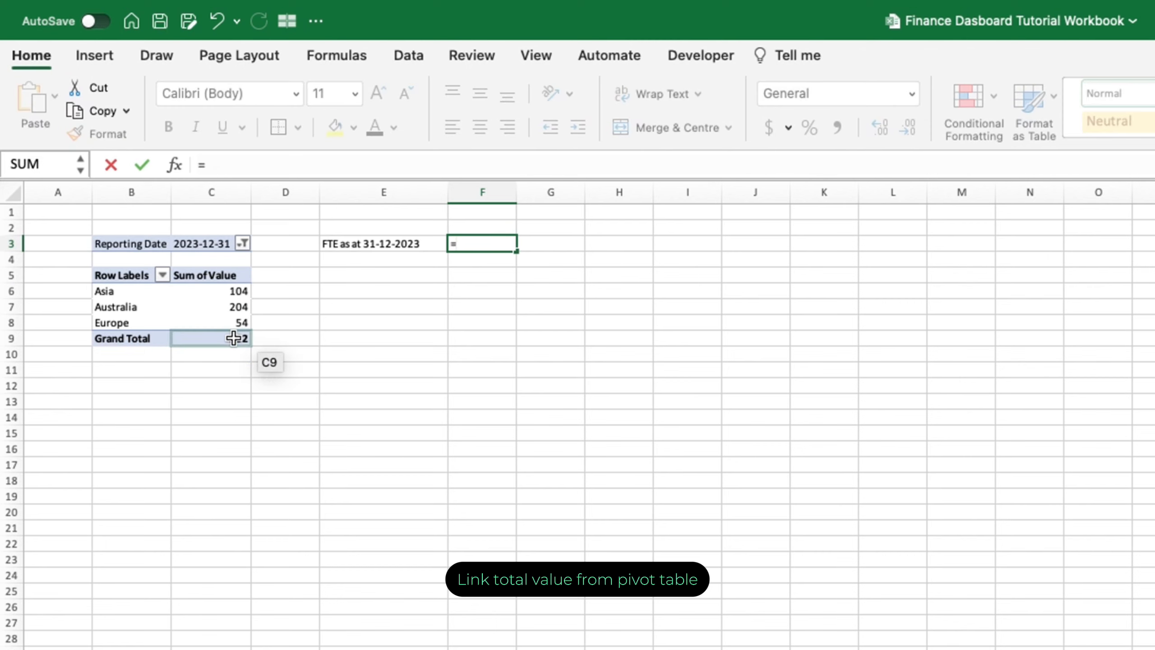
{"action": "left_click", "coordinate": [233, 338]}
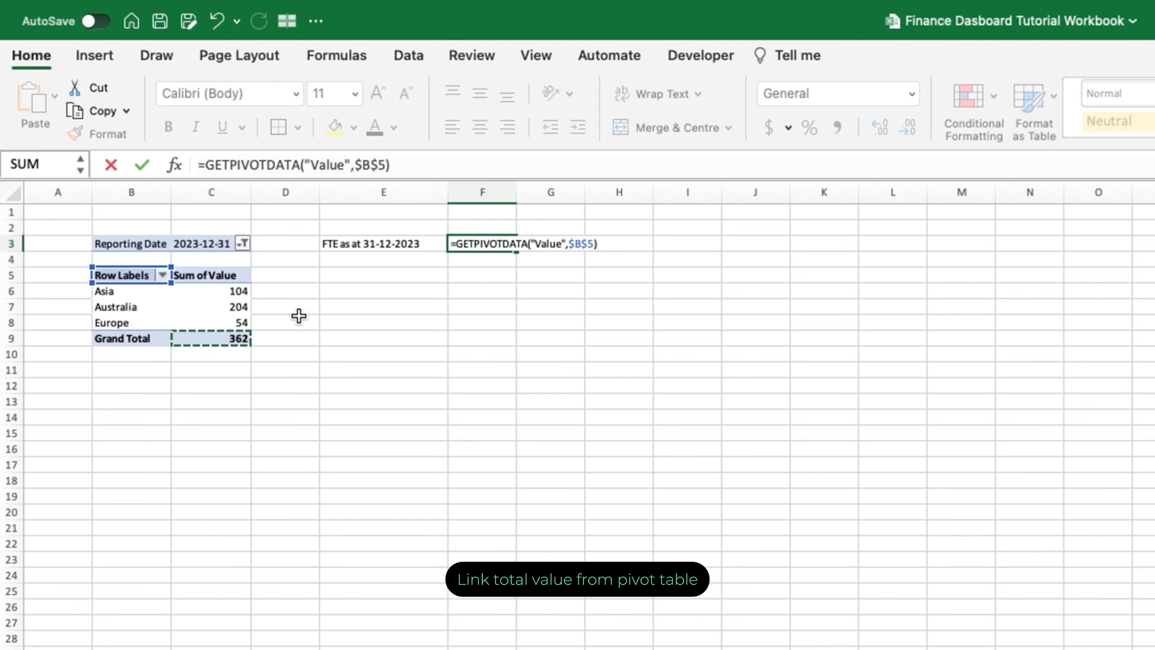
{"action": "key", "text": "Escape"}
{"action": "type", "text": "=b"}
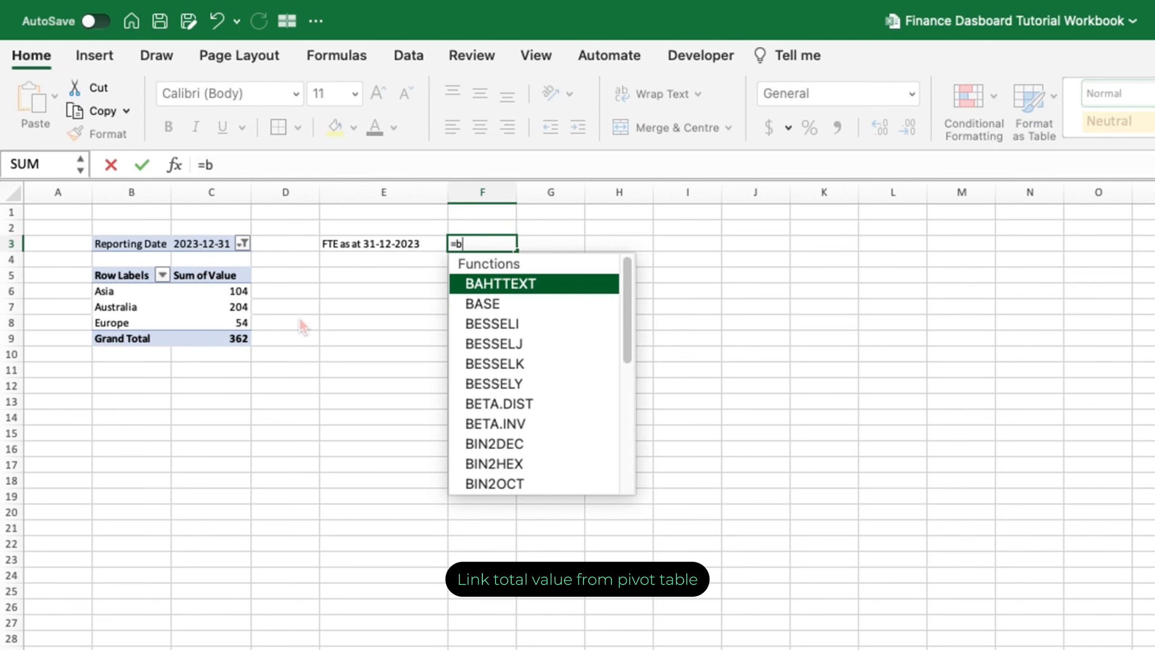
{"action": "key", "text": "Escape"}
{"action": "key", "text": "Escape"}
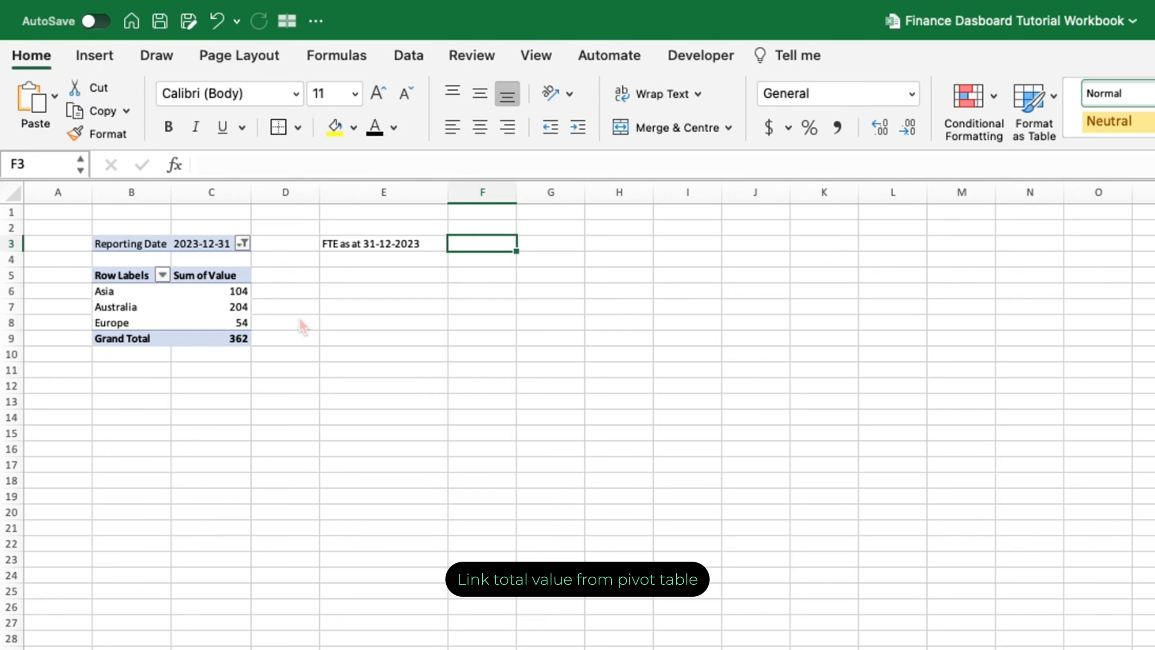
Link cell F3 to the pivot table's grand total with the direct reference =C9
{"action": "type", "text": "=c"}
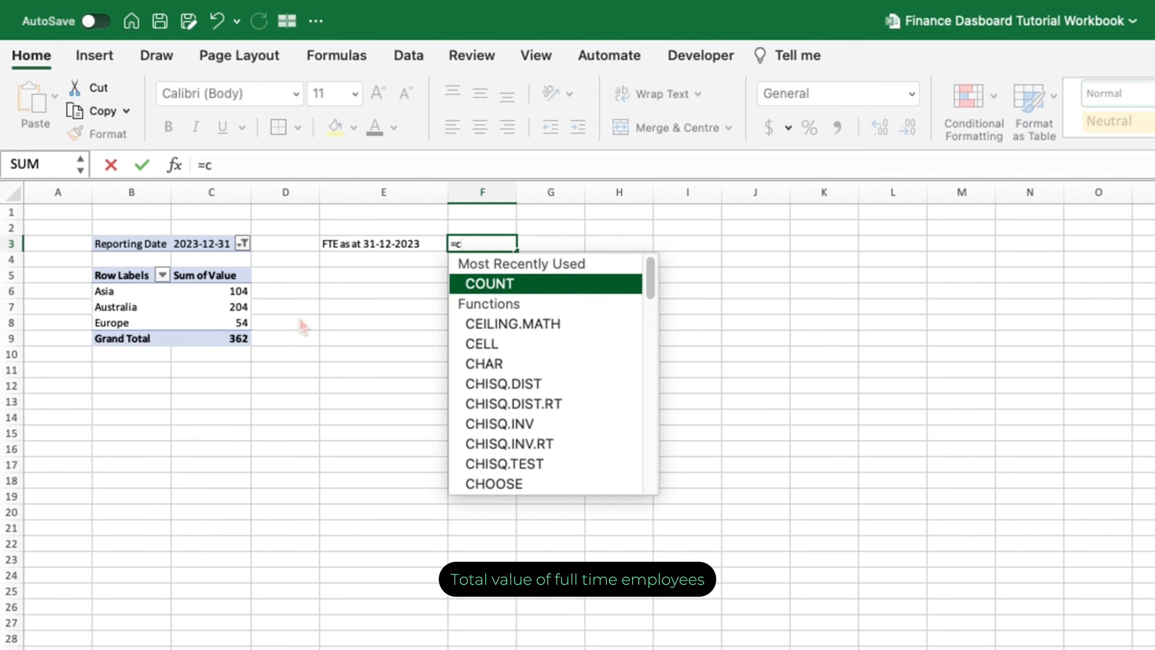
{"action": "type", "text": "9"}
{"action": "key", "text": "Return"}
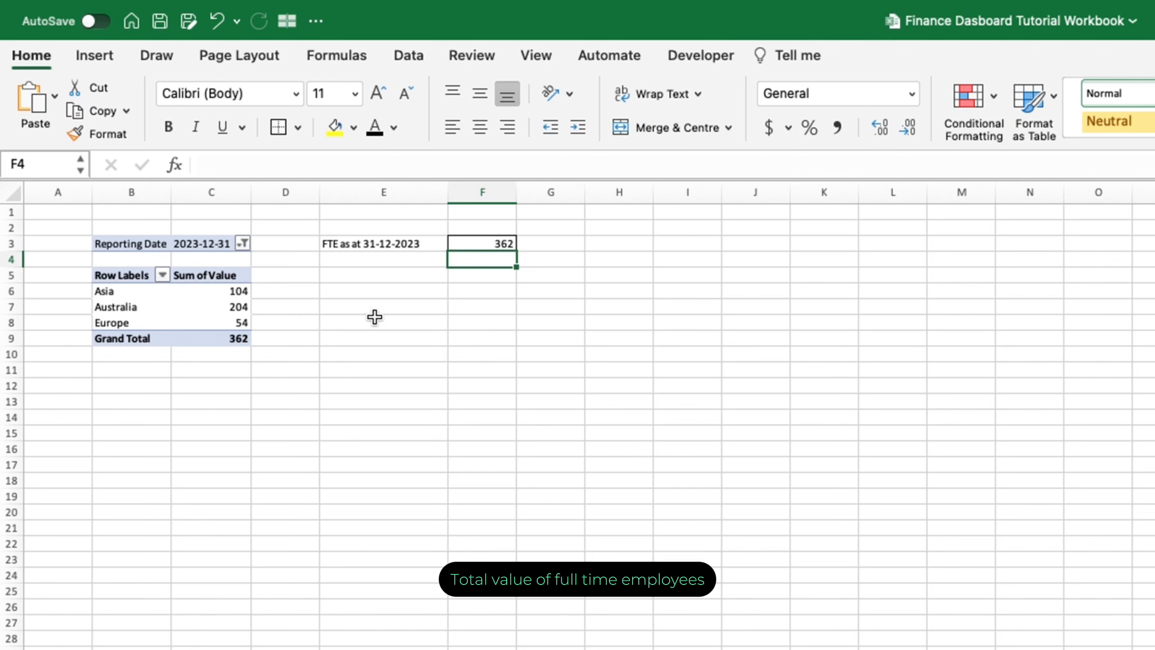
Enter the heading By Region in cell E5 and the labels Australia, Asia and Europe in E6:E8
{"action": "left_click", "coordinate": [381, 286]}
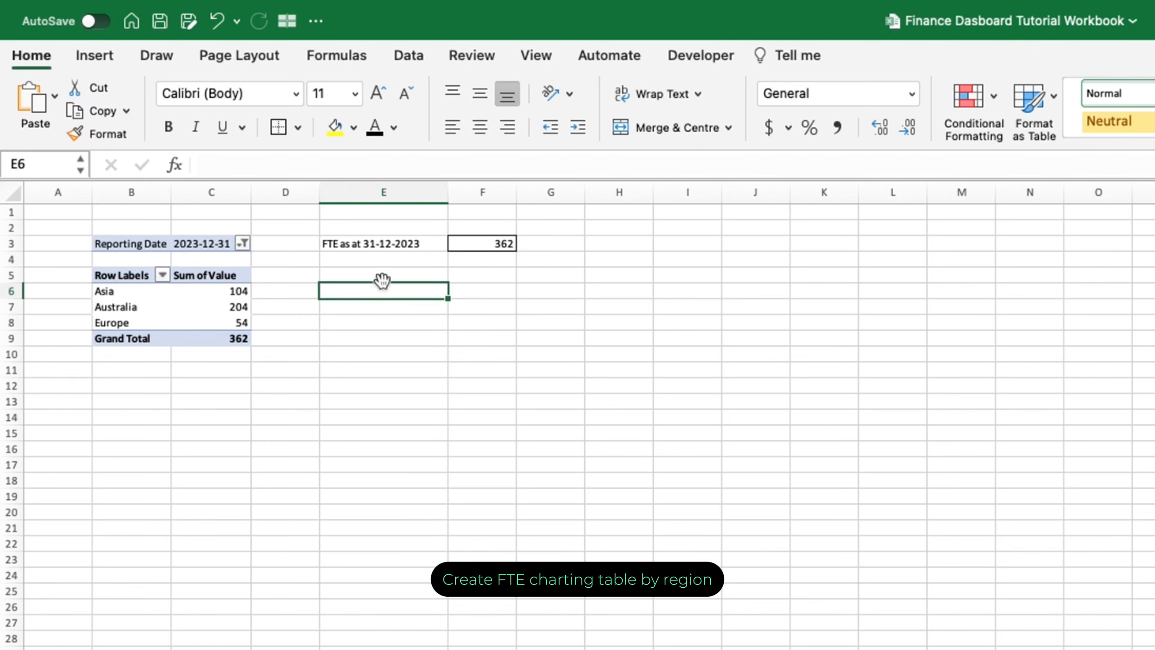
{"action": "left_click", "coordinate": [386, 278]}
{"action": "type", "text": "By"}
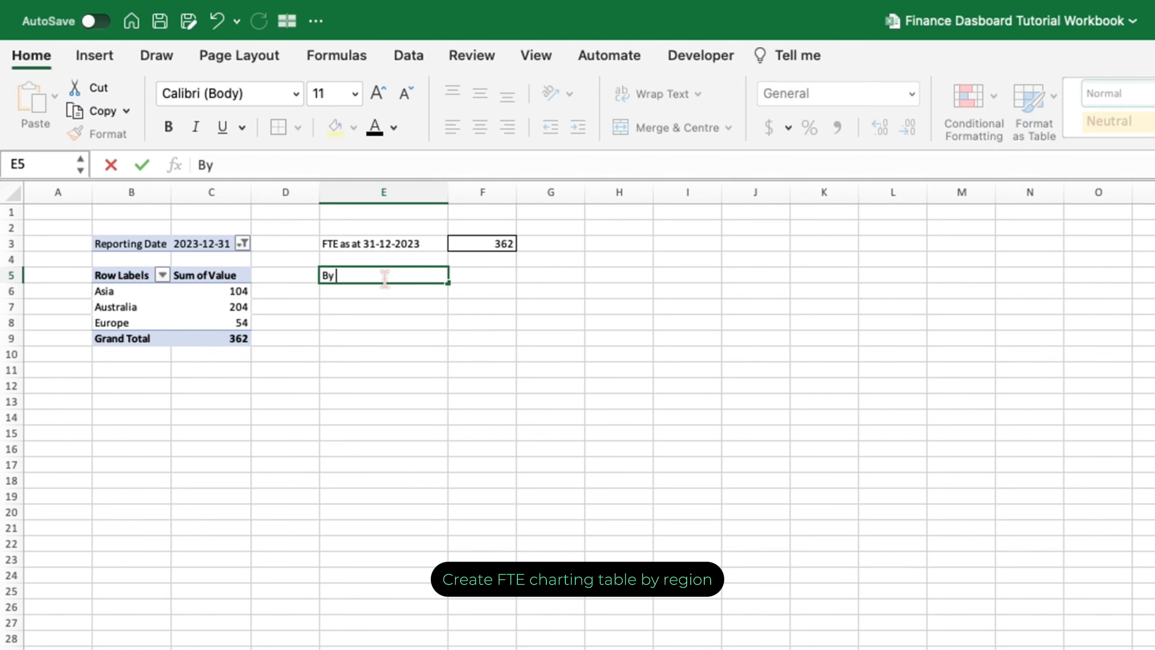
{"action": "type", "text": " Region"}
{"action": "key", "text": "Return"}
{"action": "type", "text": "Austr"}
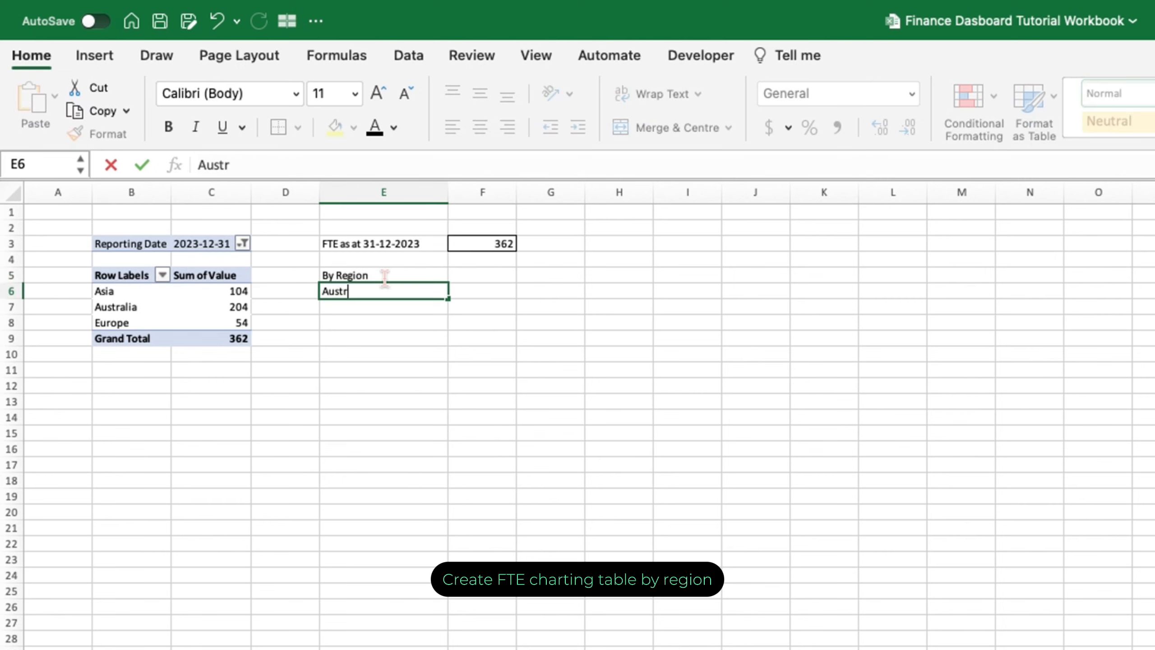
{"action": "type", "text": "alia"}
{"action": "key", "text": "Return"}
{"action": "type", "text": "Asia"}
{"action": "key", "text": "Return"}
{"action": "type", "text": "Er"}
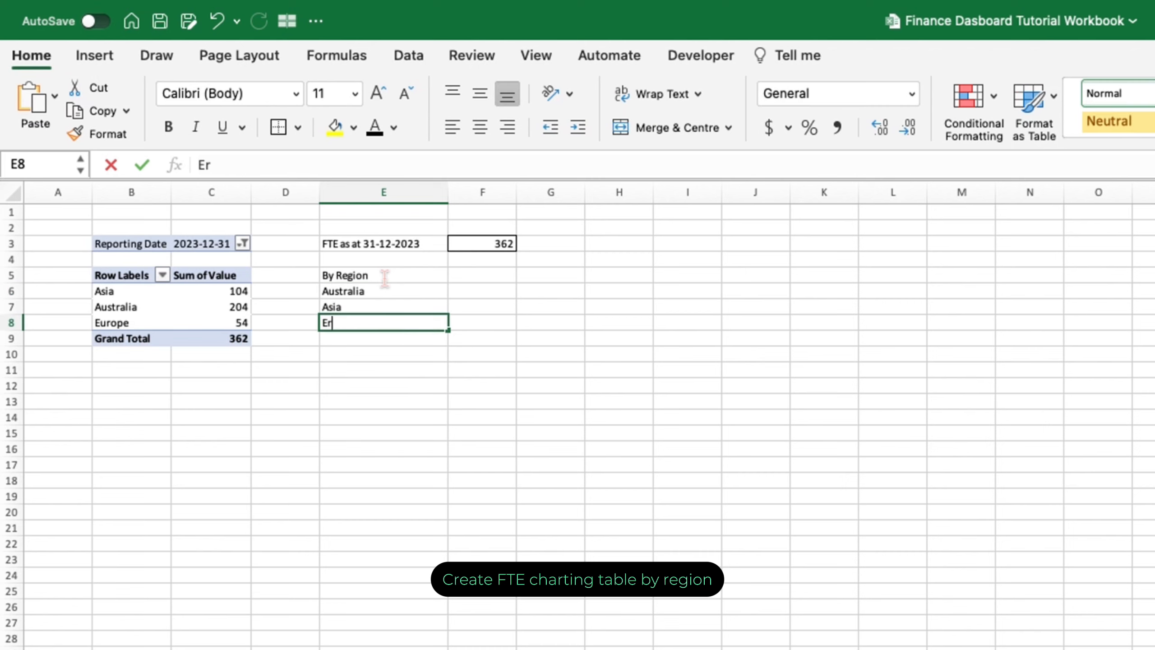
{"action": "type", "text": "rope"}
{"action": "key", "text": "Return"}
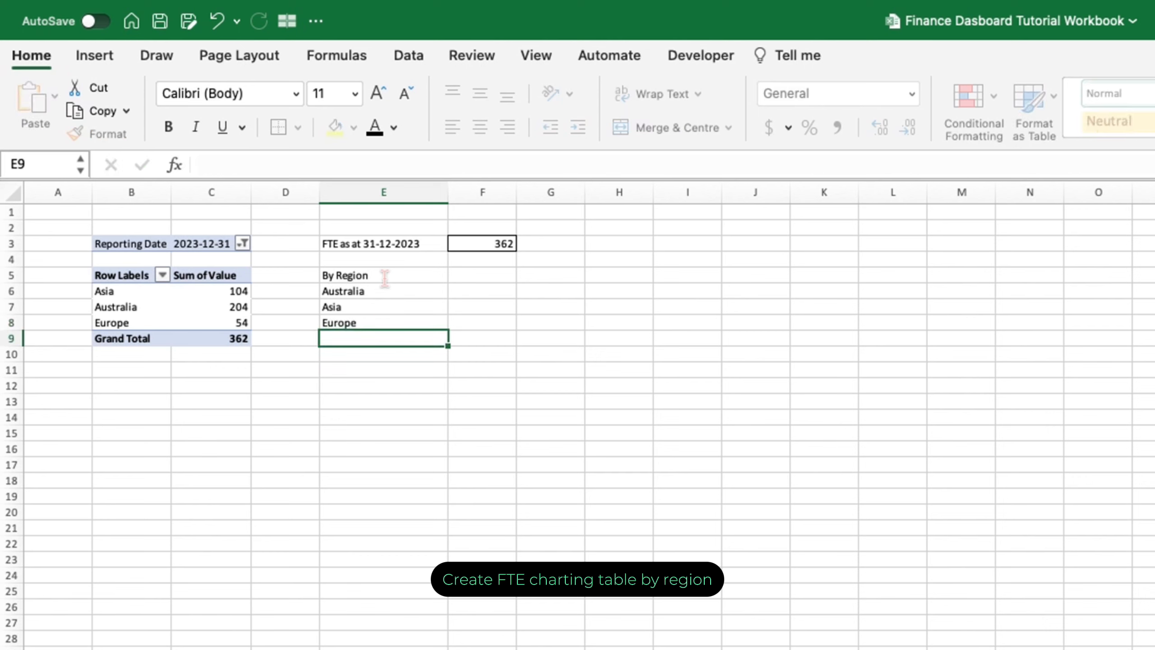
Bold the By Region heading in cell E5
{"action": "key", "text": "Up"}
{"action": "left_click", "coordinate": [384, 276]}
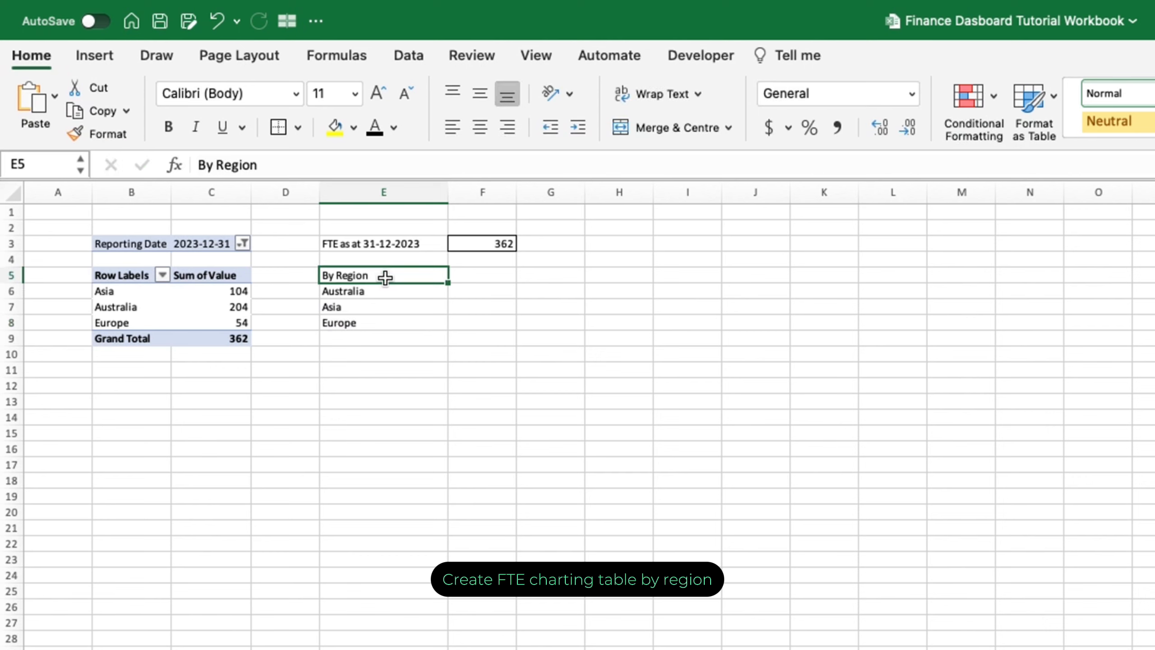
{"action": "key", "text": "super+b"}
Link the region values to the pivot table with =C7 in F6, =C6 in F7 and =C8 in F8
{"action": "left_click", "coordinate": [497, 296]}
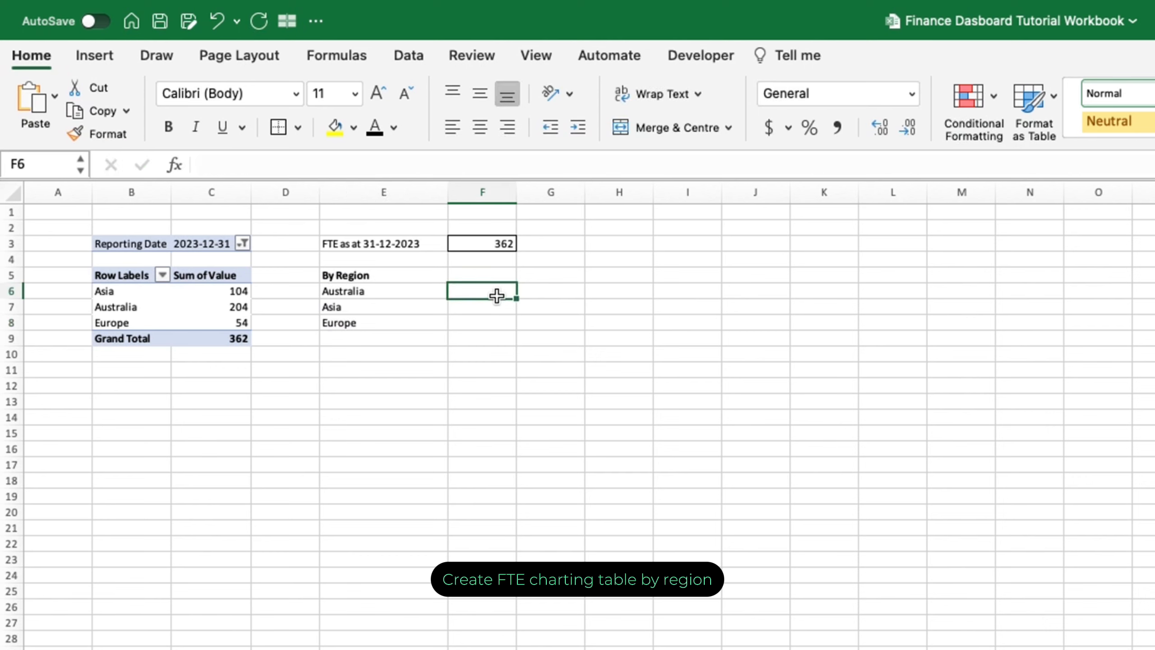
{"action": "type", "text": "="}
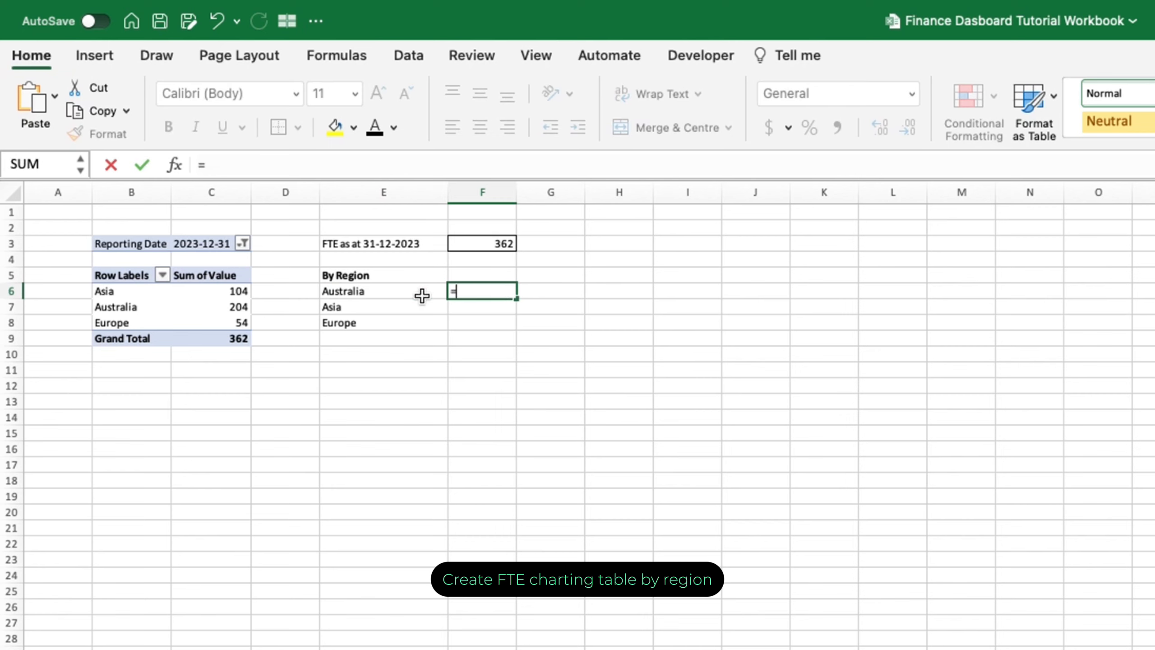
{"action": "type", "text": "c"}
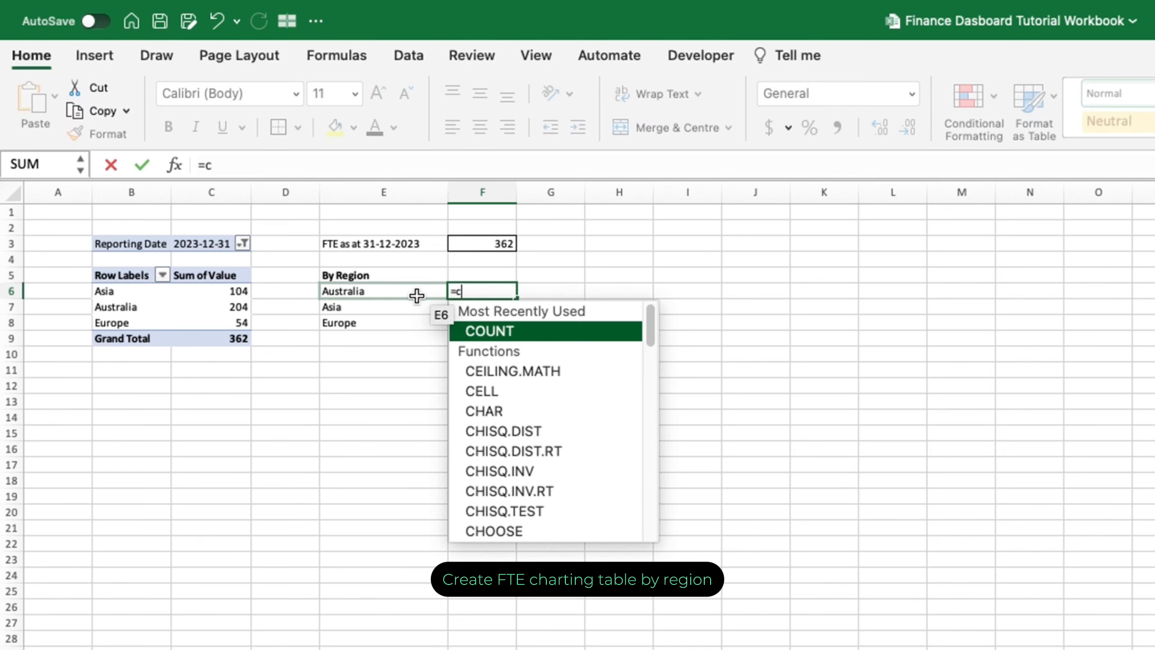
{"action": "type", "text": "6"}
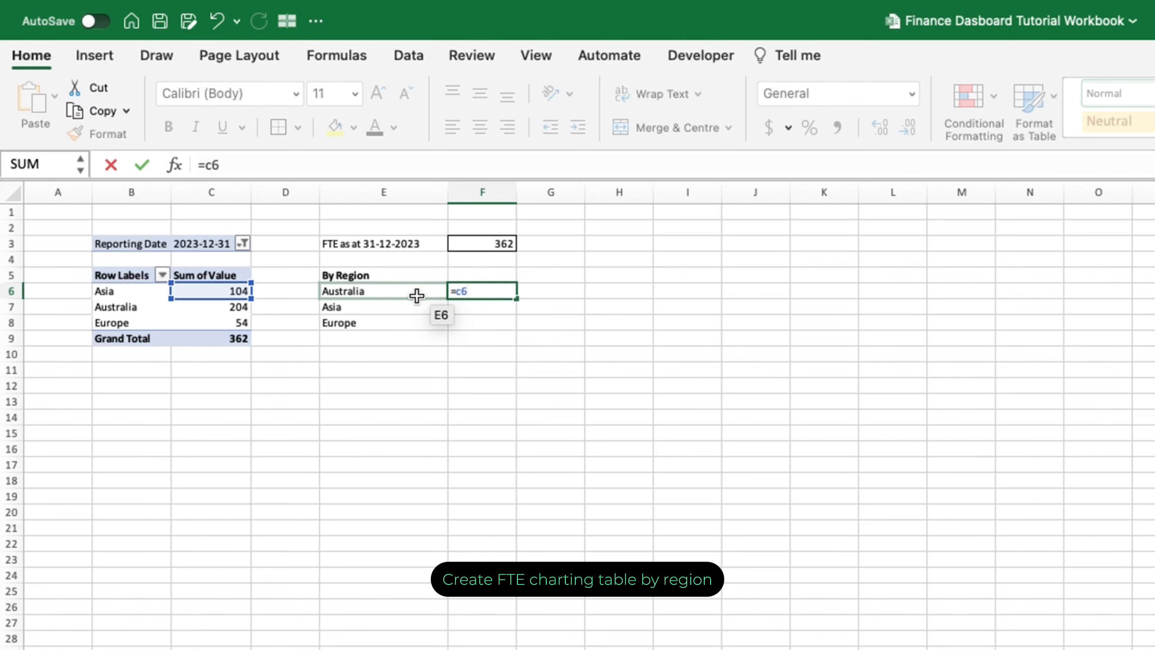
{"action": "key", "text": "BackSpace"}
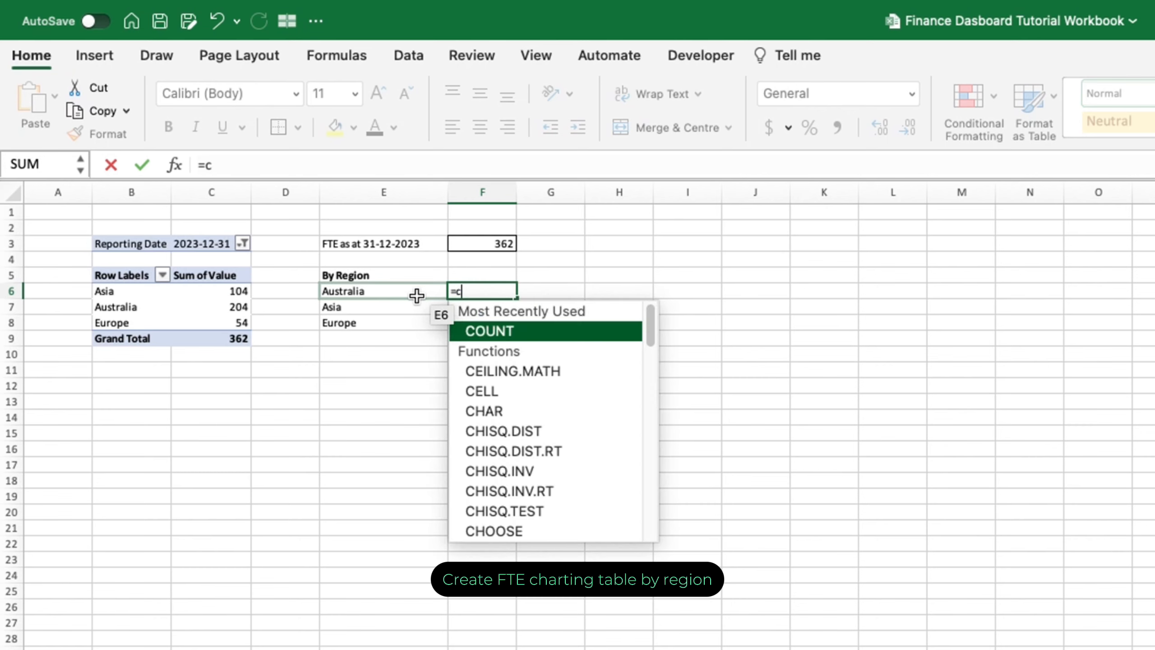
{"action": "type", "text": "7"}
{"action": "key", "text": "Return"}
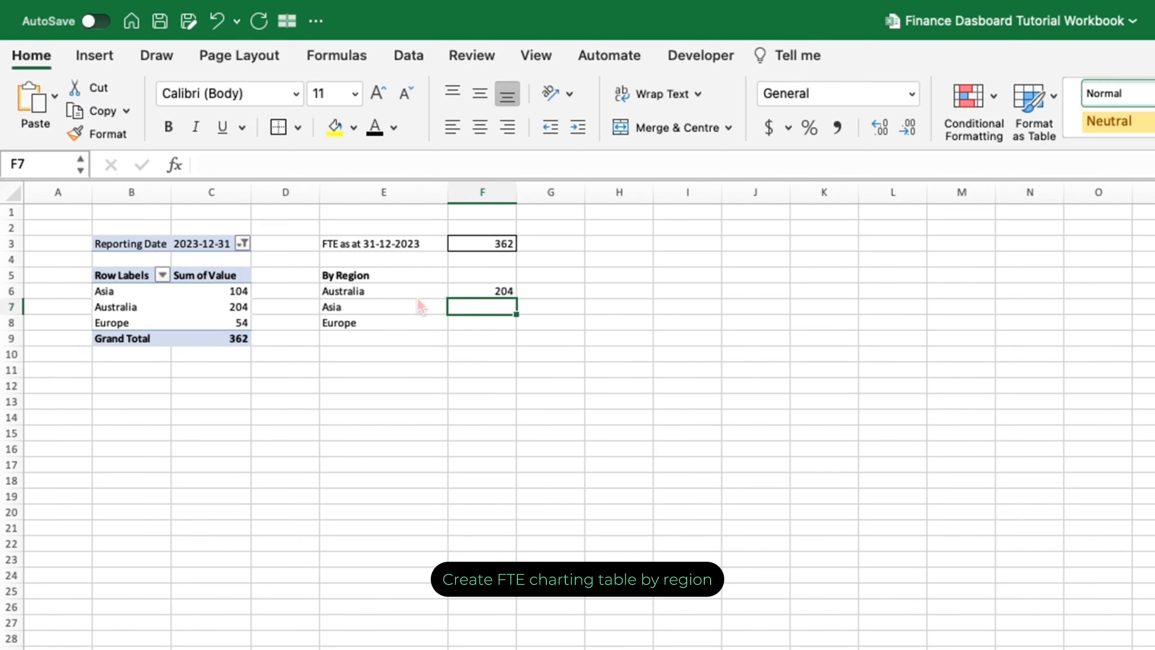
{"action": "type", "text": "=c6"}
{"action": "key", "text": "Return"}
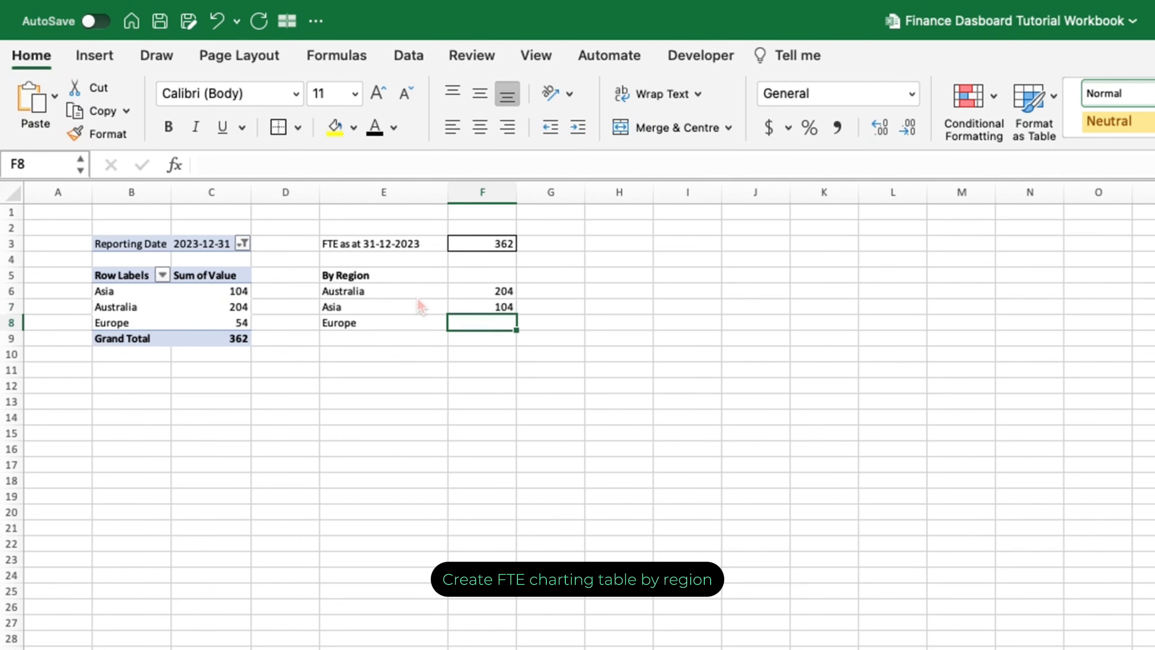
{"action": "type", "text": "=c8"}
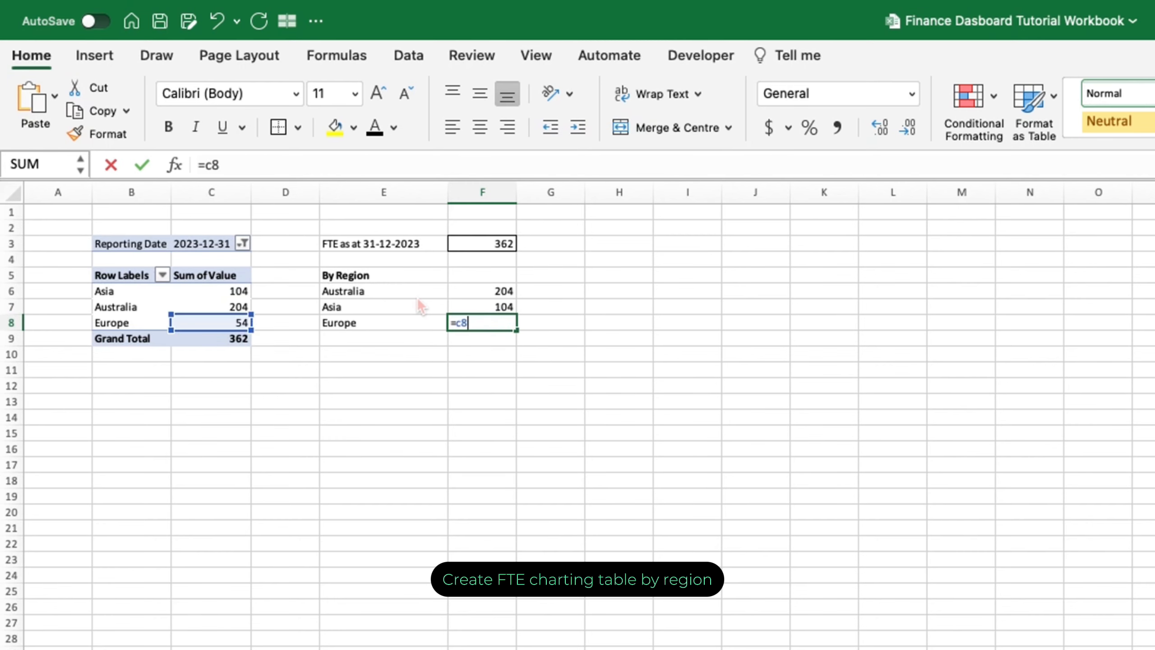
{"action": "key", "text": "Return"}
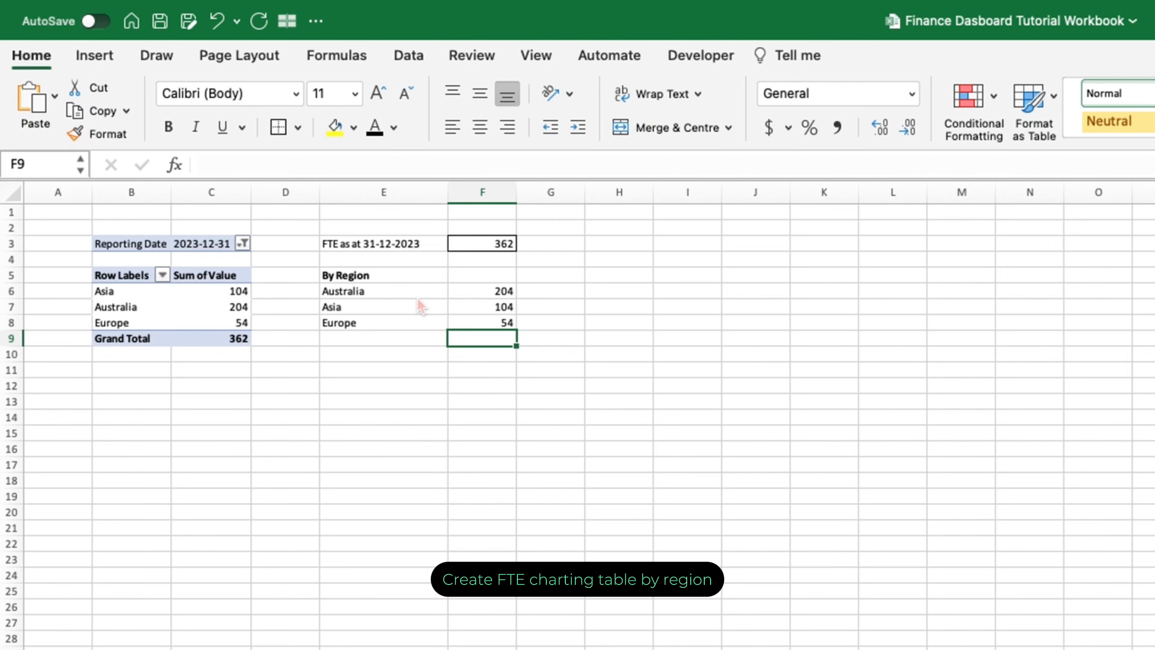
Total the region values F6:F8 with a SUM formula in cell F9
{"action": "type", "text": "=sum("}
{"action": "key", "text": "Up"}
{"action": "key", "text": "shift+Up"}
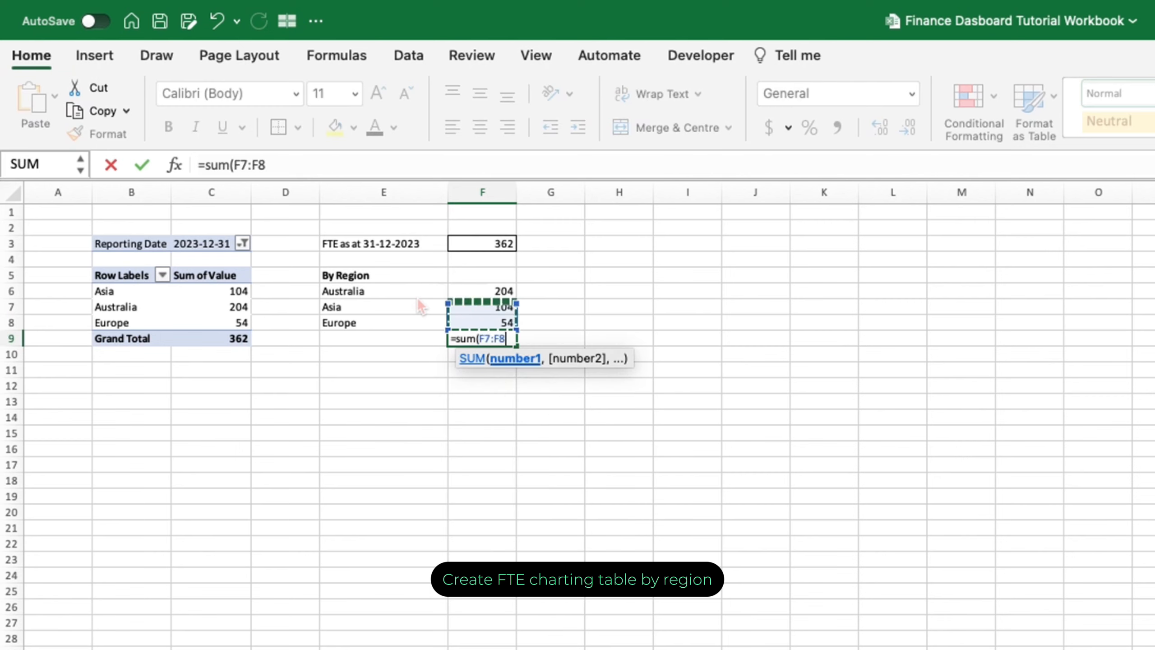
{"action": "key", "text": "shift+Up"}
{"action": "key", "text": "Return"}
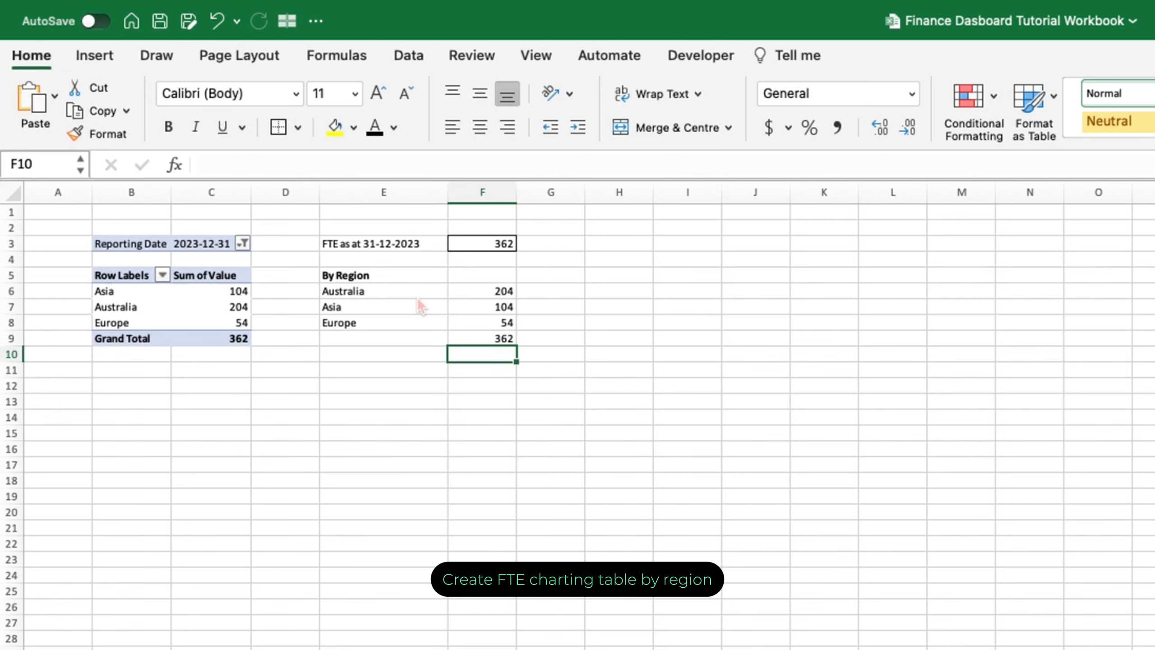
Apply a Top and Bottom Border to the total in cell F9
{"action": "left_click", "coordinate": [466, 338]}
{"action": "left_click", "coordinate": [299, 128]}
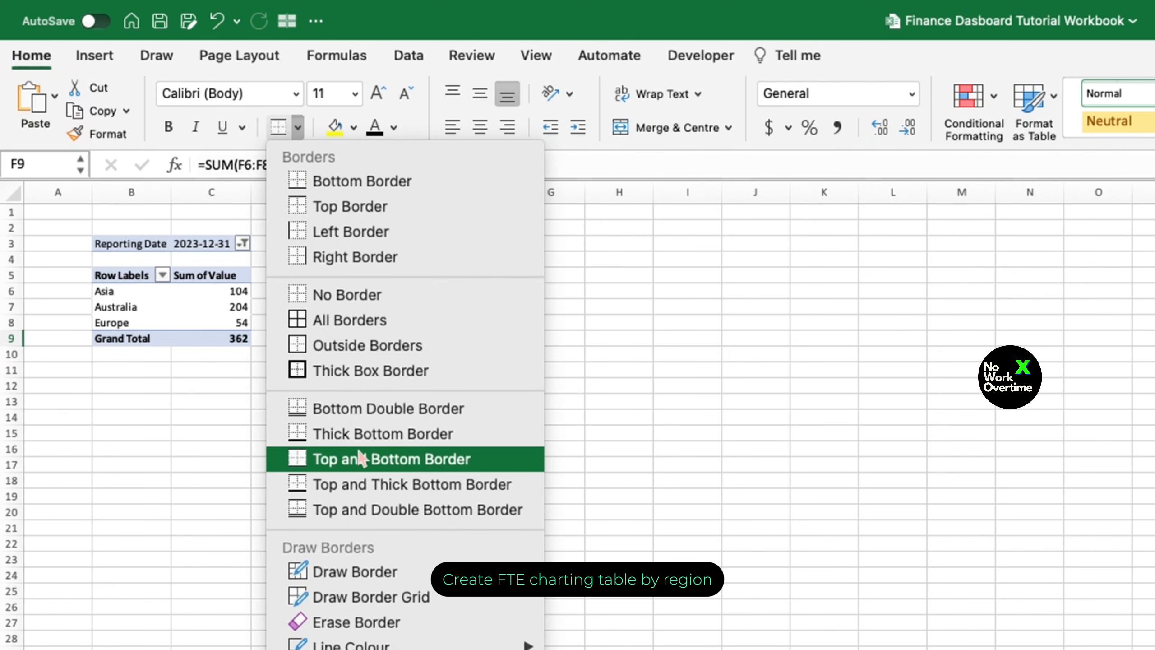
{"action": "left_click", "coordinate": [324, 460]}
{"action": "left_click", "coordinate": [781, 478]}
Add a bold, right-aligned FTE heading in cell F5 above the region values
{"action": "left_click", "coordinate": [465, 276]}
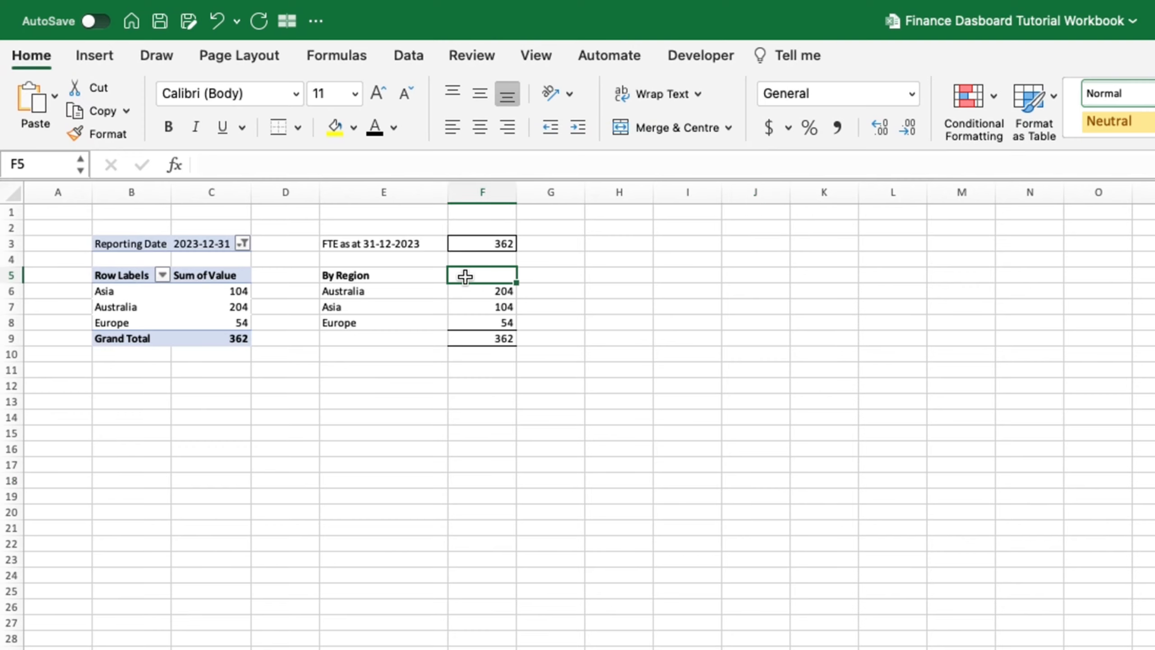
{"action": "type", "text": "FTE"}
{"action": "key", "text": "Return"}
{"action": "left_click", "coordinate": [467, 274]}
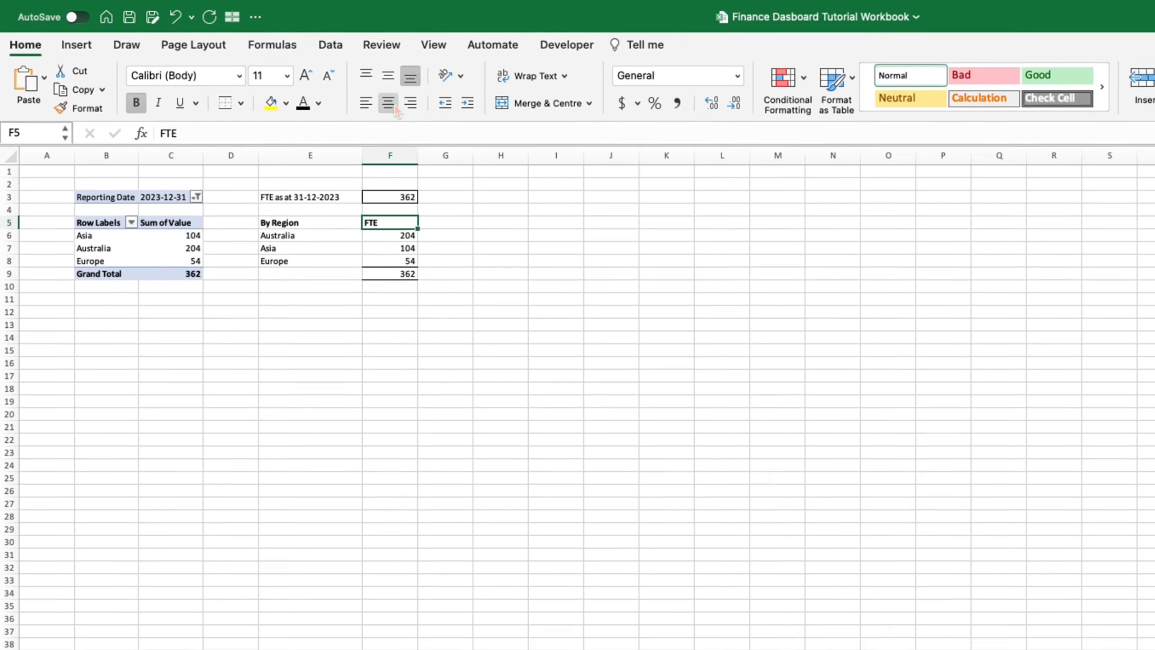
{"action": "left_click", "coordinate": [507, 127]}
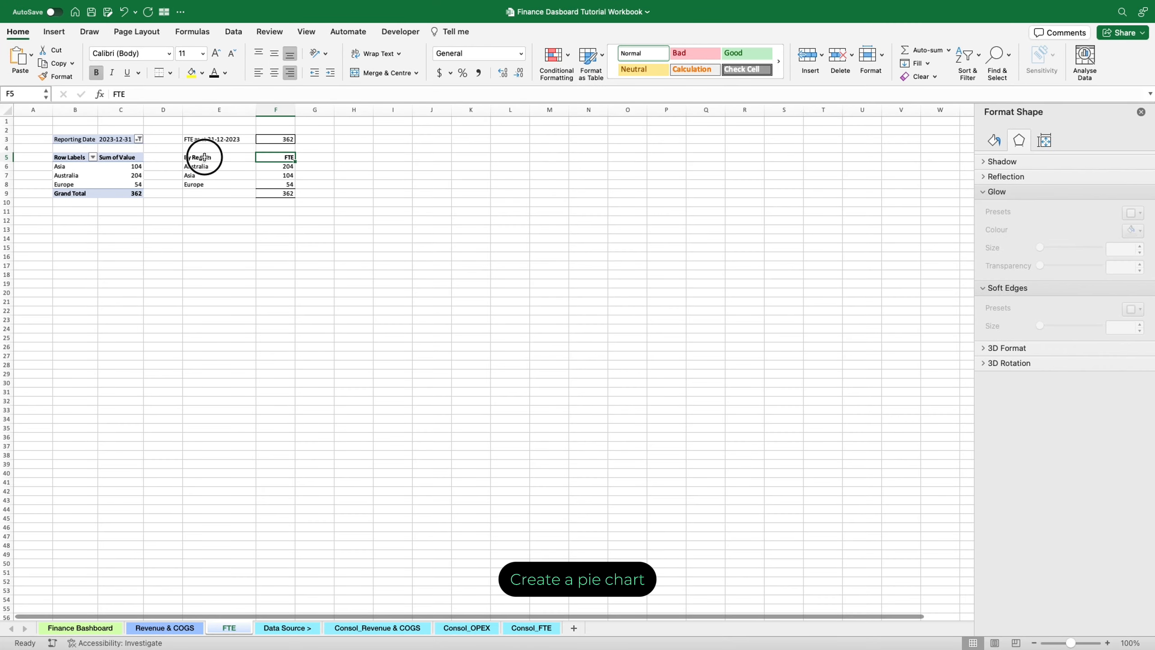
Insert a doughnut chart from the region table E5:F8, excluding the total row, and move it just below the table
{"action": "left_click_drag", "start_coordinate": [214, 166], "coordinate": [264, 193]}
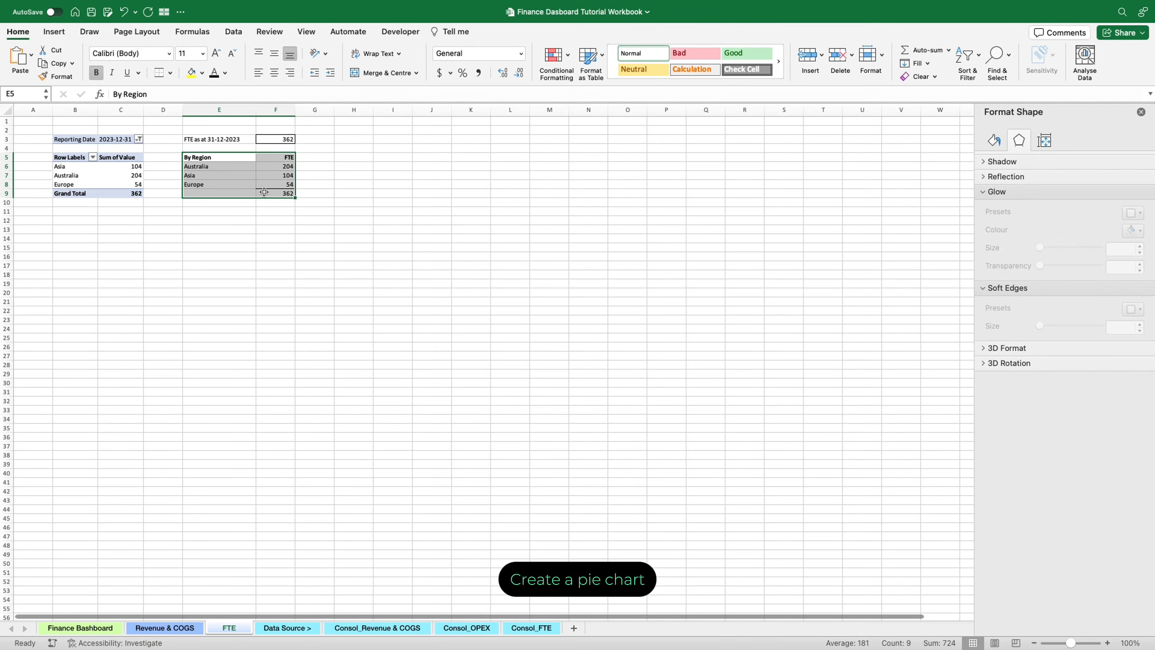
{"action": "left_click", "coordinate": [267, 183], "text": "shift"}
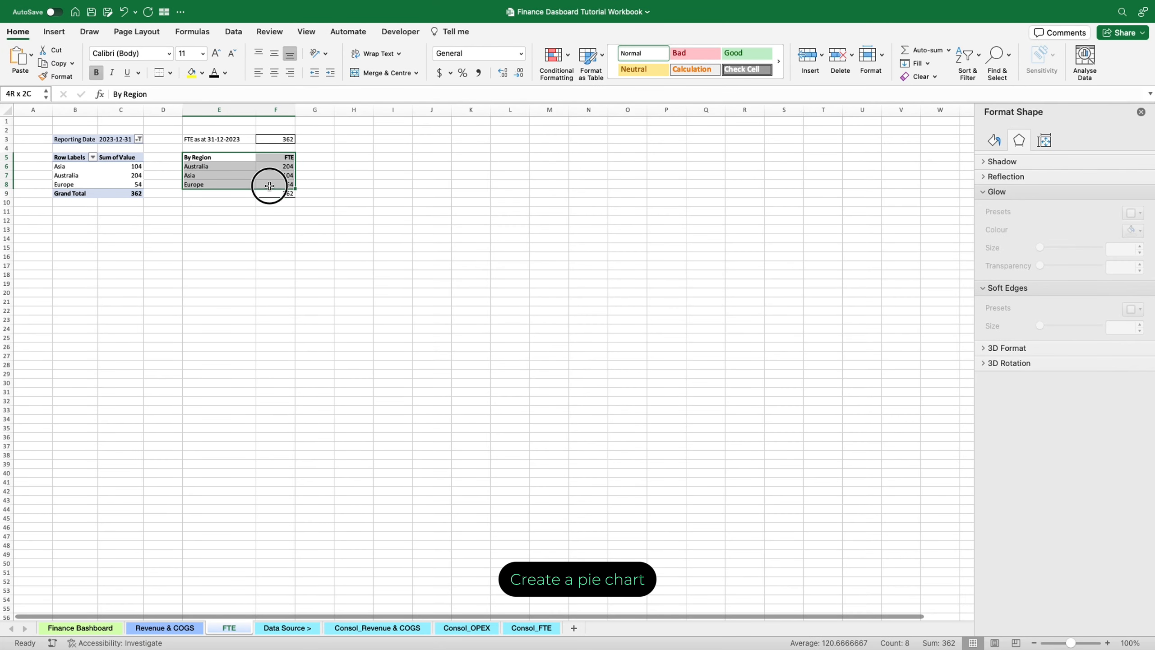
{"action": "left_click", "coordinate": [59, 32]}
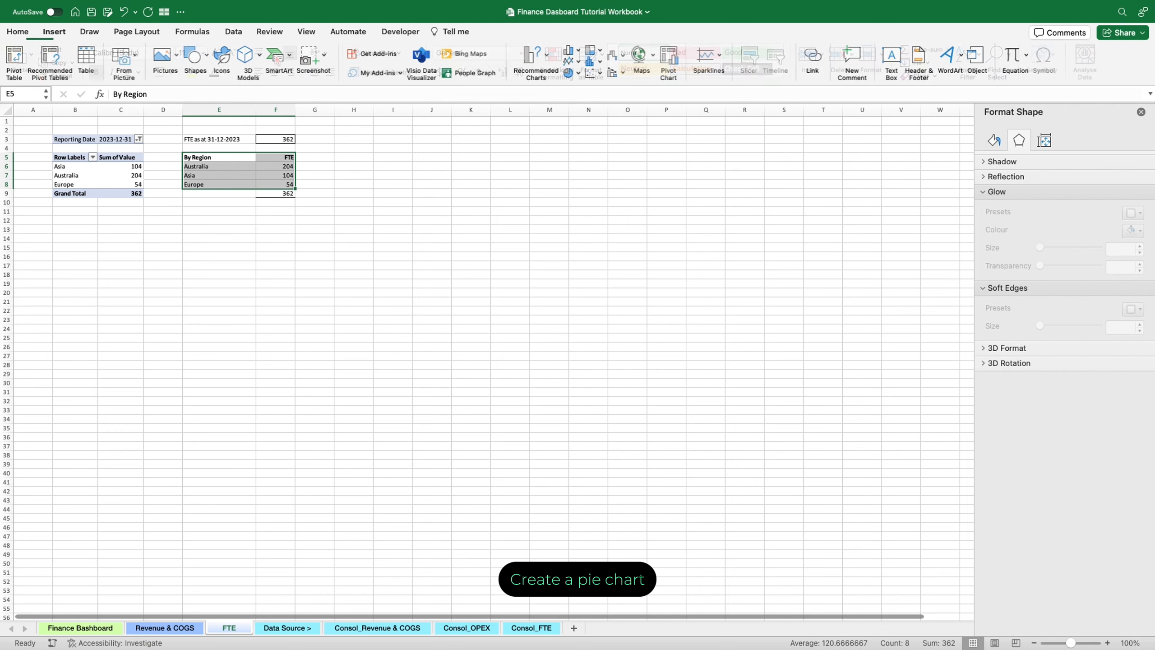
{"action": "left_click", "coordinate": [583, 74]}
{"action": "left_click", "coordinate": [606, 298]}
{"action": "left_click_drag", "start_coordinate": [574, 302], "coordinate": [429, 221]}
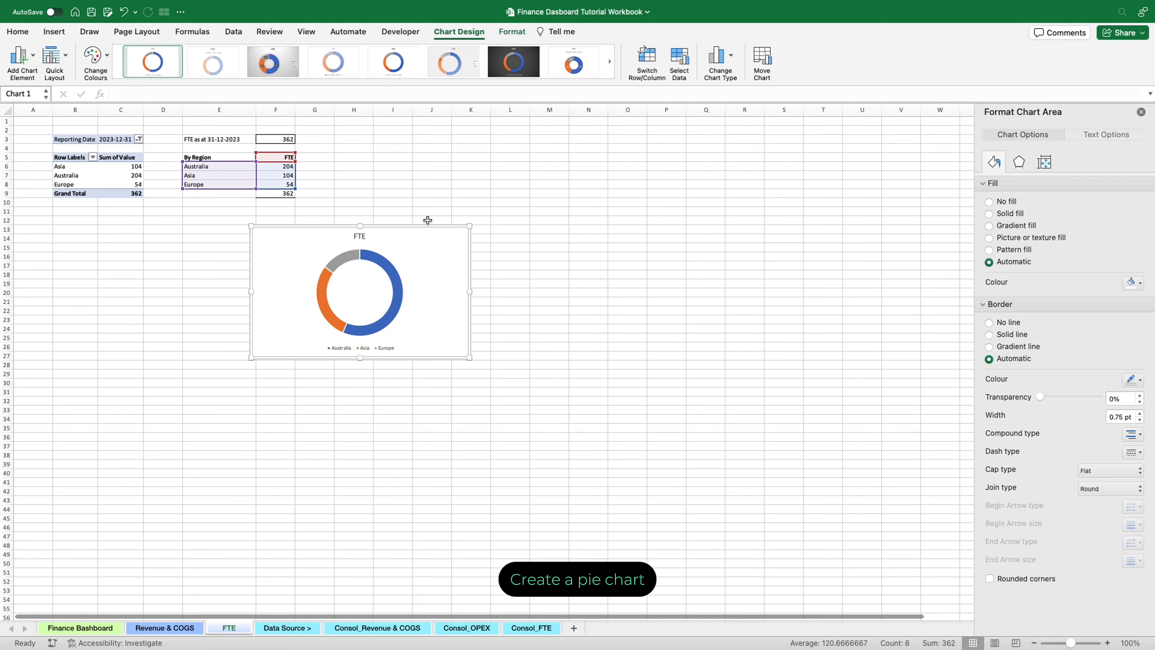
{"action": "left_click", "coordinate": [393, 266]}
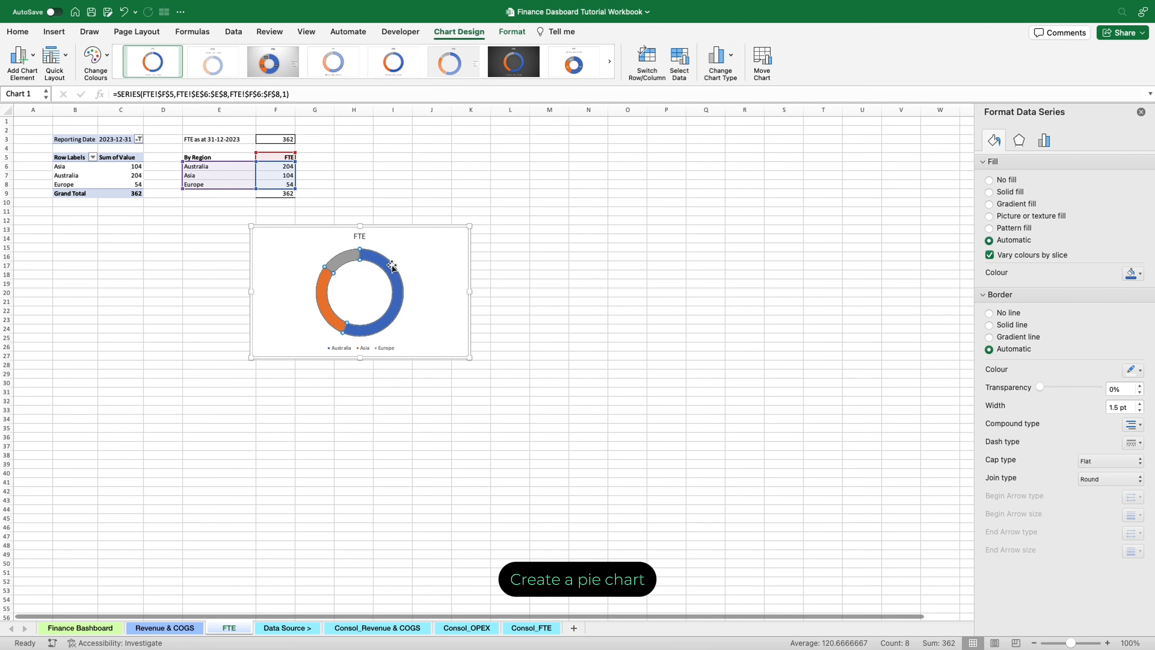
{"action": "left_click", "coordinate": [371, 243]}
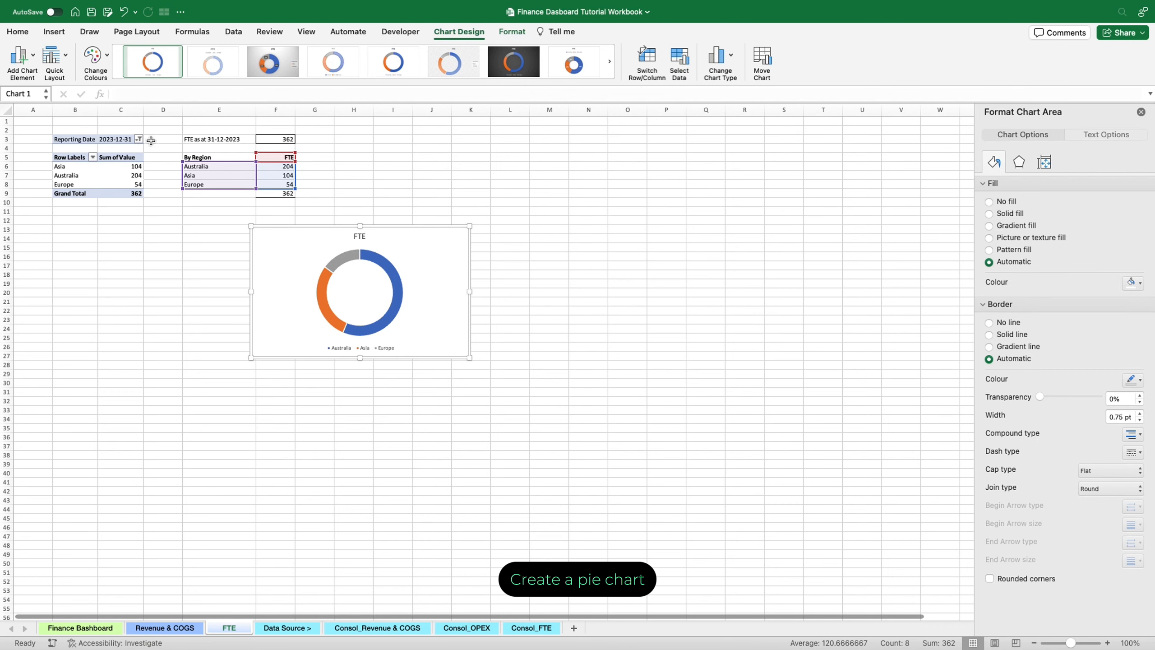
Set the doughnut chart's font to Arial and delete its FTE title
{"action": "left_click", "coordinate": [25, 37]}
{"action": "left_click", "coordinate": [120, 54]}
{"action": "type", "text": "Arial"}
{"action": "key", "text": "Tab"}
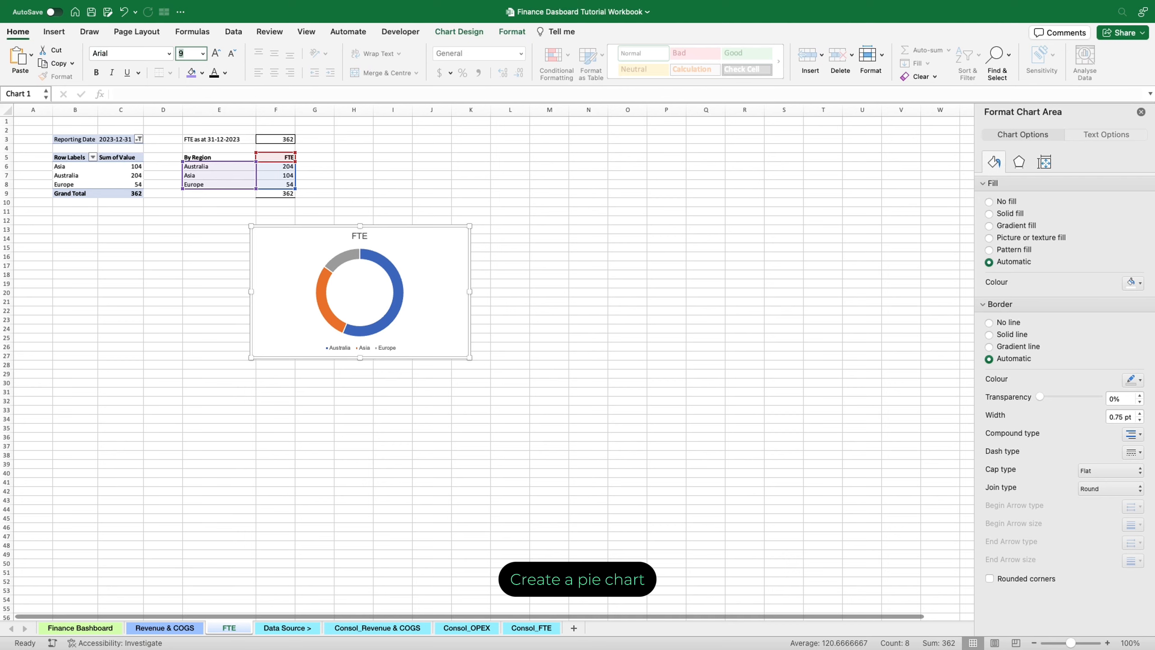
{"action": "left_click", "coordinate": [360, 237]}
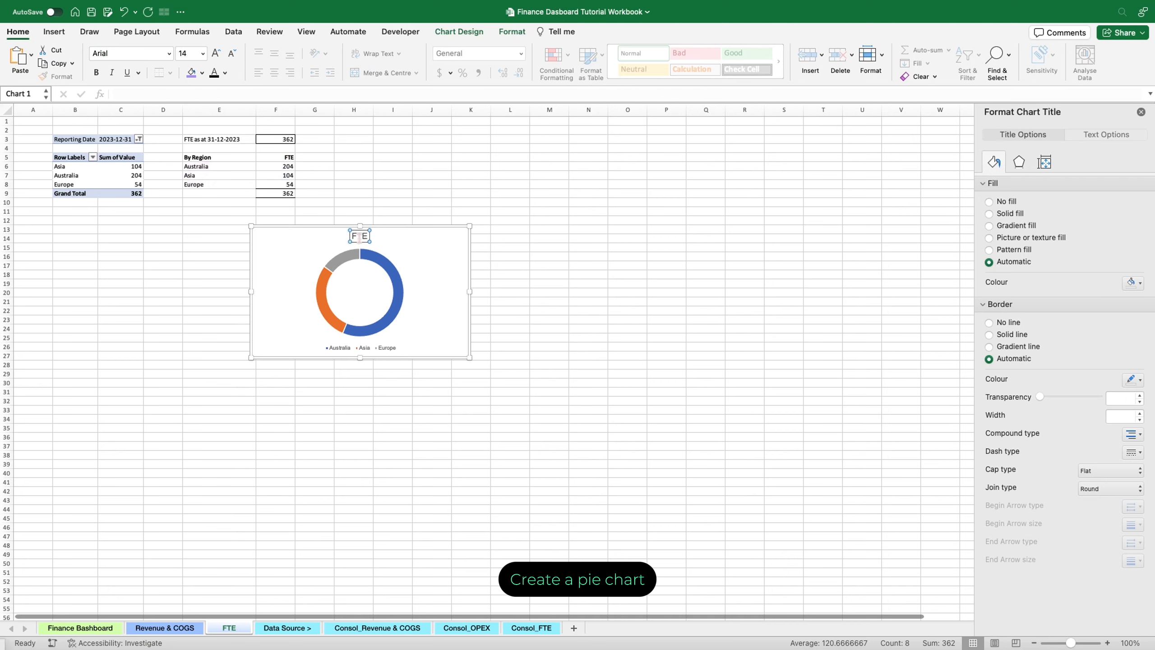
{"action": "key", "text": "Delete"}
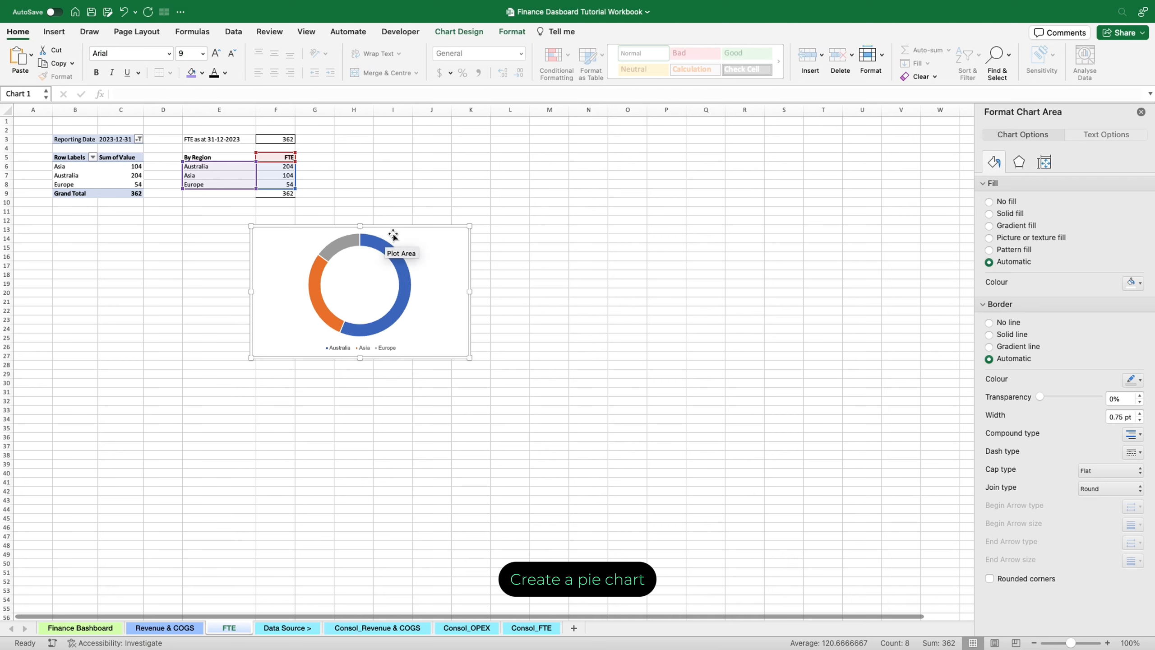
Remove the fill and outline from the doughnut chart's chart area
{"action": "left_click", "coordinate": [512, 32]}
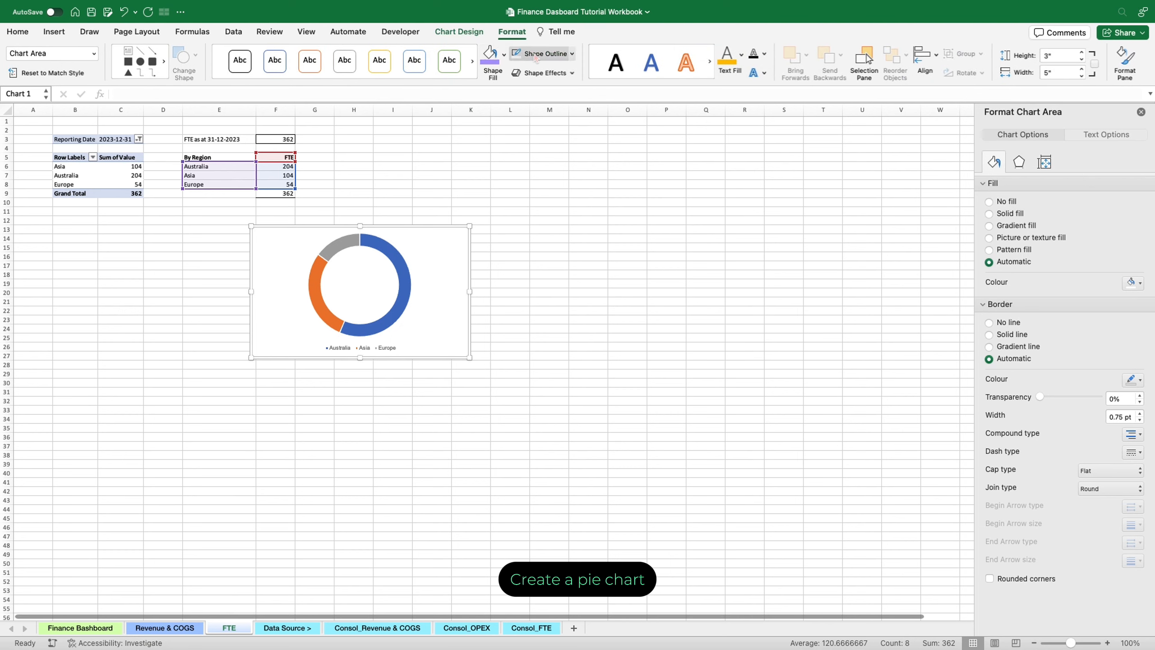
{"action": "left_click", "coordinate": [504, 56]}
{"action": "left_click", "coordinate": [508, 93]}
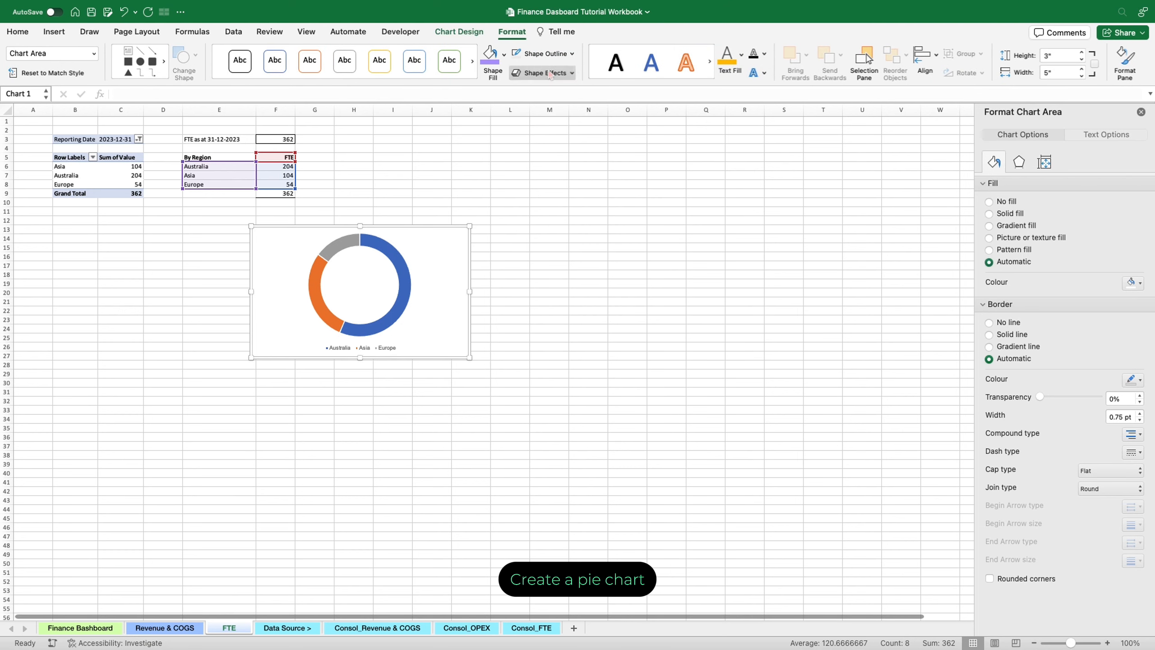
{"action": "left_click", "coordinate": [572, 54]}
{"action": "left_click", "coordinate": [567, 96]}
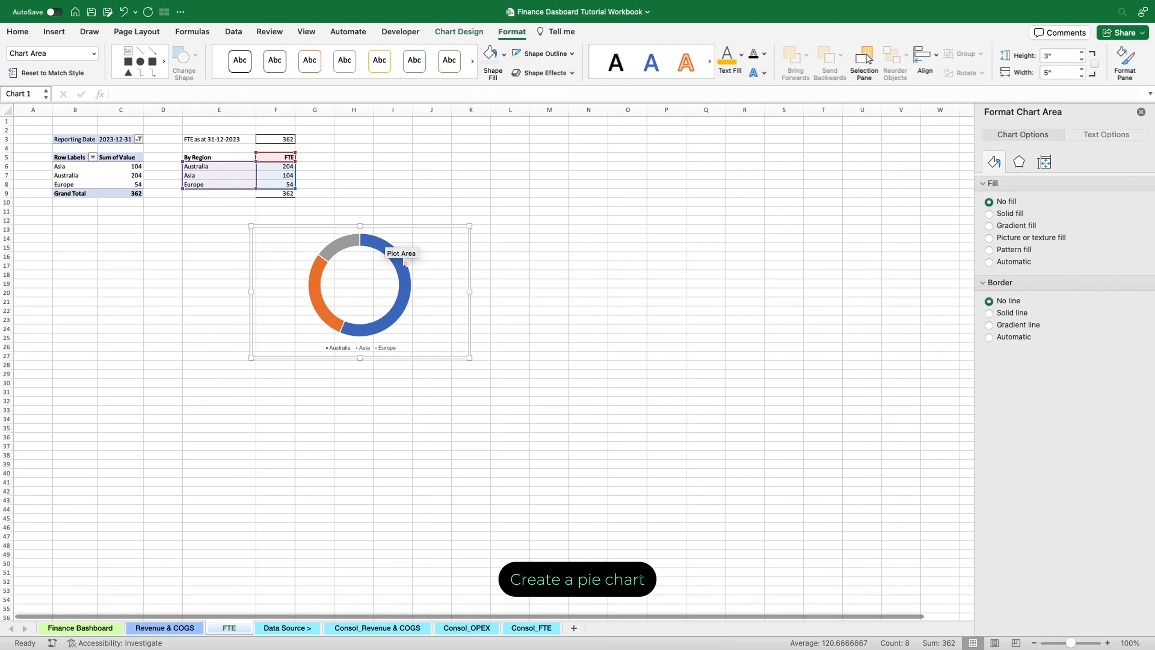
Thicken the doughnut ring by reducing its hole size to 58%
{"action": "left_click", "coordinate": [408, 277]}
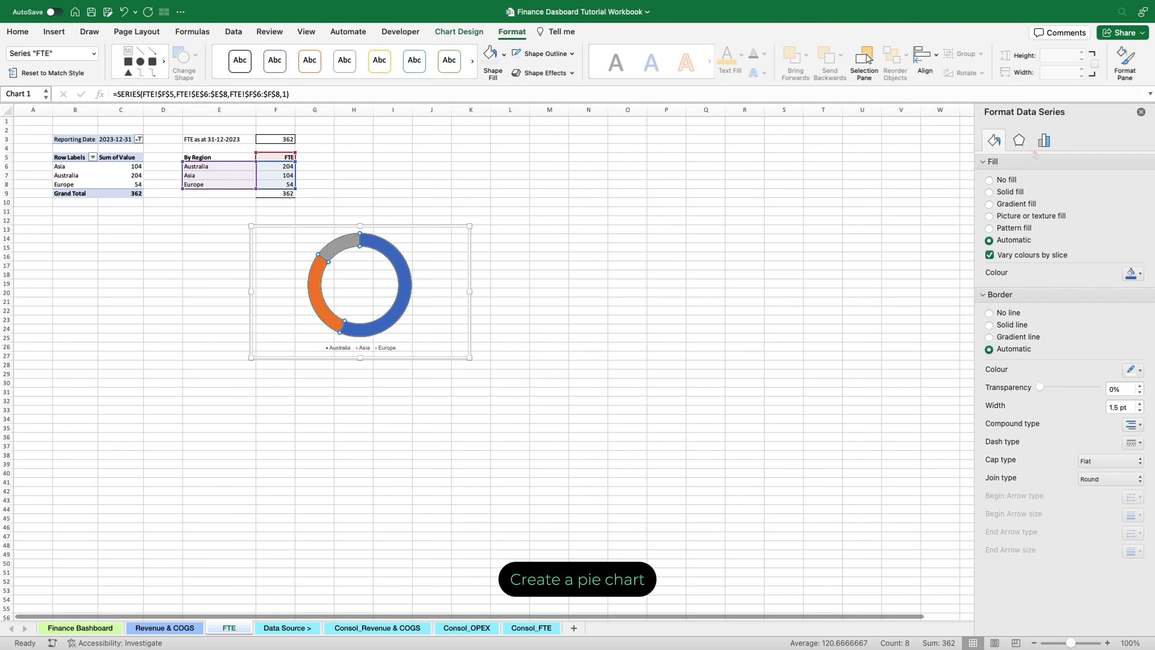
{"action": "left_click", "coordinate": [1044, 140]}
{"action": "left_click_drag", "start_coordinate": [1099, 220], "coordinate": [1087, 219]}
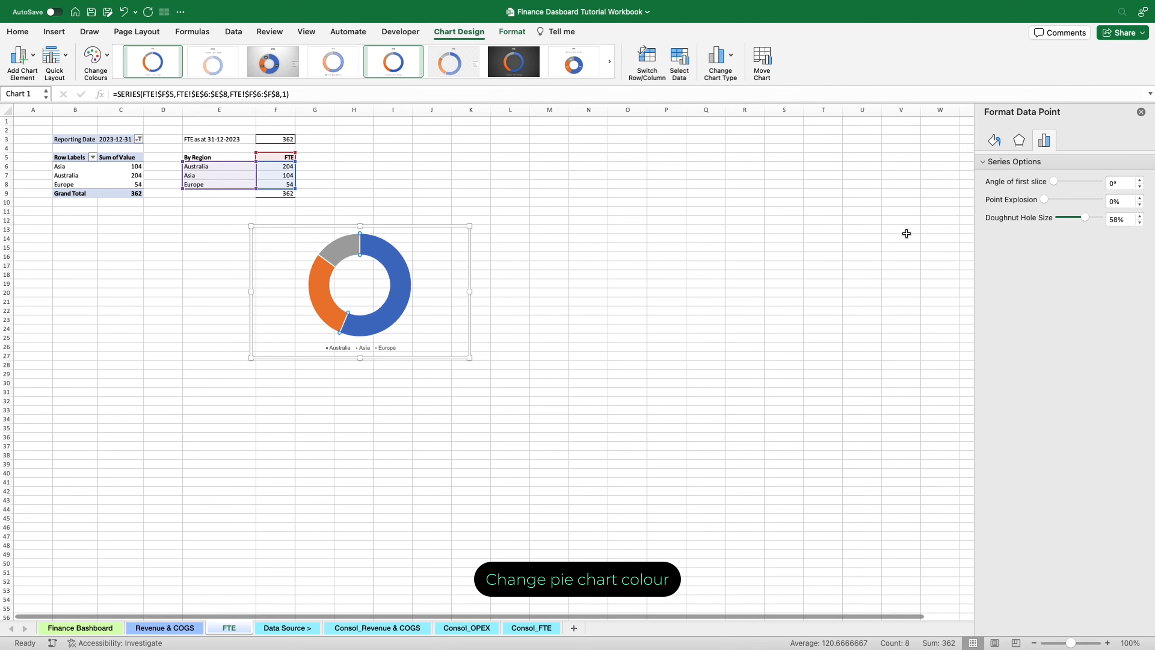
Recolour the doughnut slices with recent colours: Australia dark violet-blue, Asia light blue and Europe light purple
{"action": "left_click", "coordinate": [995, 141]}
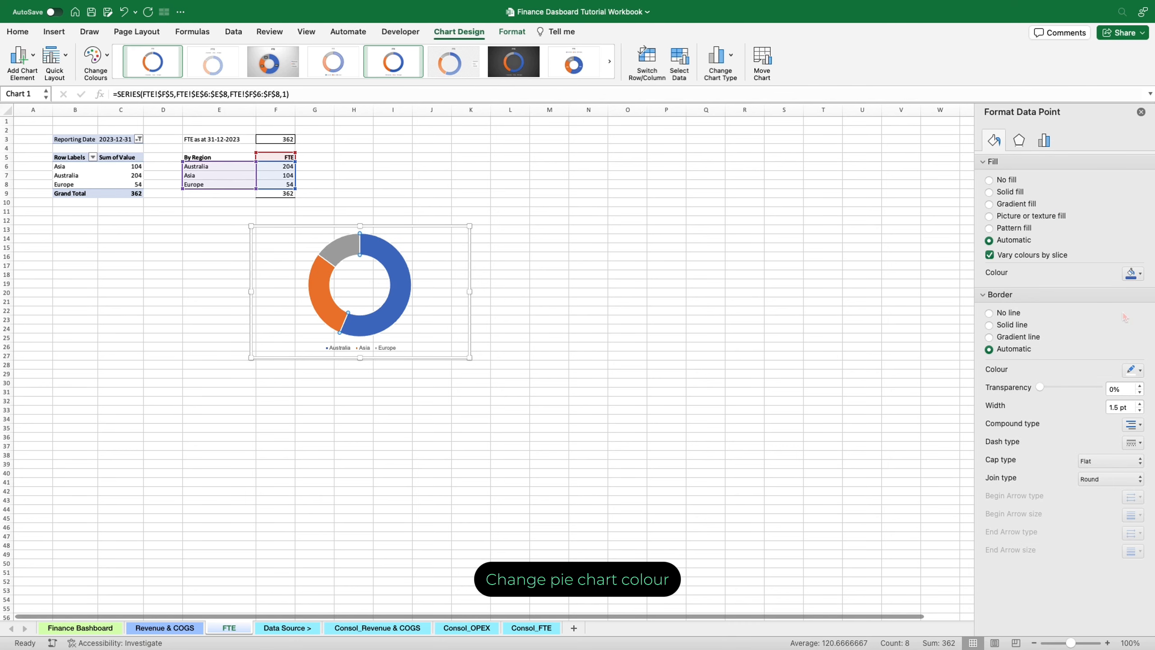
{"action": "left_click", "coordinate": [1140, 276]}
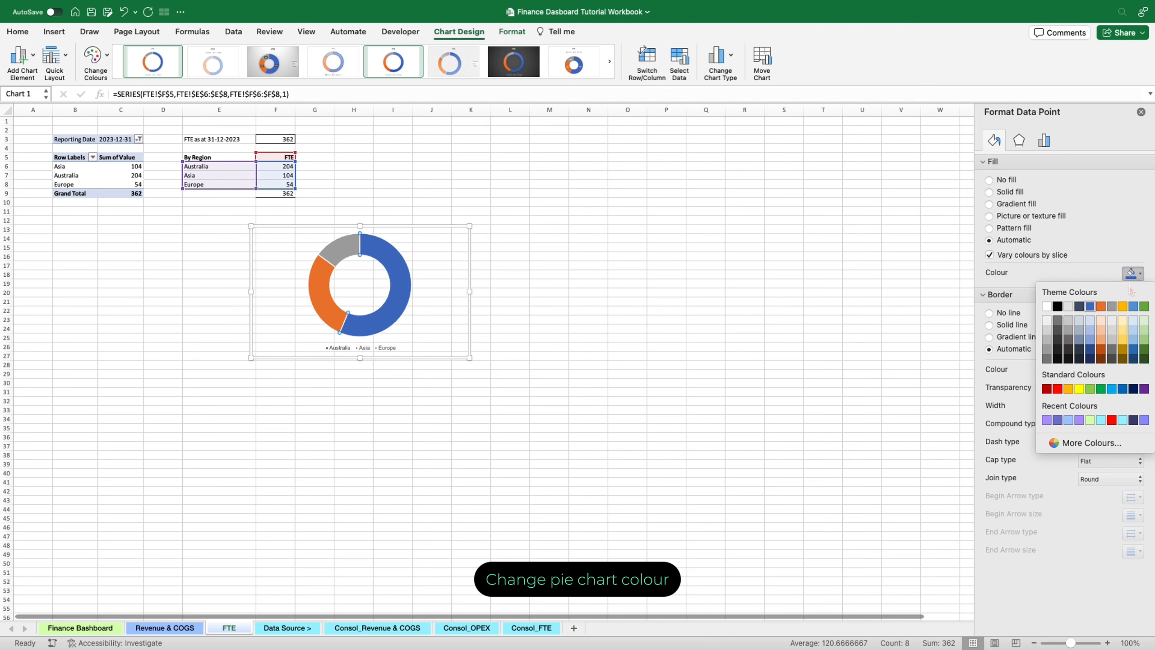
{"action": "left_click", "coordinate": [1063, 420]}
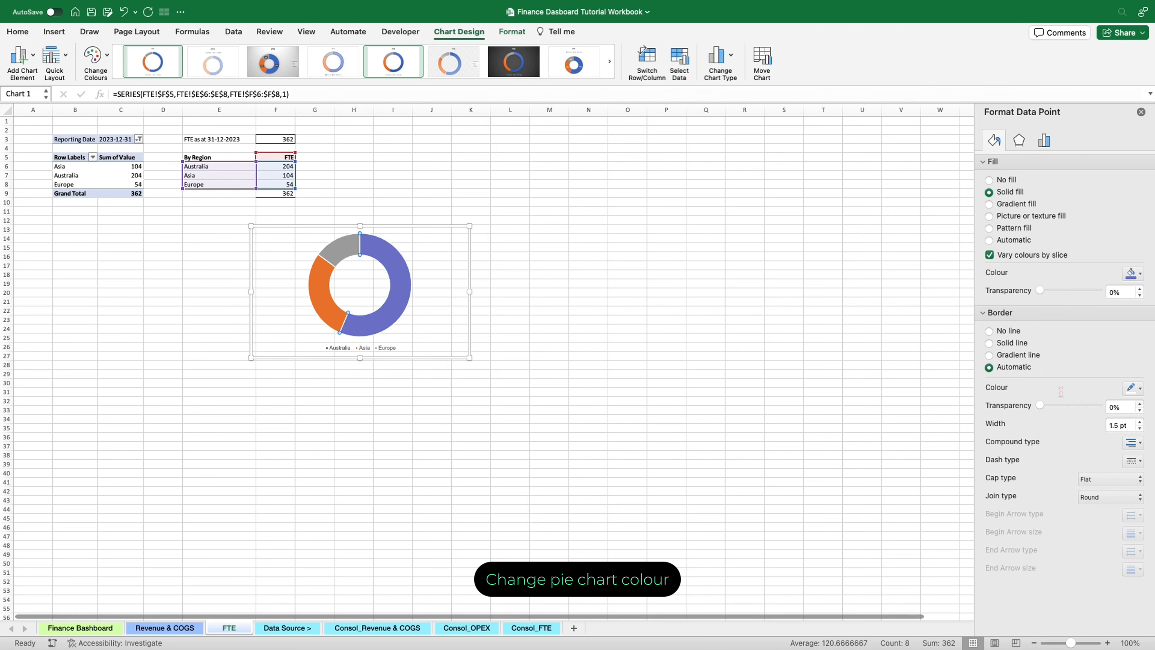
{"action": "left_click", "coordinate": [328, 303]}
{"action": "left_click", "coordinate": [1136, 273]}
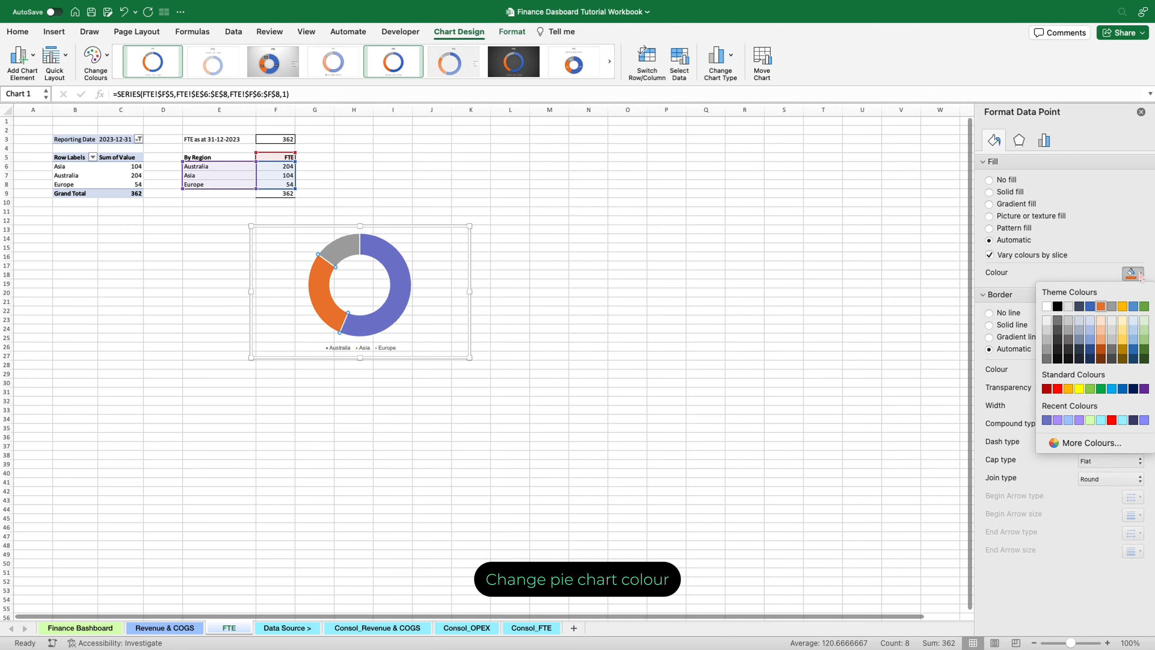
{"action": "left_click", "coordinate": [1072, 422]}
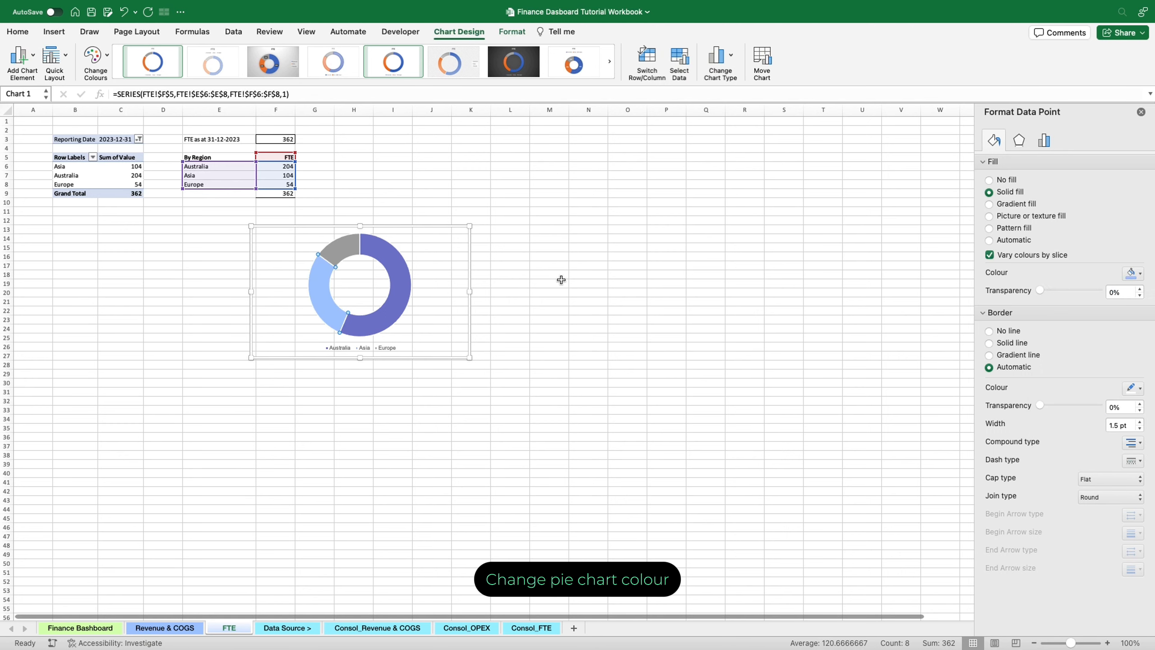
{"action": "left_click", "coordinate": [342, 253]}
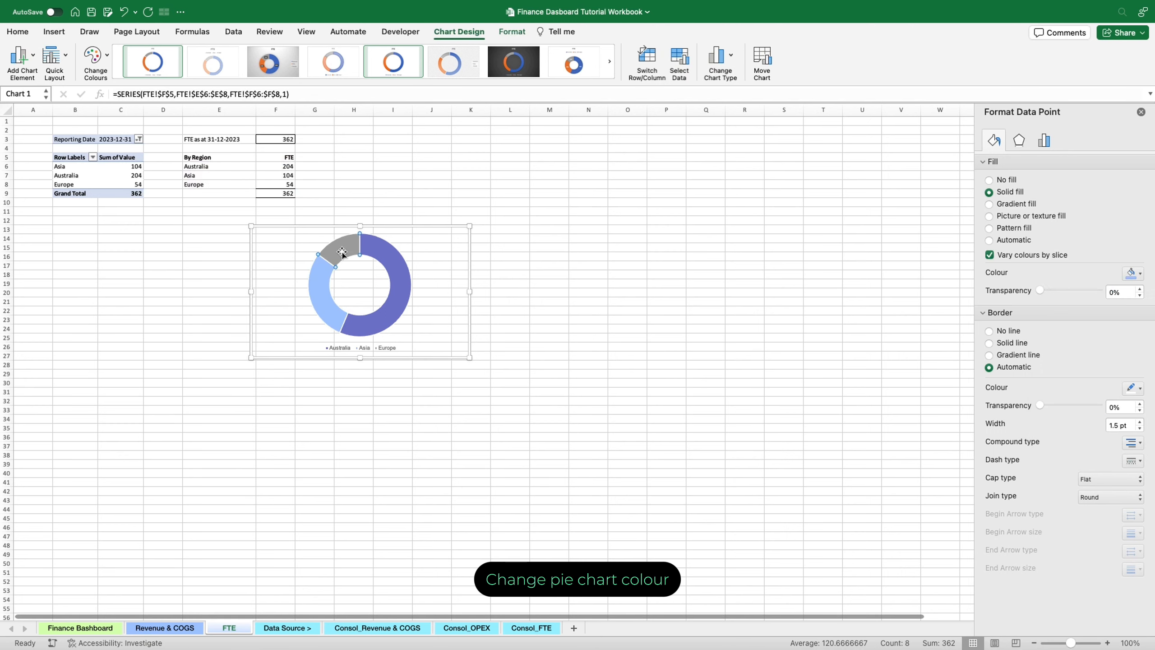
{"action": "left_click", "coordinate": [1139, 275]}
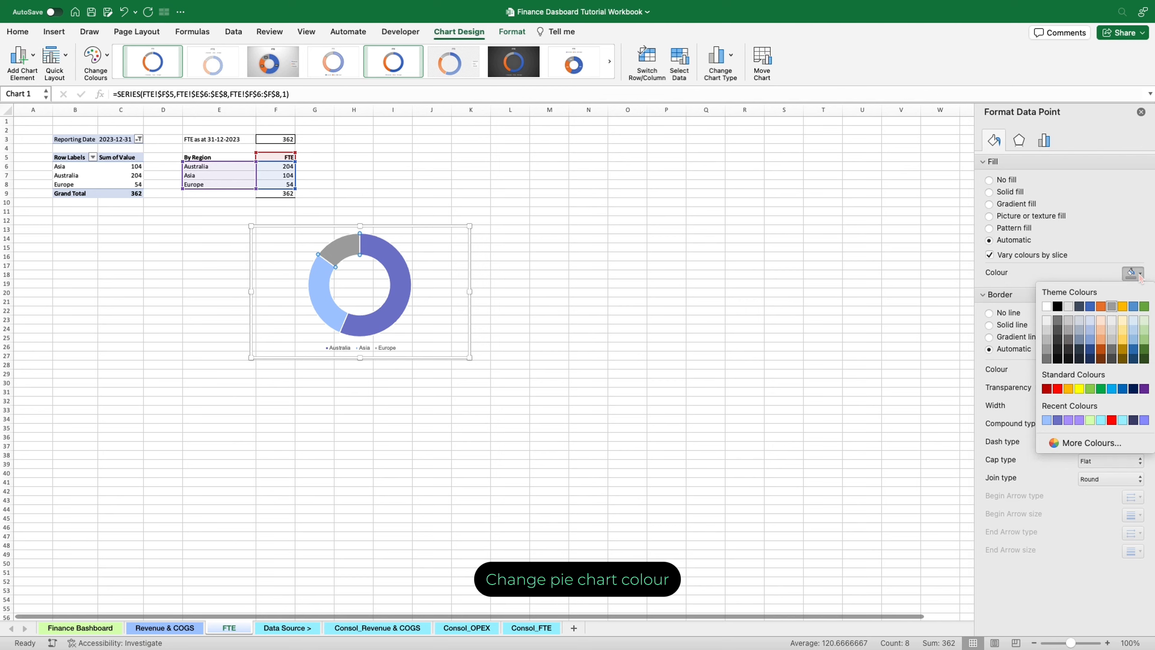
{"action": "left_click", "coordinate": [1080, 421]}
Cut the doughnut chart from the FTE sheet, paste it into Finance Dashboard and place it over the purple card beside Revenue By Region
{"action": "left_click", "coordinate": [376, 229]}
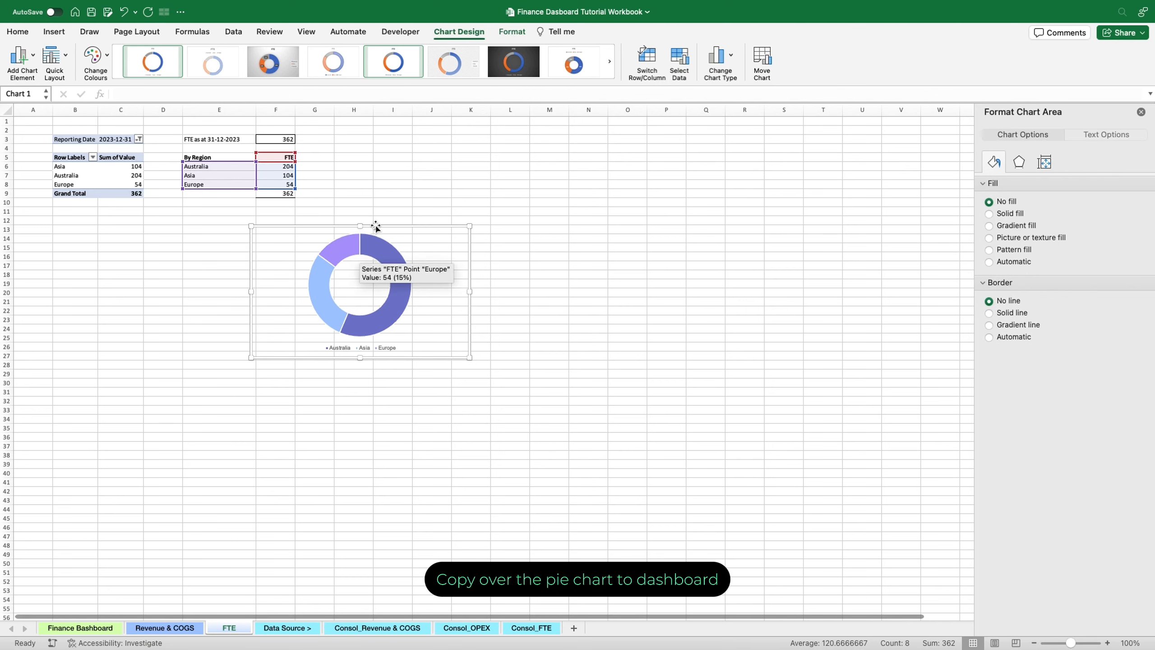
{"action": "key", "text": "super+x"}
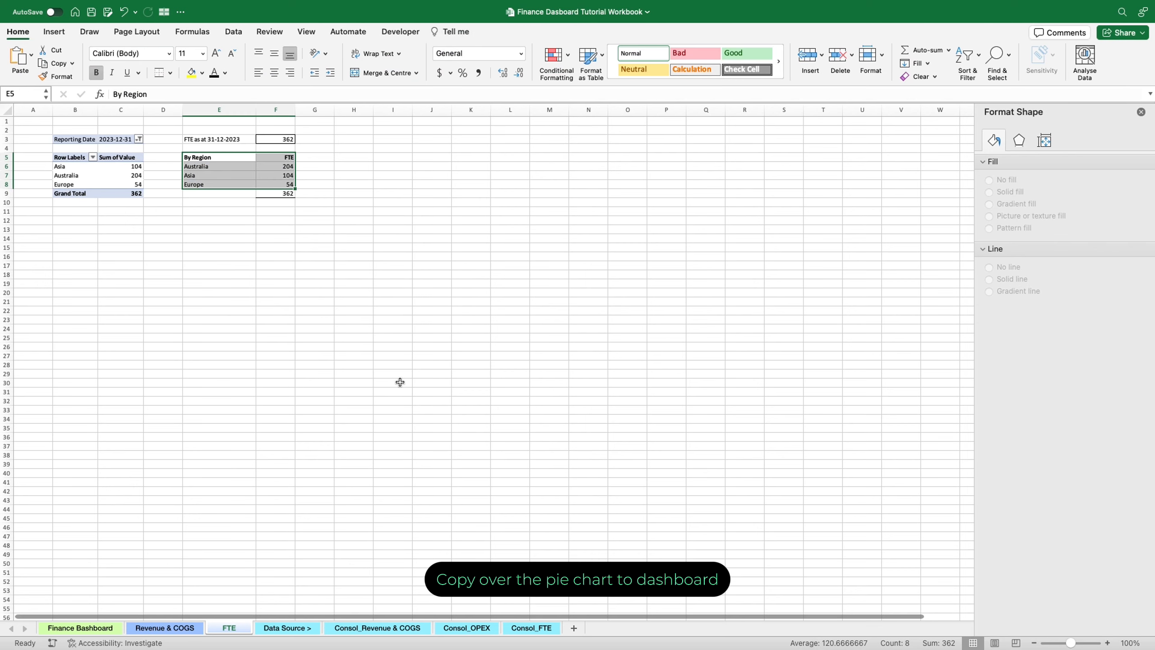
{"action": "left_click", "coordinate": [93, 627]}
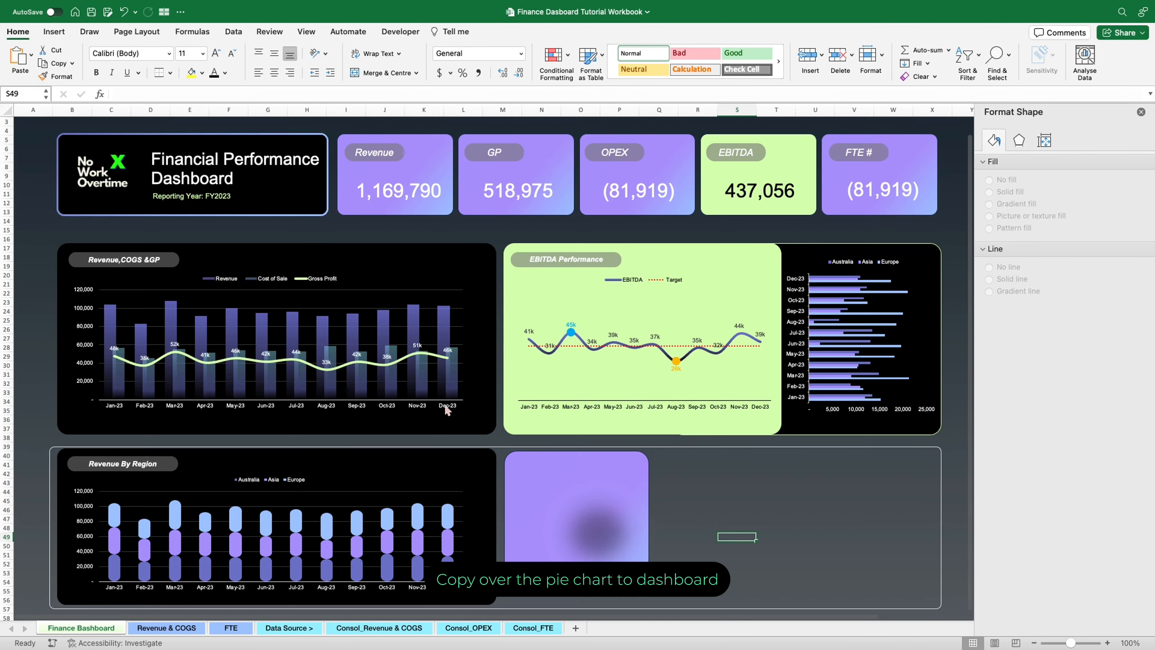
{"action": "key", "text": "super+v"}
{"action": "left_click_drag", "start_coordinate": [884, 538], "coordinate": [778, 502]}
{"action": "left_click", "coordinate": [883, 540]}
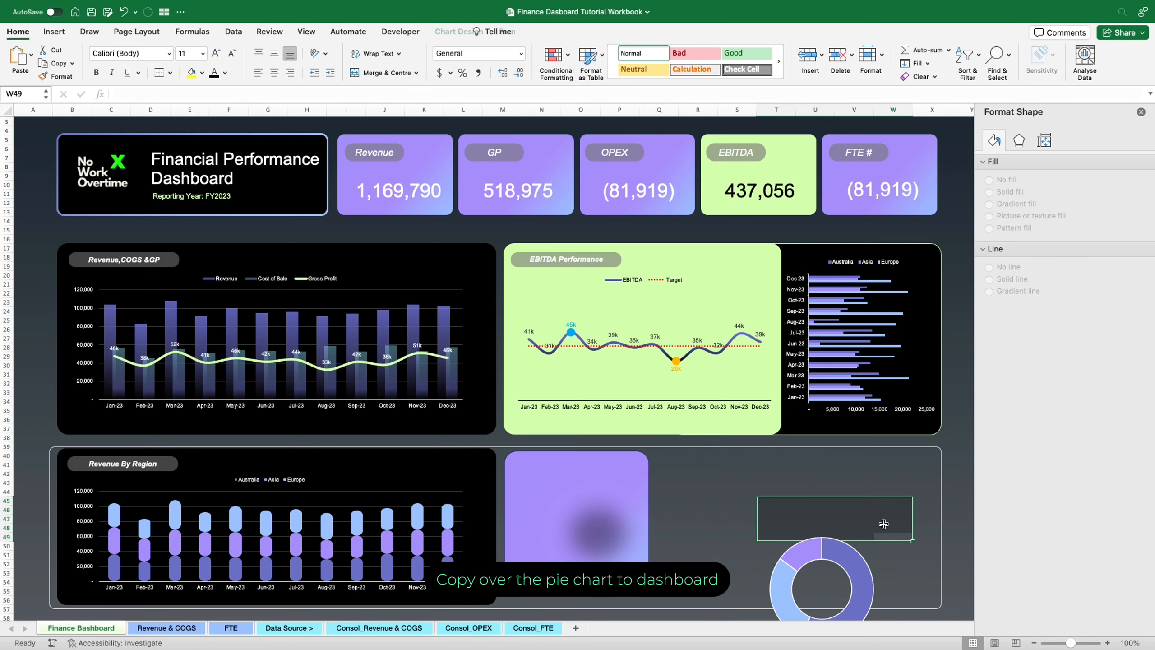
{"action": "scroll", "coordinate": [884, 528], "scroll_direction": "down", "scroll_amount": 1}
{"action": "left_click_drag", "start_coordinate": [885, 523], "coordinate": [644, 446]}
Change the doughnut chart legend's font colour to white
{"action": "left_click", "coordinate": [597, 572]}
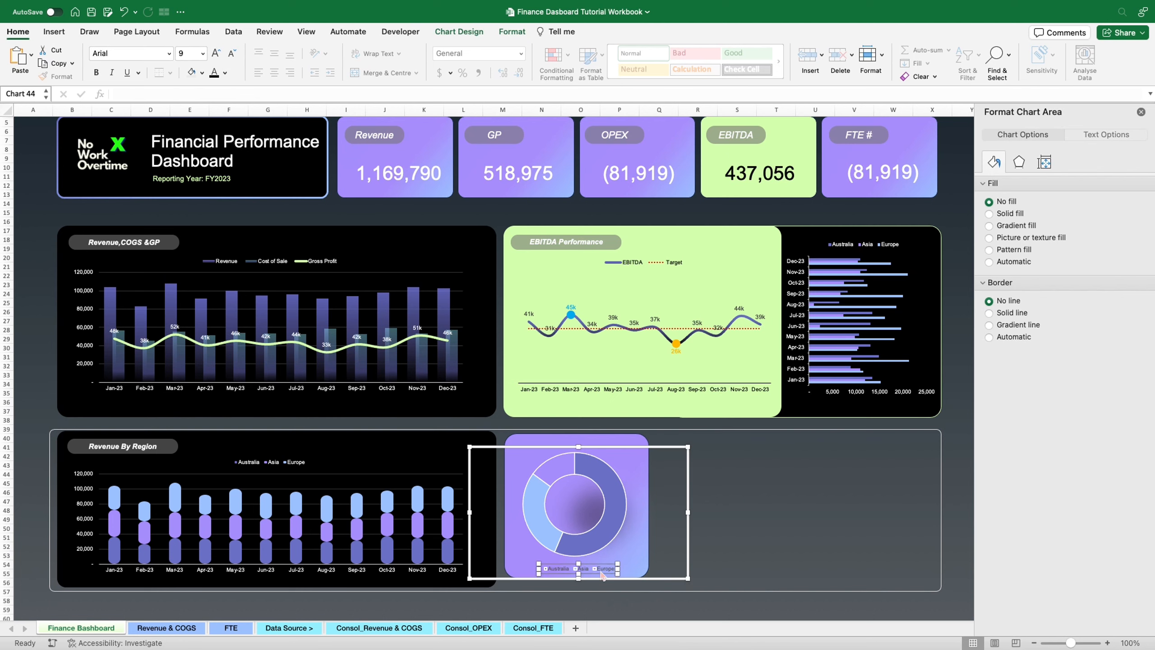
{"action": "left_click", "coordinate": [225, 73]}
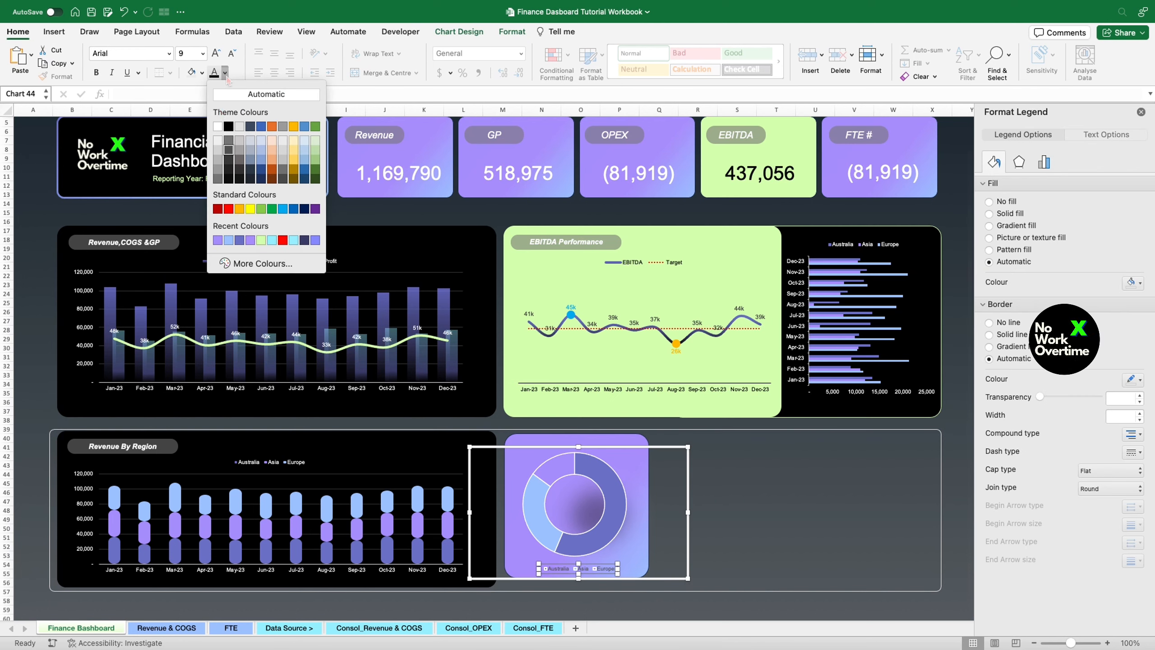
{"action": "left_click", "coordinate": [220, 124]}
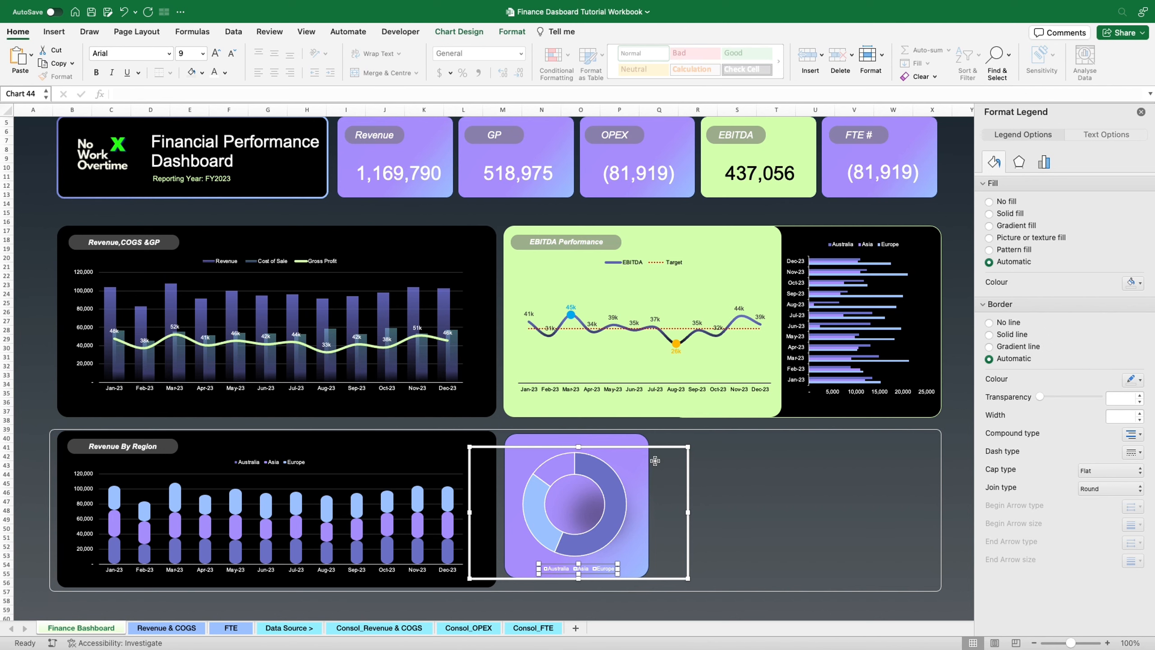
Set the doughnut series border to No line
{"action": "left_click", "coordinate": [612, 478]}
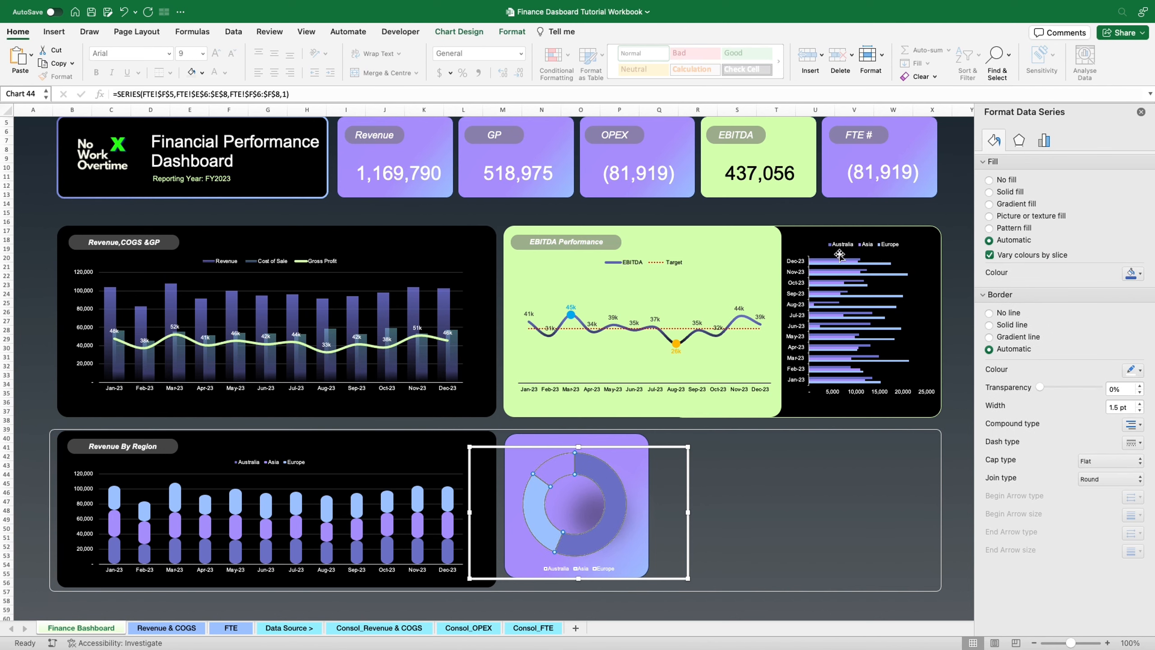
{"action": "left_click", "coordinate": [1007, 313]}
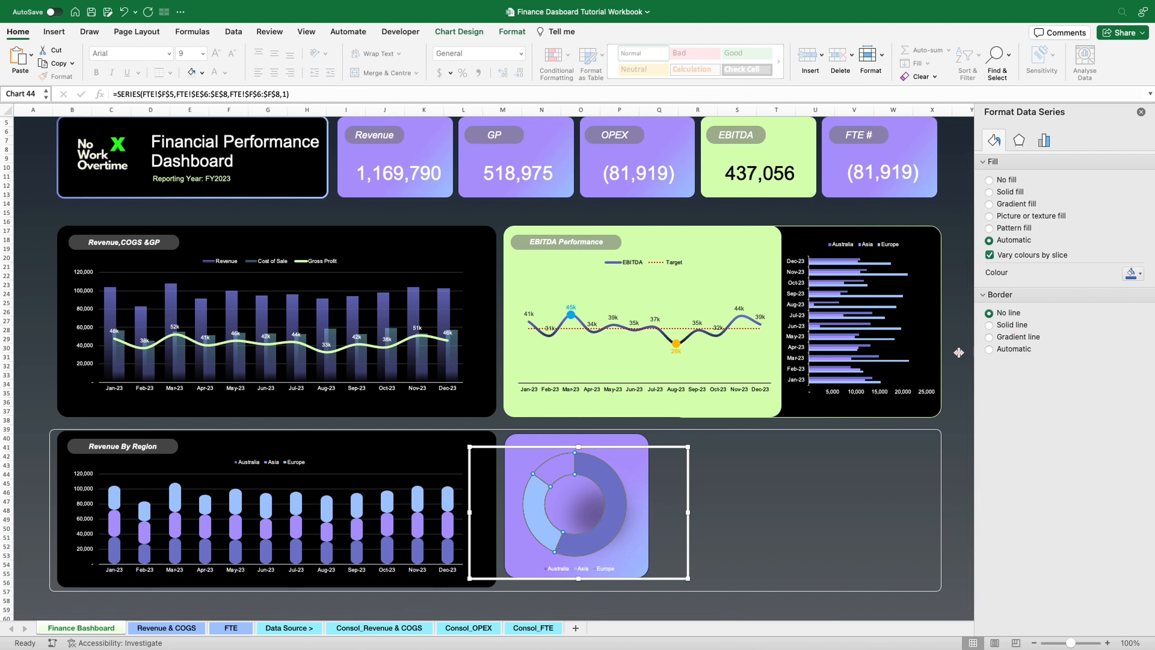
{"action": "left_click", "coordinate": [851, 473]}
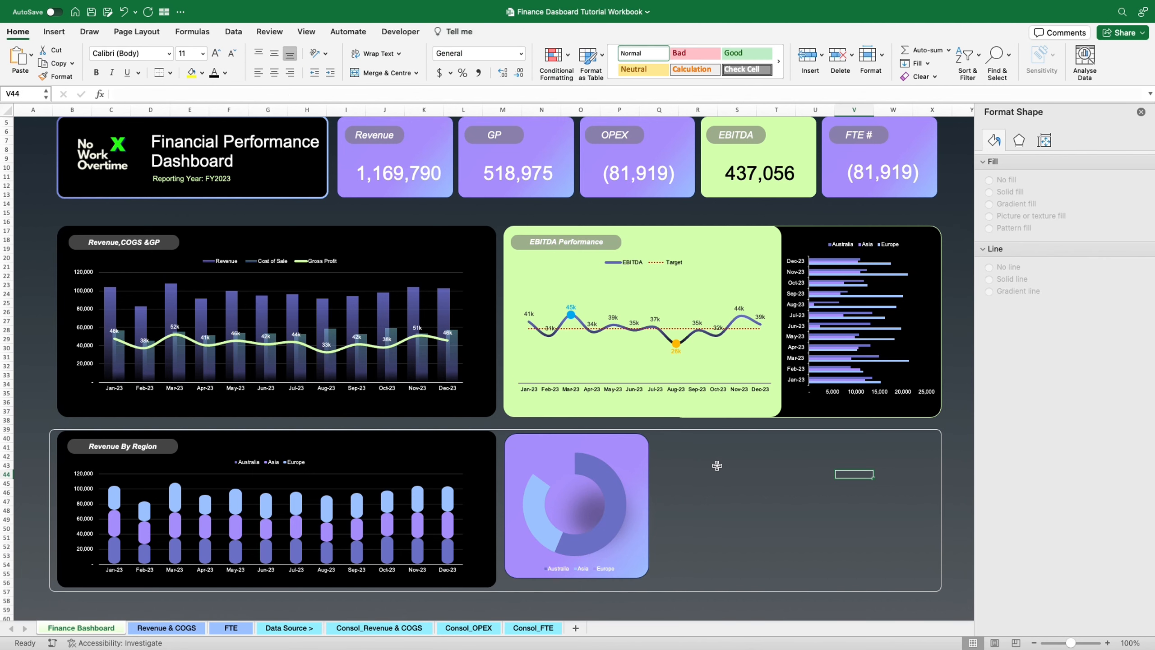
Try a light cyan fill on the whole doughnut series and undo it
{"action": "left_click", "coordinate": [565, 473]}
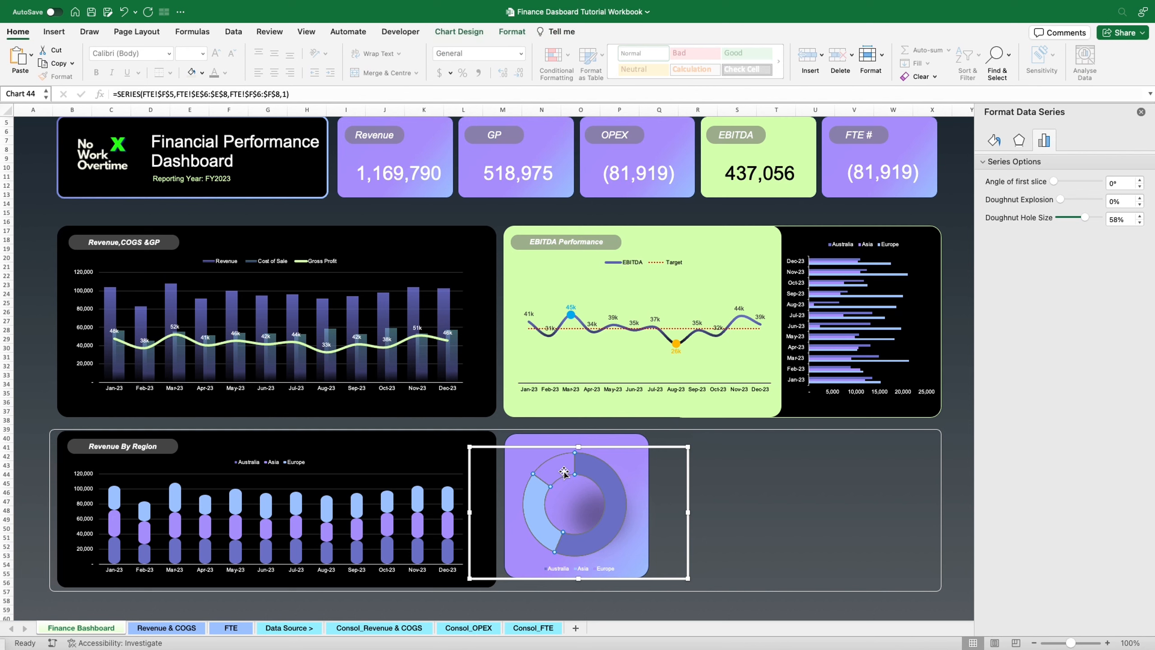
{"action": "left_click", "coordinate": [994, 140]}
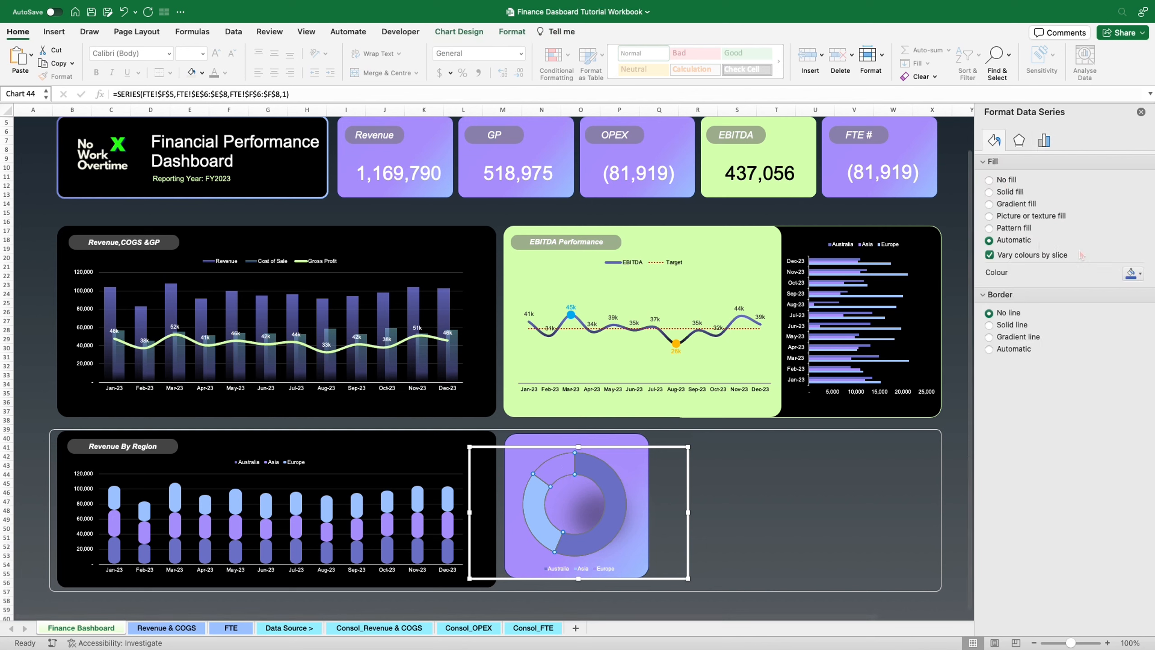
{"action": "left_click", "coordinate": [1141, 274]}
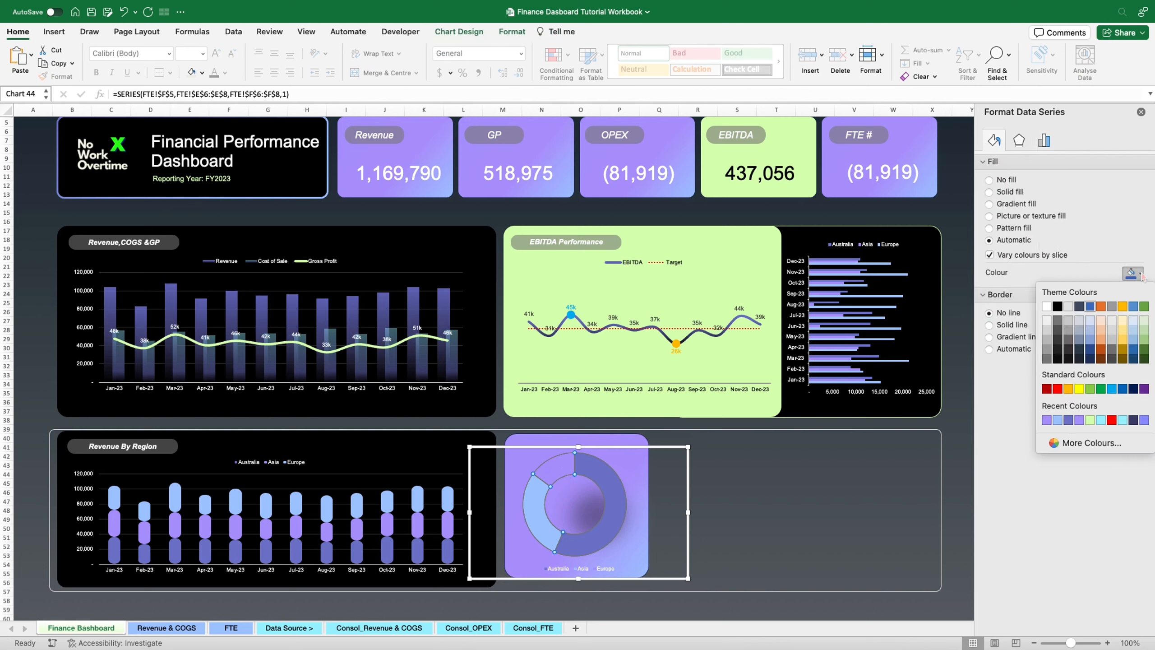
{"action": "left_click", "coordinate": [1123, 420]}
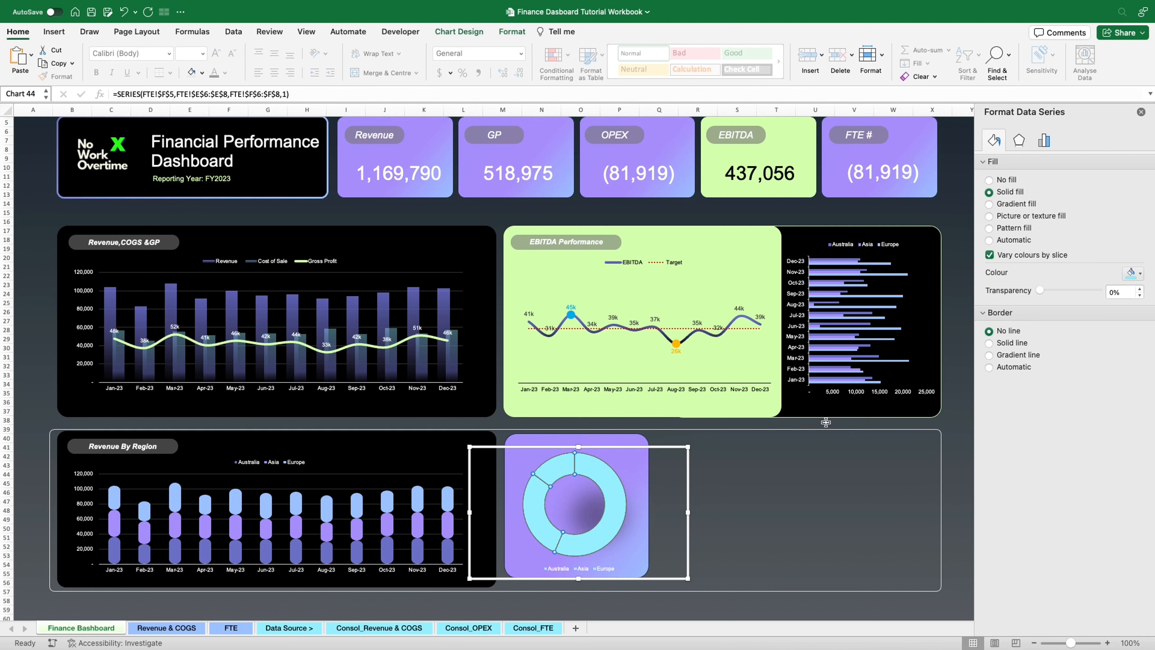
{"action": "key", "text": "super+z"}
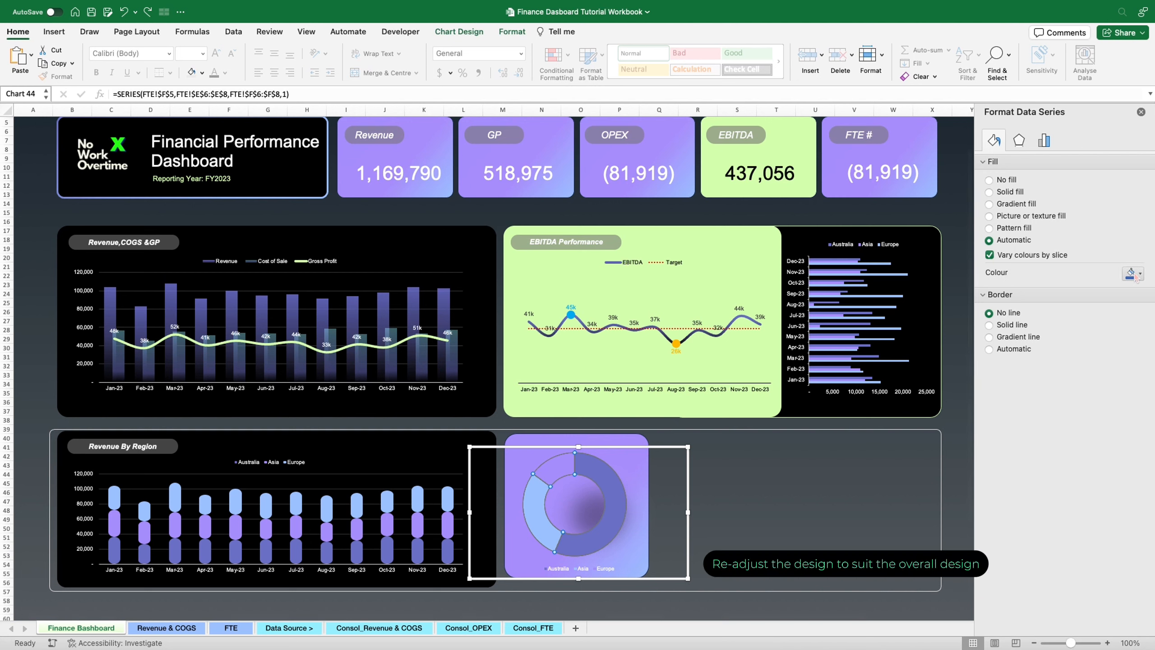
Fill only the doughnut's Europe slice with the recent light cyan colour
{"action": "left_click", "coordinate": [568, 465]}
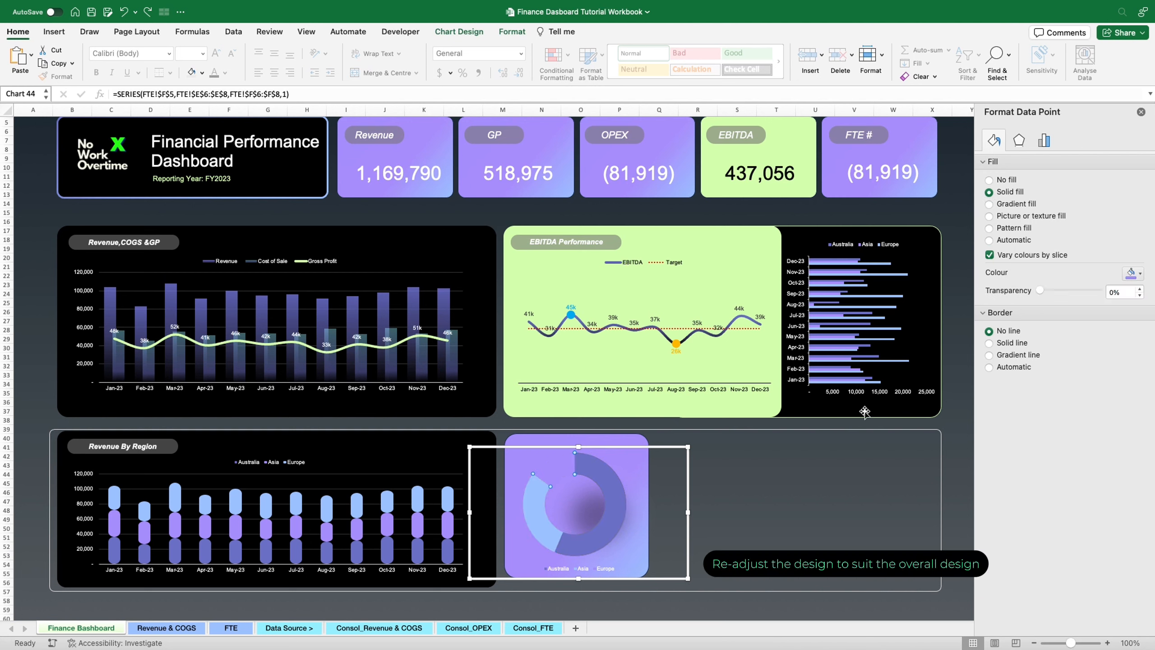
{"action": "left_click", "coordinate": [1135, 273]}
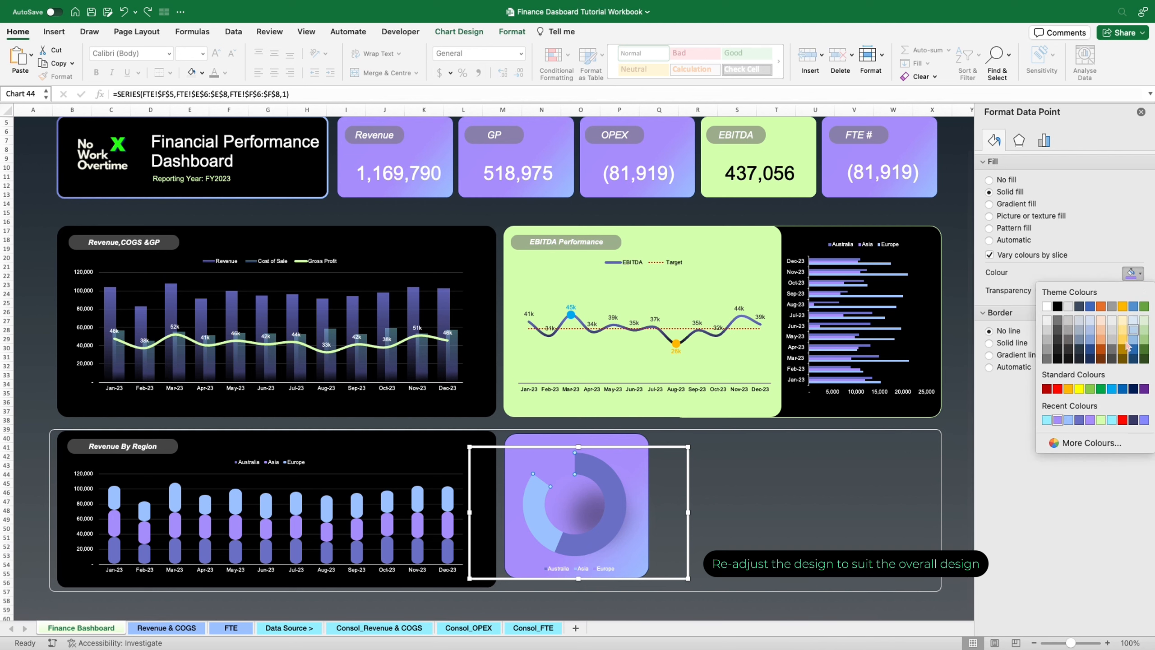
{"action": "left_click", "coordinate": [1072, 423]}
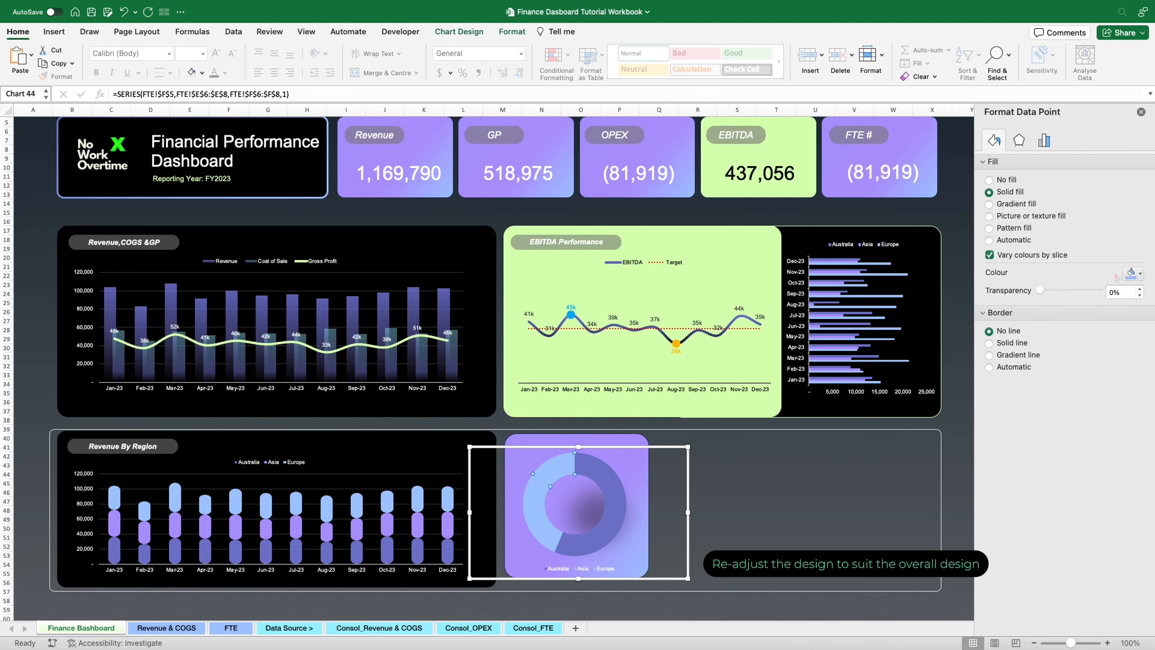
{"action": "left_click", "coordinate": [1133, 274]}
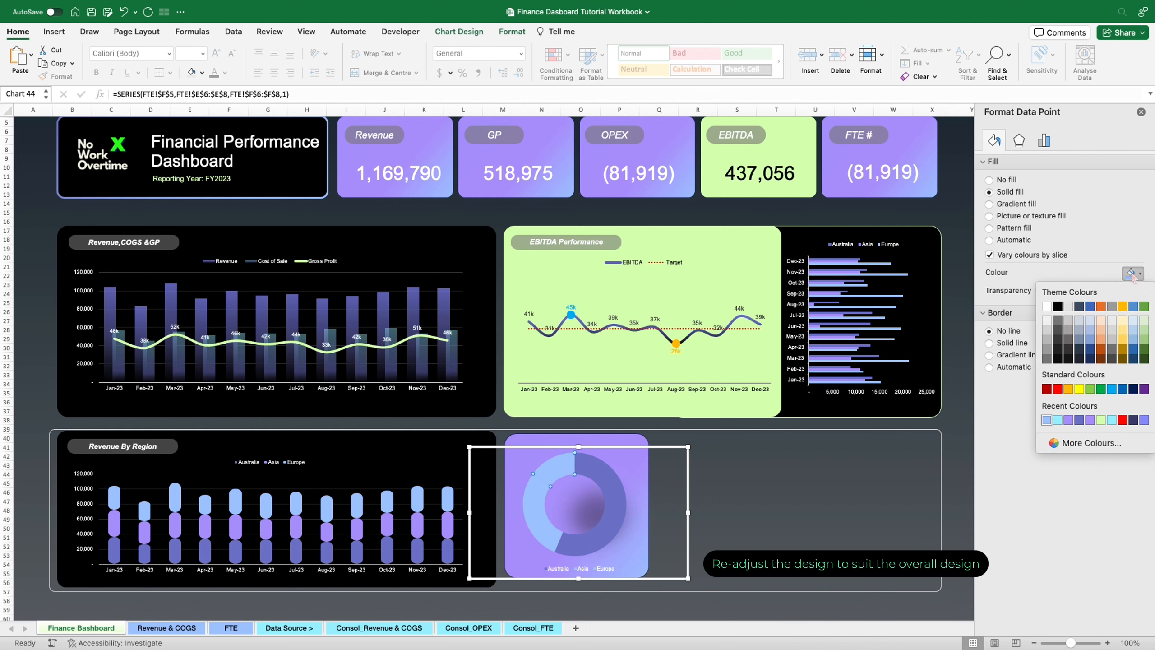
{"action": "left_click", "coordinate": [1058, 420]}
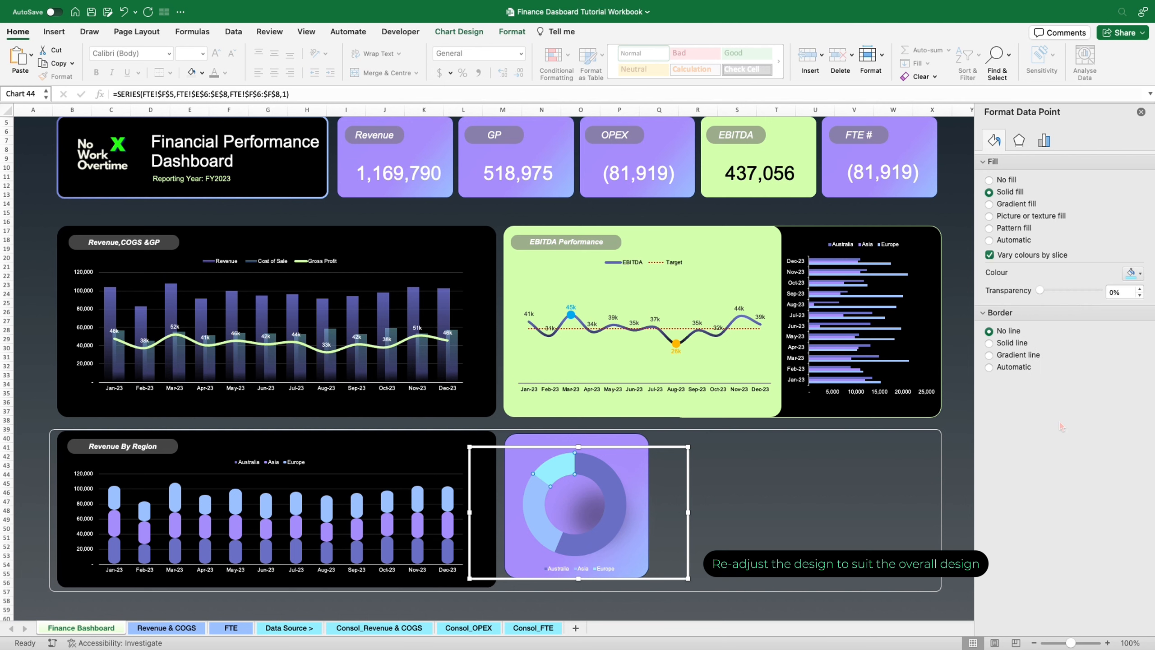
{"action": "left_click", "coordinate": [777, 491]}
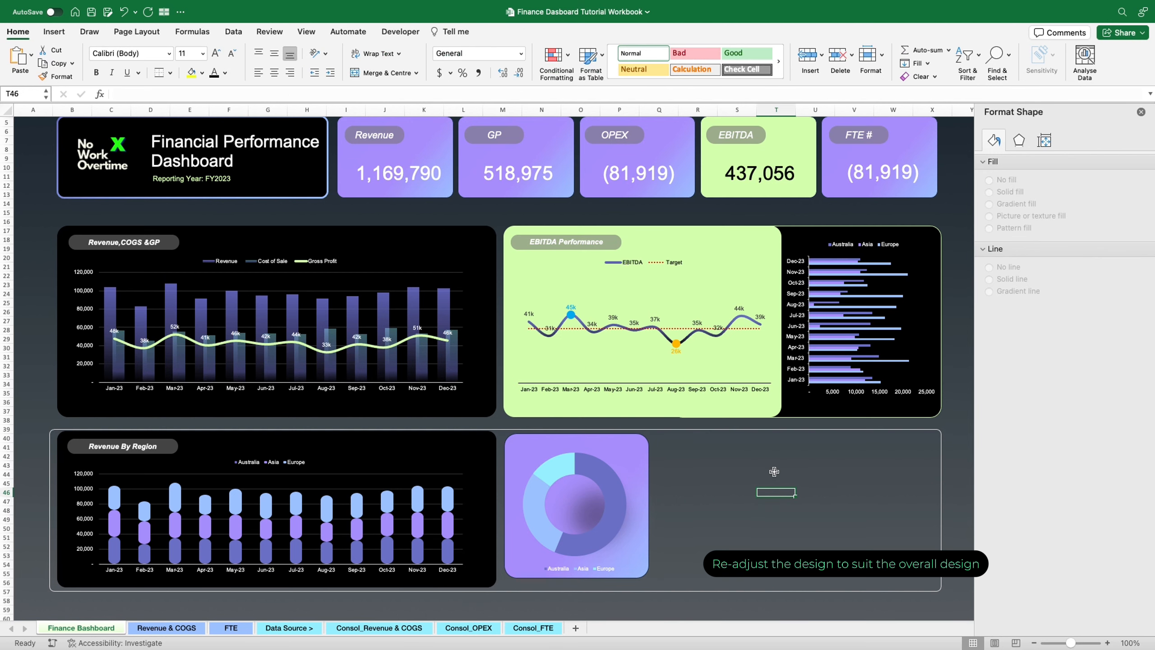
{"action": "left_click", "coordinate": [610, 496]}
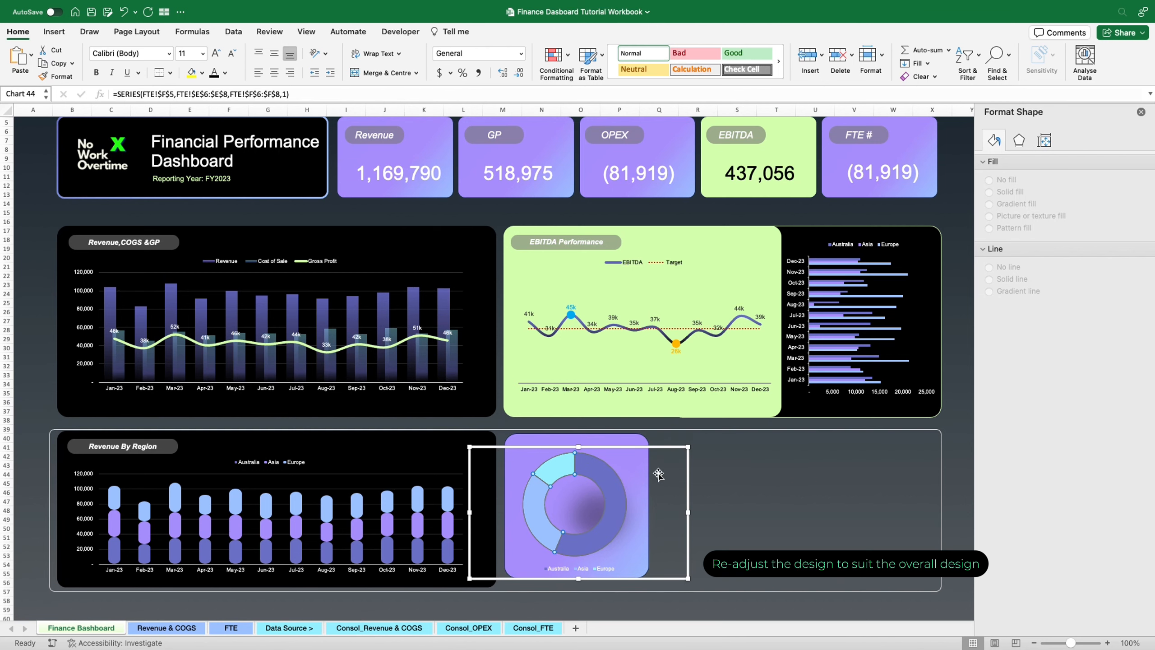
{"action": "left_click", "coordinate": [776, 474]}
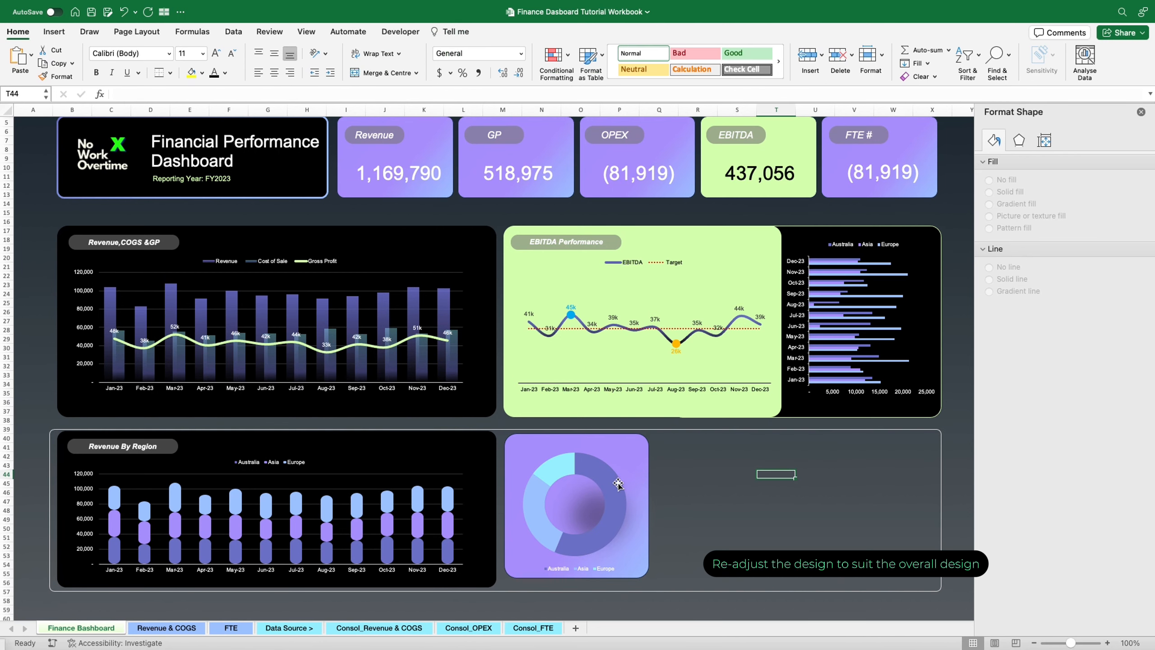
{"action": "left_click", "coordinate": [618, 484]}
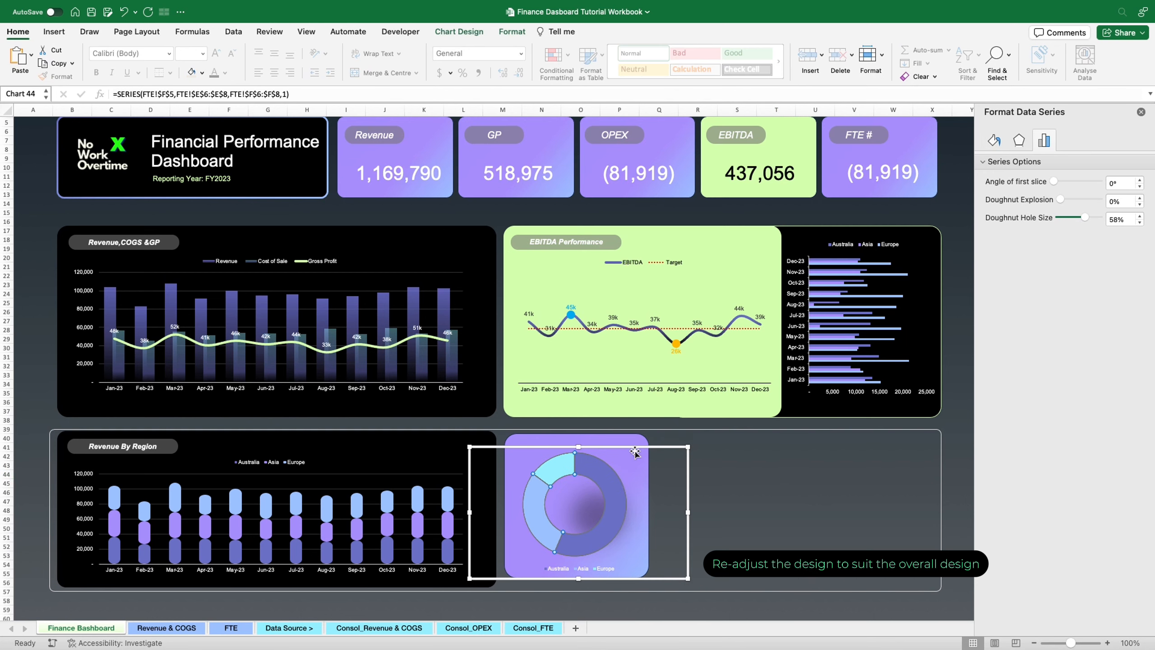
{"action": "left_click", "coordinate": [736, 511]}
Shrink the doughnut chart frame slightly at its upper-left corner to sit better over the purple card
{"action": "left_click", "coordinate": [583, 490]}
{"action": "left_click_drag", "start_coordinate": [635, 447], "coordinate": [661, 454]}
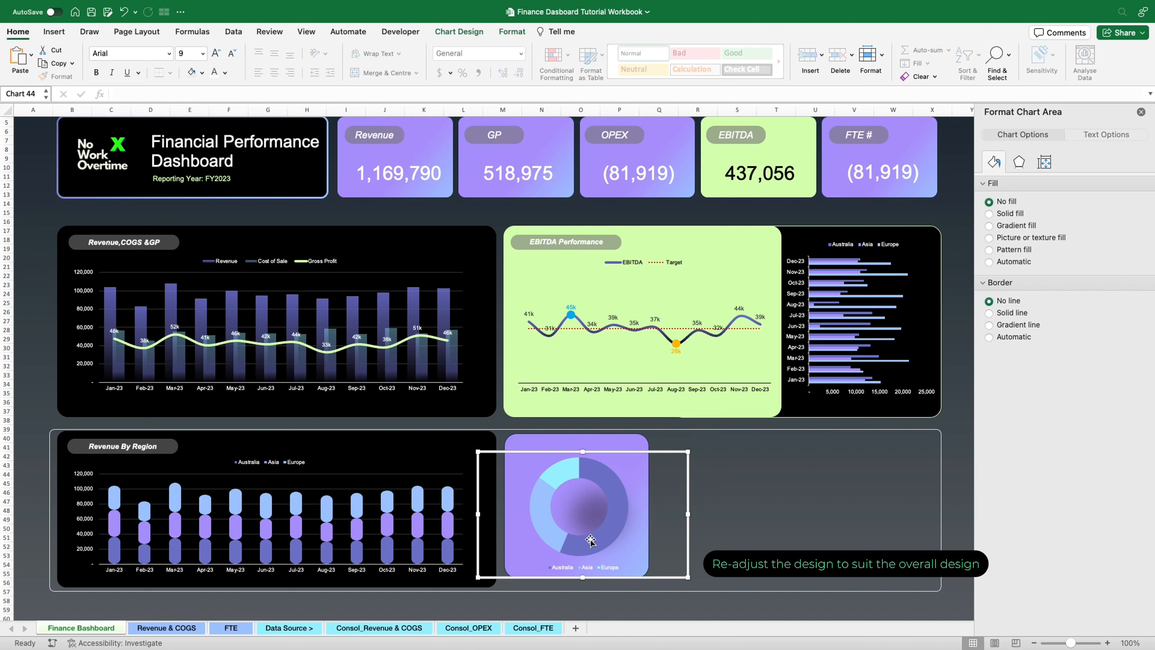
{"action": "left_click", "coordinate": [667, 456]}
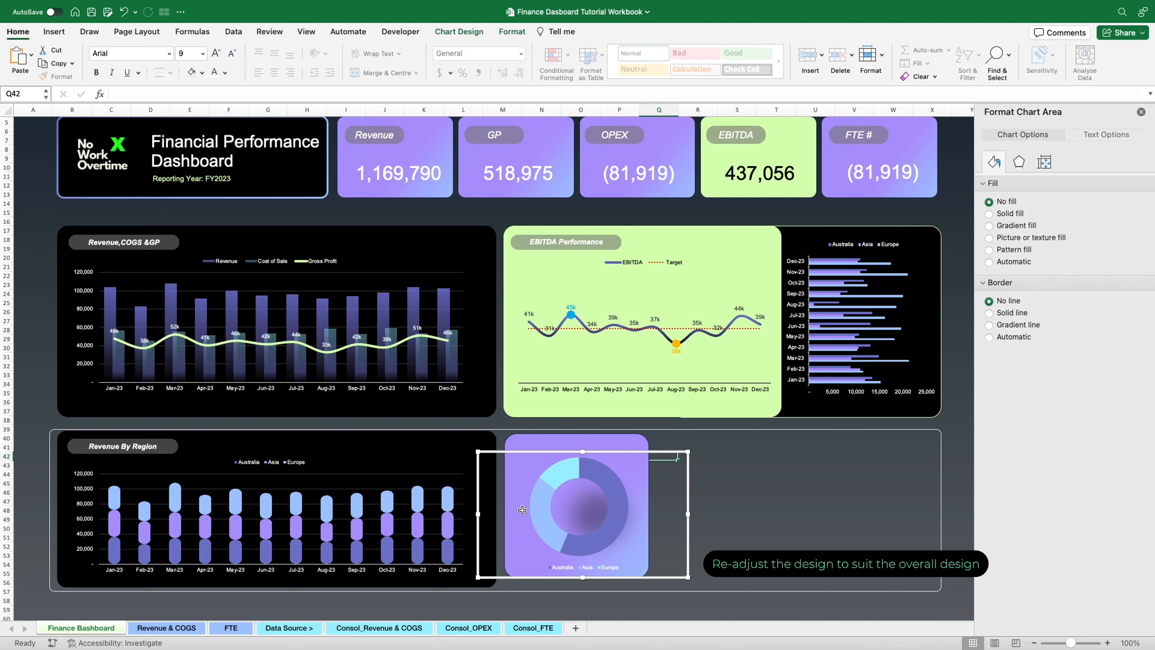
Try narrowing the doughnut chart frame to the purple card's width and undo the resizing
{"action": "left_click", "coordinate": [478, 511]}
{"action": "left_click_drag", "start_coordinate": [478, 512], "coordinate": [503, 513]}
{"action": "left_click_drag", "start_coordinate": [688, 513], "coordinate": [645, 512]}
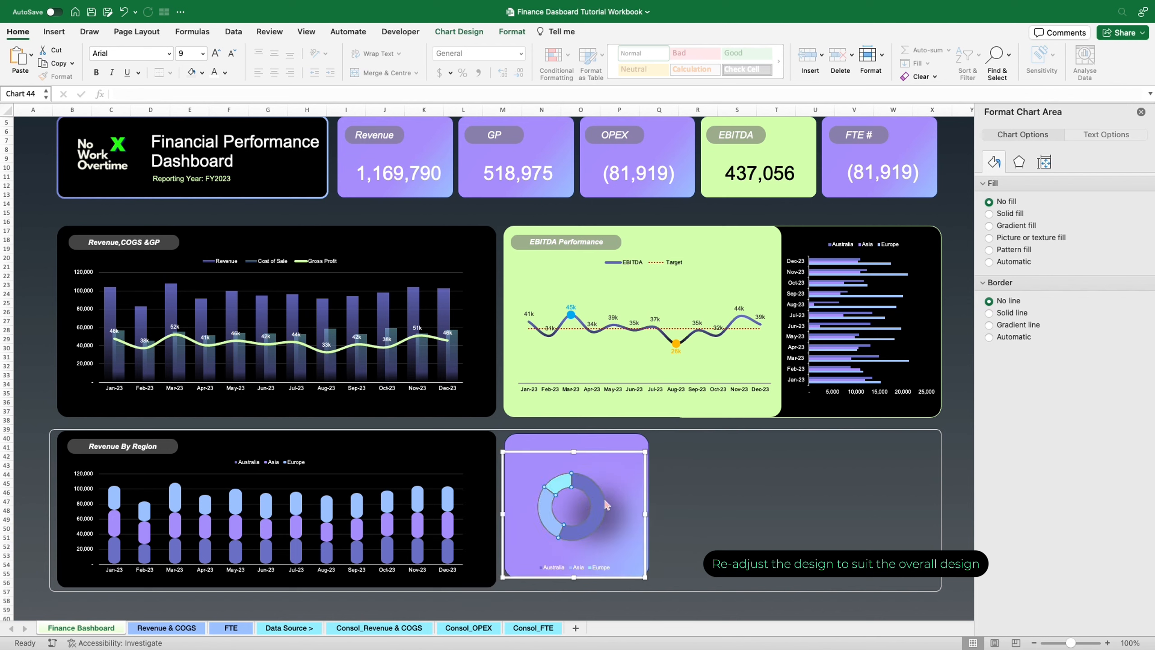
{"action": "left_click", "coordinate": [615, 475]}
{"action": "mouse_move", "coordinate": [617, 472]}
{"action": "left_mouse_down"}
{"action": "mouse_move", "coordinate": [608, 467]}
{"action": "mouse_move", "coordinate": [621, 462]}
{"action": "left_mouse_up"}
{"action": "key", "text": "super+z"}
{"action": "key", "text": "super+z"}
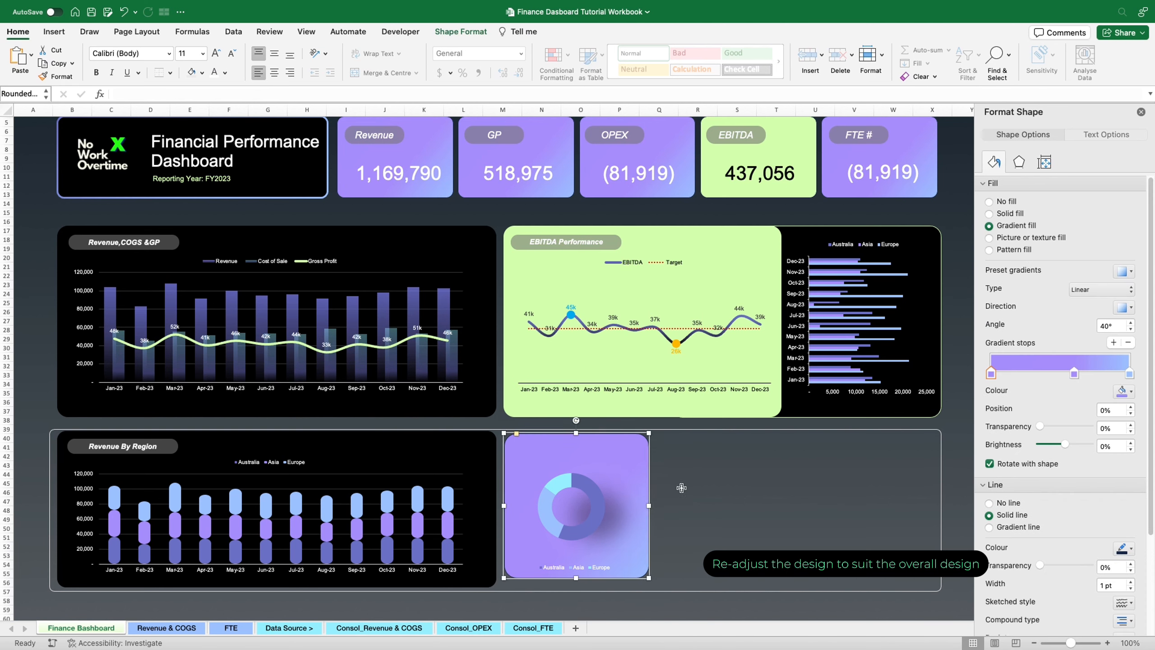
{"action": "key", "text": "super+y"}
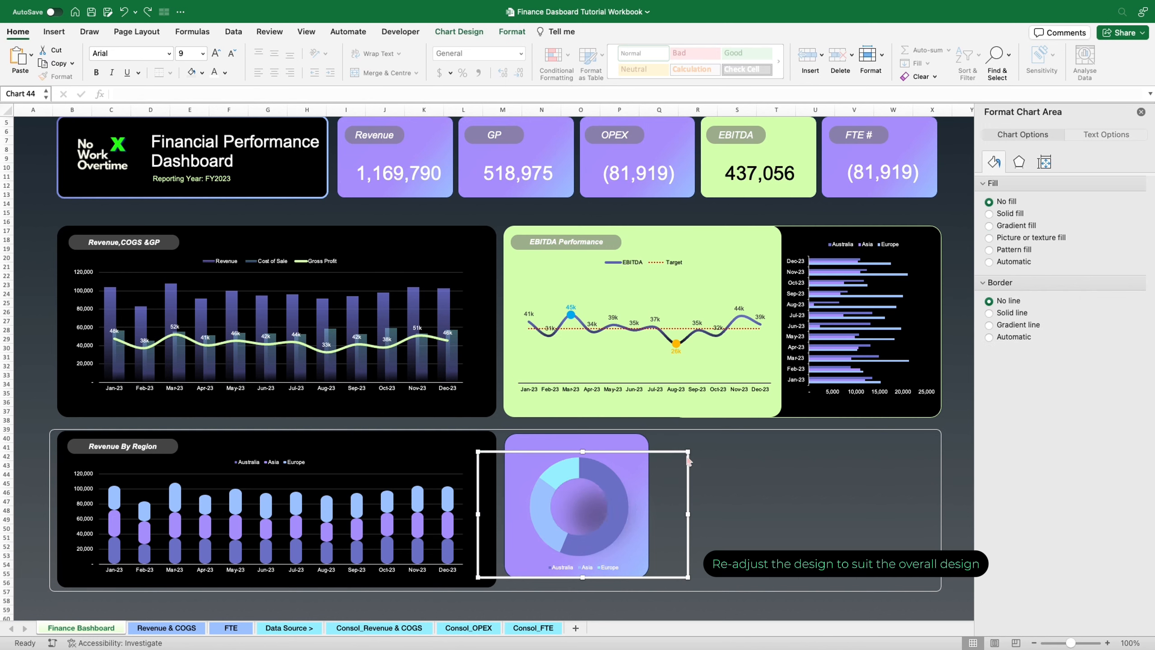
Shrink the doughnut's plot area slightly within the chart frame
{"action": "left_click", "coordinate": [628, 475]}
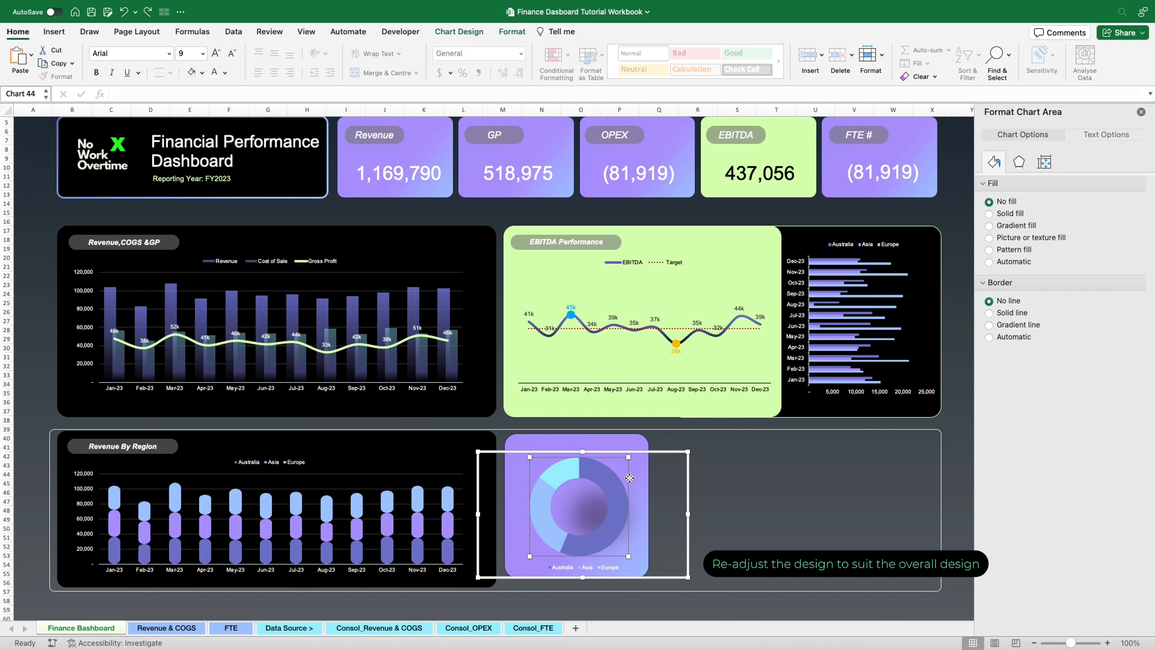
{"action": "left_click_drag", "start_coordinate": [628, 556], "coordinate": [616, 557]}
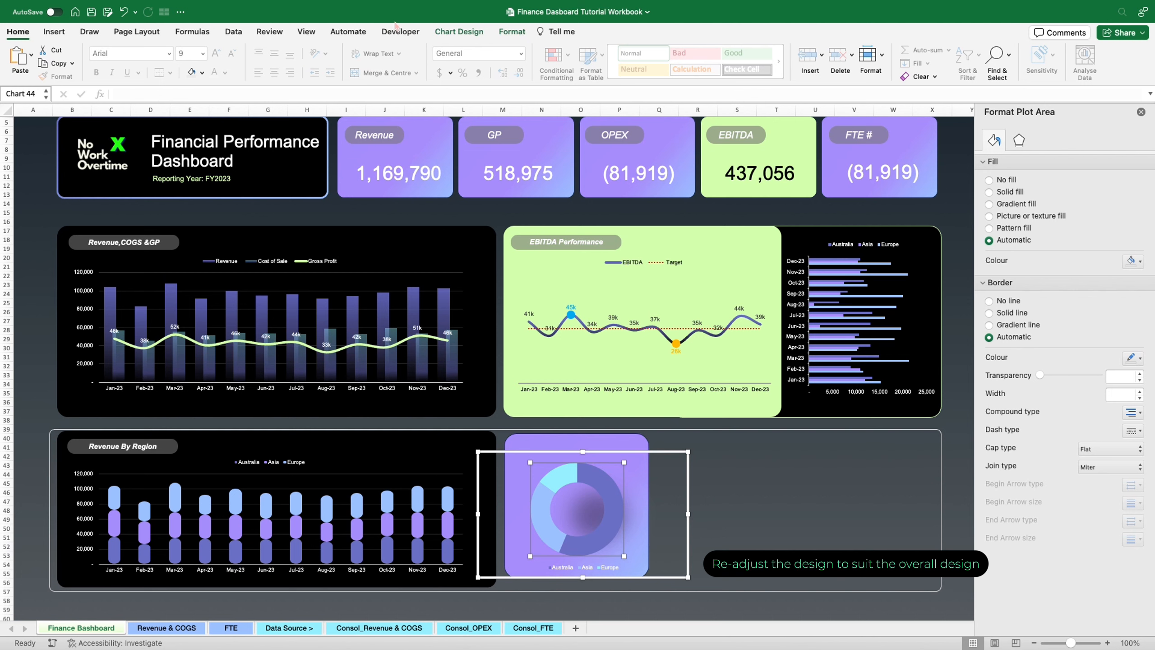
Try to add centred data labels to the doughnut chart
{"action": "left_click", "coordinate": [459, 32]}
{"action": "left_click", "coordinate": [35, 56]}
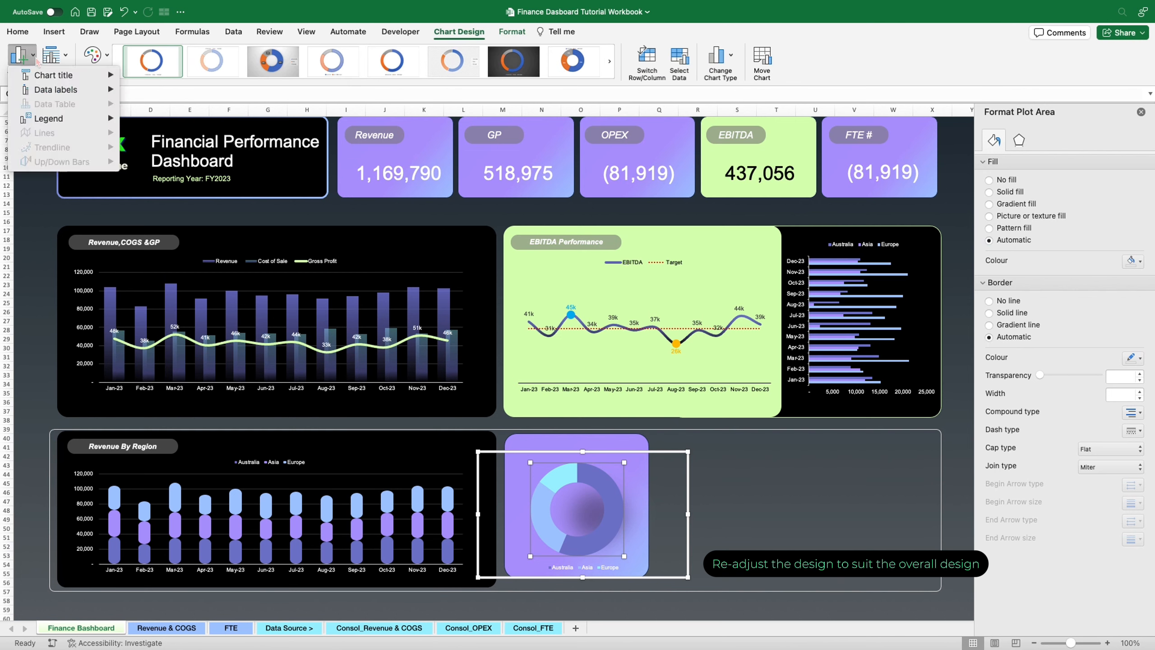
{"action": "mouse_move", "coordinate": [38, 91]}
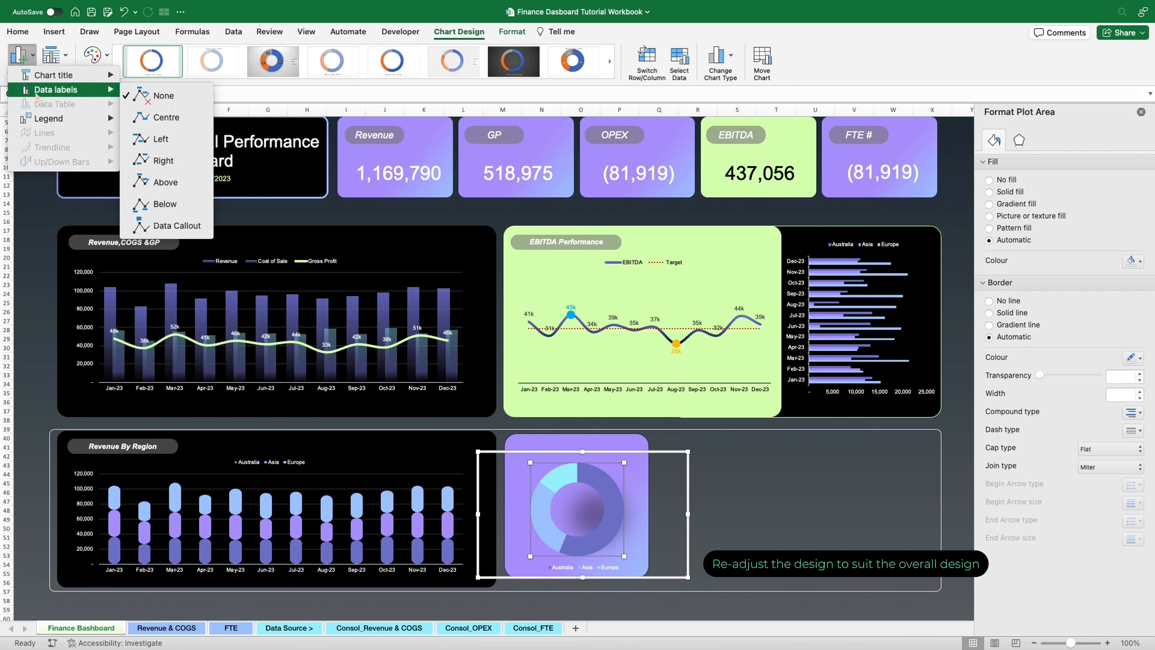
{"action": "left_click", "coordinate": [149, 119]}
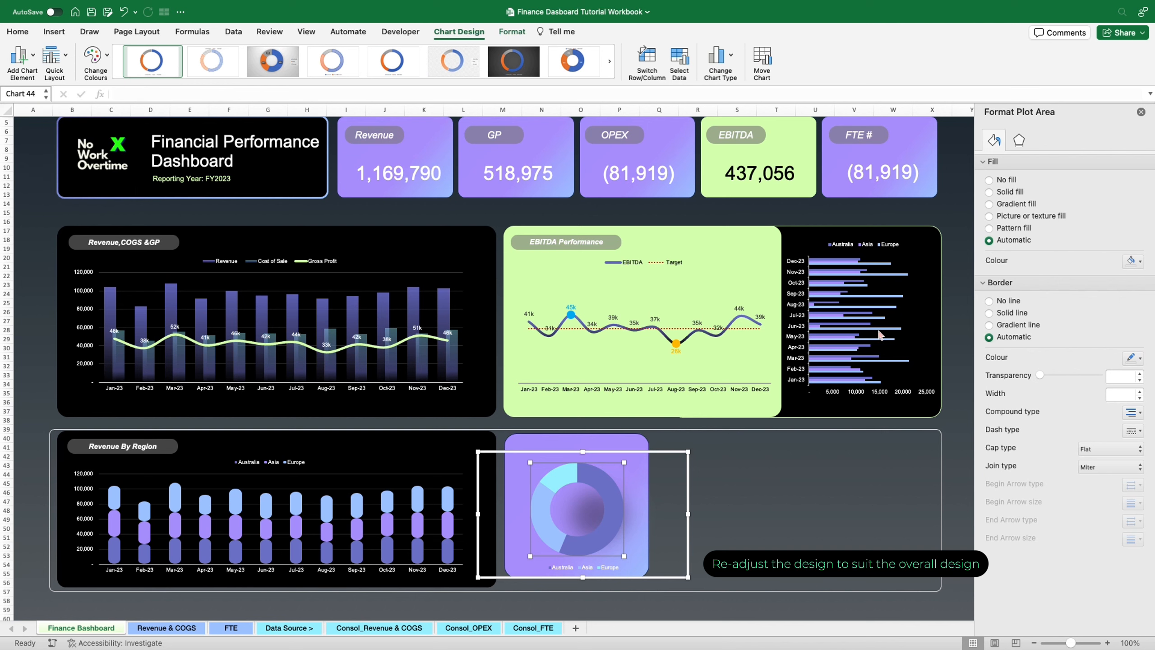
{"action": "left_click", "coordinate": [744, 488]}
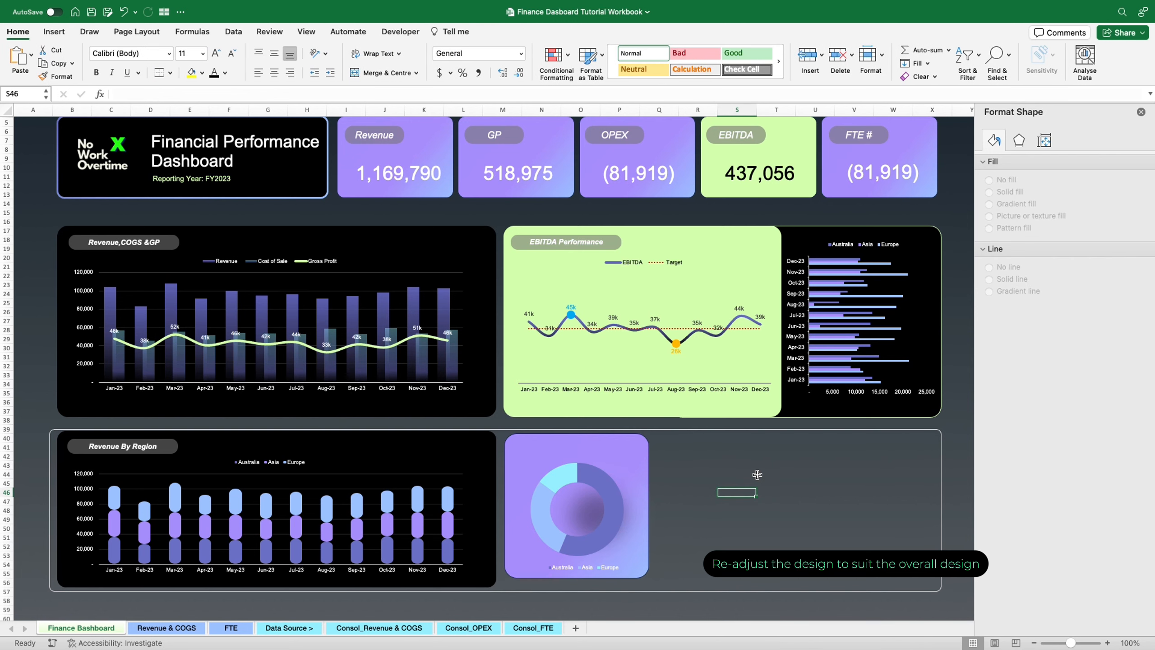
Set the doughnut series' Doughnut Explosion to 2%
{"action": "left_click", "coordinate": [612, 487]}
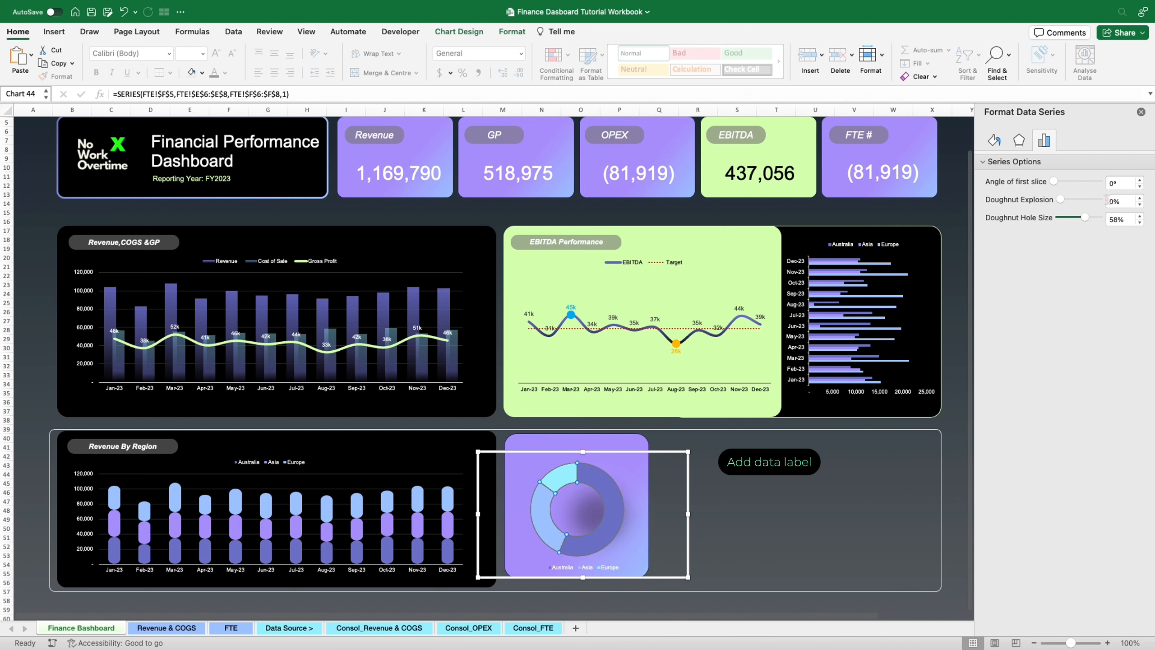
{"action": "left_click", "coordinate": [1108, 201]}
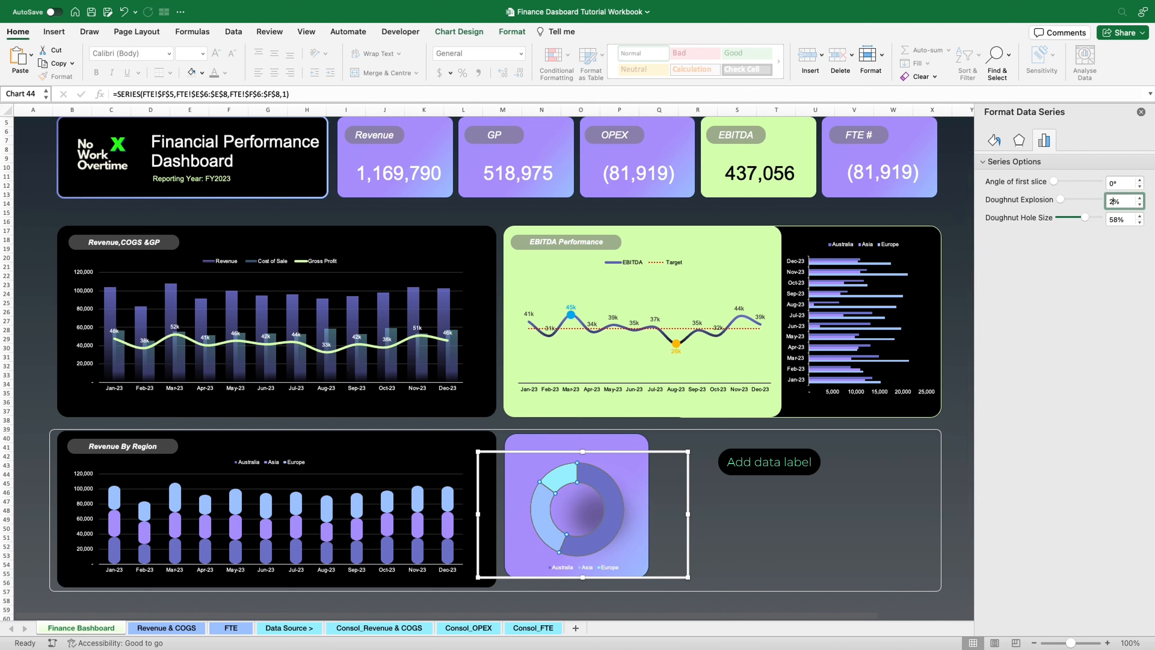
{"action": "type", "text": "2"}
{"action": "key", "text": "Return"}
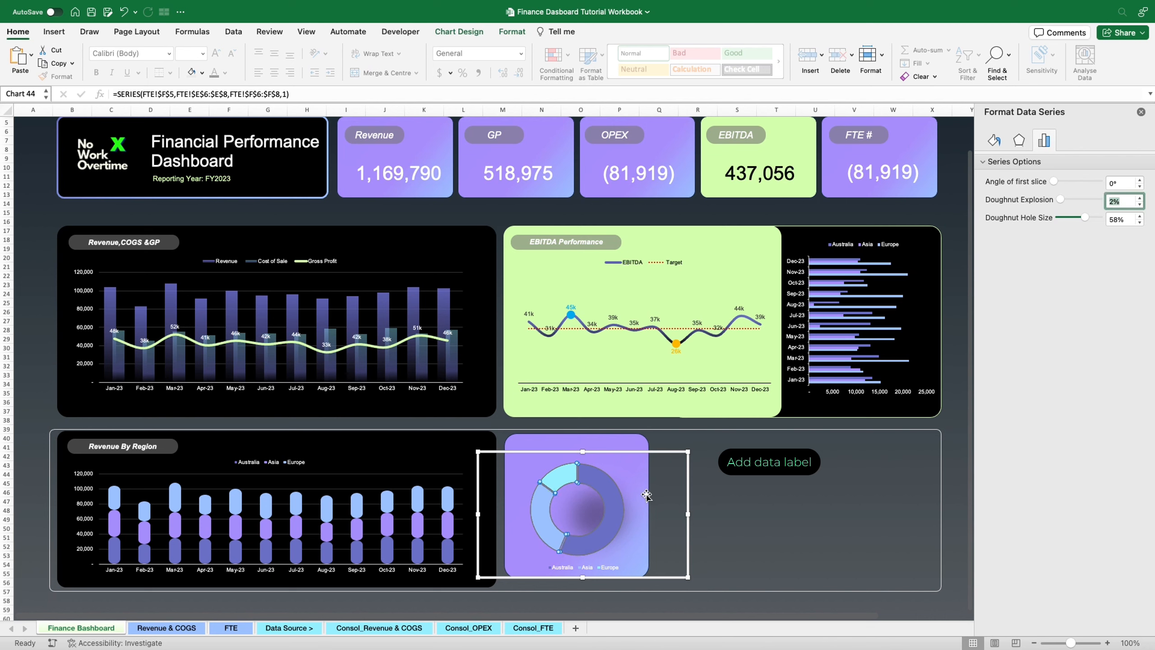
Add data labels to the doughnut series and change their font colour to white
{"action": "right_click", "coordinate": [601, 482]}
{"action": "left_click", "coordinate": [653, 573]}
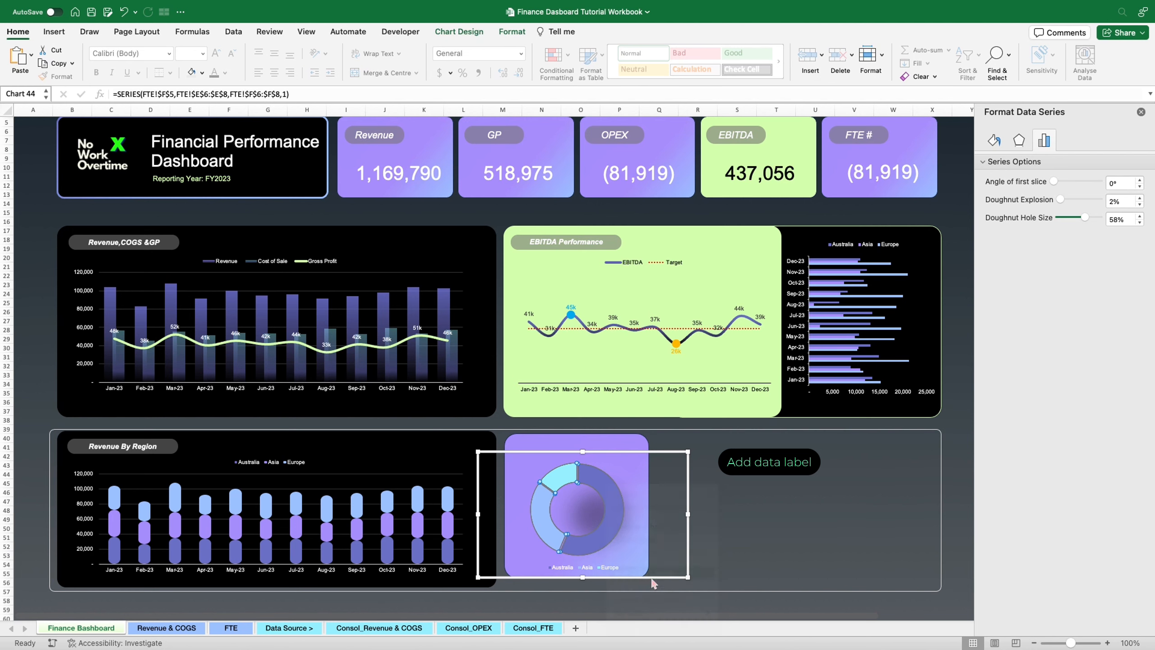
{"action": "left_click", "coordinate": [614, 517]}
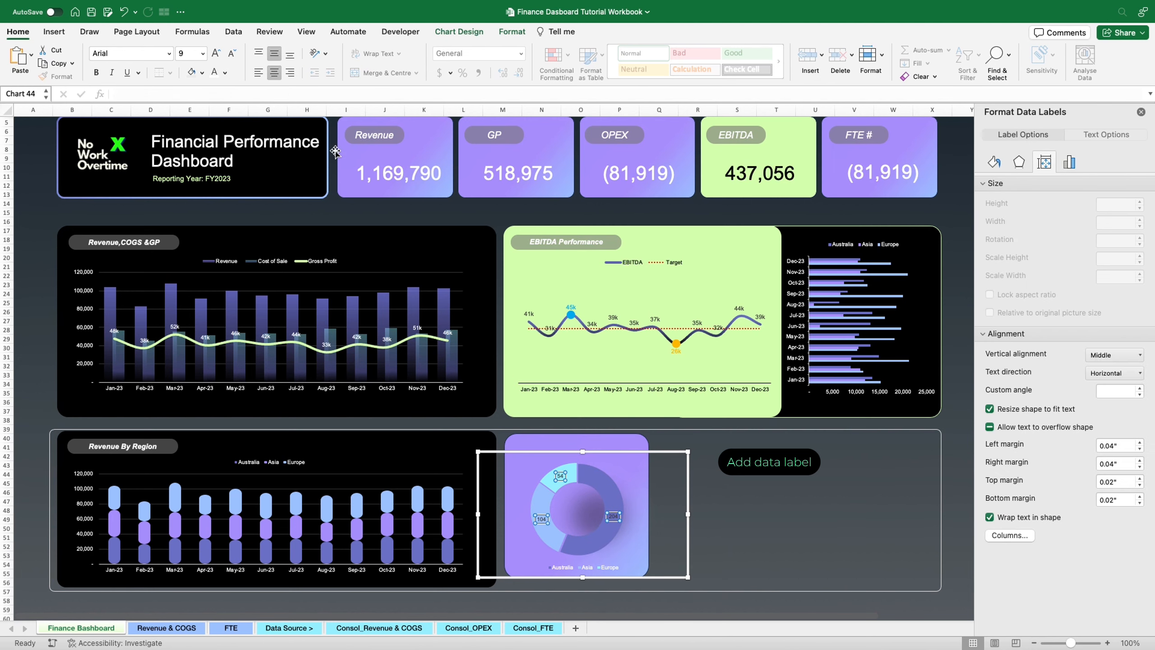
{"action": "left_click", "coordinate": [219, 76]}
{"action": "left_click", "coordinate": [779, 479]}
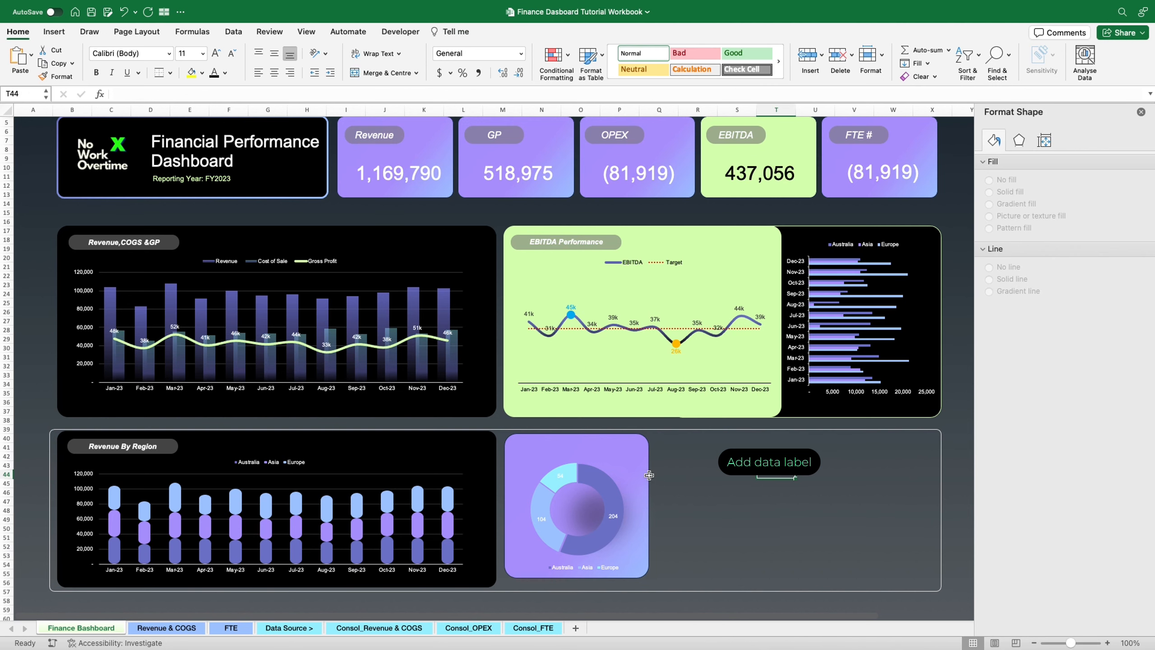
{"action": "left_click", "coordinate": [570, 469]}
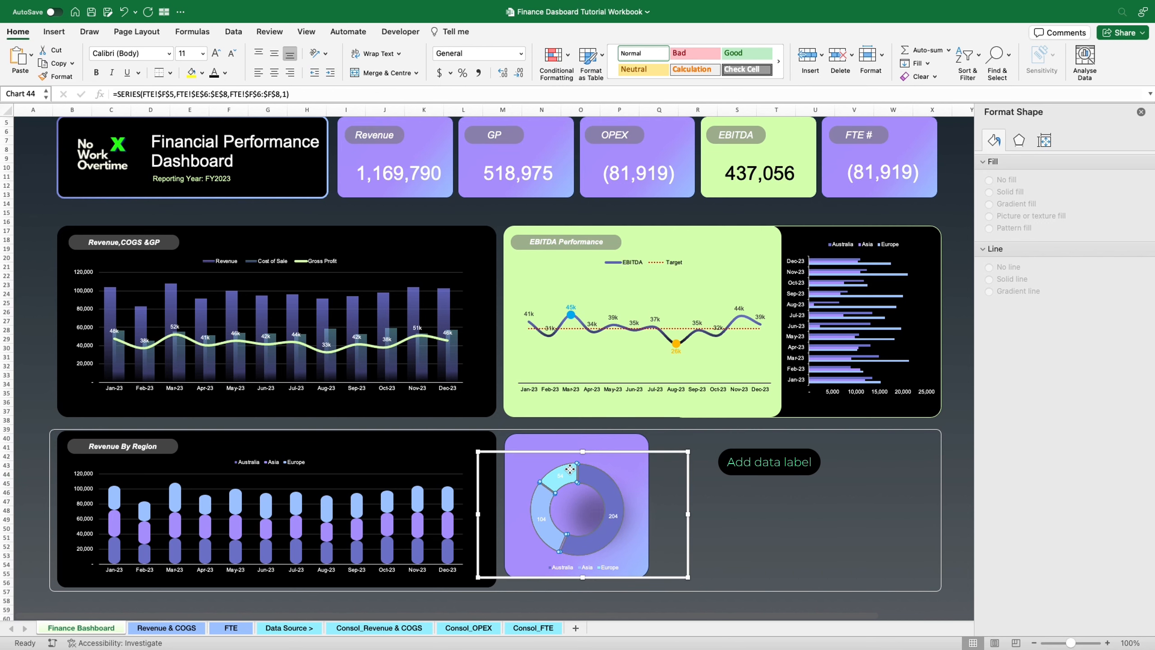
{"action": "left_click", "coordinate": [571, 470]}
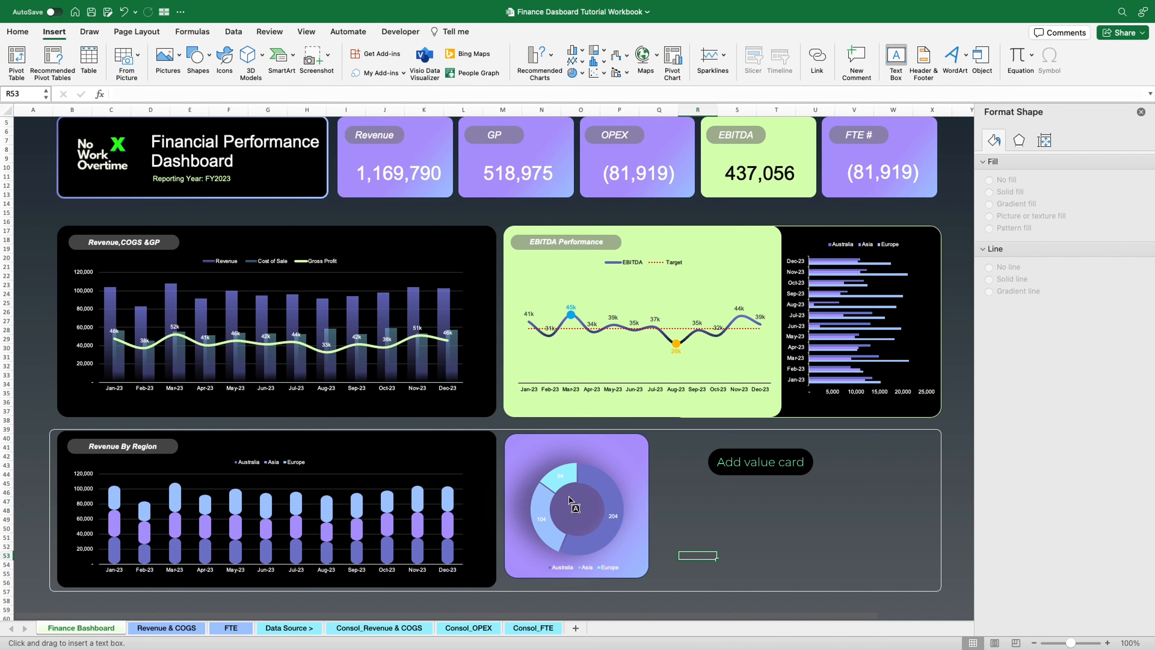
Insert a text box in the doughnut's hole and link it to cell F3 of the FTE sheet
{"action": "left_click_drag", "start_coordinate": [567, 498], "coordinate": [600, 524]}
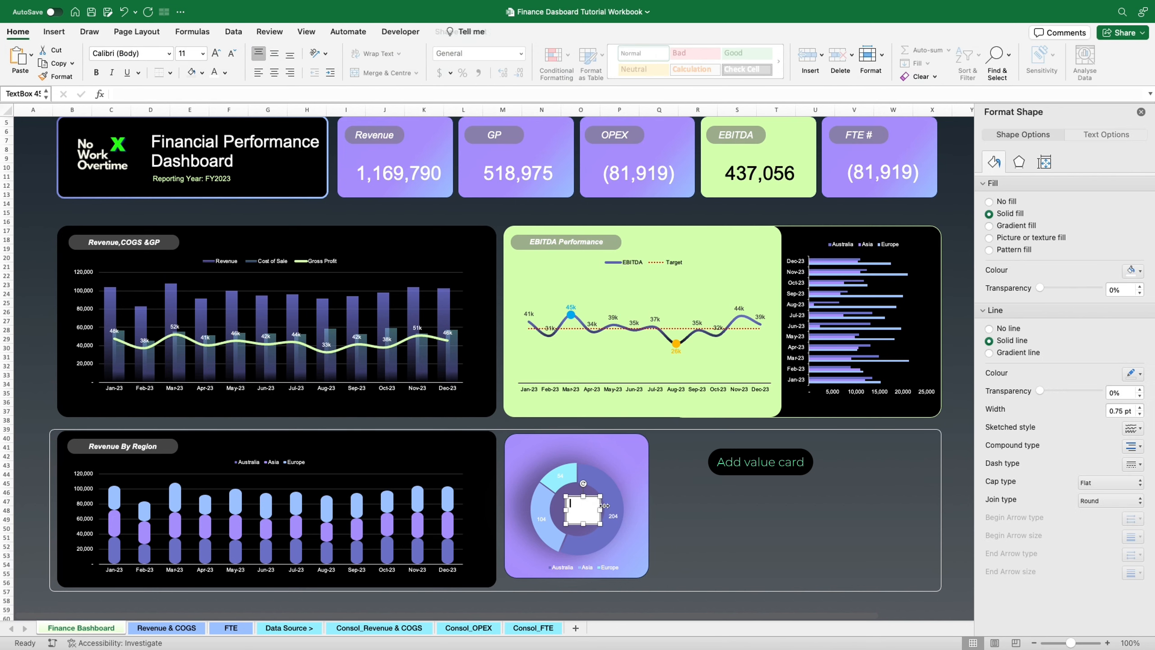
{"action": "left_click", "coordinate": [189, 93]}
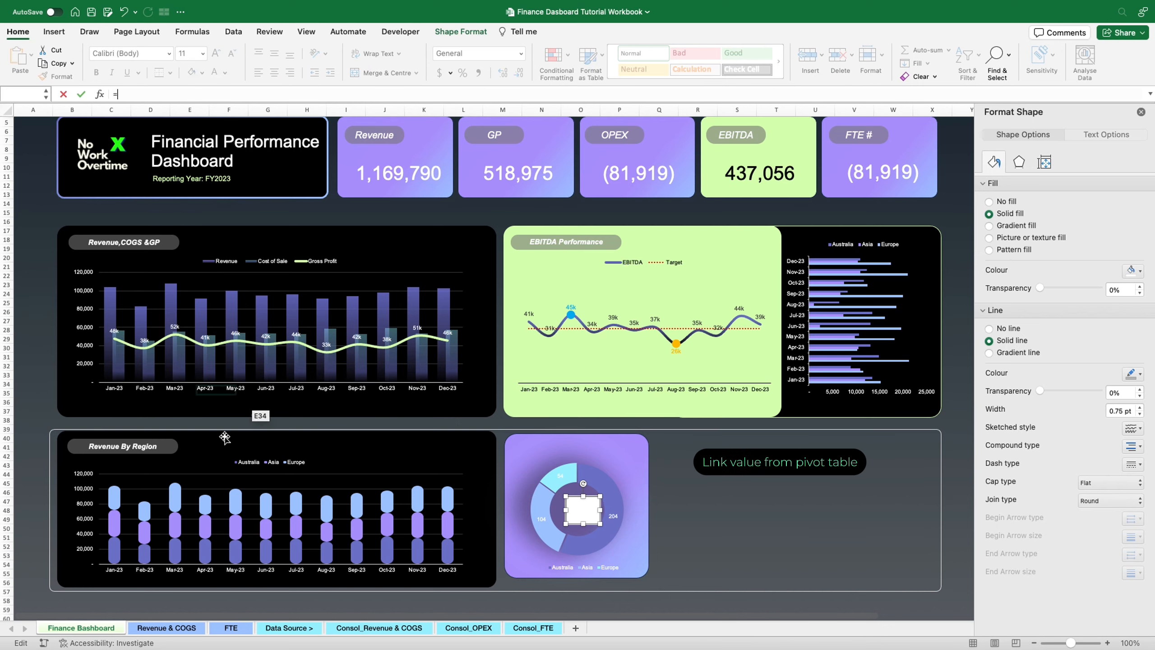
{"action": "left_click", "coordinate": [231, 628]}
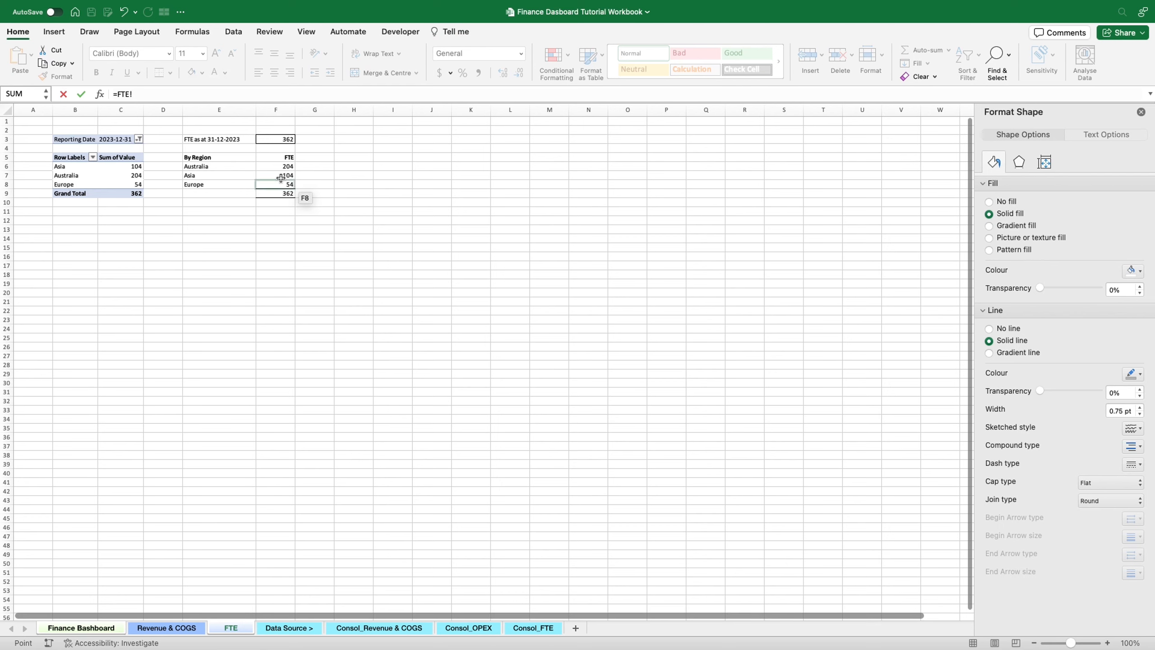
{"action": "left_click", "coordinate": [286, 138]}
{"action": "key", "text": "Return"}
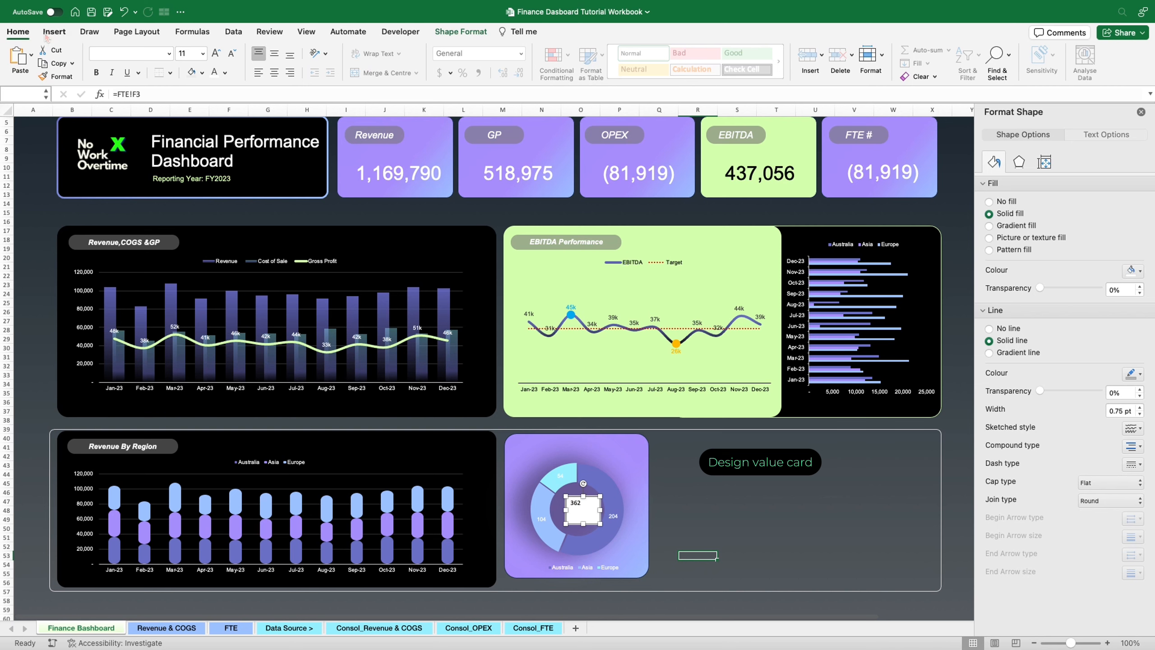
Make the doughnut value card's text white and remove the text box's fill and outline
{"action": "left_click", "coordinate": [101, 51]}
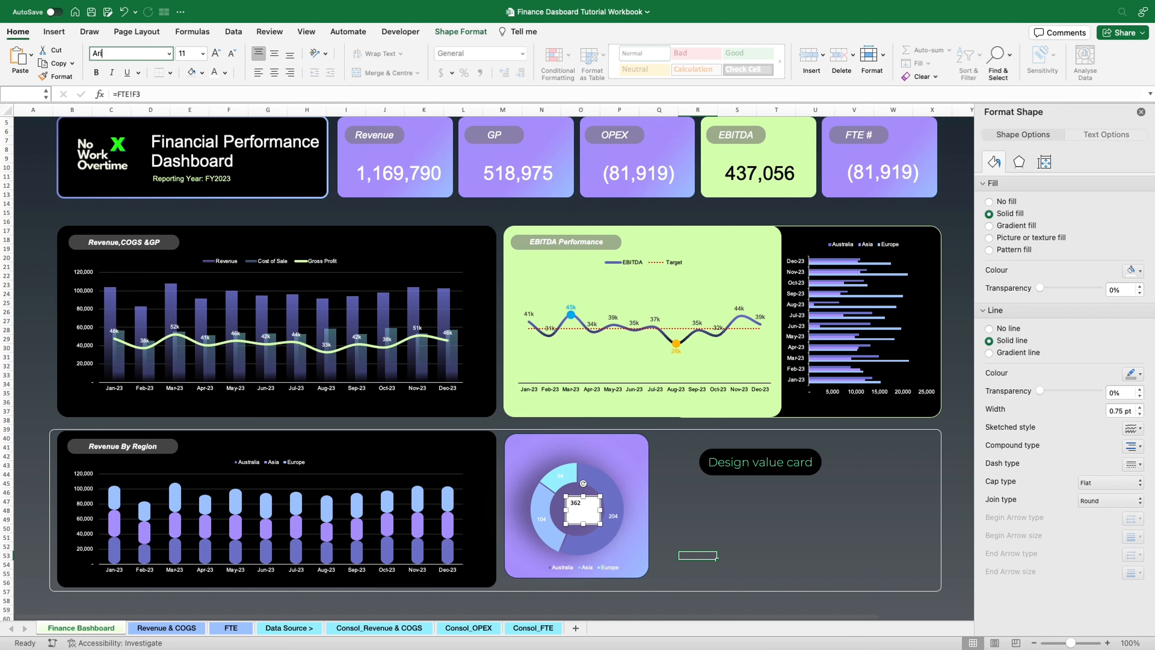
{"action": "key", "text": "Tab"}
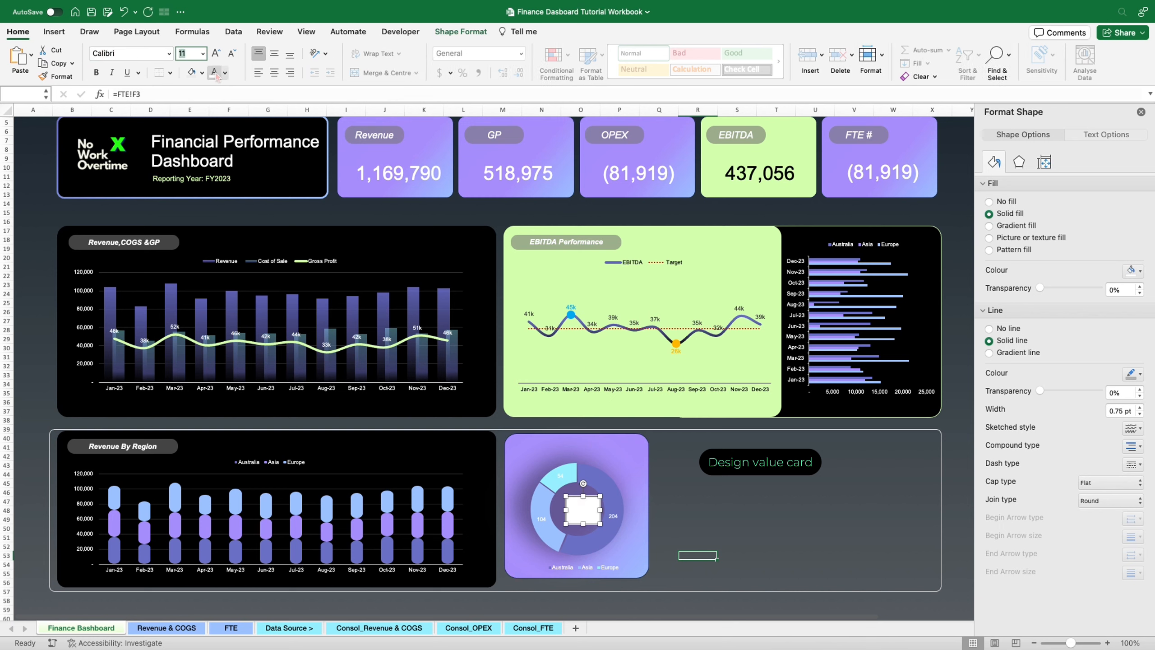
{"action": "left_click", "coordinate": [461, 32]}
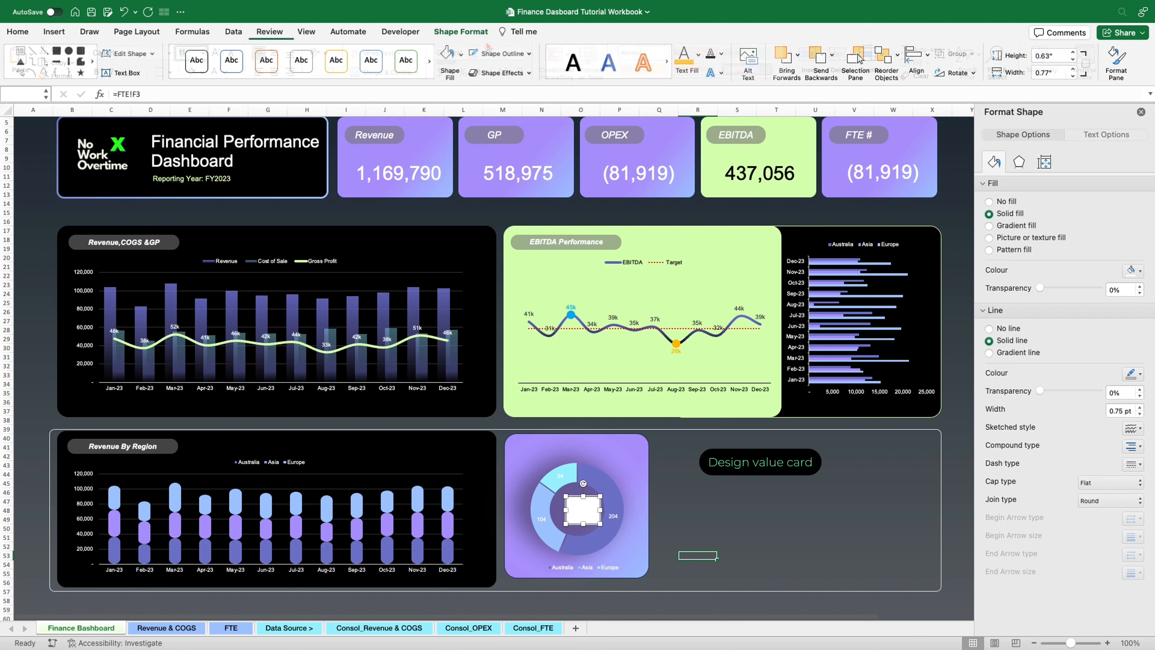
{"action": "left_click", "coordinate": [531, 54]}
{"action": "left_click", "coordinate": [519, 93]}
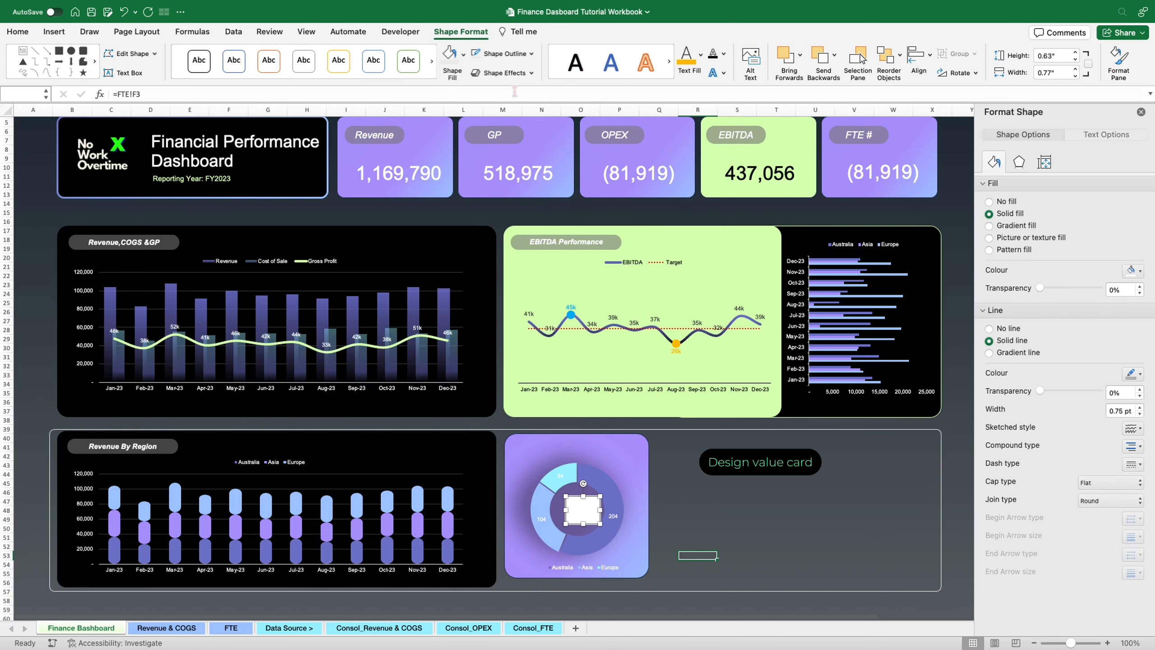
{"action": "left_click", "coordinate": [465, 61]}
{"action": "left_click", "coordinate": [473, 78]}
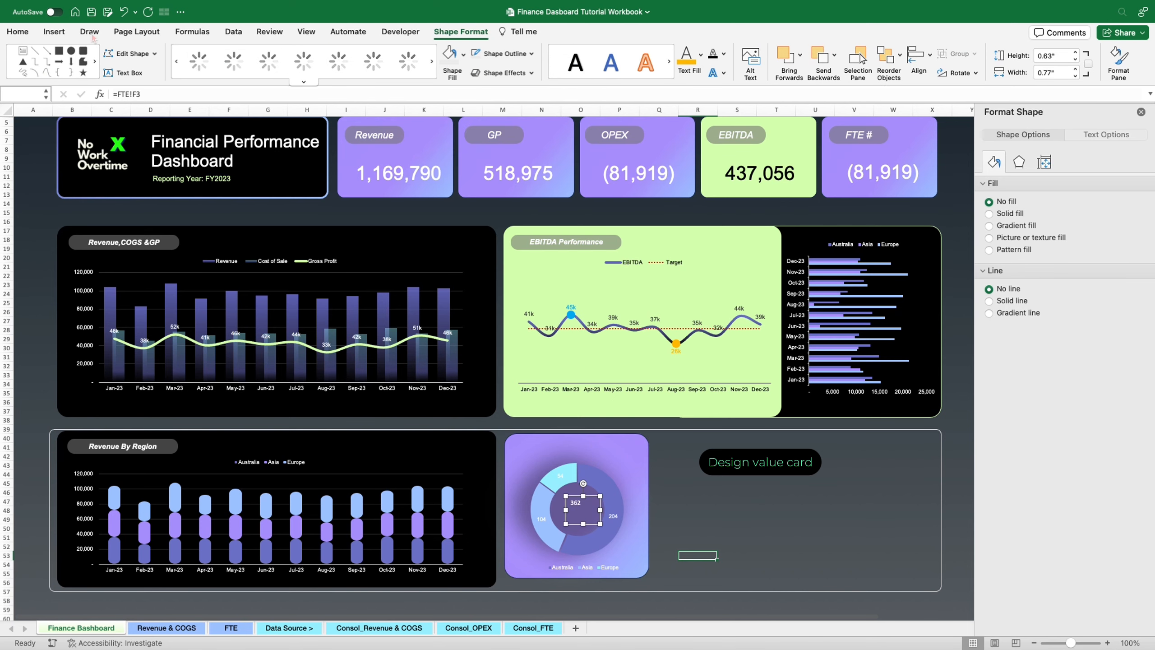
Centre the value card's text horizontally and vertically and enlarge its font size to 24
{"action": "left_click", "coordinate": [18, 32]}
{"action": "left_click", "coordinate": [274, 72]}
{"action": "left_click", "coordinate": [273, 55]}
{"action": "left_click", "coordinate": [216, 53]}
{"action": "left_click", "coordinate": [216, 54]}
{"action": "left_click", "coordinate": [217, 54]}
{"action": "left_click", "coordinate": [217, 54]}
{"action": "left_click", "coordinate": [217, 54]}
{"action": "left_click", "coordinate": [217, 54]}
{"action": "left_click", "coordinate": [216, 53]}
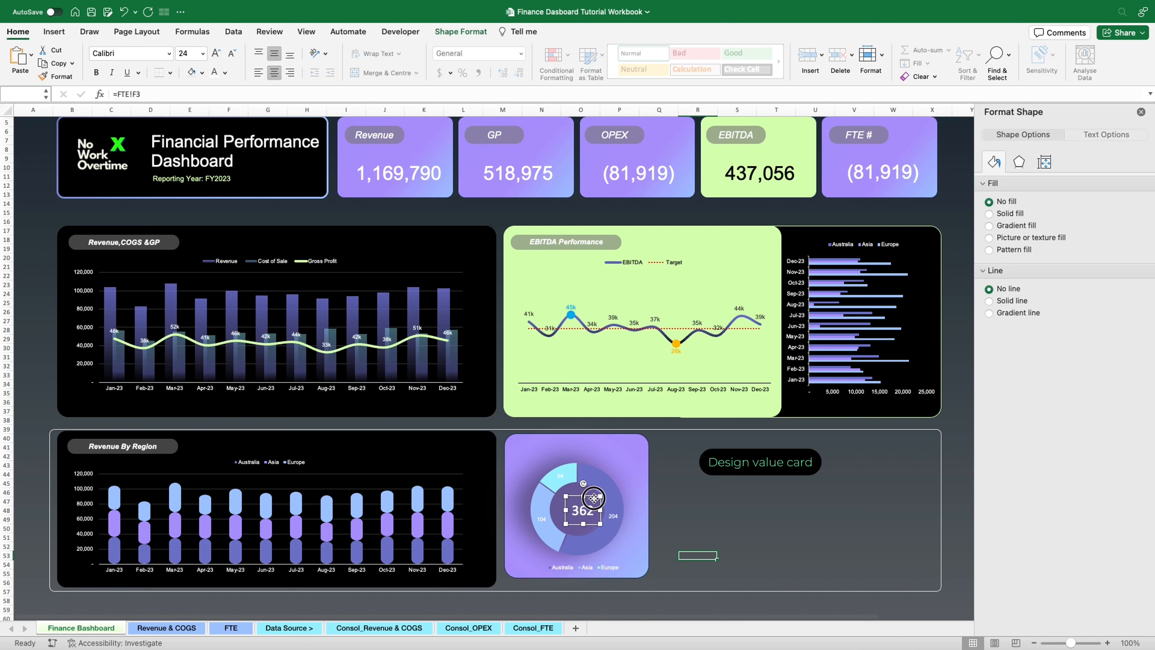
Centre the doughnut's value card, the FTE chart and the shadow oval horizontally with one another
{"action": "mouse_move", "coordinate": [596, 496]}
{"action": "left_mouse_down"}
{"action": "mouse_move", "coordinate": [612, 510]}
{"action": "mouse_move", "coordinate": [605, 495]}
{"action": "left_mouse_up"}
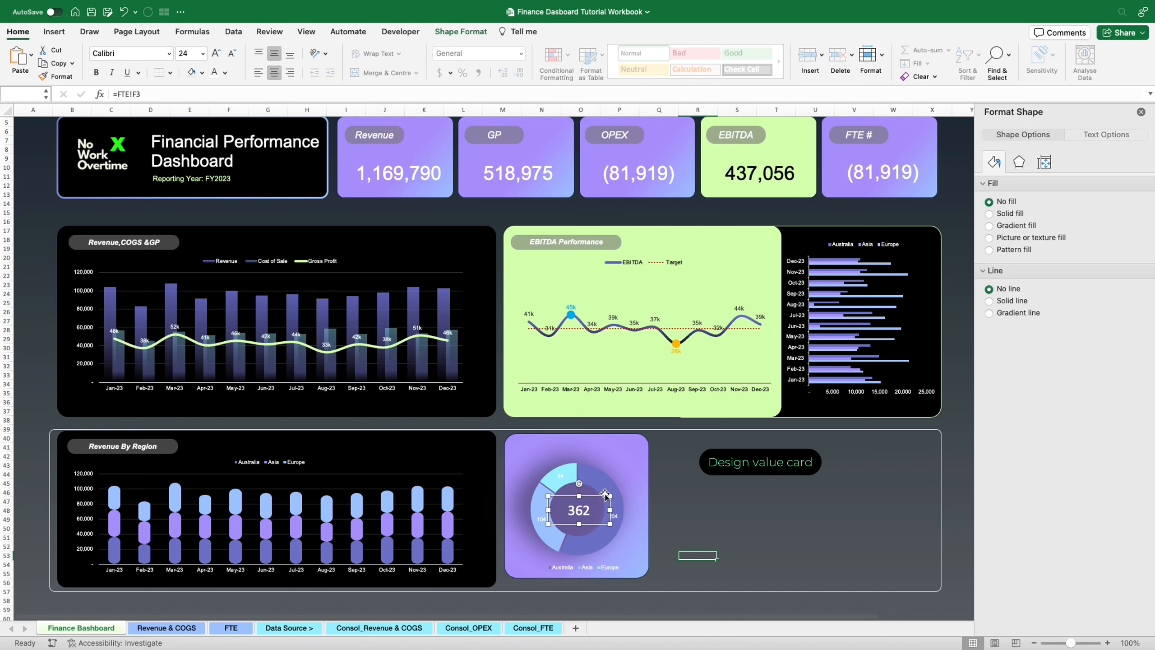
{"action": "left_click", "coordinate": [606, 451], "text": "shift"}
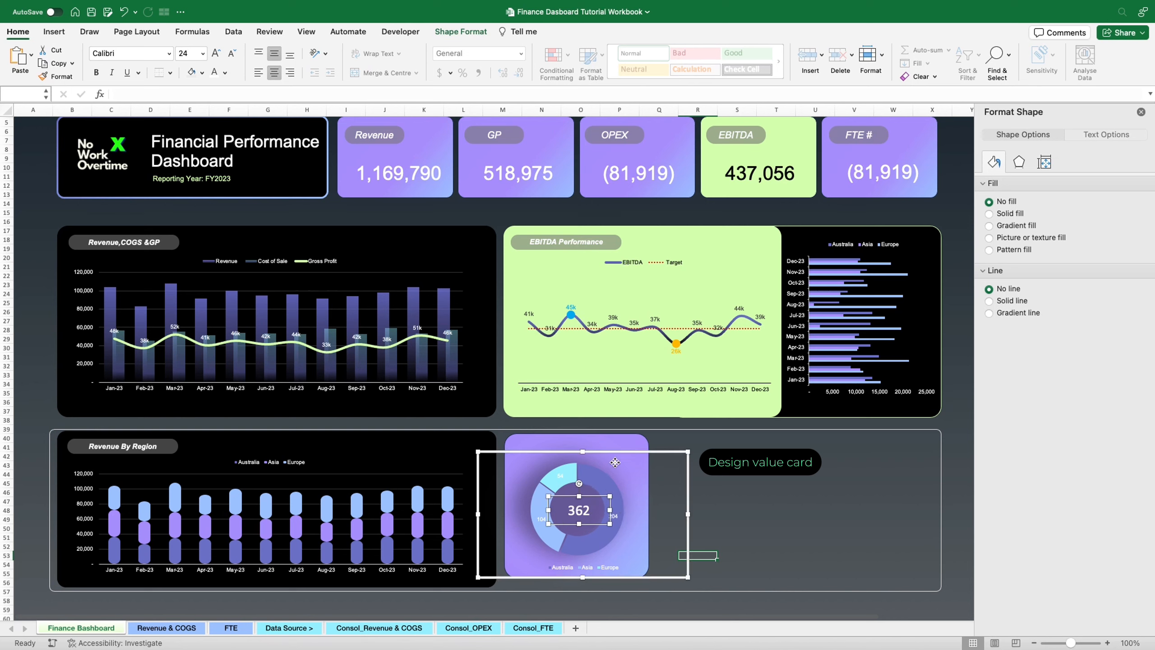
{"action": "left_click", "coordinate": [604, 440], "text": "shift"}
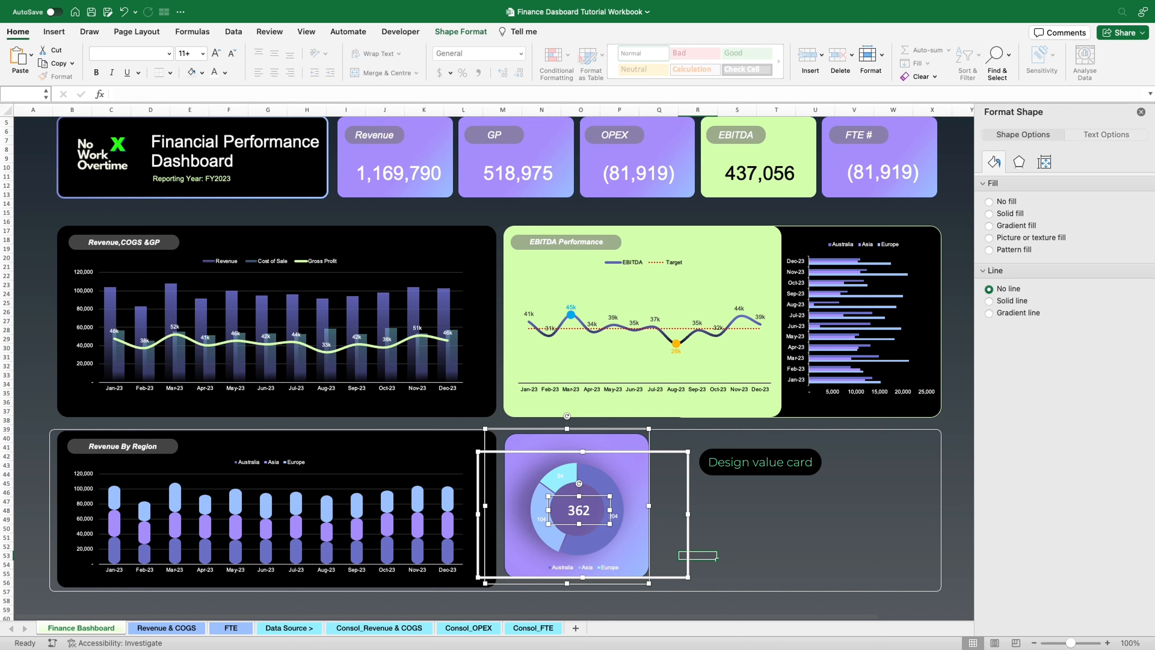
{"action": "left_click", "coordinate": [468, 32]}
{"action": "left_click", "coordinate": [957, 58]}
{"action": "left_click", "coordinate": [988, 103]}
{"action": "left_click", "coordinate": [737, 447]}
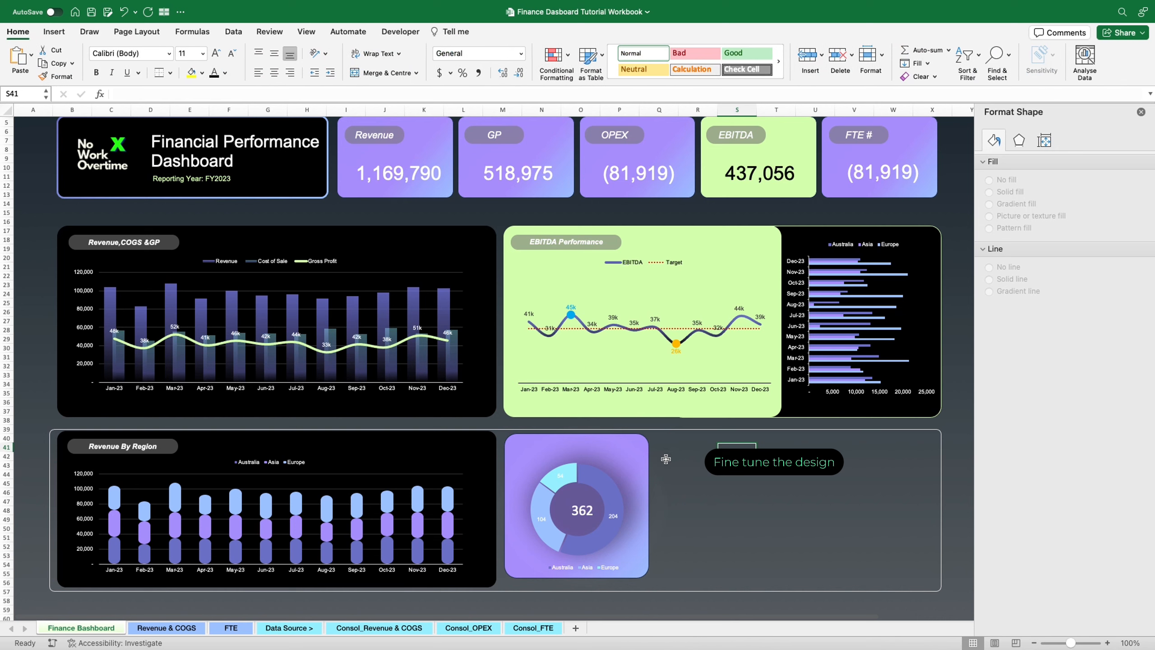
Narrow the FTE doughnut chart to the width of its purple card and enlarge the plot area around the value card
{"action": "left_click", "coordinate": [612, 471]}
{"action": "left_click_drag", "start_coordinate": [689, 514], "coordinate": [649, 514]}
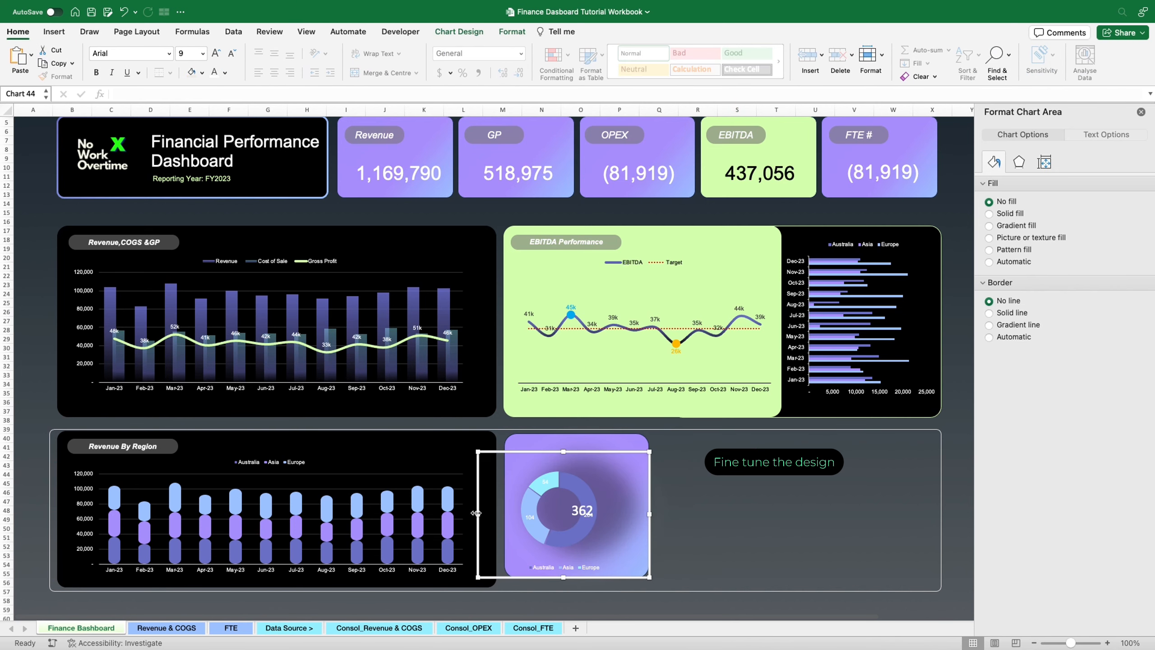
{"action": "left_click_drag", "start_coordinate": [476, 513], "coordinate": [502, 512]}
{"action": "left_click", "coordinate": [602, 483]}
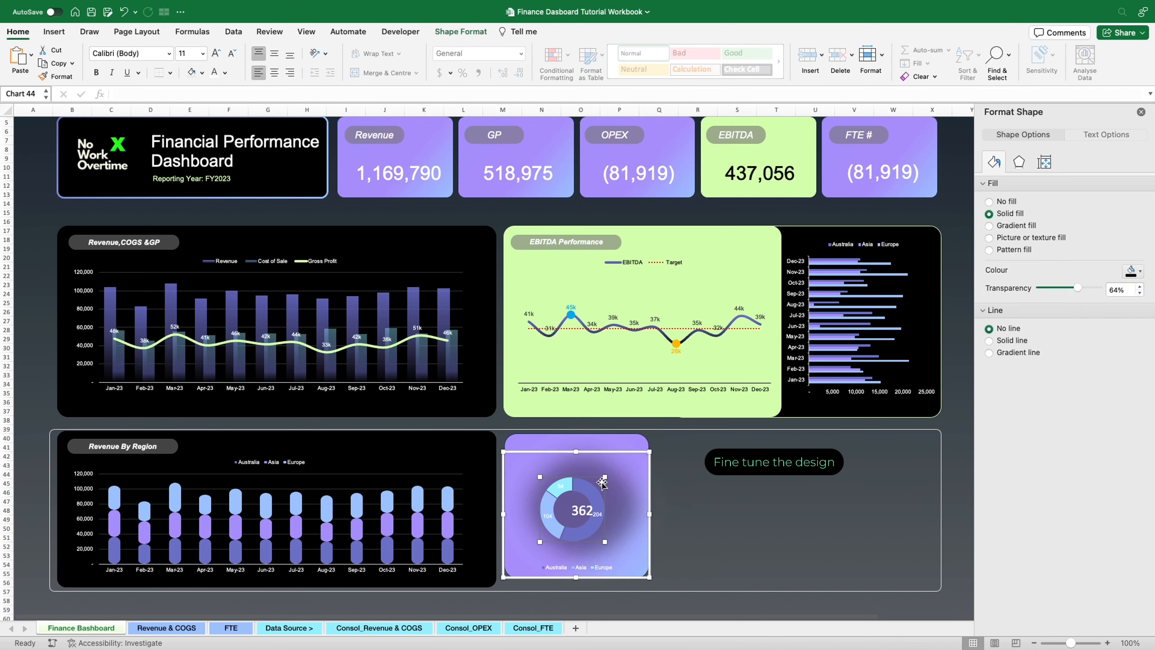
{"action": "left_click_drag", "start_coordinate": [604, 477], "coordinate": [623, 465]}
{"action": "left_click_drag", "start_coordinate": [540, 548], "coordinate": [525, 561]}
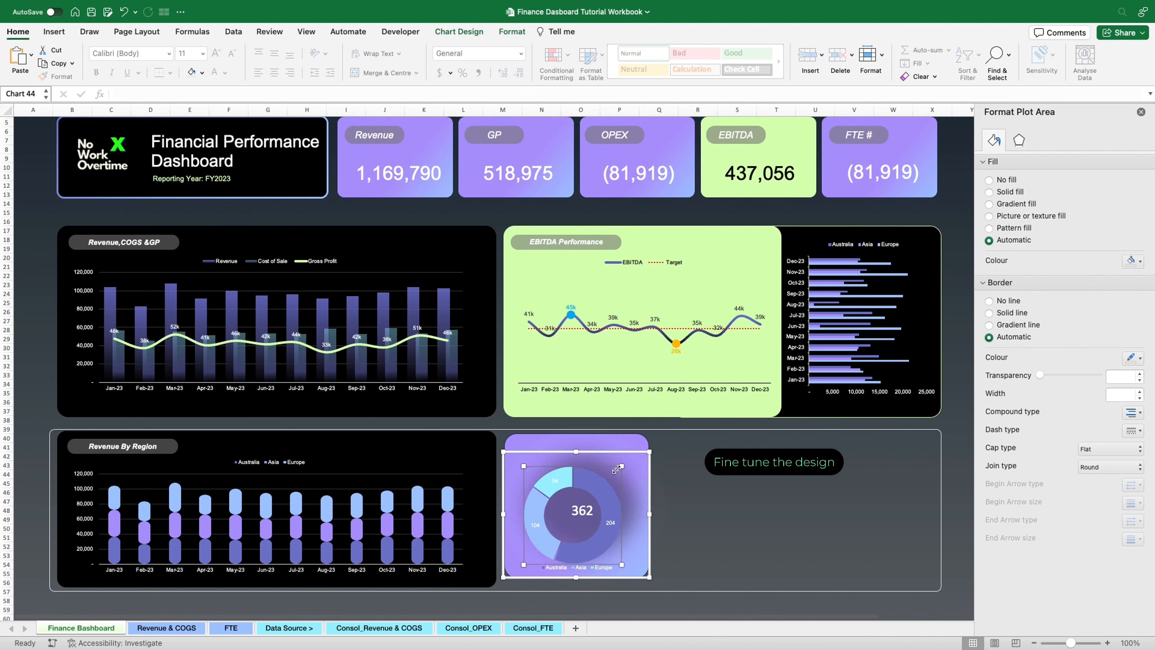
{"action": "left_click_drag", "start_coordinate": [615, 468], "coordinate": [620, 460]}
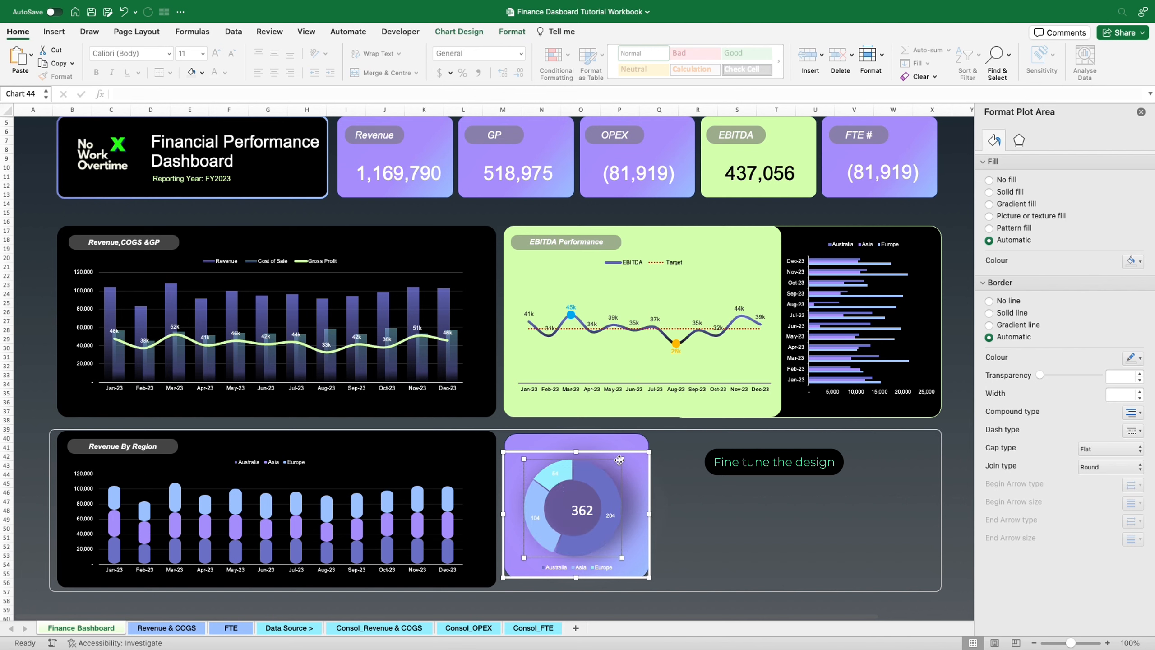
{"action": "left_click_drag", "start_coordinate": [622, 556], "coordinate": [624, 559]}
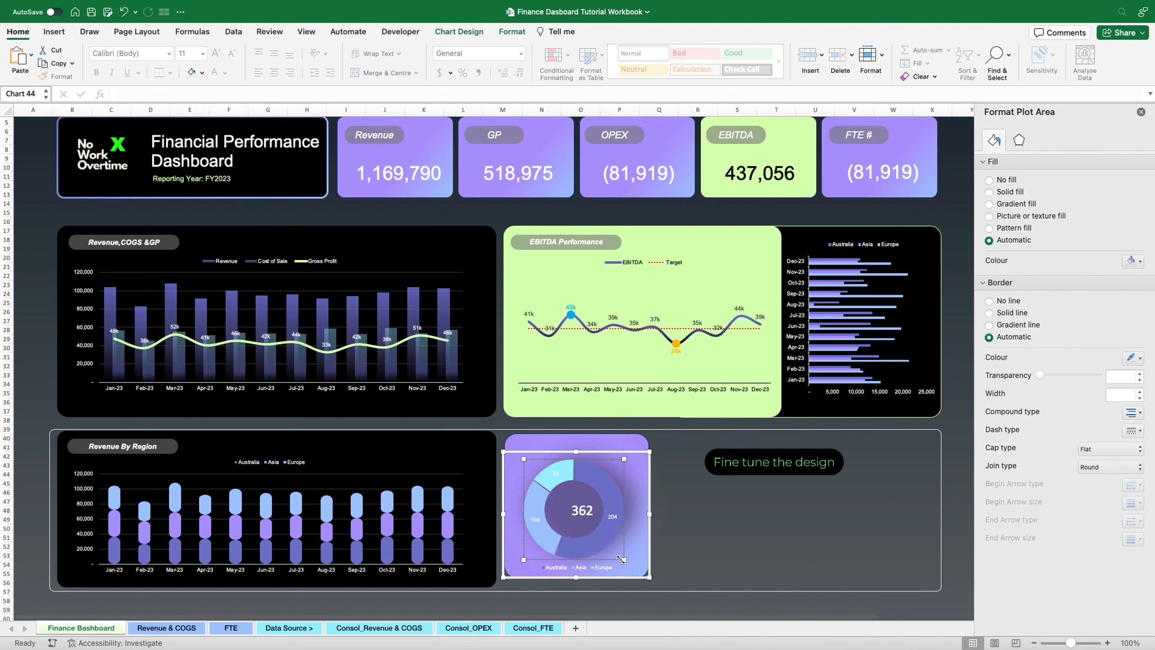
Try to centre the value card horizontally with the shadow oval behind the doughnut
{"action": "left_click", "coordinate": [584, 514]}
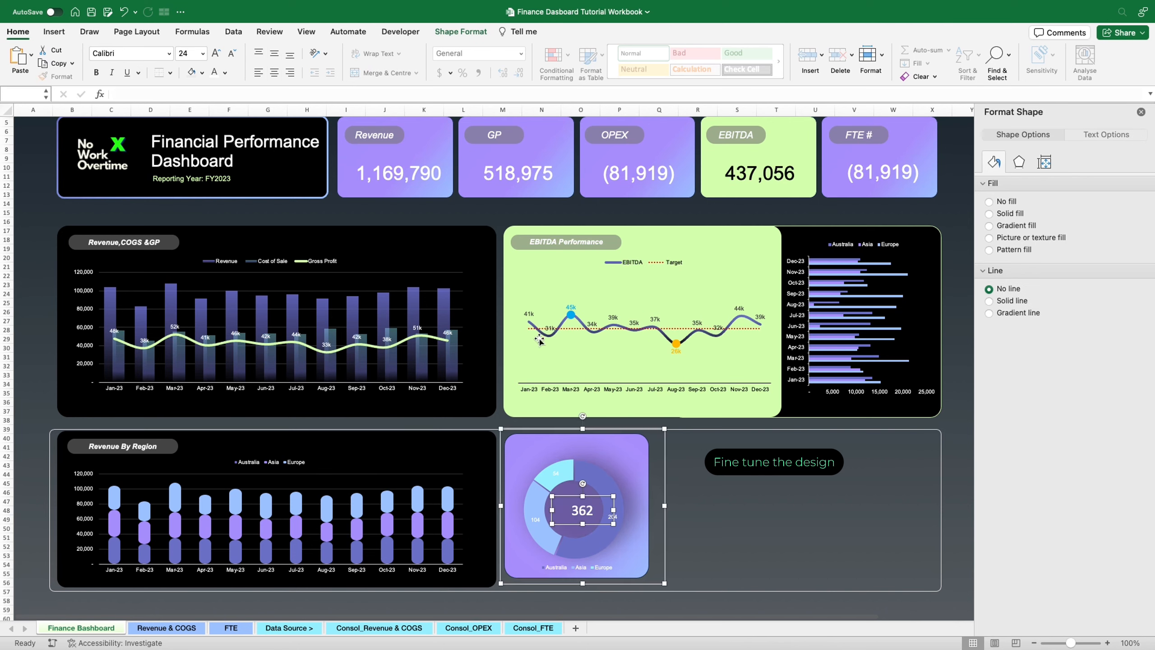
{"action": "left_click", "coordinate": [460, 31]}
{"action": "left_click", "coordinate": [918, 54]}
{"action": "left_click", "coordinate": [919, 111]}
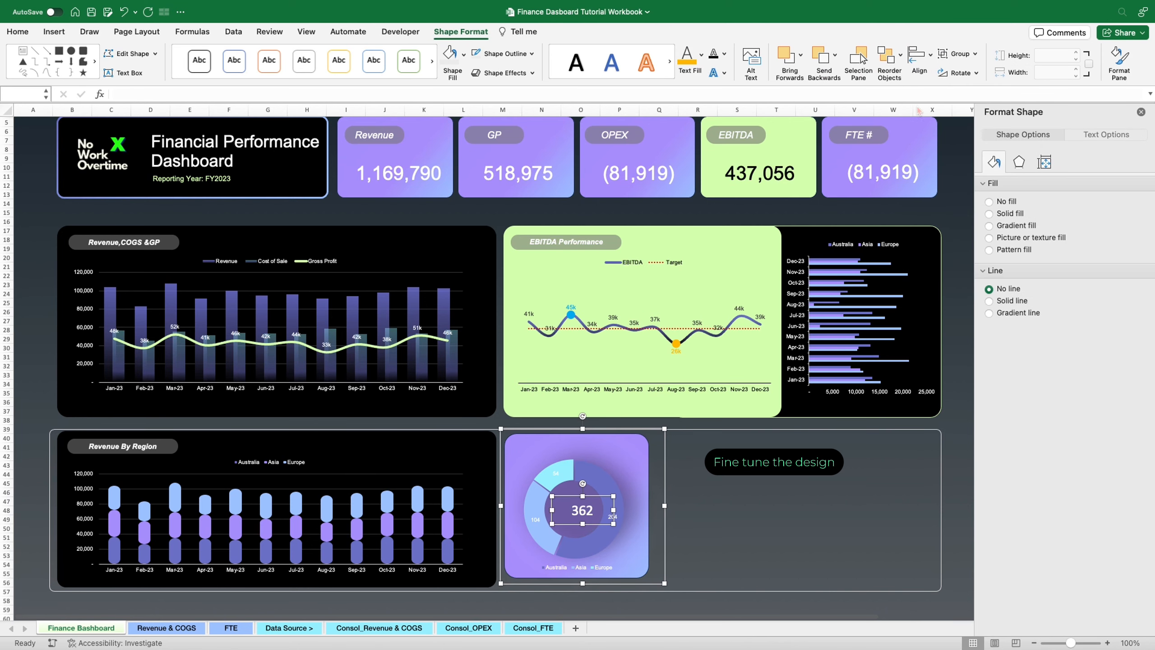
{"action": "left_click", "coordinate": [630, 448]}
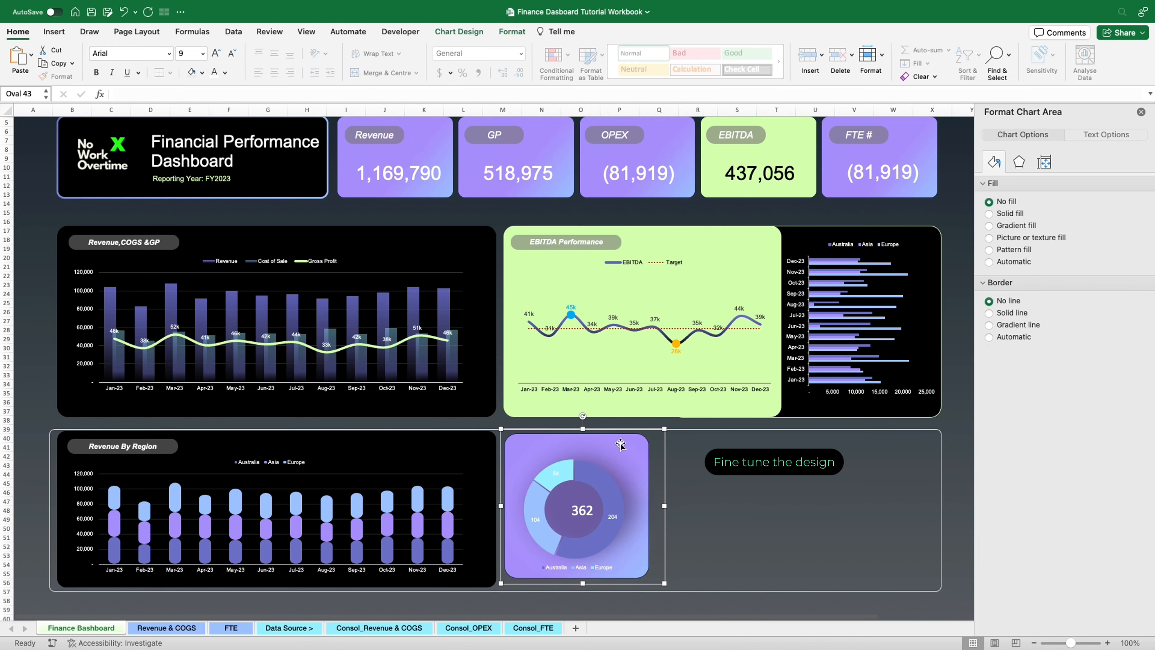
Nudge the value card towards the doughnut's centre and shrink the shadow oval behind the chart
{"action": "left_click", "coordinate": [597, 504]}
{"action": "left_click_drag", "start_coordinate": [598, 498], "coordinate": [585, 498]}
{"action": "left_click_drag", "start_coordinate": [596, 498], "coordinate": [596, 498]}
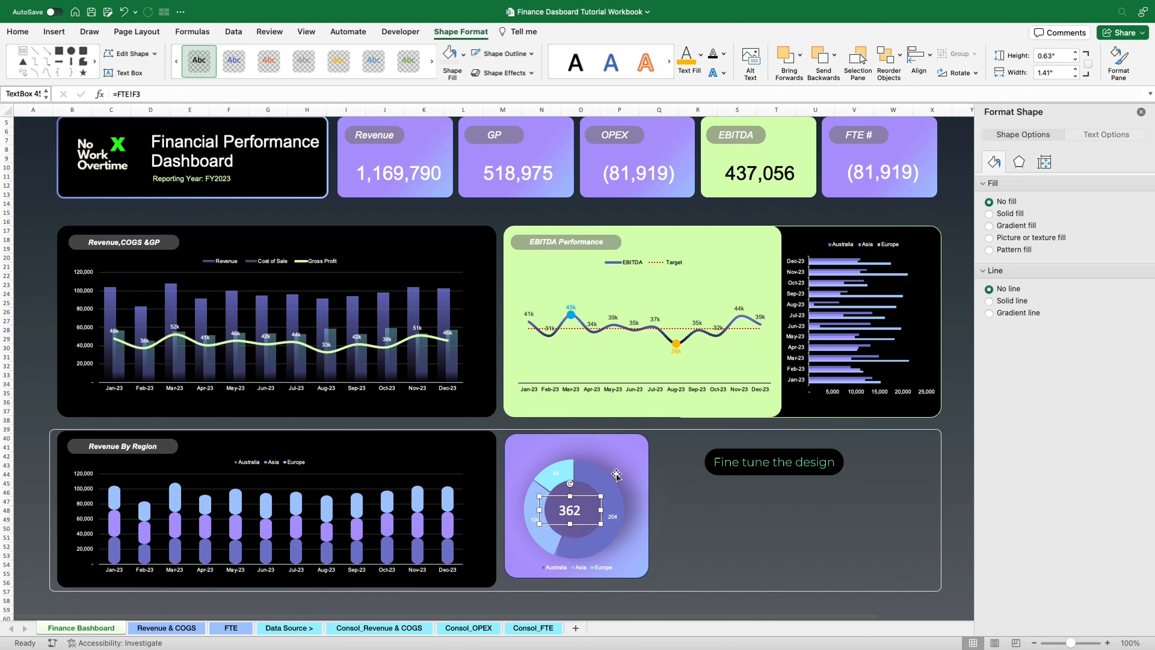
{"action": "left_click", "coordinate": [591, 440]}
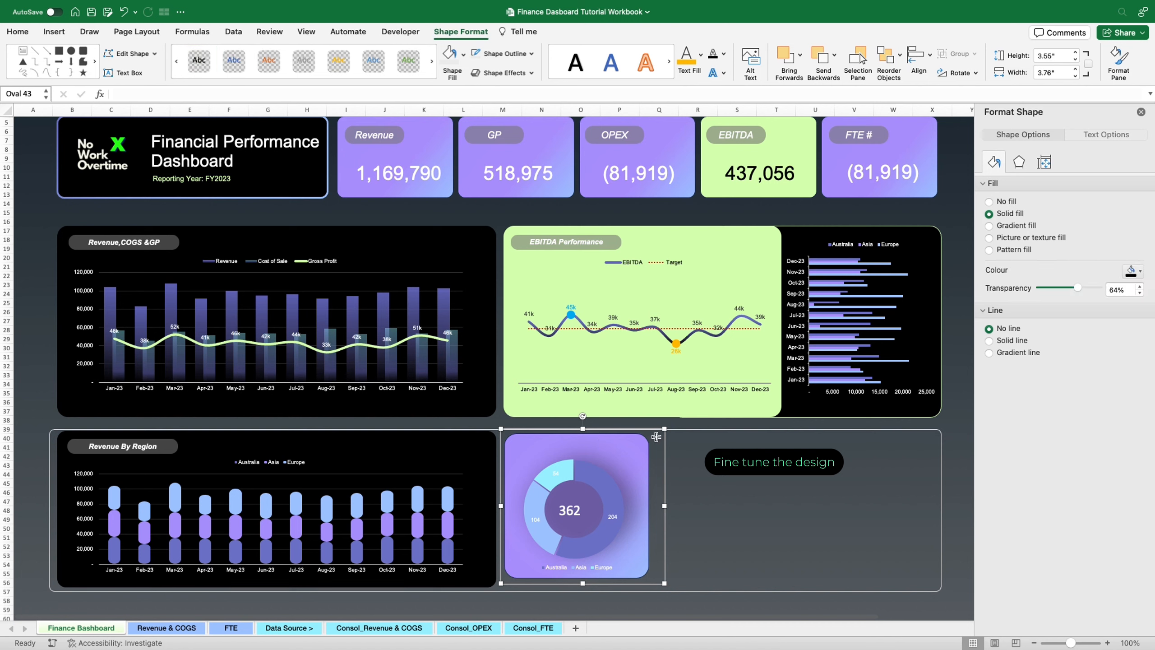
{"action": "left_click_drag", "start_coordinate": [664, 429], "coordinate": [644, 444]}
Centre the value card horizontally on the purple FTE card
{"action": "left_click", "coordinate": [605, 438]}
{"action": "left_click", "coordinate": [570, 510], "text": "shift"}
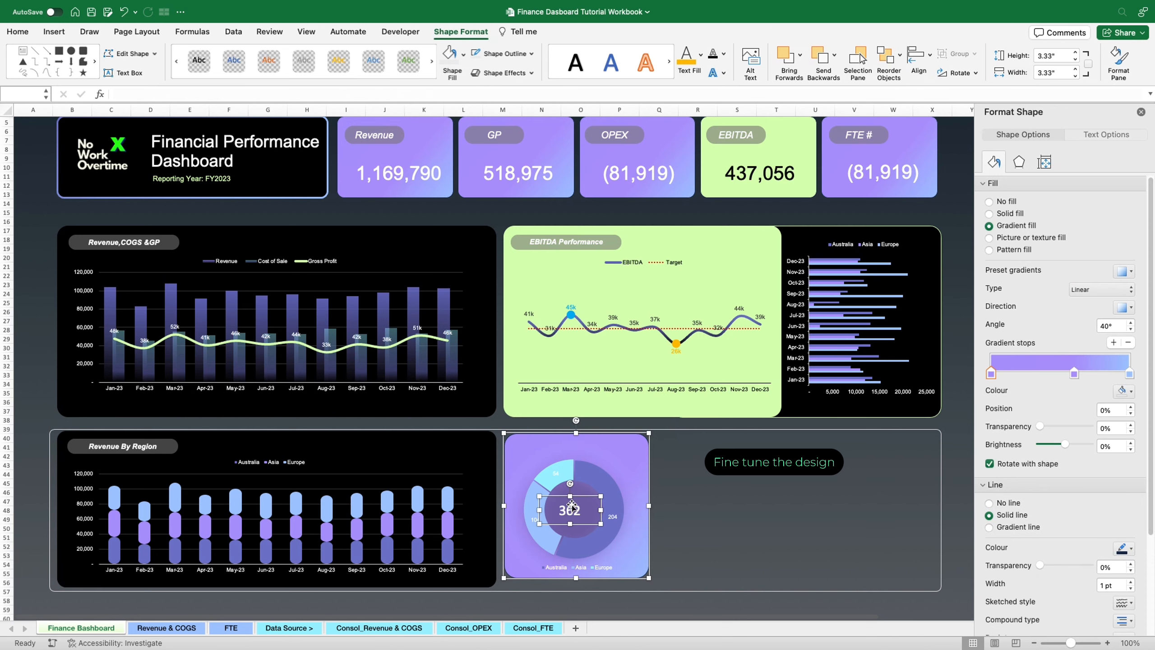
{"action": "left_click", "coordinate": [921, 55]}
{"action": "left_click", "coordinate": [930, 107]}
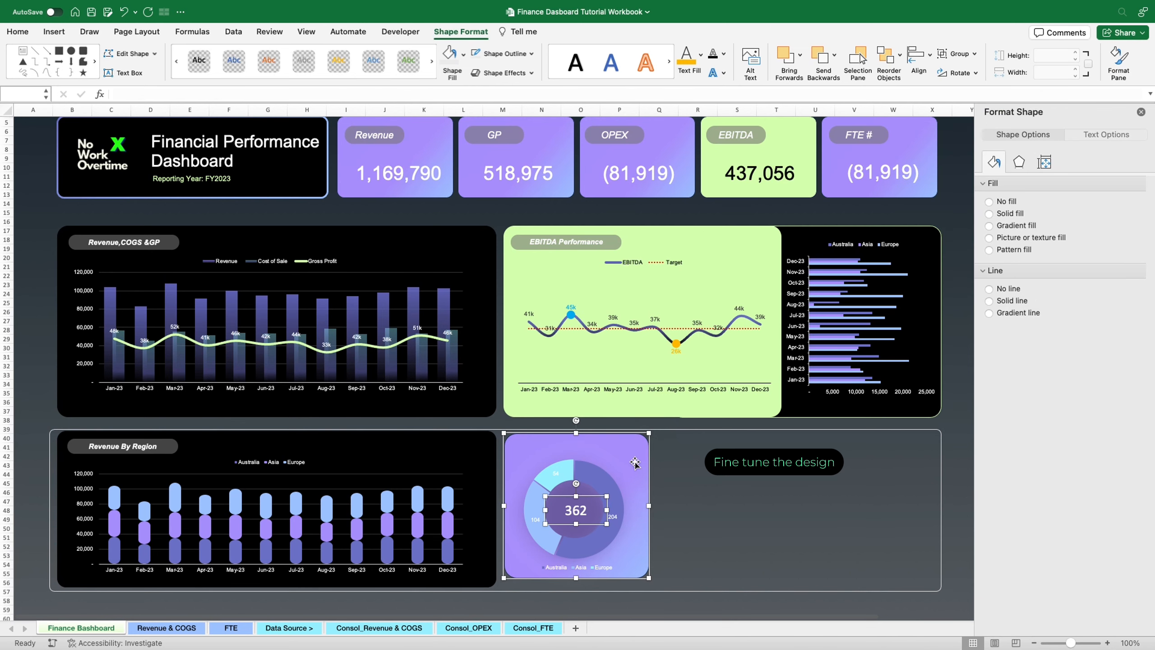
Resize the shadow oval to about 3.48" high by 3.93" wide and offset it below and beyond the doughnut
{"action": "left_click", "coordinate": [641, 518]}
{"action": "left_click_drag", "start_coordinate": [645, 443], "coordinate": [665, 431]}
{"action": "left_click_drag", "start_coordinate": [662, 440], "coordinate": [665, 445]}
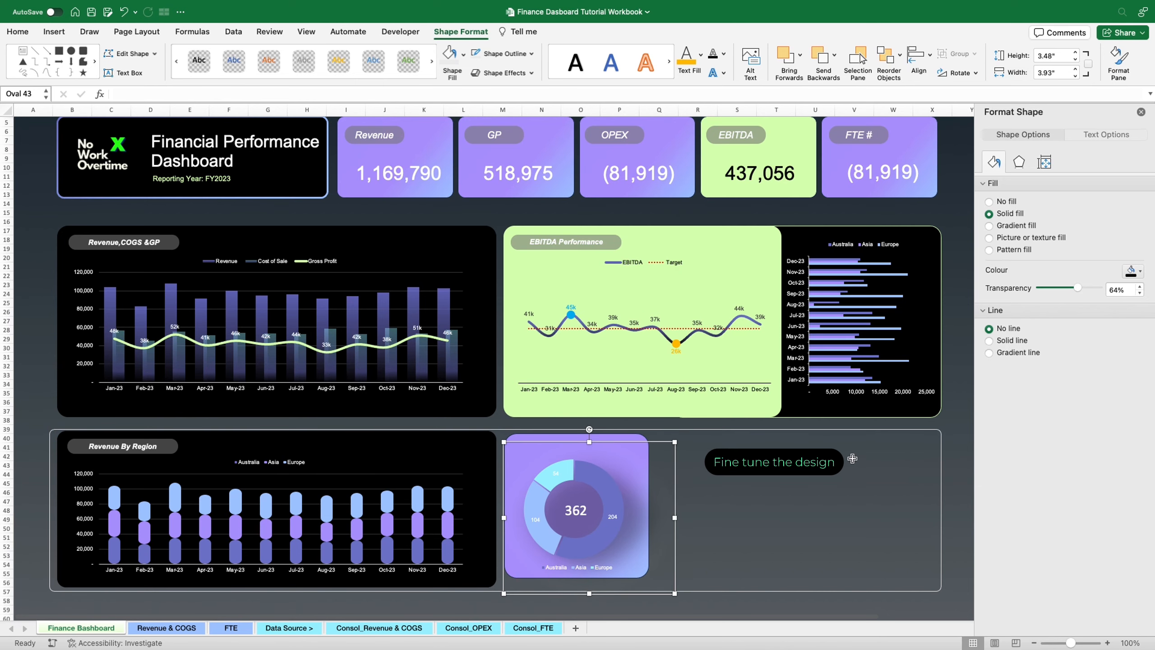
Recolour the doughnut's Europe slice with a solid standard dark blue fill
{"action": "left_click", "coordinate": [567, 465]}
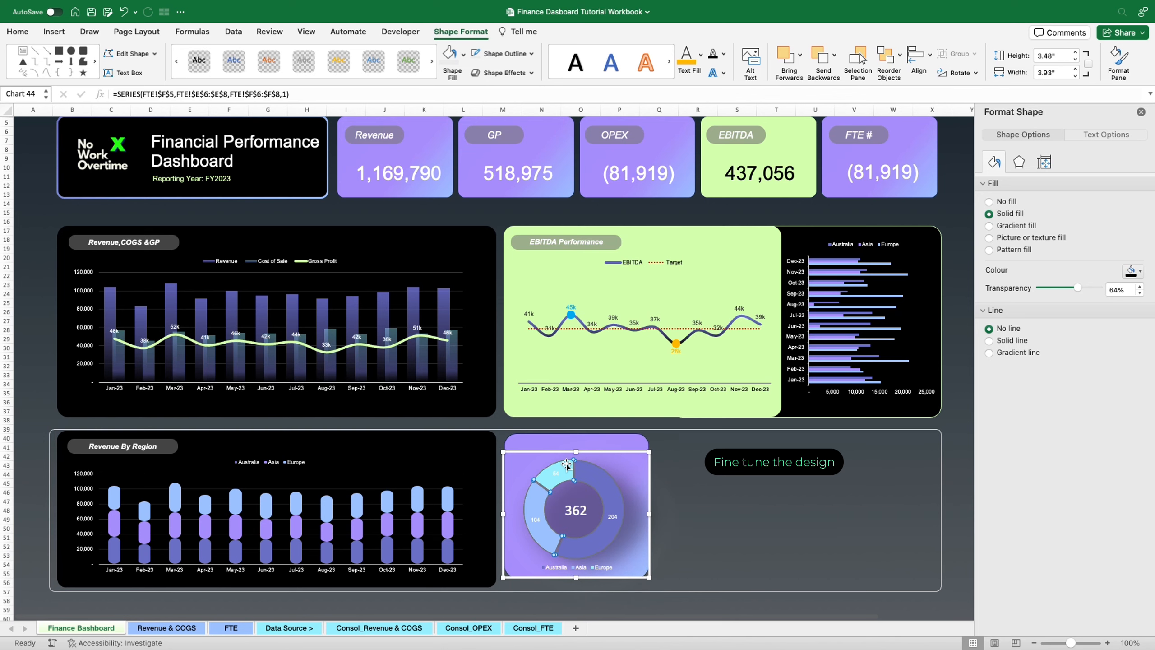
{"action": "left_click", "coordinate": [566, 463]}
{"action": "left_click", "coordinate": [994, 140]}
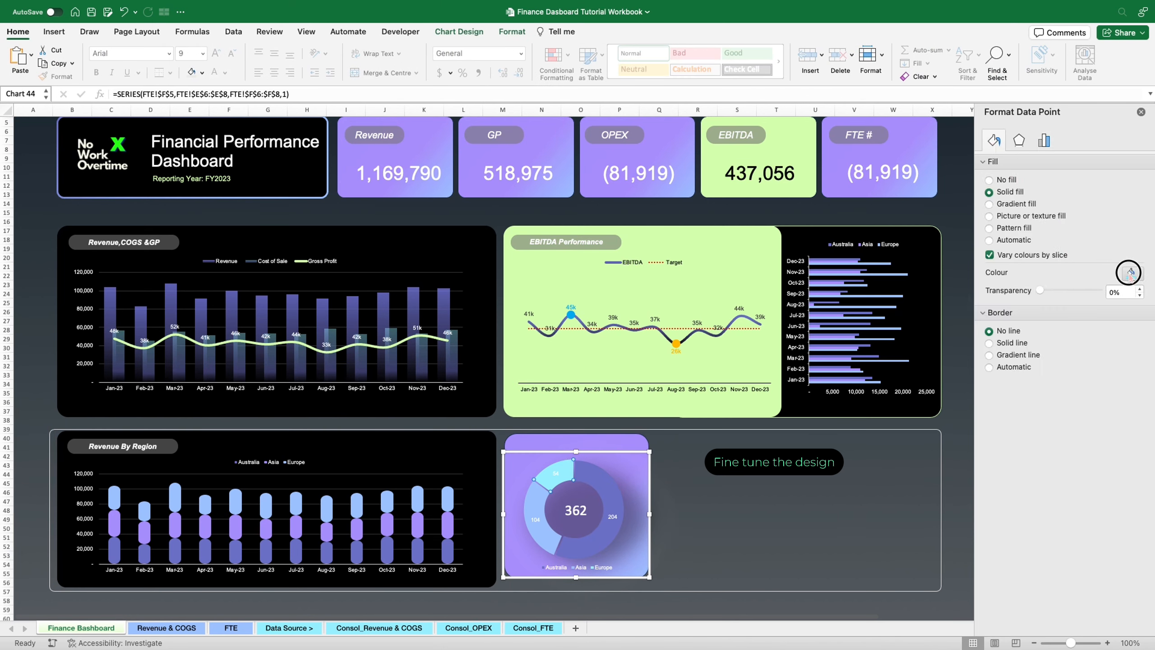
{"action": "left_click", "coordinate": [1133, 272]}
{"action": "left_click", "coordinate": [1091, 420]}
{"action": "left_click", "coordinate": [1133, 272]}
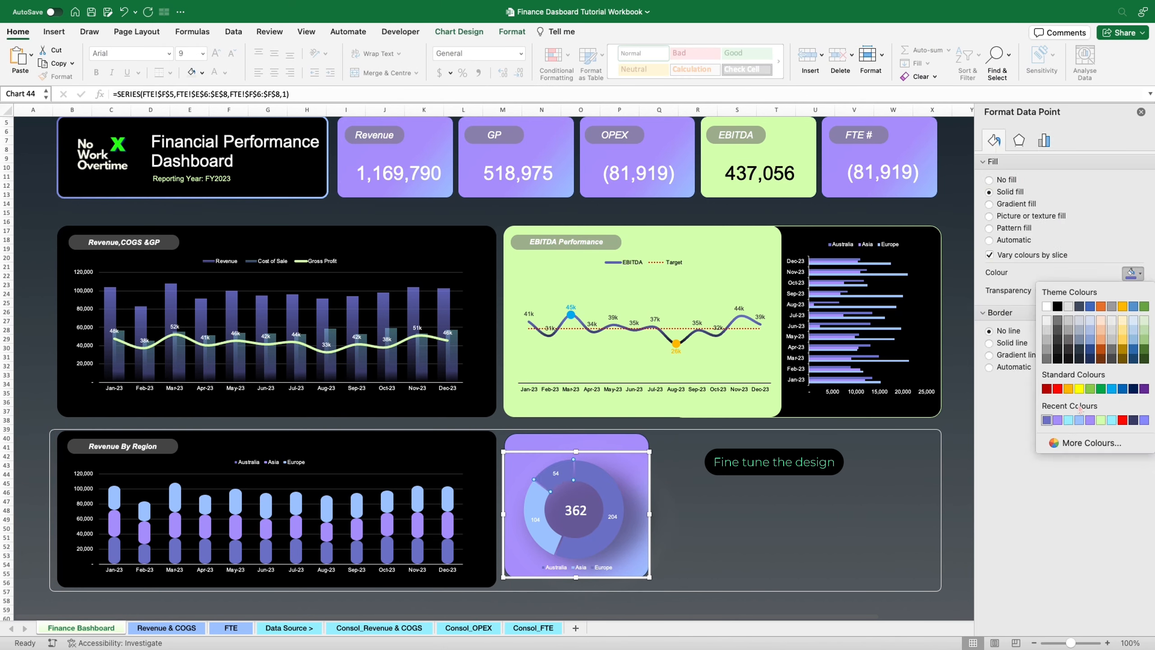
{"action": "left_click", "coordinate": [1102, 420]}
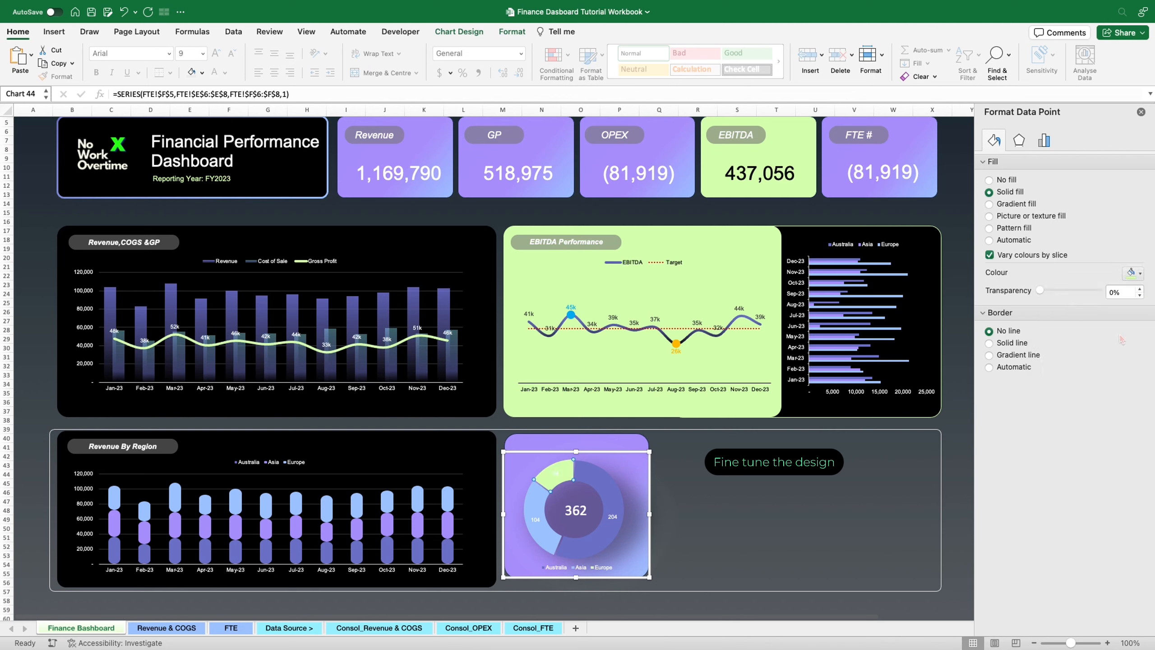
{"action": "left_click", "coordinate": [1141, 272]}
{"action": "left_click", "coordinate": [1134, 388]}
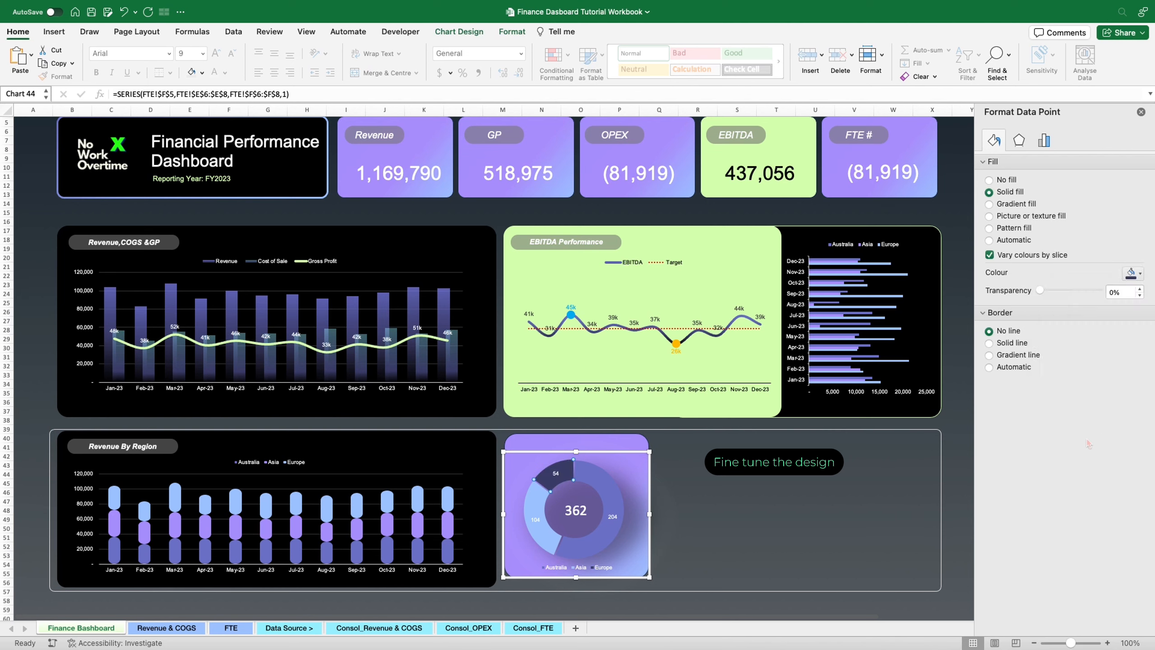
{"action": "left_click", "coordinate": [959, 428]}
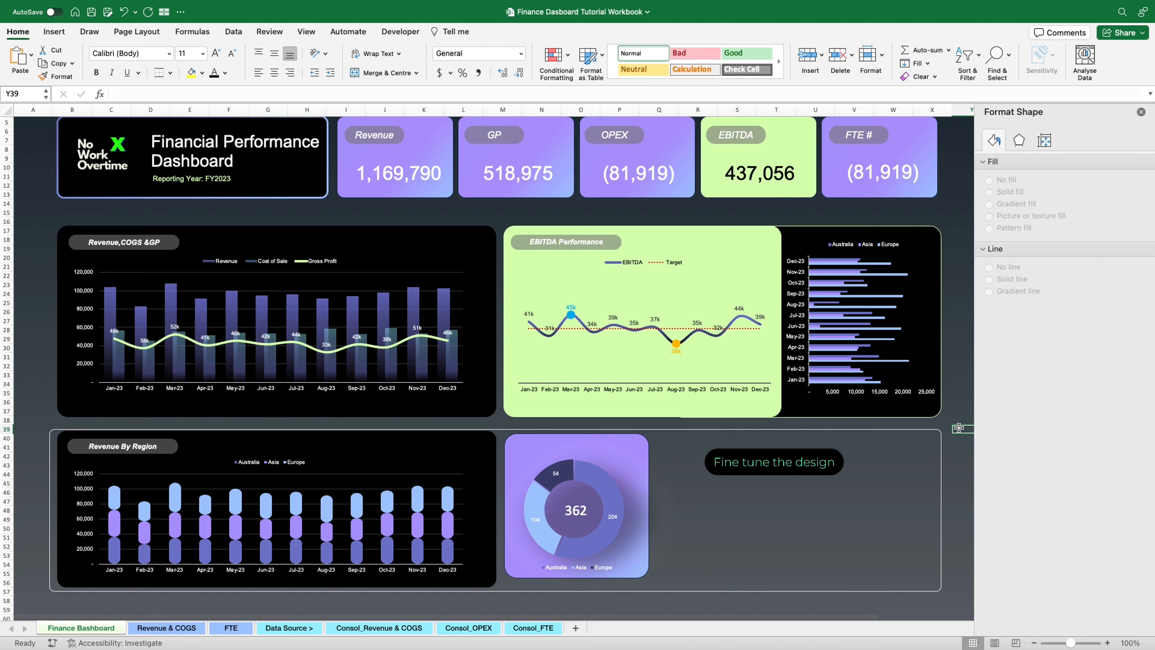
Soften the doughnut's shadow oval by setting its fill transparency to 83%
{"action": "left_click", "coordinate": [644, 484]}
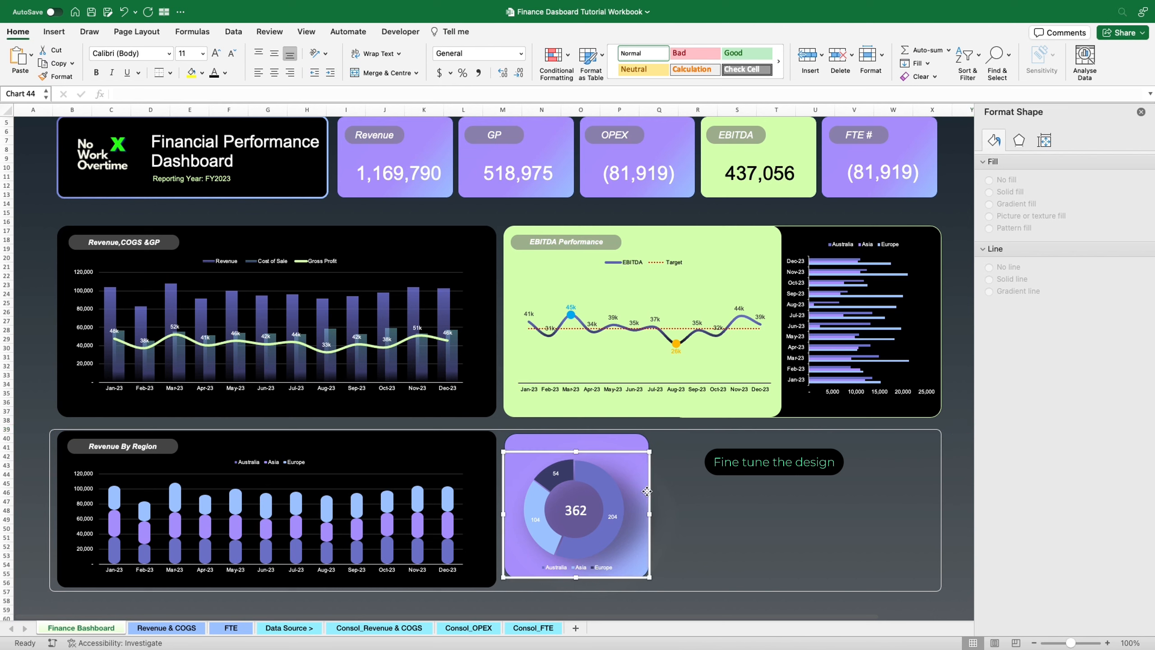
{"action": "left_click", "coordinate": [629, 441]}
{"action": "left_click", "coordinate": [657, 492]}
{"action": "left_click_drag", "start_coordinate": [1072, 288], "coordinate": [1083, 287]}
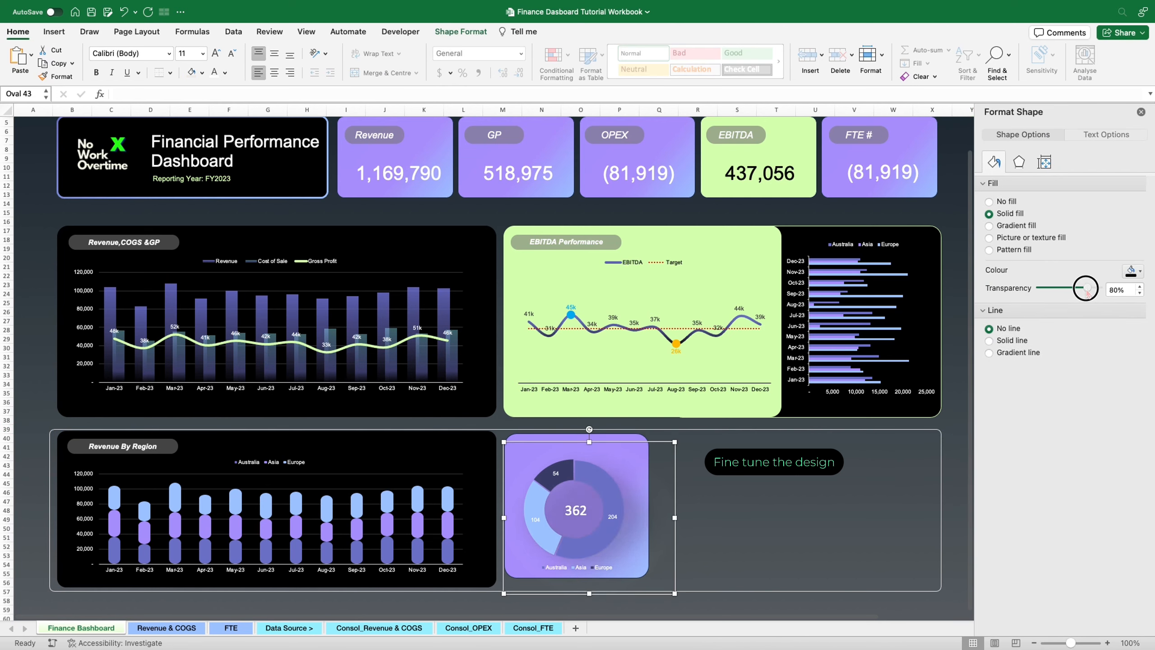
{"action": "left_click", "coordinate": [948, 410]}
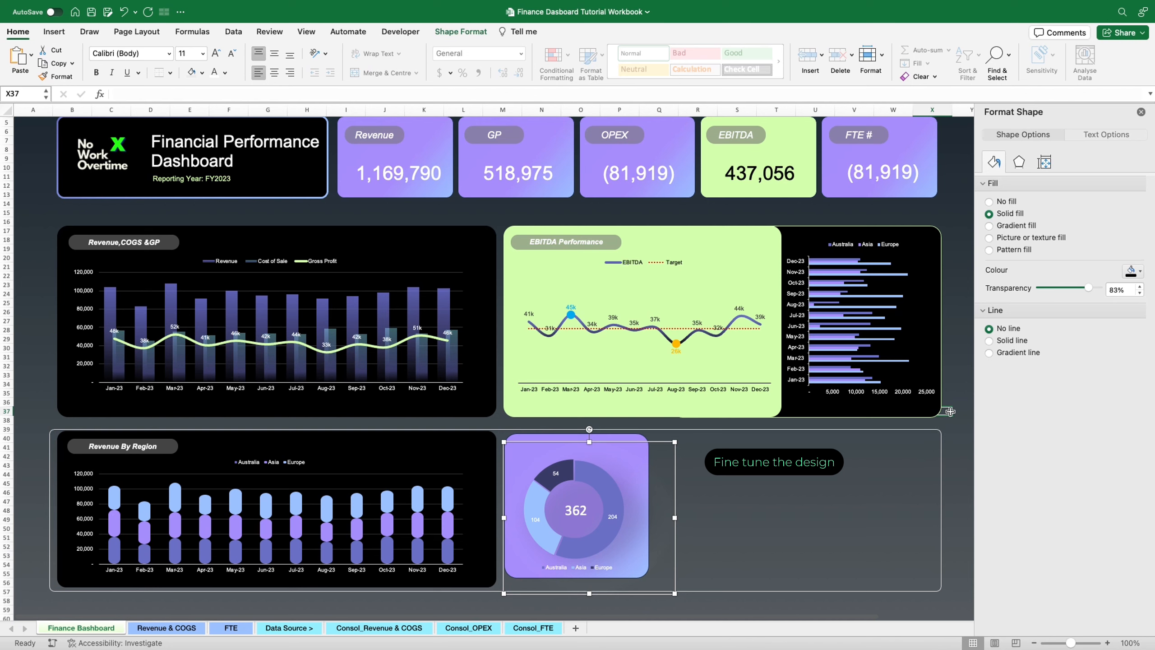
Copy the Revenue By Region header onto the doughnut card, retitle it "FTE By Region" and narrow it to the text
{"action": "left_click", "coordinate": [167, 452]}
{"action": "left_click_drag", "start_coordinate": [167, 452], "coordinate": [604, 452]}
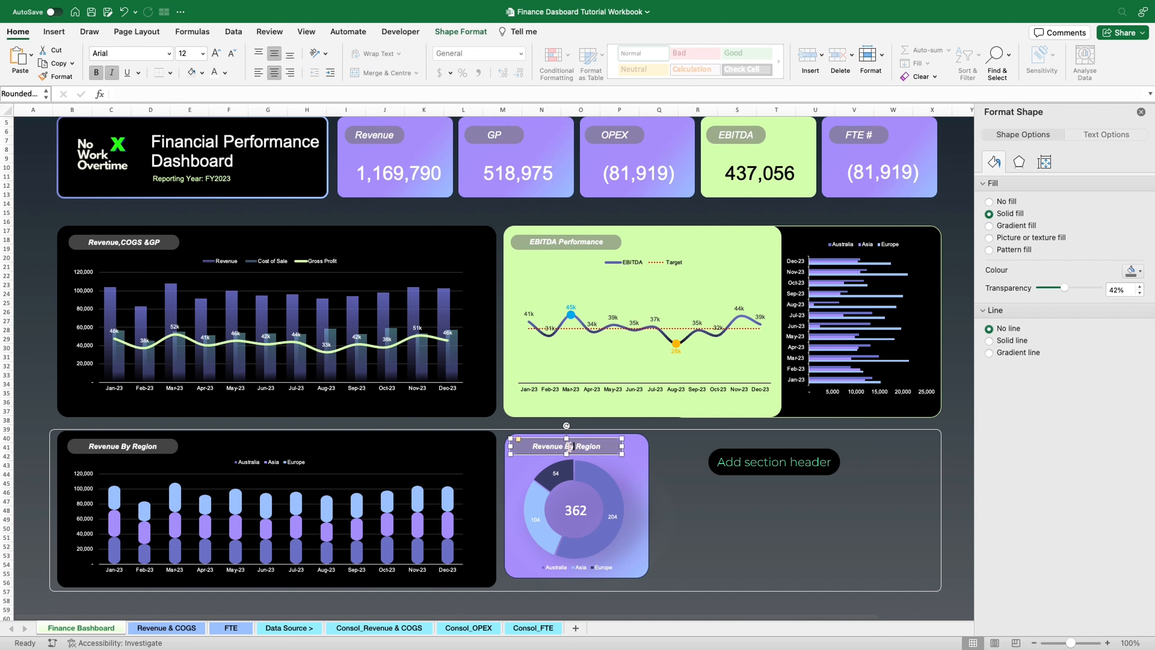
{"action": "double_click", "coordinate": [551, 446]}
{"action": "type", "text": "FTE"}
{"action": "left_click_drag", "start_coordinate": [622, 446], "coordinate": [586, 446]}
Align the FTE By Region and Revenue By Region headers along their top edges
{"action": "left_click", "coordinate": [160, 452], "text": "shift"}
{"action": "left_click", "coordinate": [461, 31]}
{"action": "left_click", "coordinate": [919, 59]}
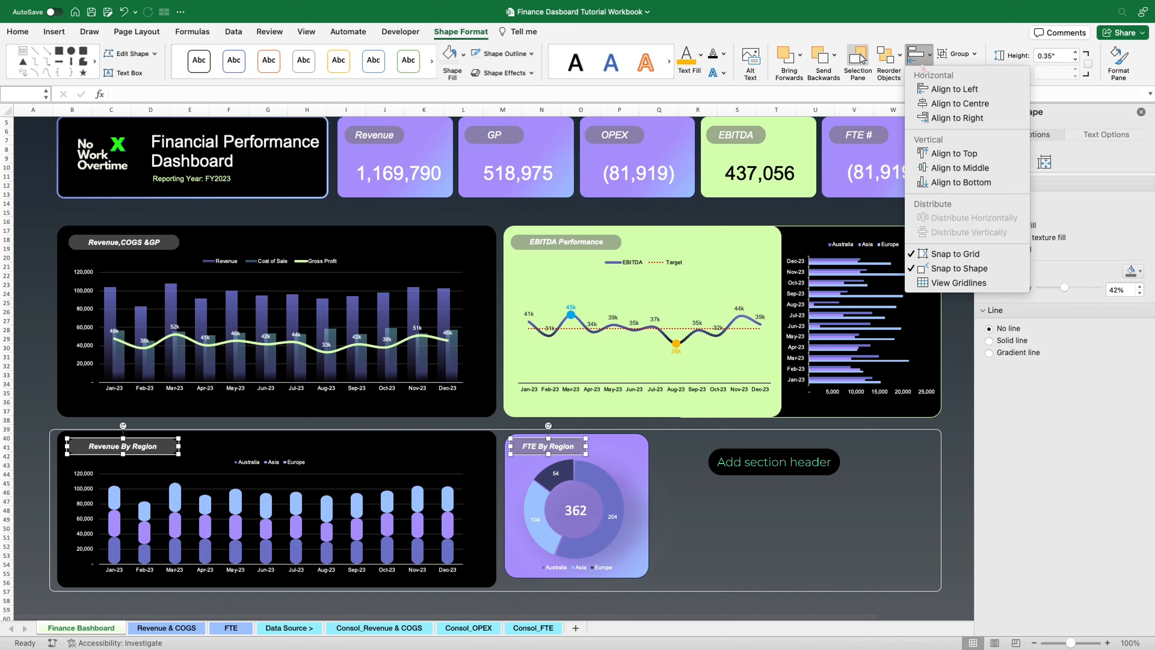
{"action": "left_click", "coordinate": [927, 155]}
{"action": "left_click", "coordinate": [885, 466]}
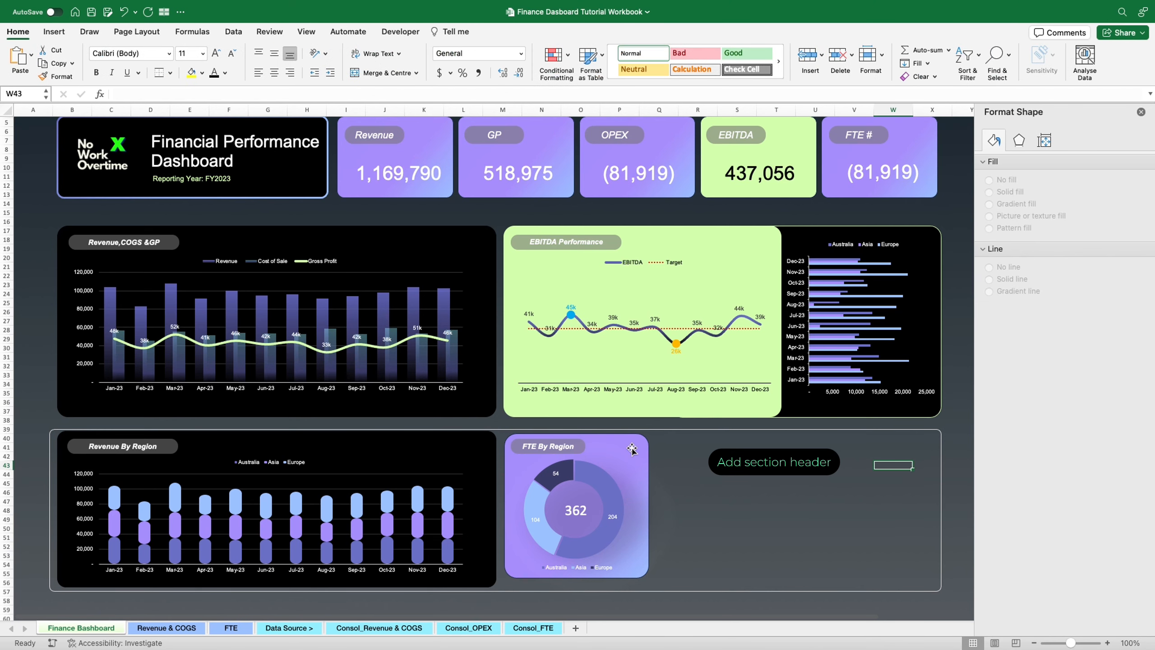
Enlarge the purple FTE card to 3.54" by 3.54" and shift the doughnut chart to fit inside it
{"action": "left_click", "coordinate": [645, 450]}
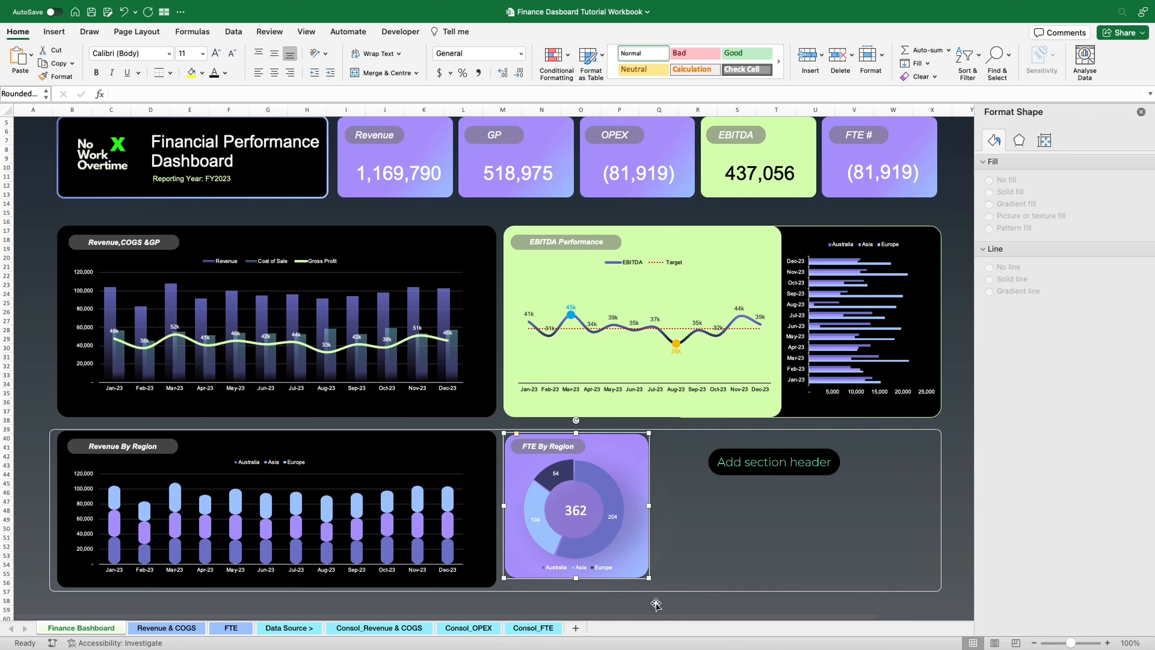
{"action": "left_click_drag", "start_coordinate": [648, 579], "coordinate": [657, 587]}
{"action": "left_click", "coordinate": [612, 525]}
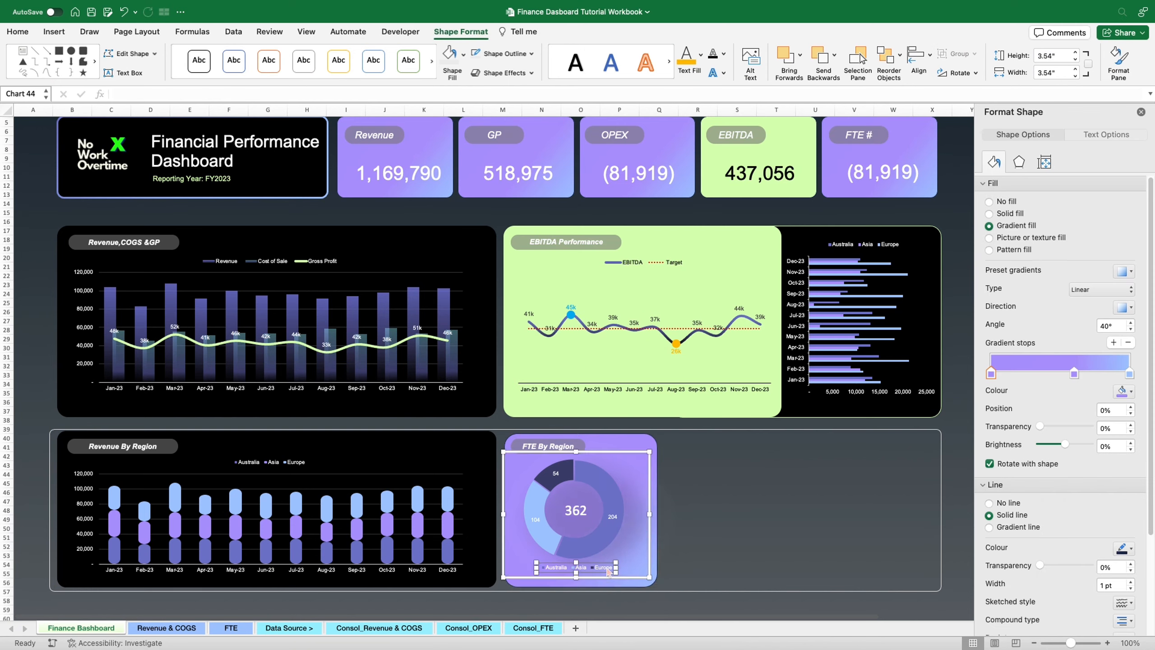
{"action": "left_click", "coordinate": [610, 573]}
{"action": "left_click", "coordinate": [637, 546]}
{"action": "left_click_drag", "start_coordinate": [636, 453], "coordinate": [643, 455]}
Move the value card back over the doughnut's hole and centre it horizontally on the enlarged FTE card
{"action": "left_click_drag", "start_coordinate": [591, 500], "coordinate": [595, 500]}
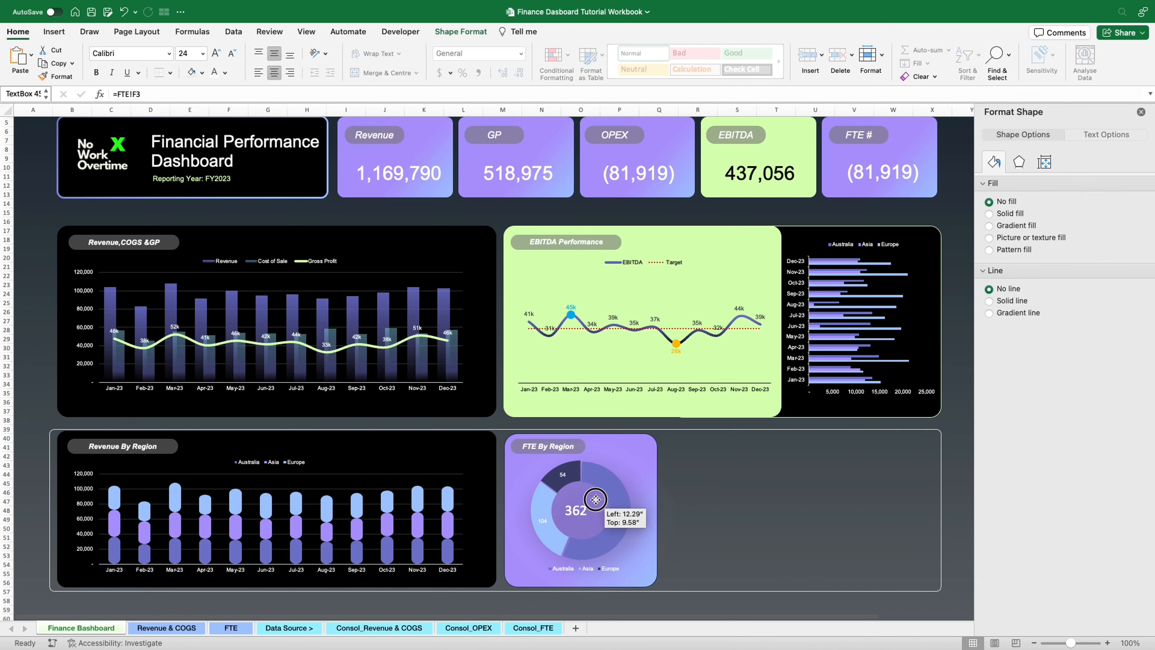
{"action": "left_click", "coordinate": [621, 441], "text": "shift"}
{"action": "left_click", "coordinate": [468, 32]}
{"action": "left_click", "coordinate": [919, 60]}
{"action": "left_click", "coordinate": [937, 101]}
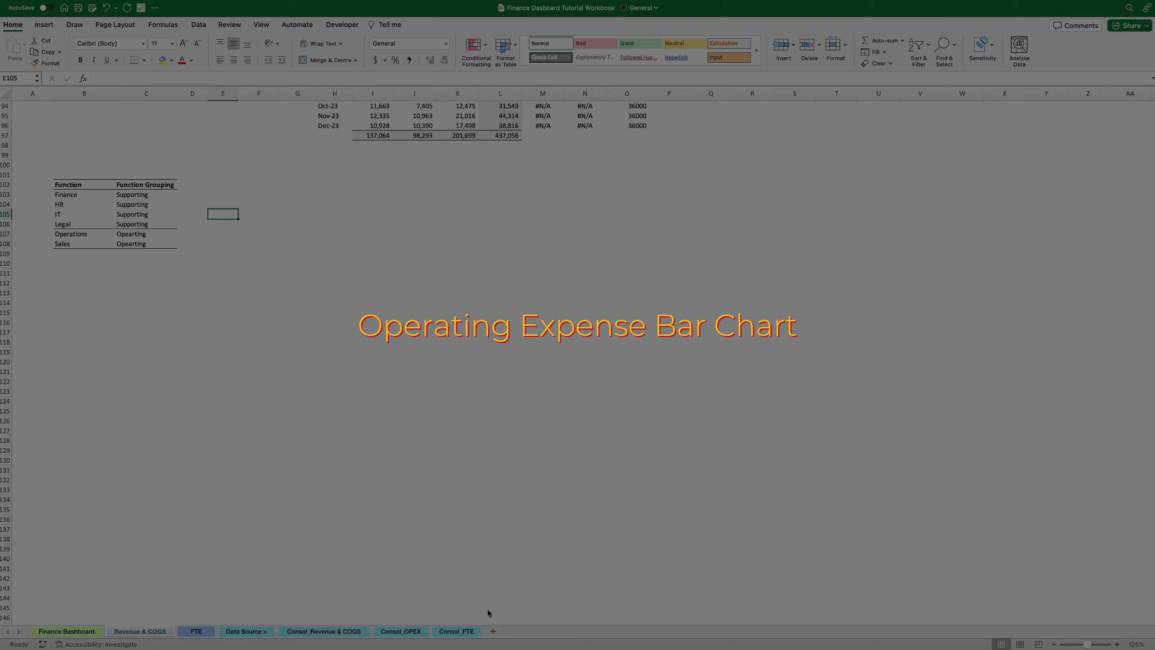
Create a pivot table from the Consol_OPEX data, placed at cell B113 of the existing Revenue & COGS sheet
{"action": "left_click", "coordinate": [408, 632]}
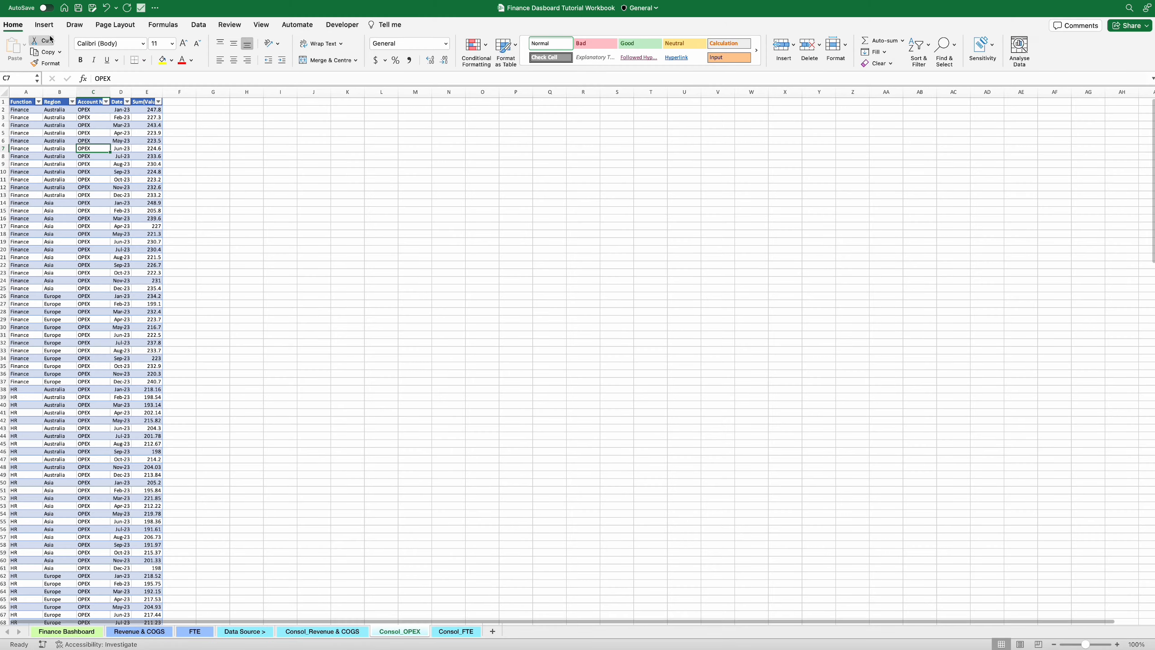
{"action": "left_click", "coordinate": [44, 24]}
{"action": "left_click", "coordinate": [12, 51]}
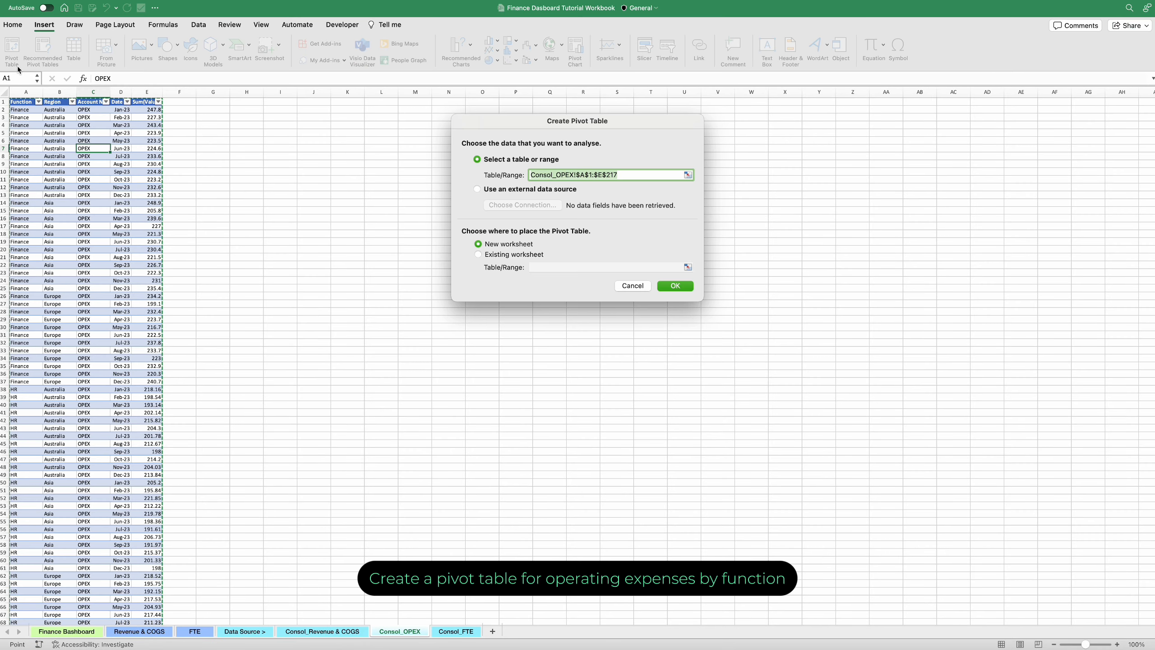
{"action": "left_click", "coordinate": [540, 256]}
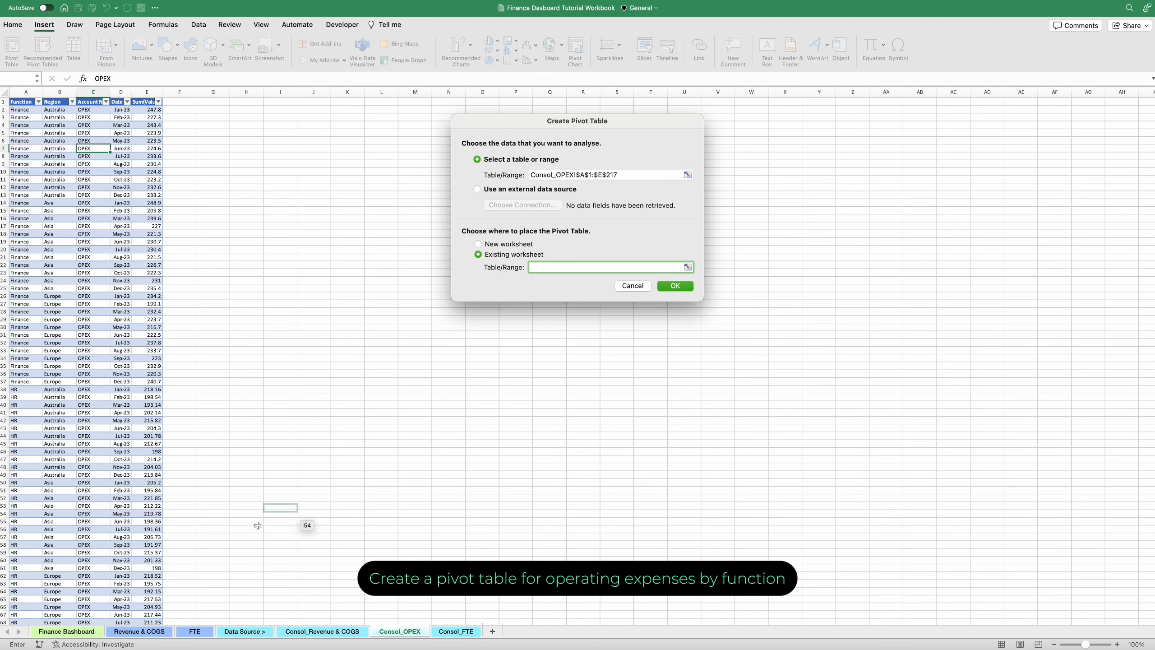
{"action": "left_click", "coordinate": [159, 631]}
{"action": "left_click", "coordinate": [96, 293]}
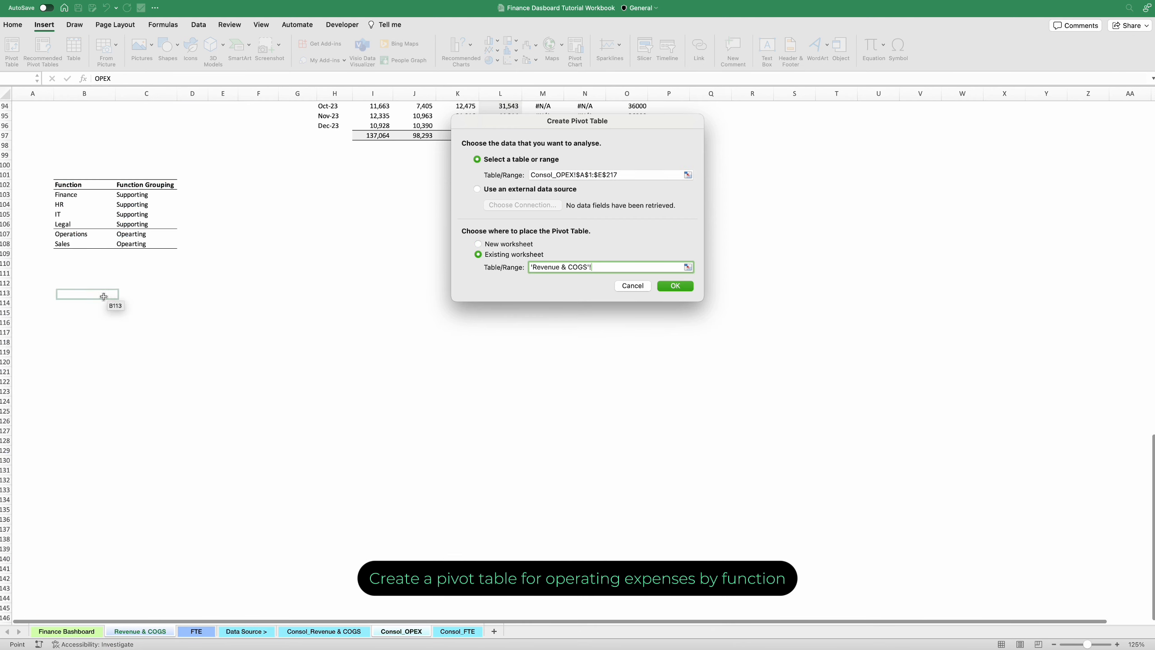
{"action": "left_click", "coordinate": [678, 286]}
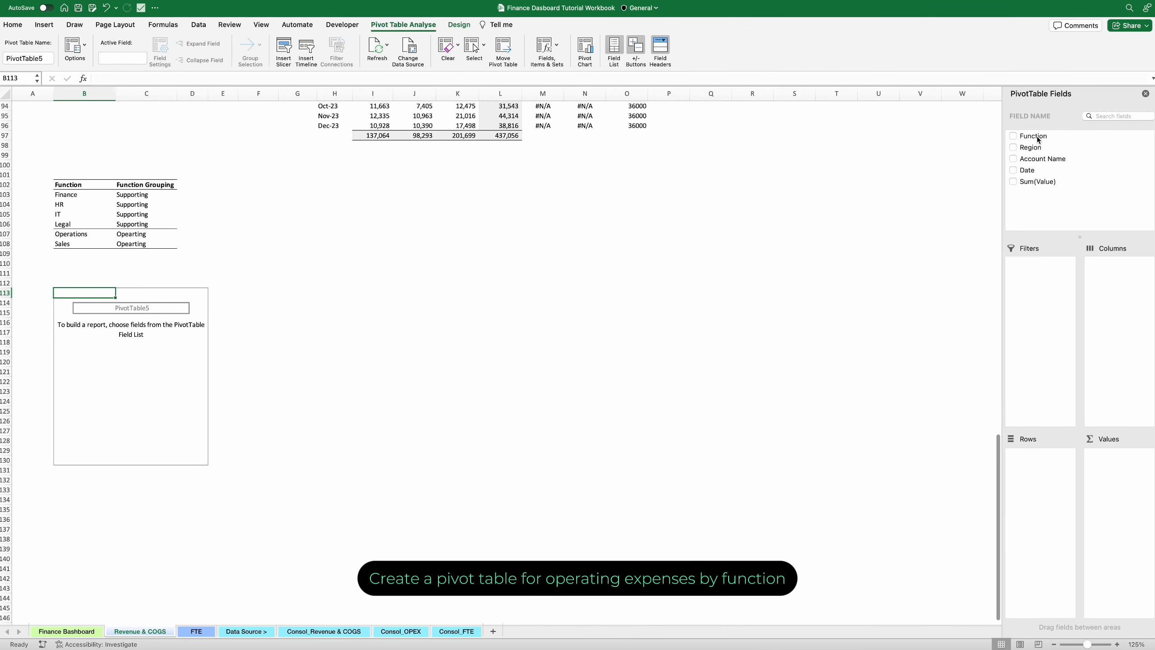
Lay out the pivot table with Function as columns, Date as rows and Sum(Value) as values, and ungroup the months
{"action": "left_click_drag", "start_coordinate": [1039, 137], "coordinate": [1121, 275]}
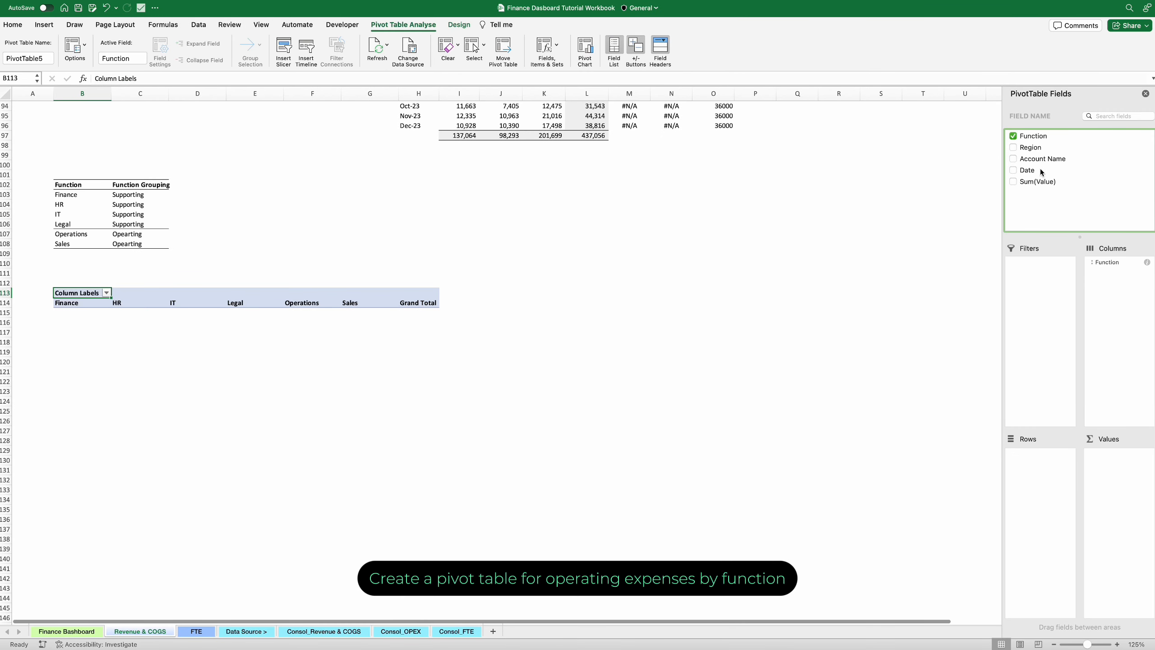
{"action": "left_click_drag", "start_coordinate": [1028, 170], "coordinate": [1039, 461]}
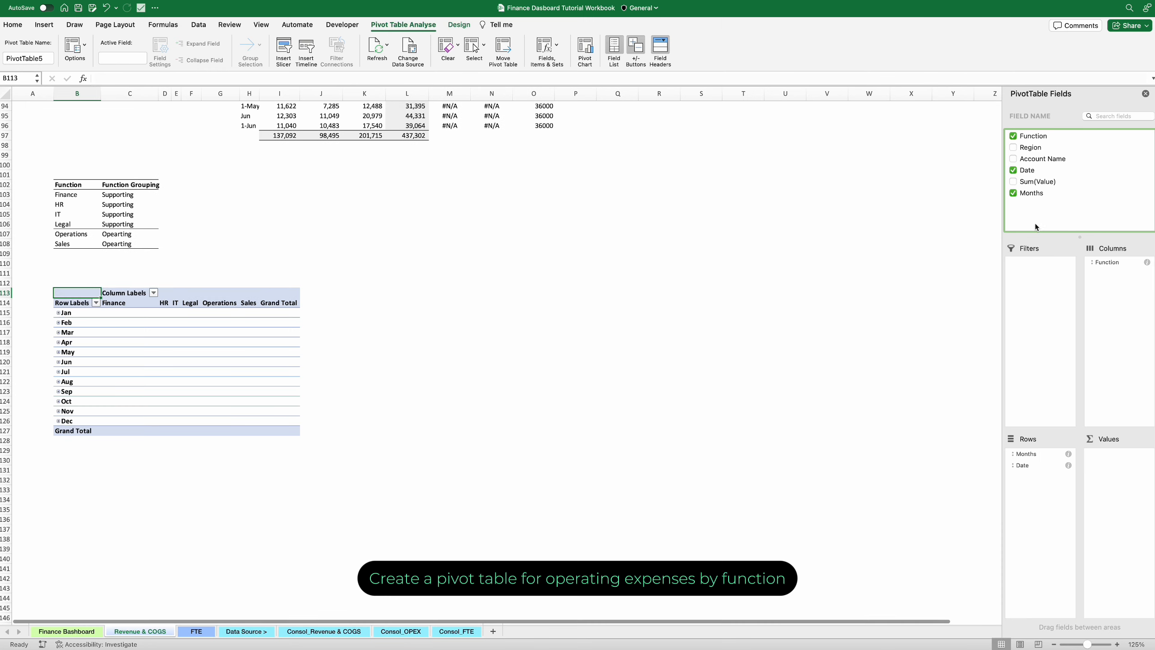
{"action": "left_click_drag", "start_coordinate": [1043, 180], "coordinate": [1129, 456]}
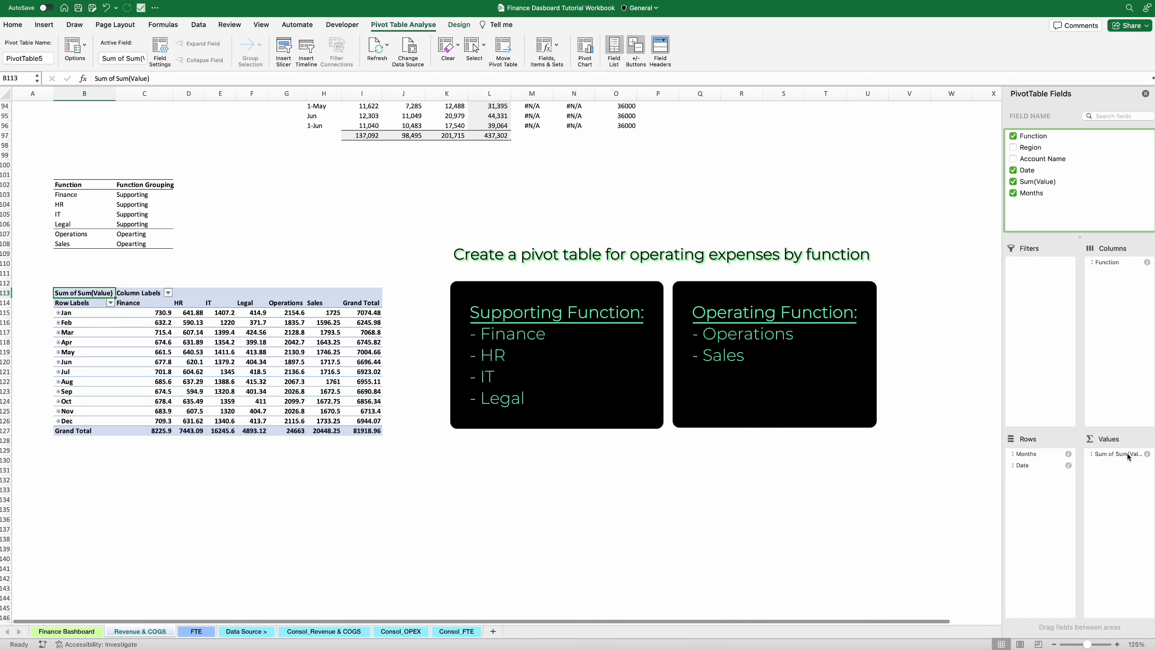
{"action": "right_click", "coordinate": [75, 315]}
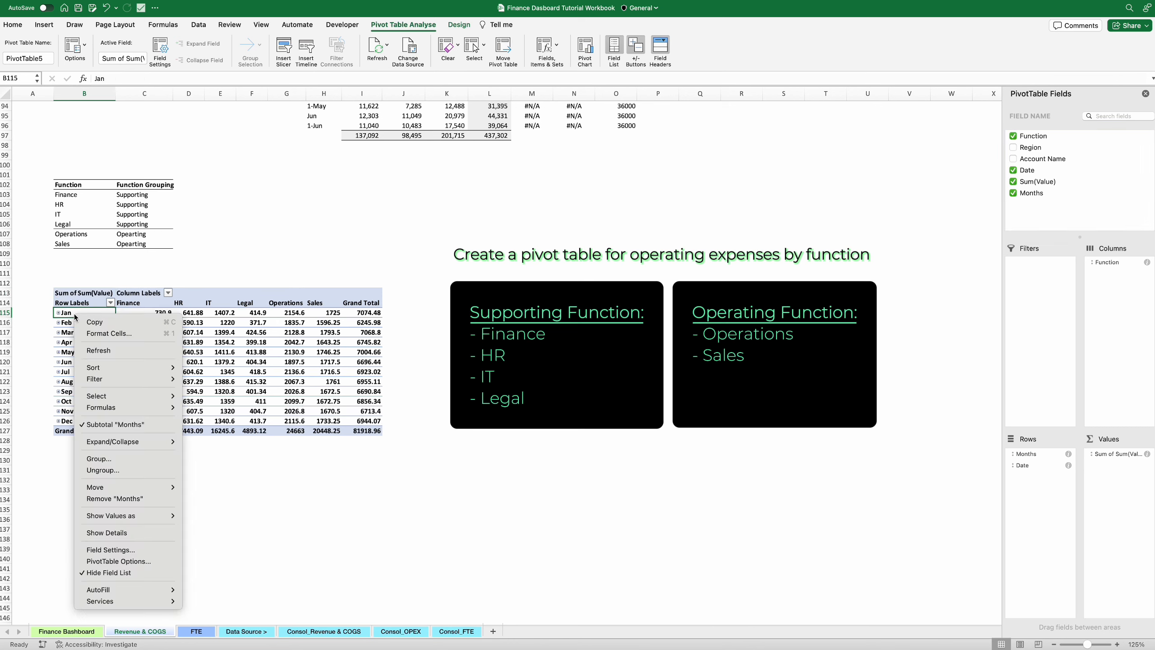
{"action": "left_click", "coordinate": [105, 470]}
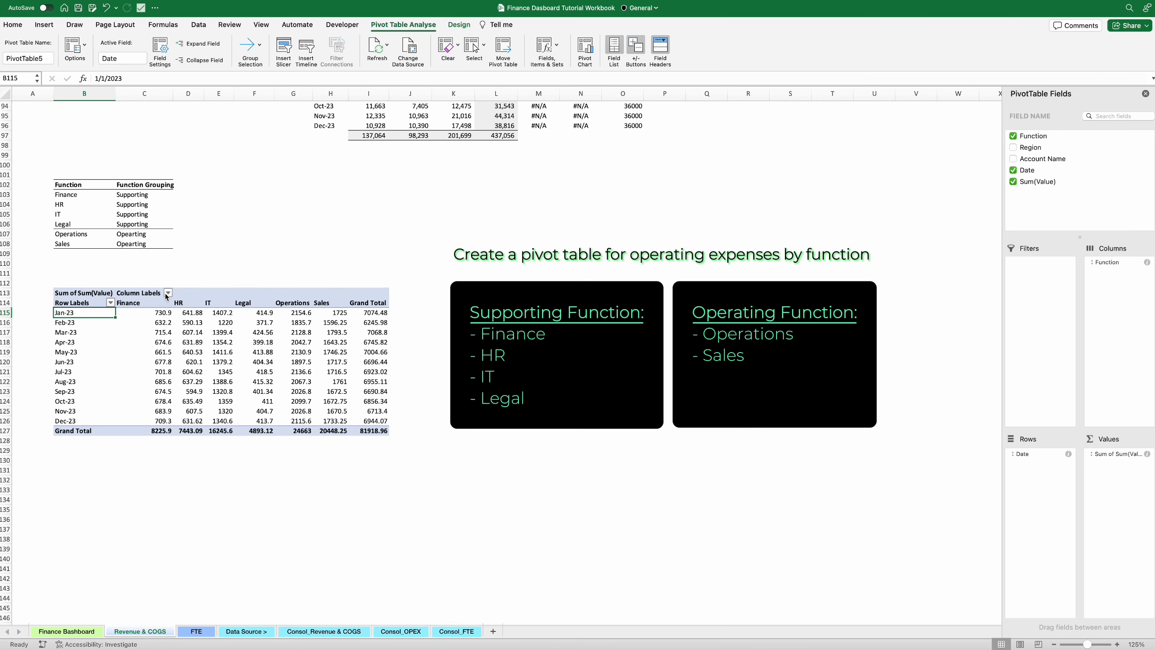
Filter the pivot table's functions to Finance, HR, IT and Legal only
{"action": "left_click", "coordinate": [168, 293]}
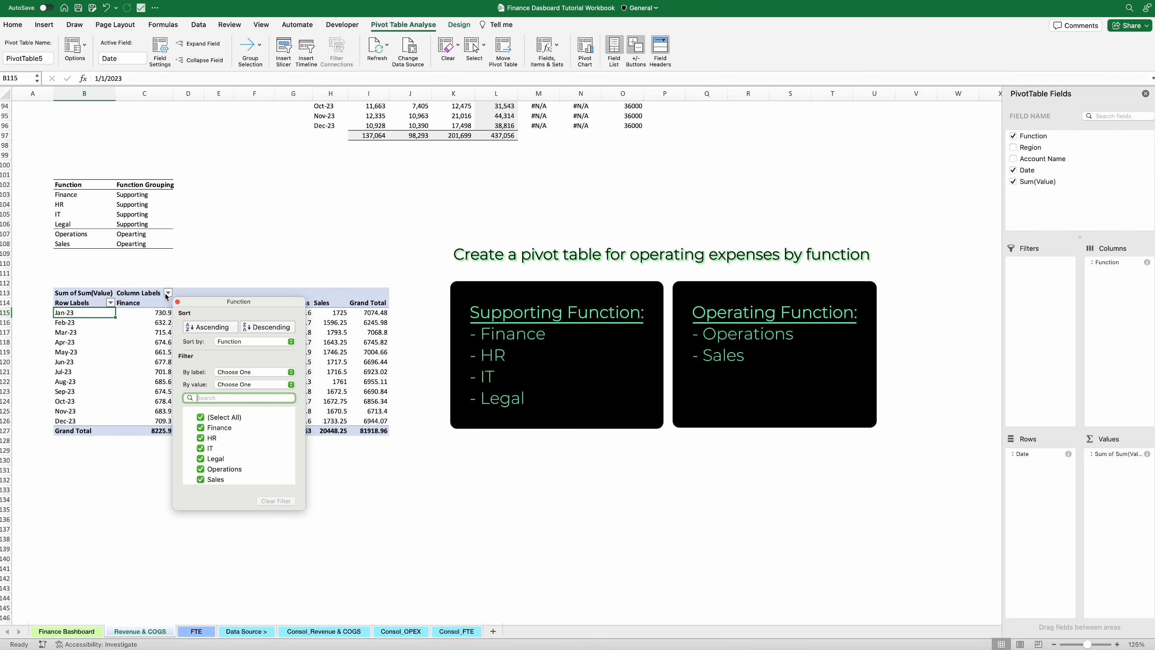
{"action": "left_click", "coordinate": [200, 417]}
{"action": "left_click", "coordinate": [200, 428]}
{"action": "left_click", "coordinate": [200, 438]}
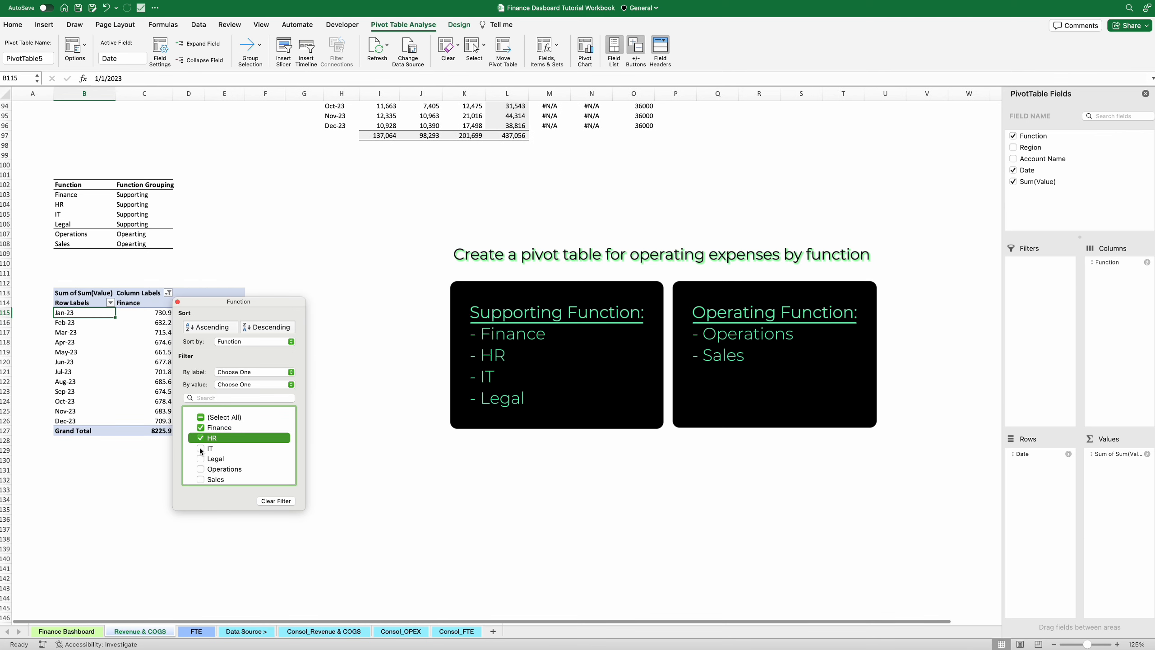
{"action": "left_click", "coordinate": [200, 448]}
{"action": "left_click", "coordinate": [200, 459]}
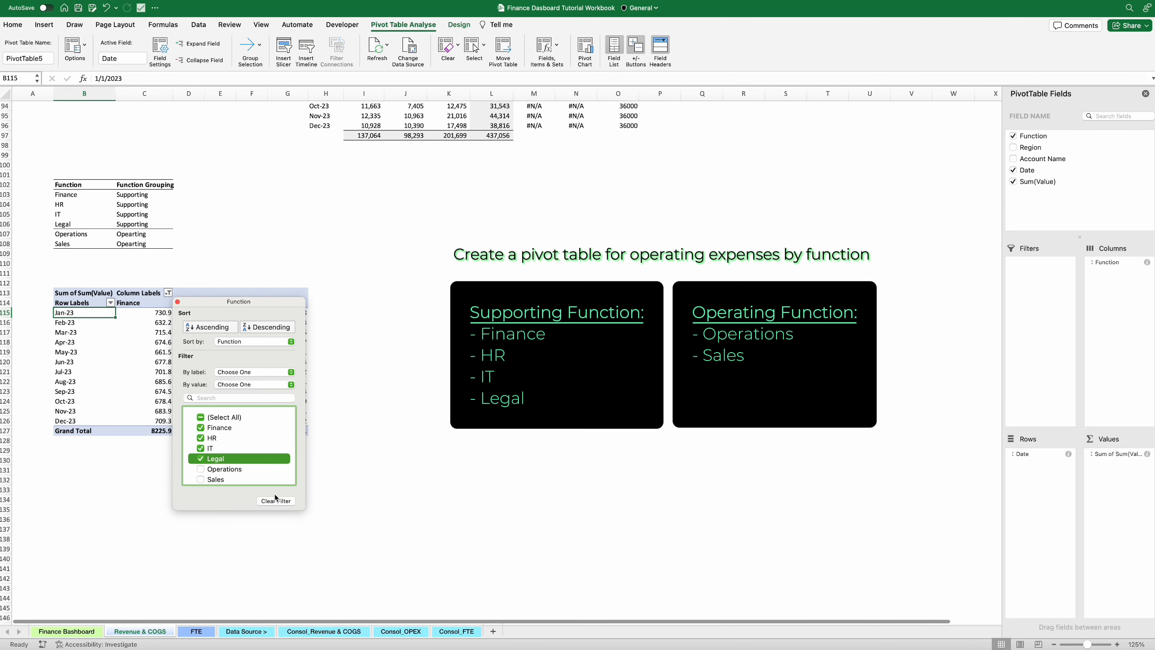
{"action": "left_click", "coordinate": [360, 444]}
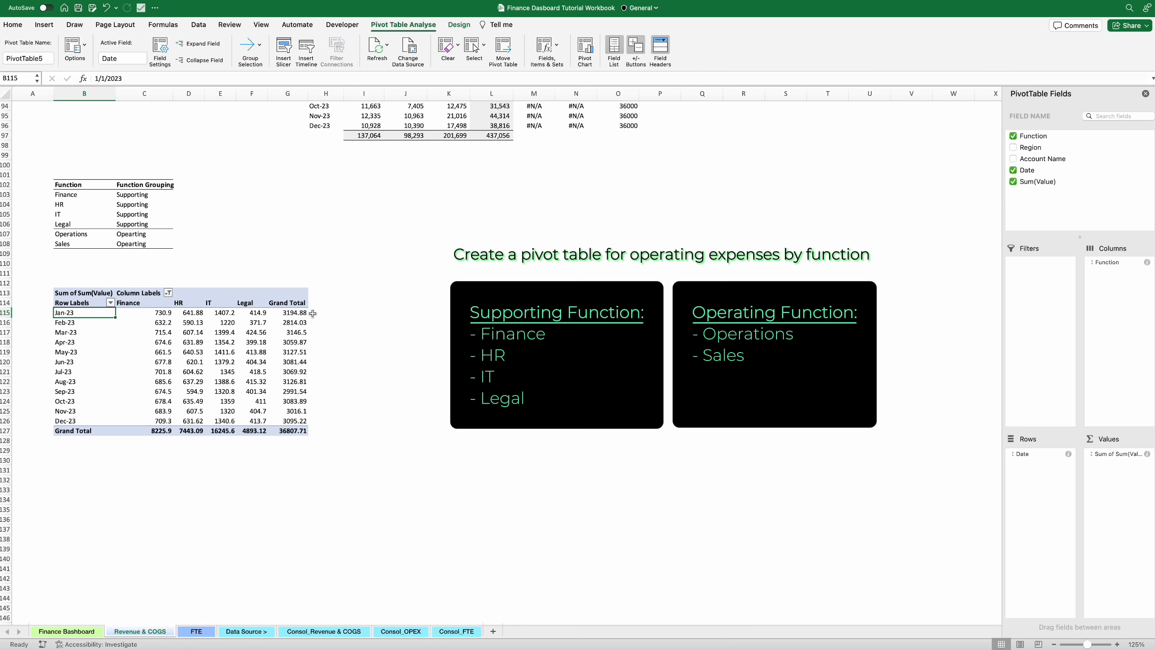
Enter the bold heading "Supporting" in cell B111 above the pivot table
{"action": "left_click", "coordinate": [79, 273]}
{"action": "type", "text": "Supporting"}
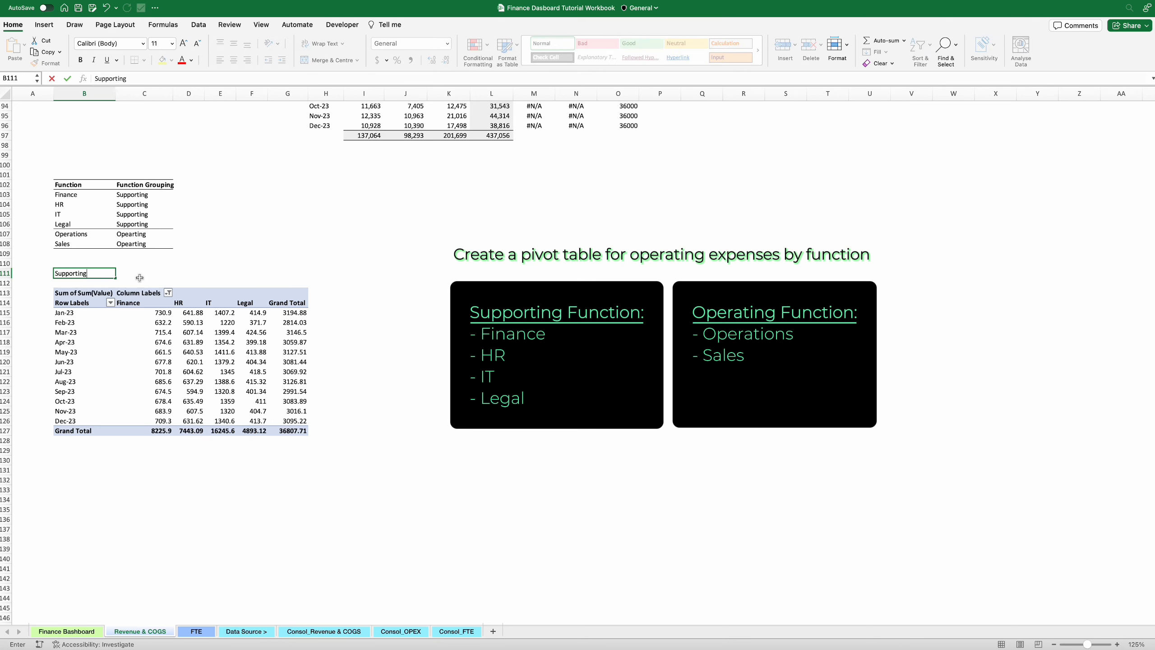
{"action": "key", "text": "Return"}
{"action": "left_click", "coordinate": [94, 273]}
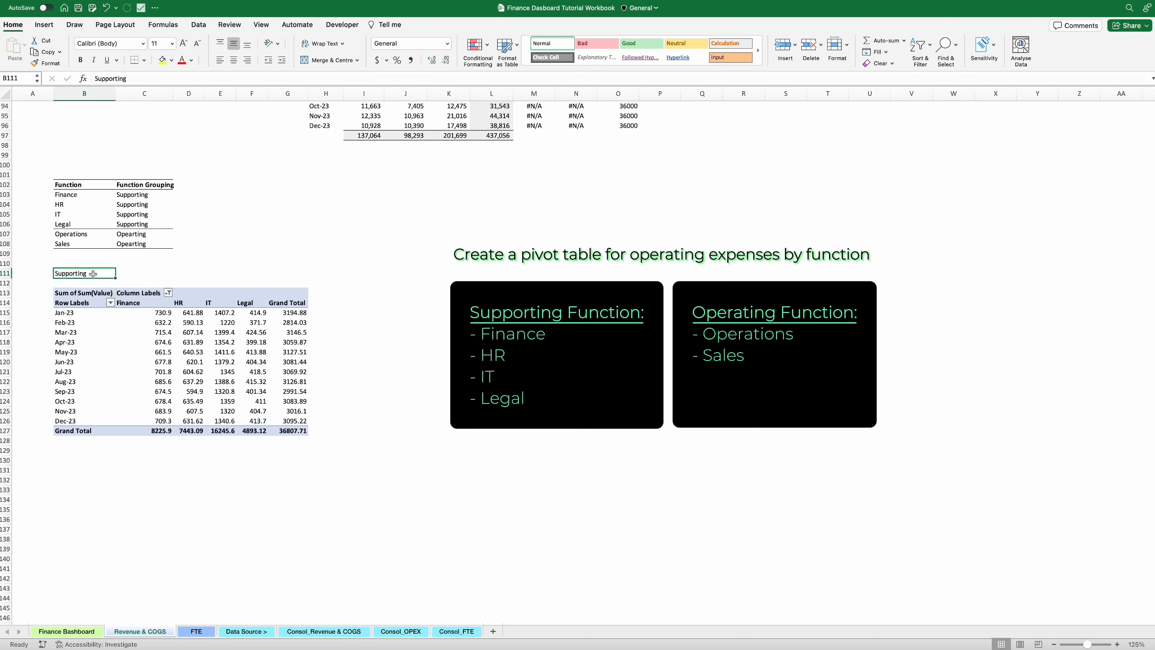
{"action": "key", "text": "super+b"}
Copy the Supporting heading together with its pivot table to cell B131
{"action": "left_click", "coordinate": [298, 432], "text": "shift"}
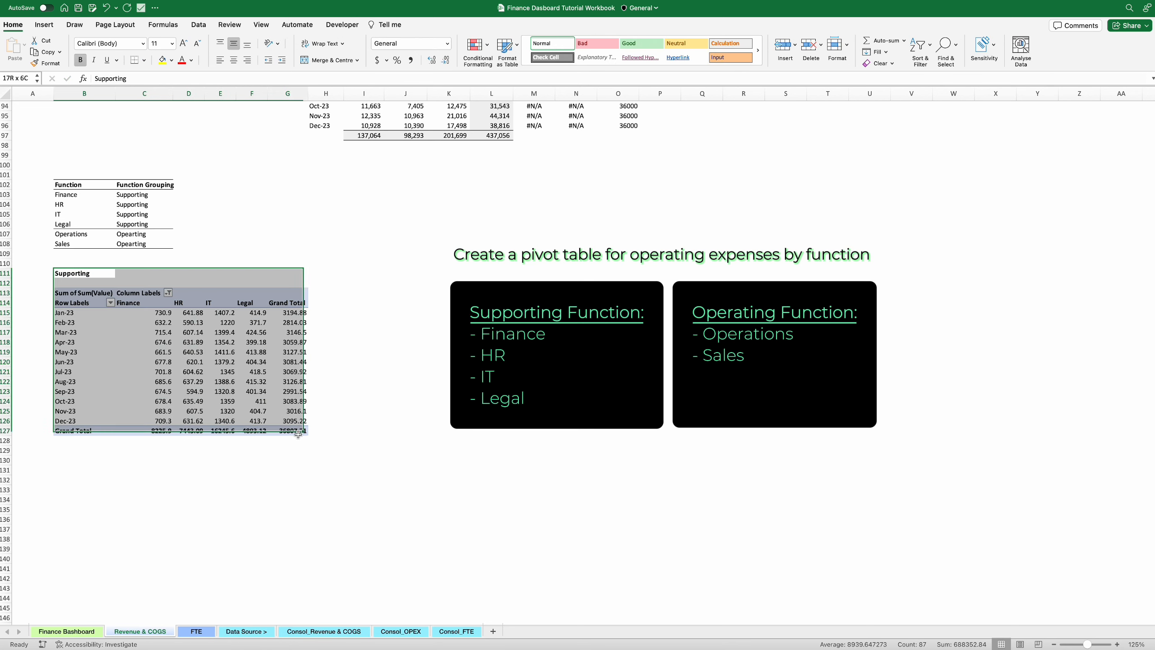
{"action": "key", "text": "super+c"}
{"action": "left_click", "coordinate": [80, 472]}
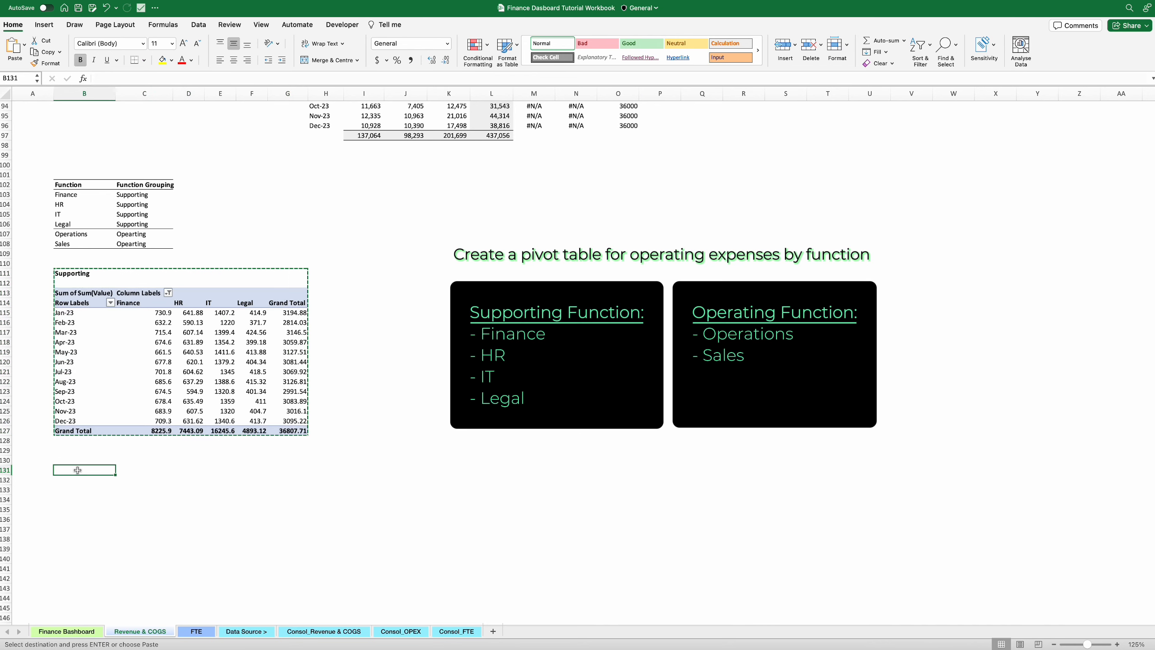
{"action": "key", "text": "super+v"}
Retitle the copied pivot table's heading in B131 as "Operating"
{"action": "left_click", "coordinate": [79, 472]}
{"action": "scroll", "coordinate": [84, 474], "scroll_direction": "down", "scroll_amount": 3}
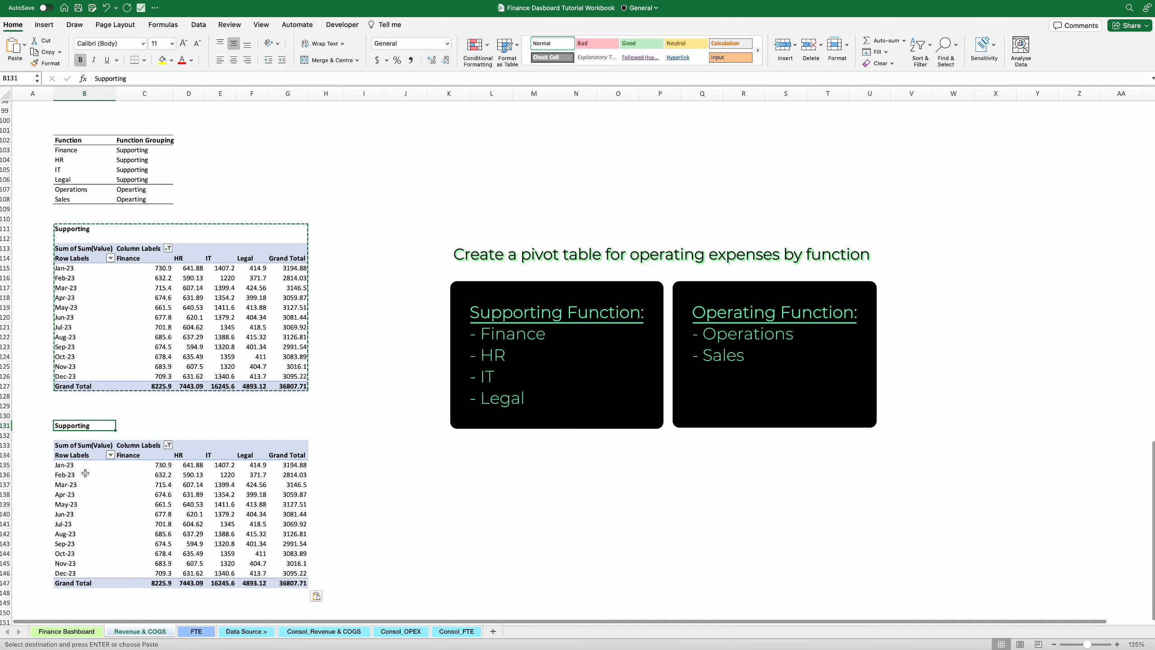
{"action": "type", "text": "Op"}
{"action": "type", "text": "earting"}
{"action": "key", "text": "BackSpace"}
{"action": "key", "text": "BackSpace"}
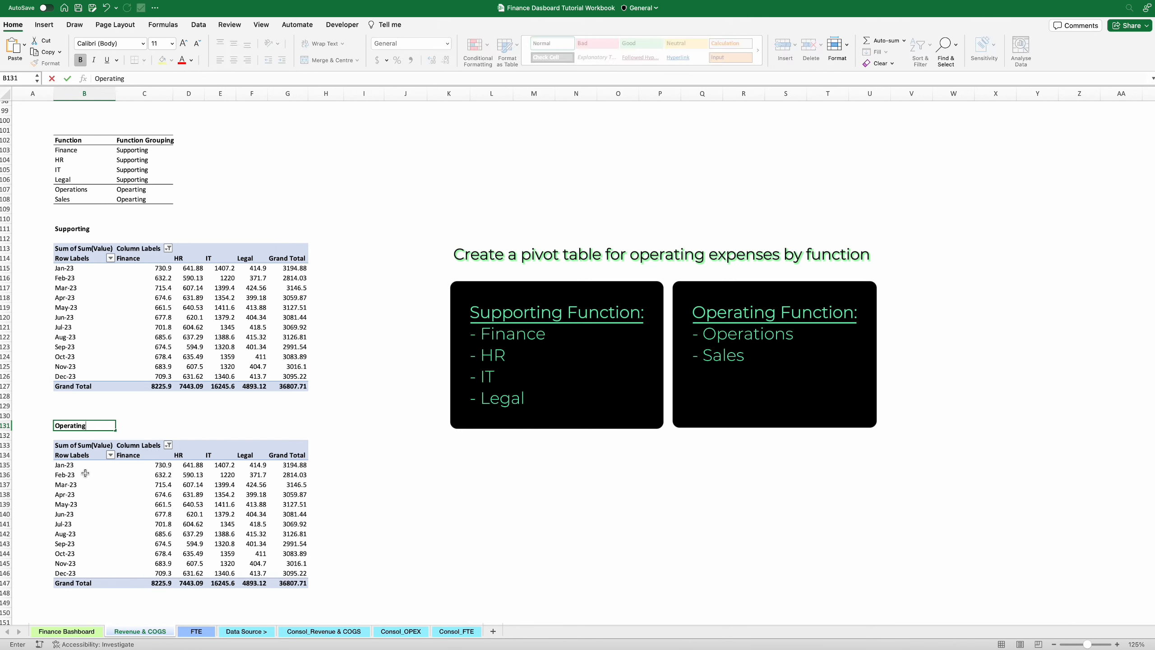
{"action": "key", "text": "Return"}
Filter the Operating pivot table's functions to Operations and Sales only
{"action": "left_click", "coordinate": [168, 445]}
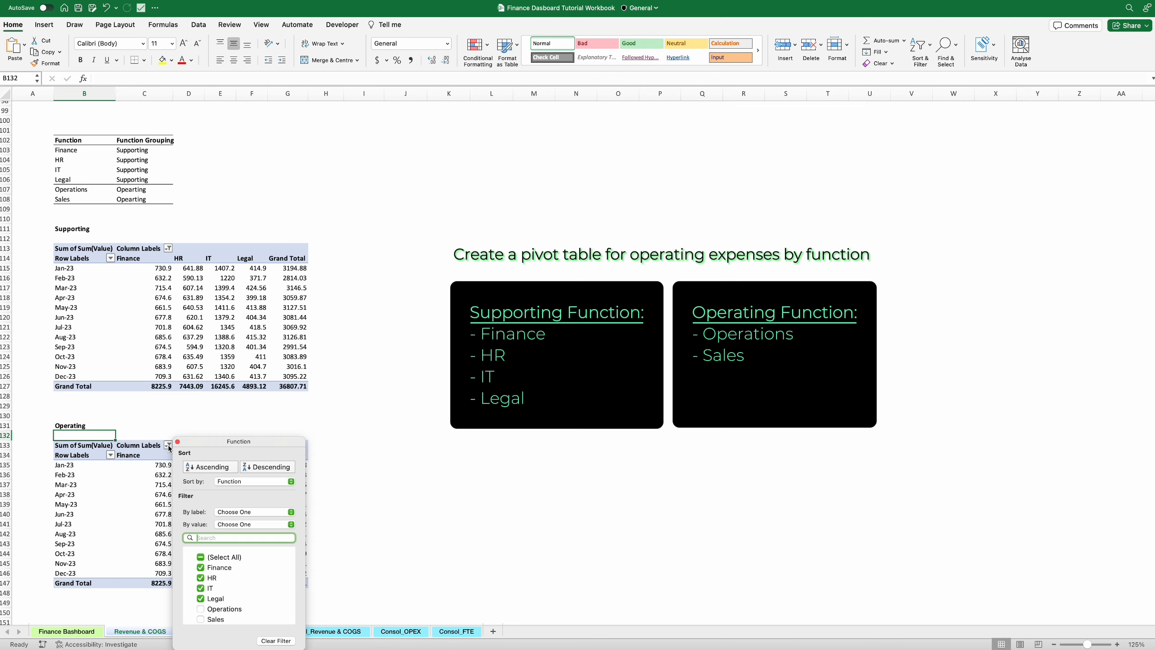
{"action": "left_click", "coordinate": [201, 557]}
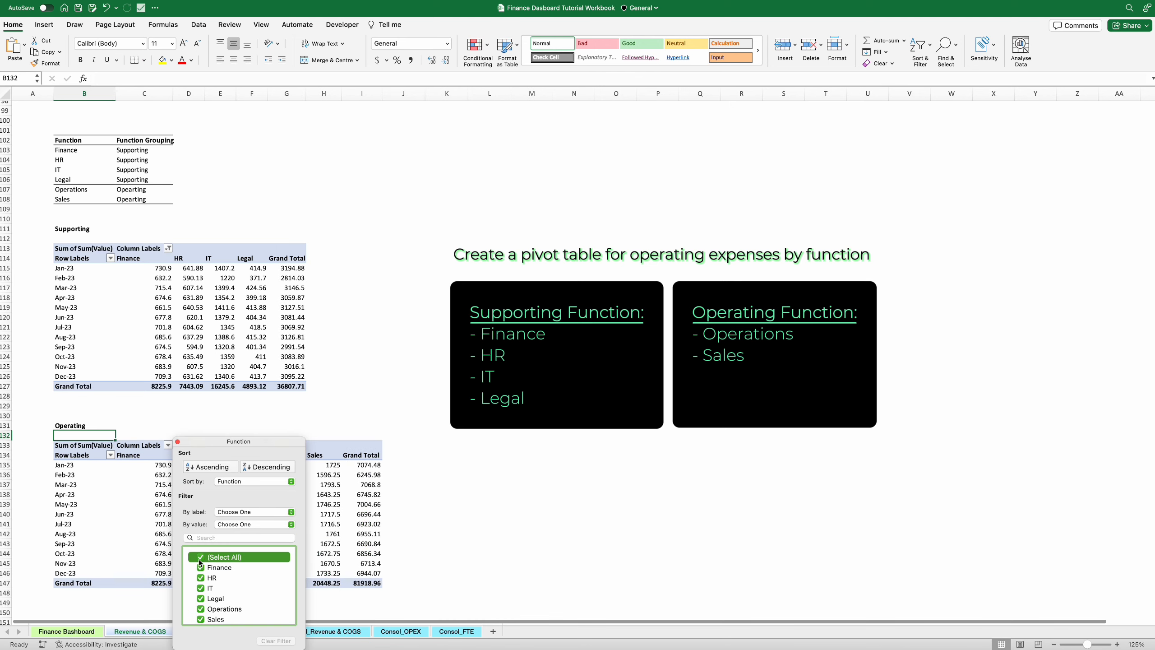
{"action": "left_click", "coordinate": [200, 558]}
{"action": "left_click", "coordinate": [200, 609]}
{"action": "left_click", "coordinate": [201, 619]}
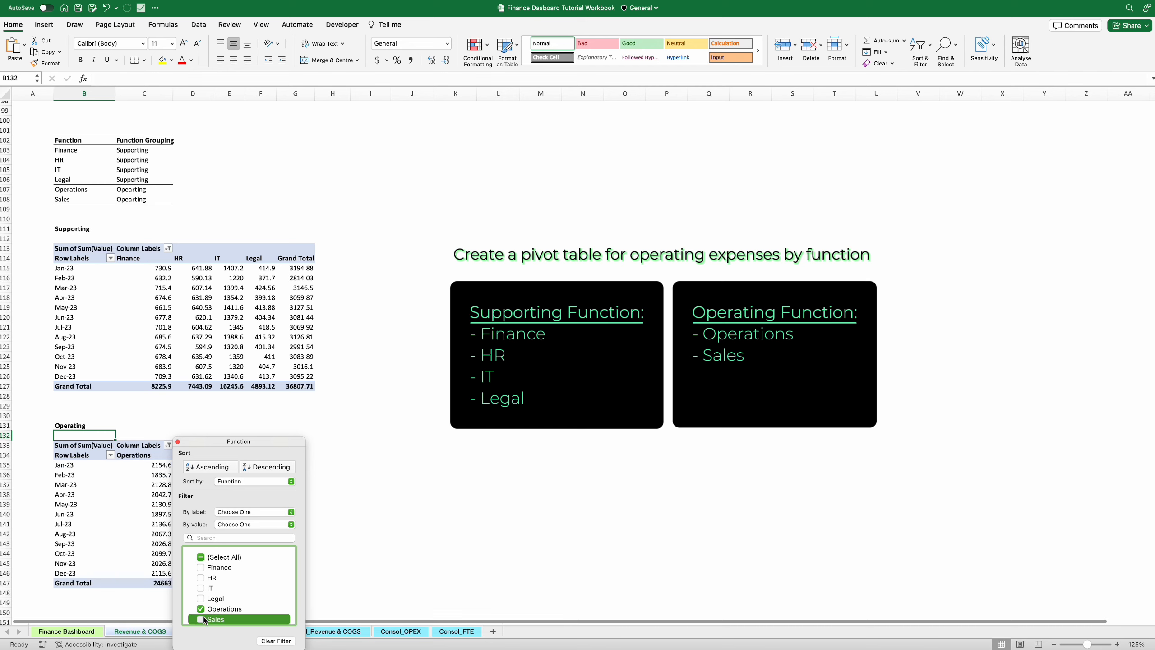
{"action": "left_click", "coordinate": [387, 418]}
{"action": "scroll", "coordinate": [388, 419], "scroll_direction": "down", "scroll_amount": 2}
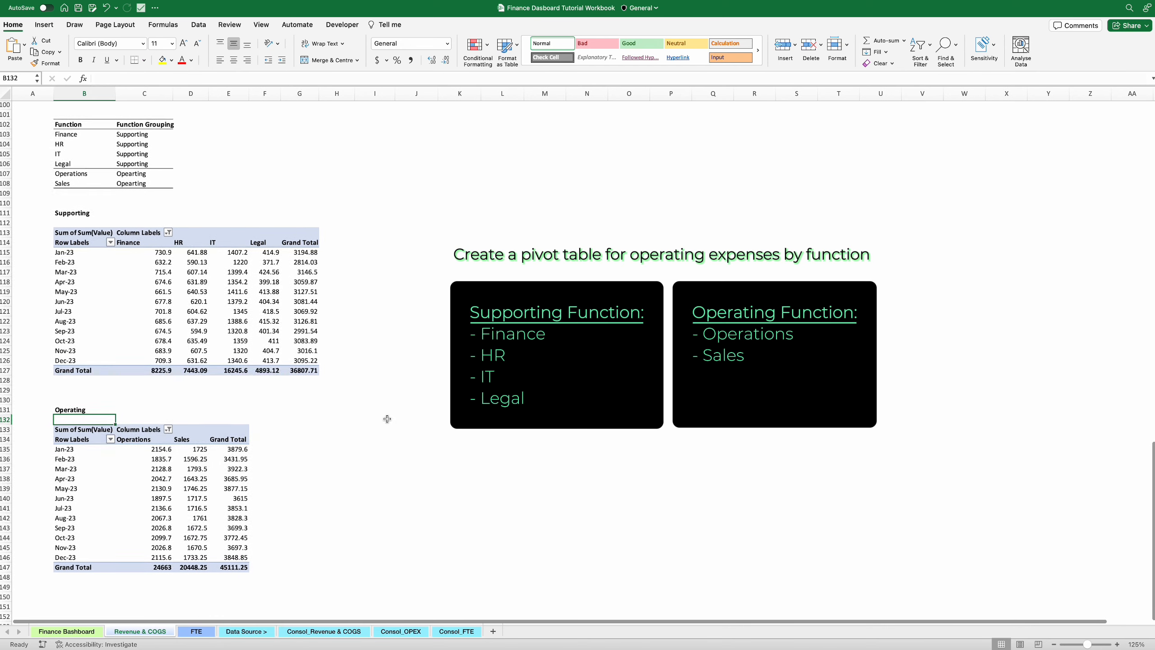
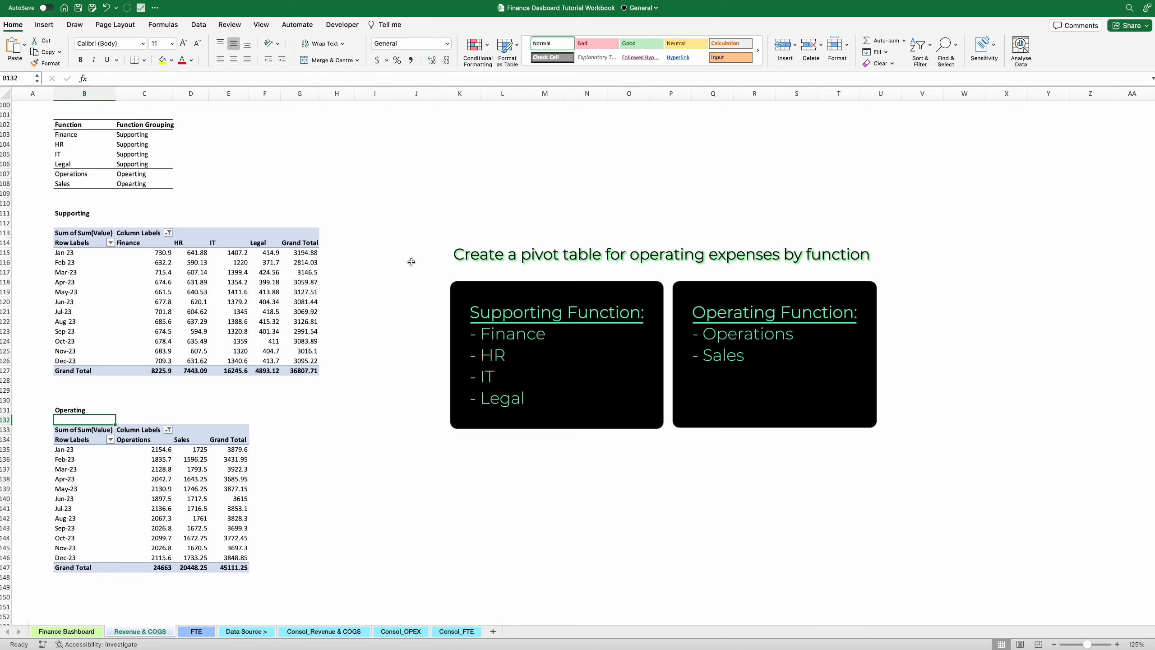
Enter the bold title "Operating Expenses by Function Group" in cell J112 for the charting table
{"action": "left_click", "coordinate": [409, 222]}
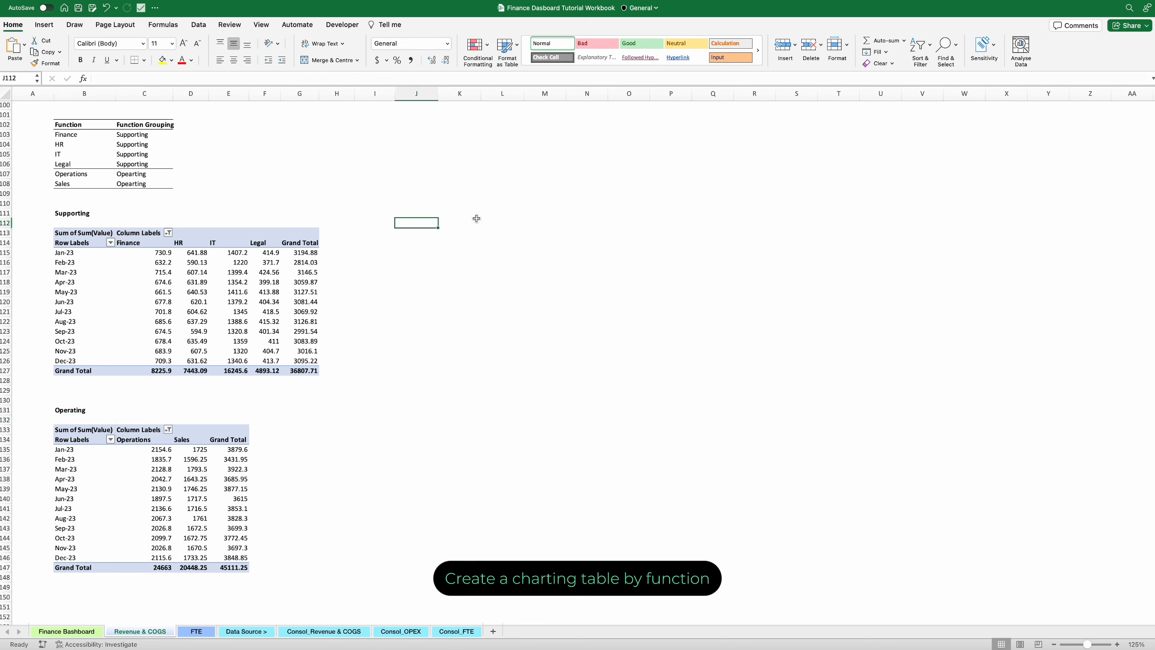
{"action": "type", "text": "Ope"}
{"action": "type", "text": "art"}
{"action": "key", "text": "BackSpace"}
{"action": "key", "text": "BackSpace"}
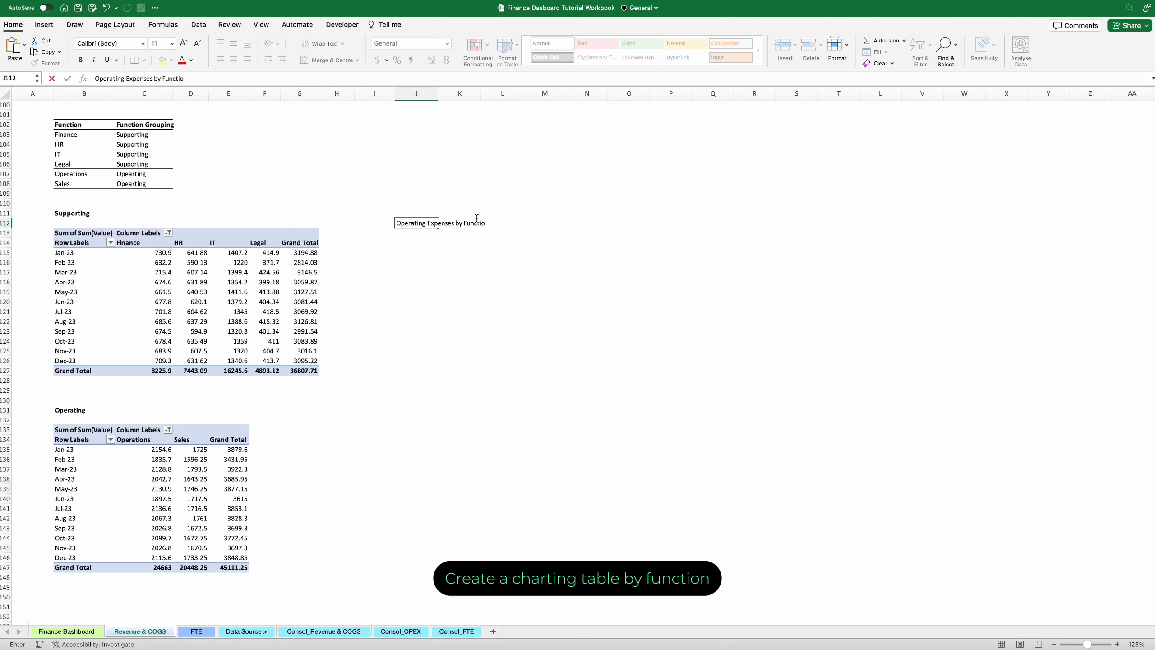
{"action": "key", "text": "Return"}
{"action": "left_click", "coordinate": [417, 224]}
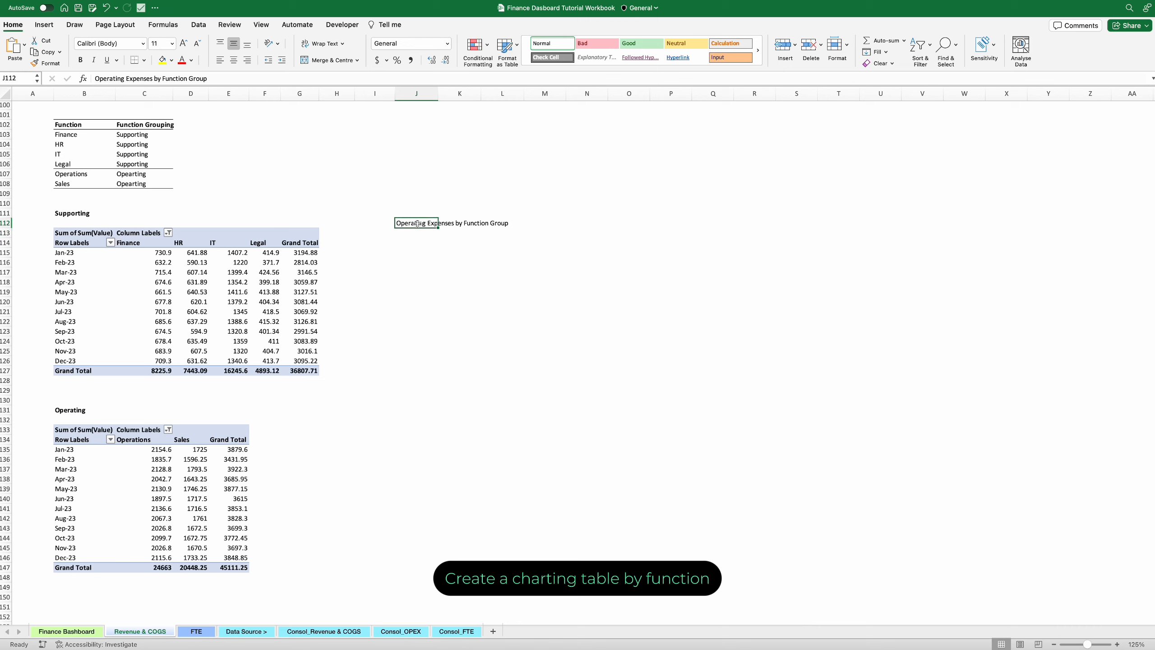
{"action": "key", "text": "super+b"}
Enter the charting table's column headers Month, Supporting, Operating and Total in cells J115 to M115
{"action": "left_click", "coordinate": [418, 250]}
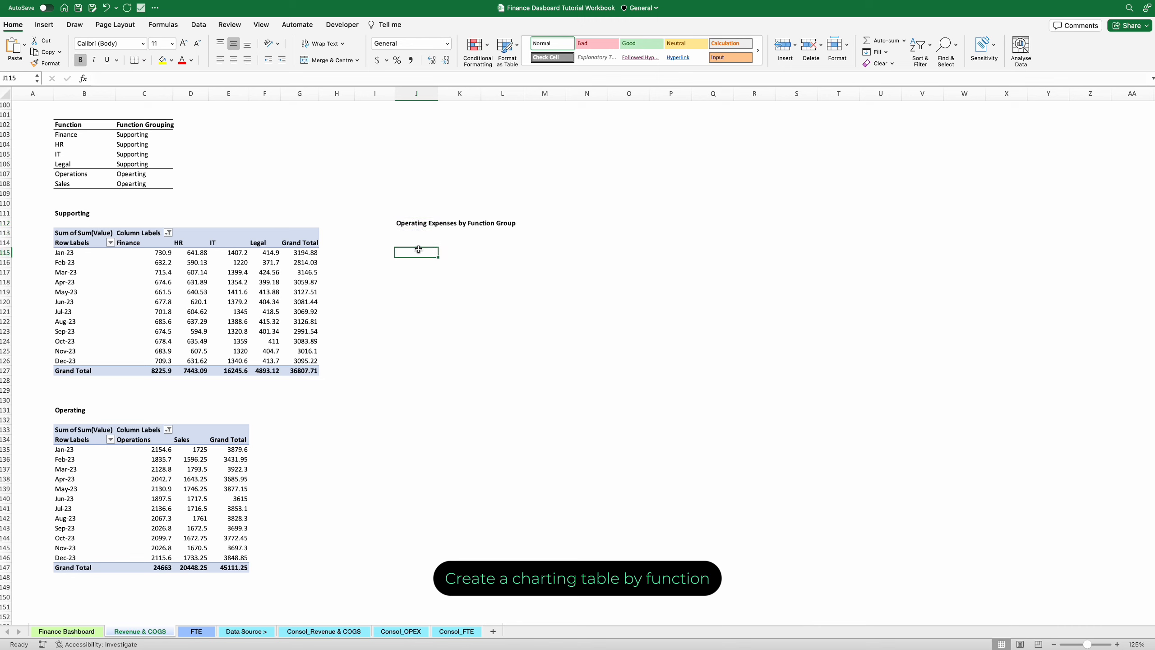
{"action": "type", "text": "Month"}
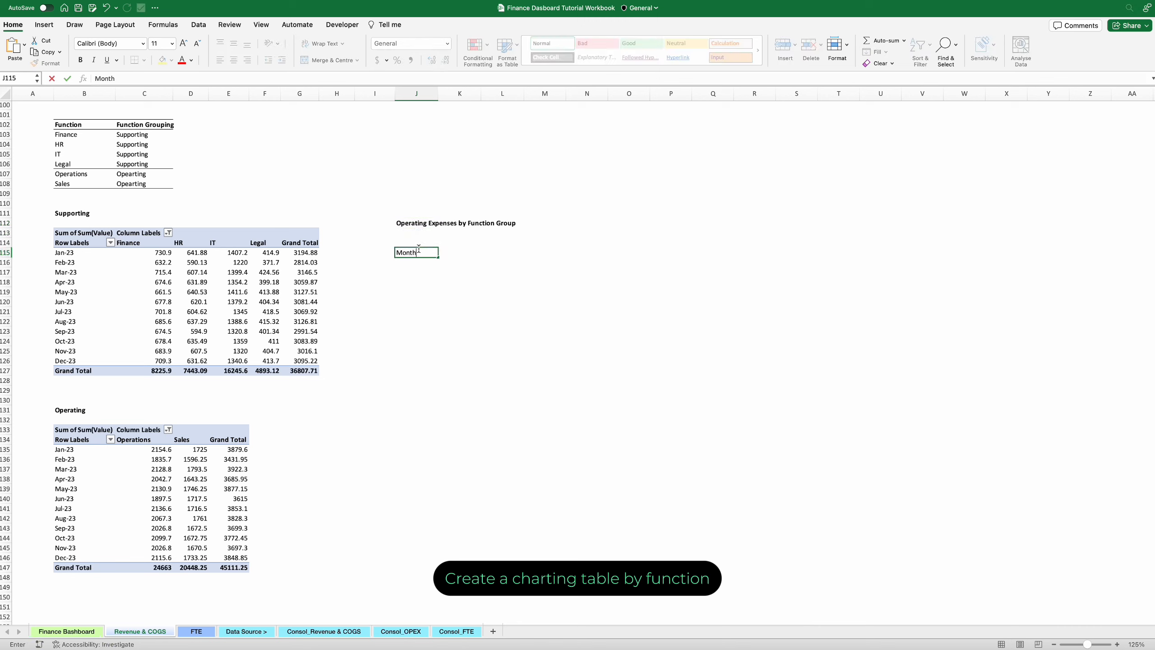
{"action": "key", "text": "Tab"}
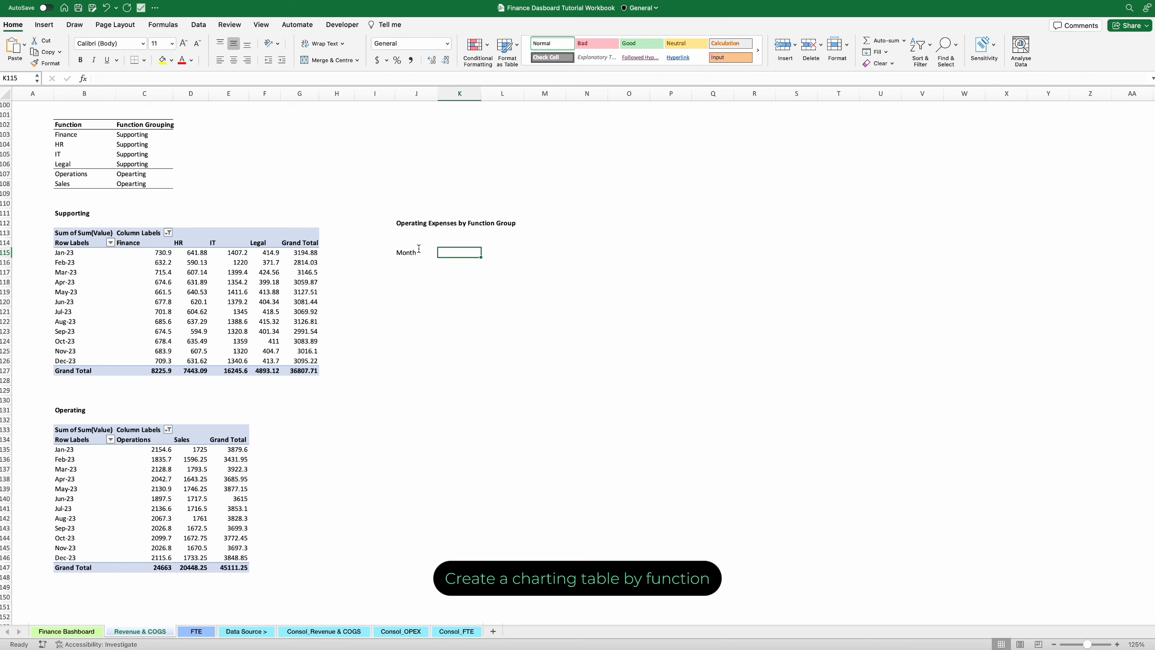
{"action": "type", "text": "Supporting"}
{"action": "key", "text": "Tab"}
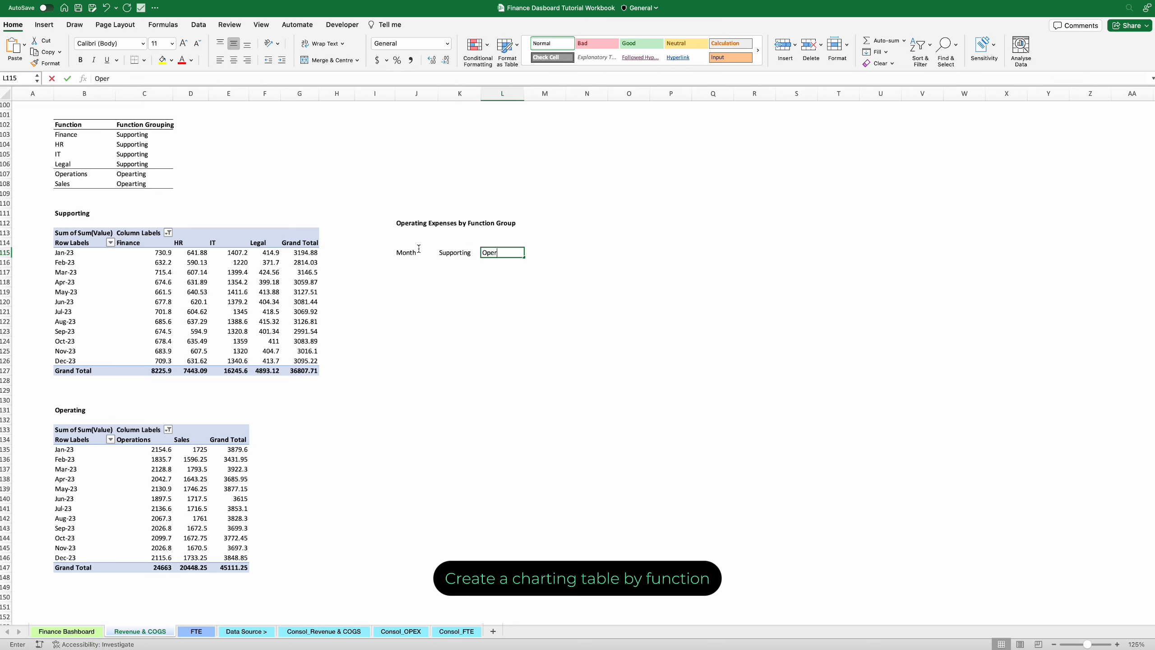
{"action": "left_click", "coordinate": [419, 248]}
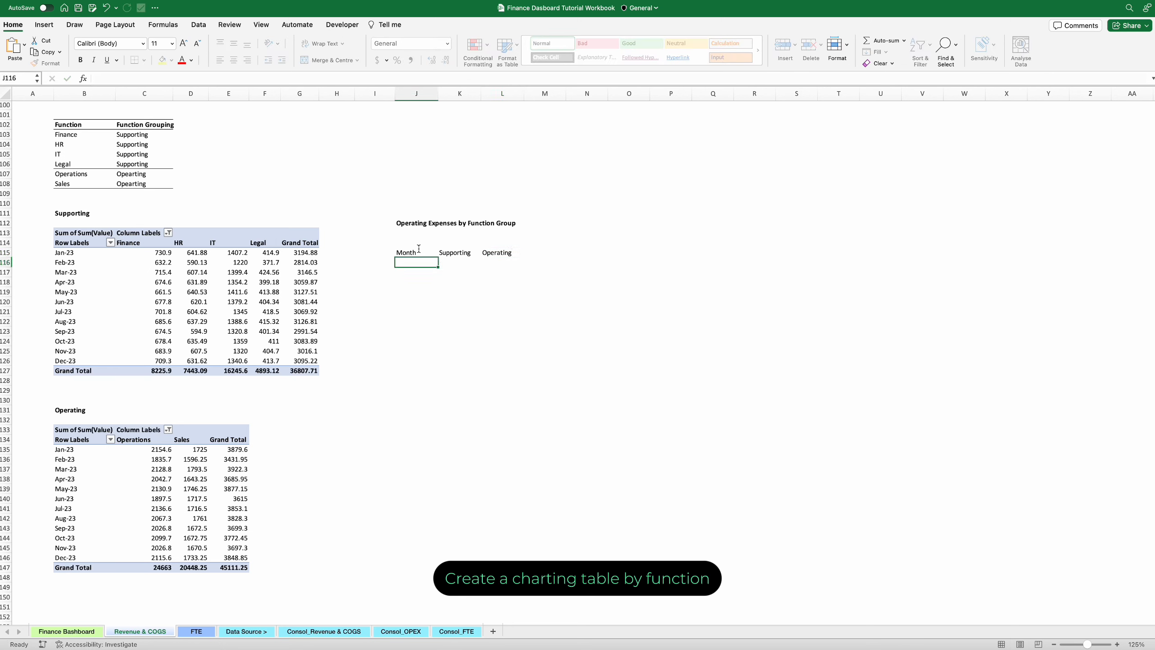
{"action": "key", "text": "Right"}
{"action": "key", "text": "Right"}
{"action": "key", "text": "Right"}
{"action": "type", "text": "To"}
{"action": "key", "text": "Return"}
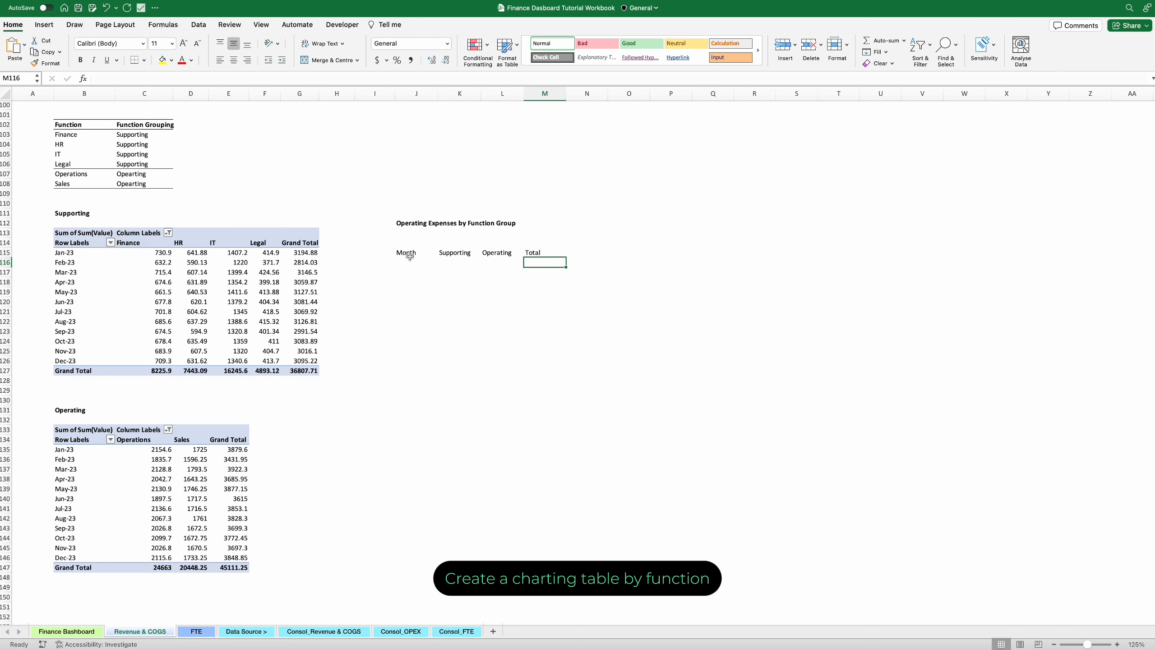
Bold the charting table's headers J115:M115 and fill J116:J127 with left-aligned month links starting from =B115
{"action": "left_click_drag", "start_coordinate": [409, 253], "coordinate": [538, 253]}
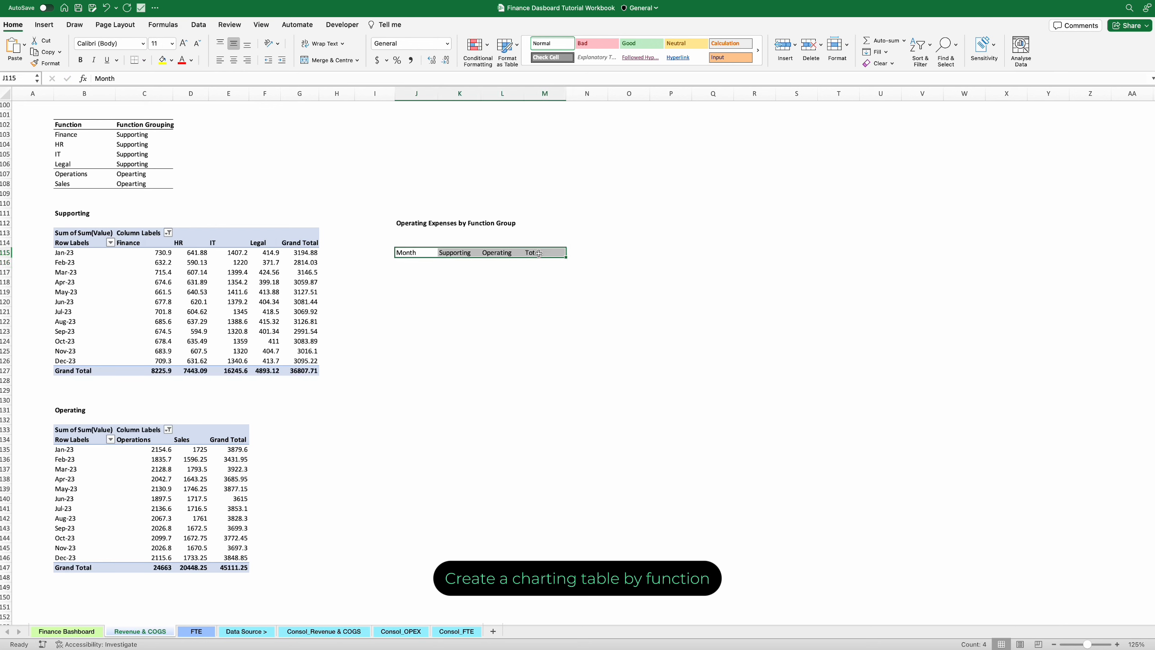
{"action": "key", "text": "super+b"}
{"action": "left_click", "coordinate": [409, 264]}
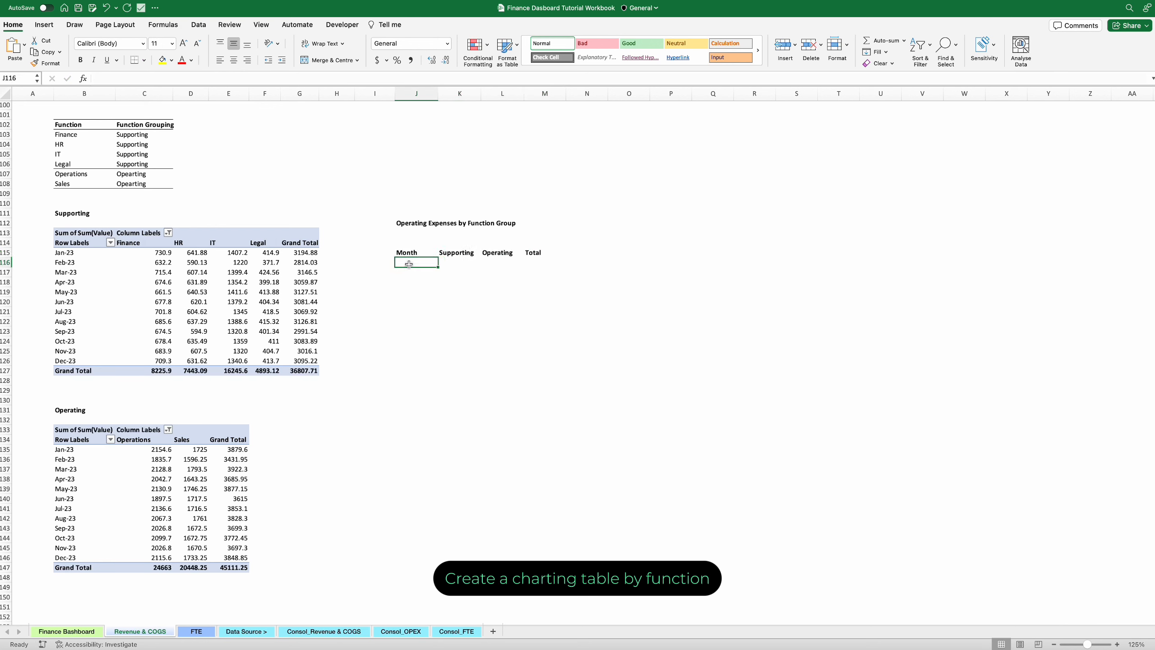
{"action": "type", "text": "=b"}
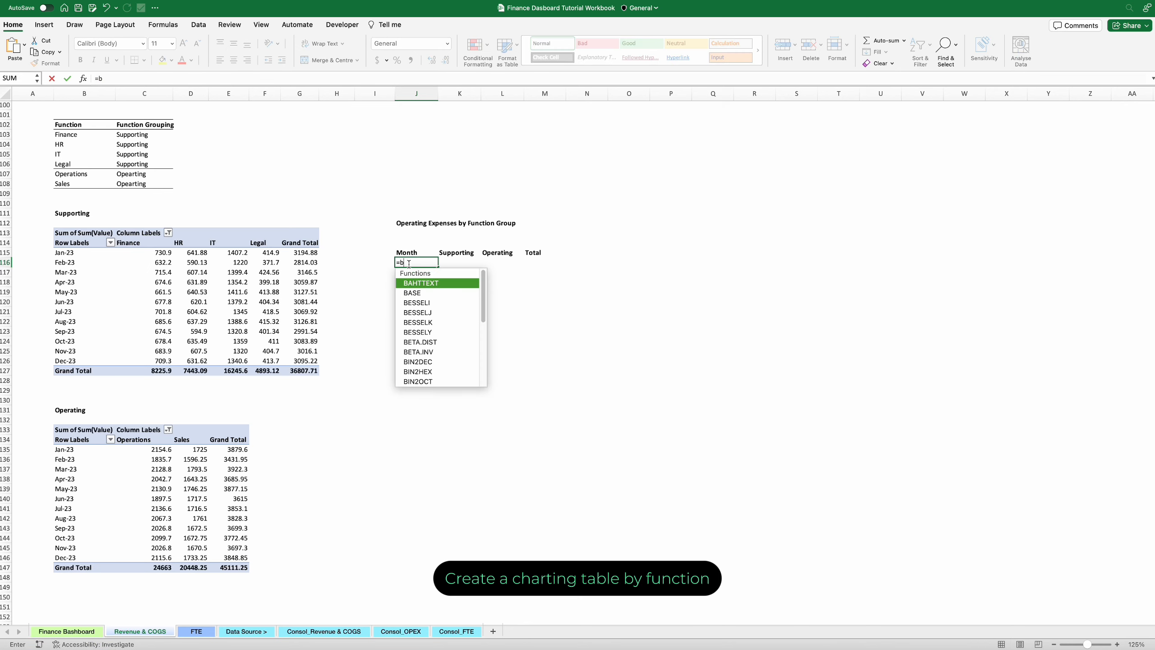
{"action": "type", "text": "115"}
{"action": "key", "text": "Return"}
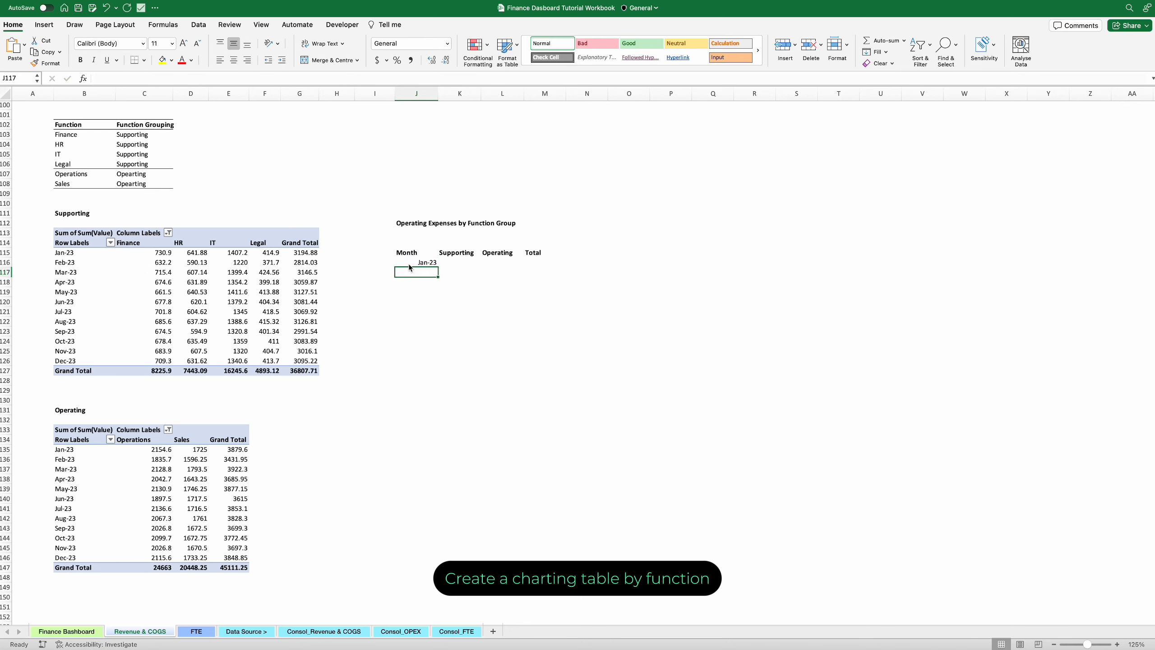
{"action": "left_click", "coordinate": [409, 264]}
{"action": "left_click", "coordinate": [220, 60]}
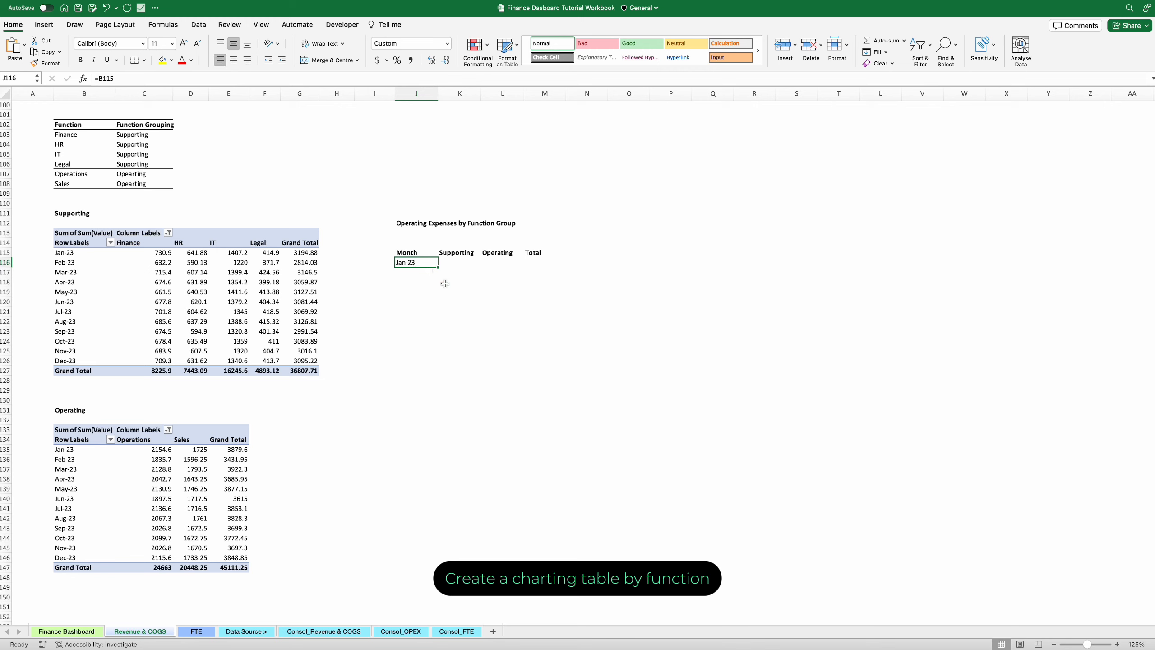
{"action": "left_click_drag", "start_coordinate": [439, 271], "coordinate": [438, 372]}
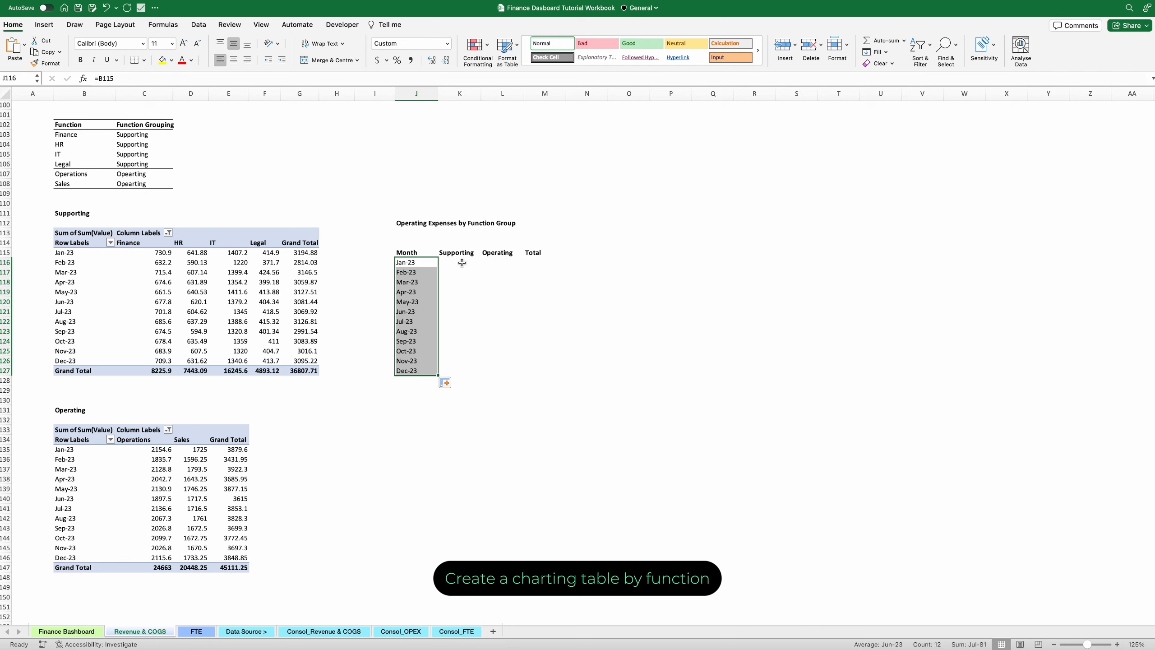
Link K116 and L116 to the January grand totals of the Supporting pivot (G115) and the Operating pivot (E135)
{"action": "left_click", "coordinate": [462, 263]}
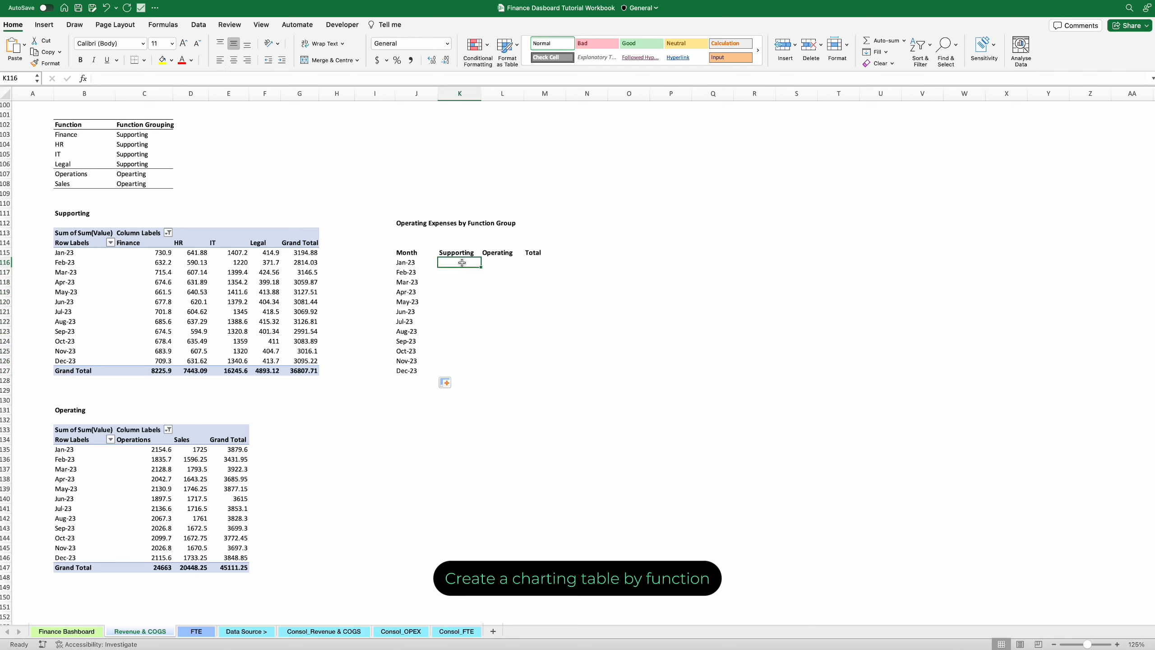
{"action": "type", "text": "=g115"}
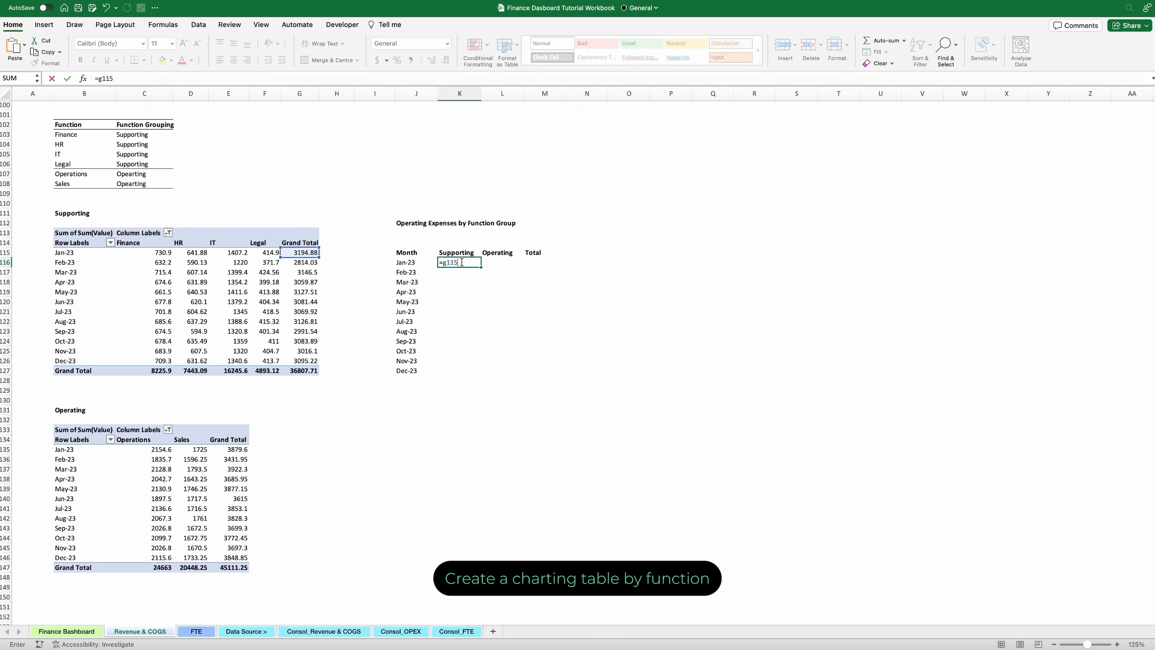
{"action": "key", "text": "Return"}
{"action": "left_click", "coordinate": [501, 261]}
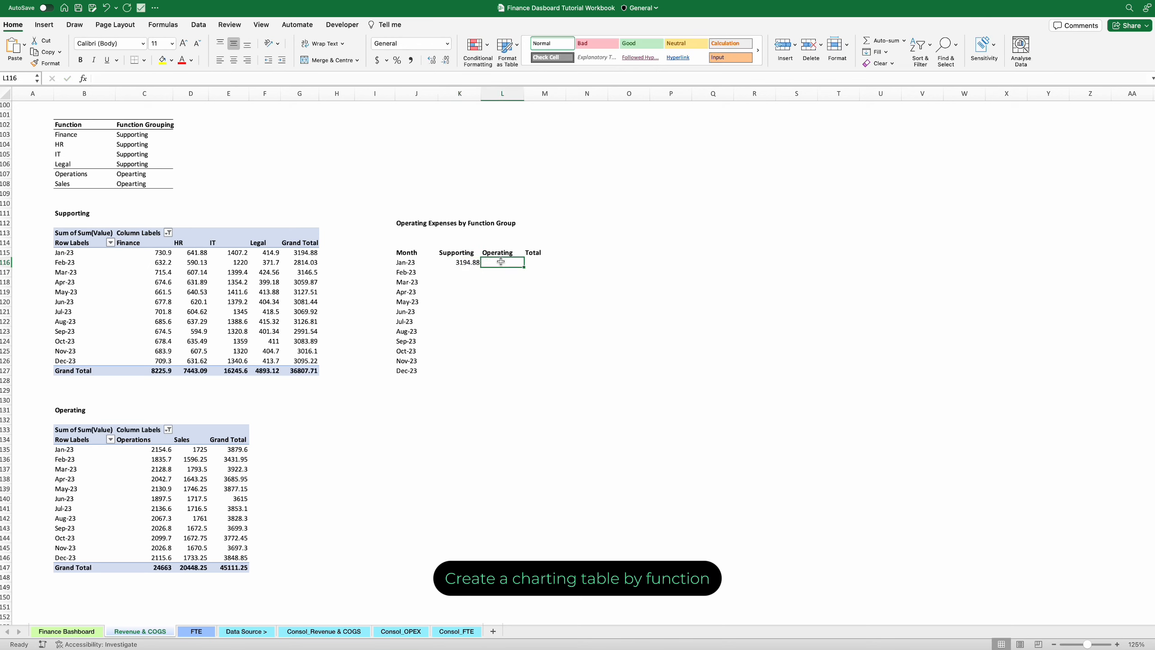
{"action": "type", "text": "="}
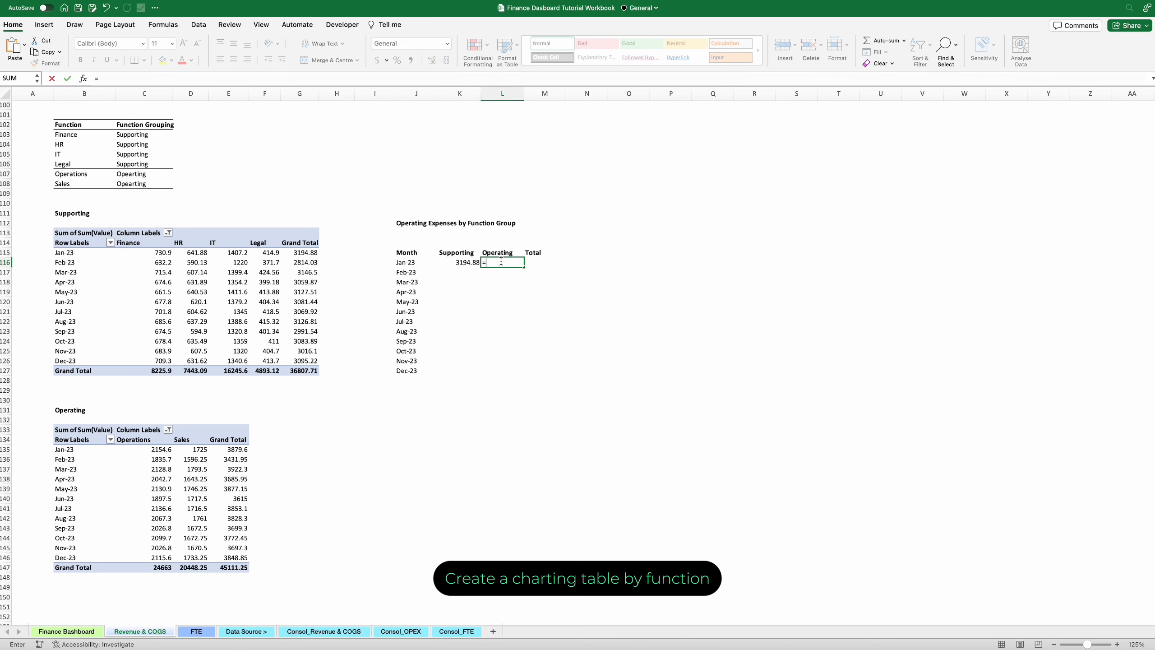
{"action": "type", "text": "d135"}
{"action": "key", "text": "Return"}
Enter =SUM(K116:L116) in M116 as the January total
{"action": "left_click", "coordinate": [543, 266]}
{"action": "type", "text": "=sum("}
{"action": "key", "text": "Left"}
{"action": "key", "text": "Left"}
{"action": "key", "text": "shift+Right"}
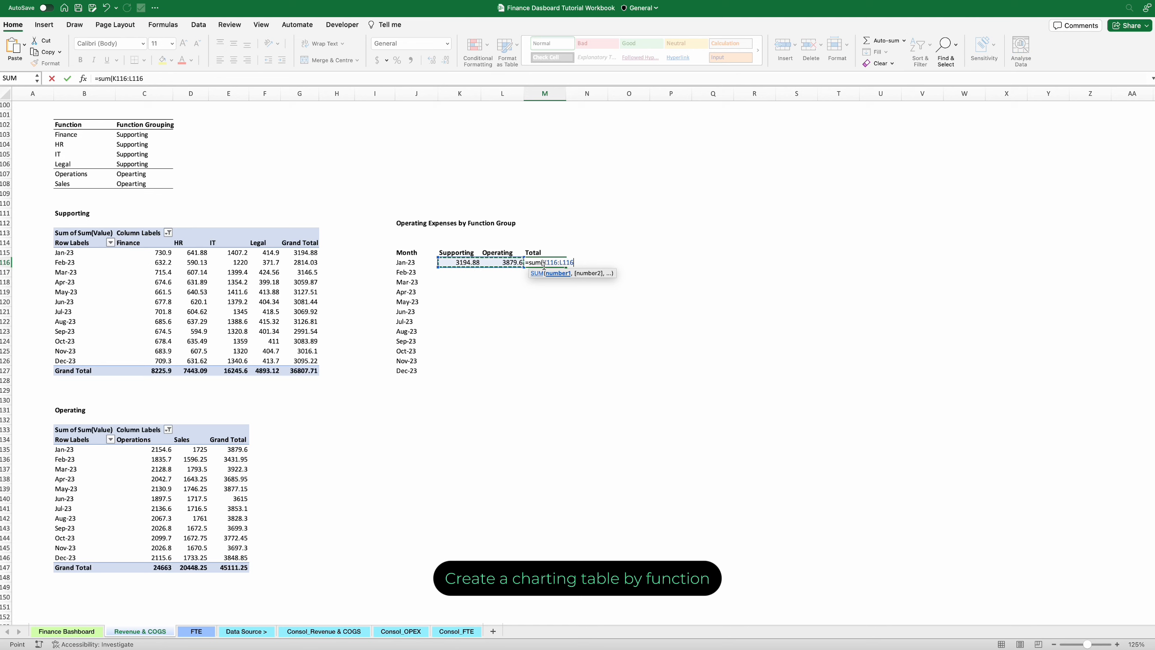
{"action": "key", "text": "Return"}
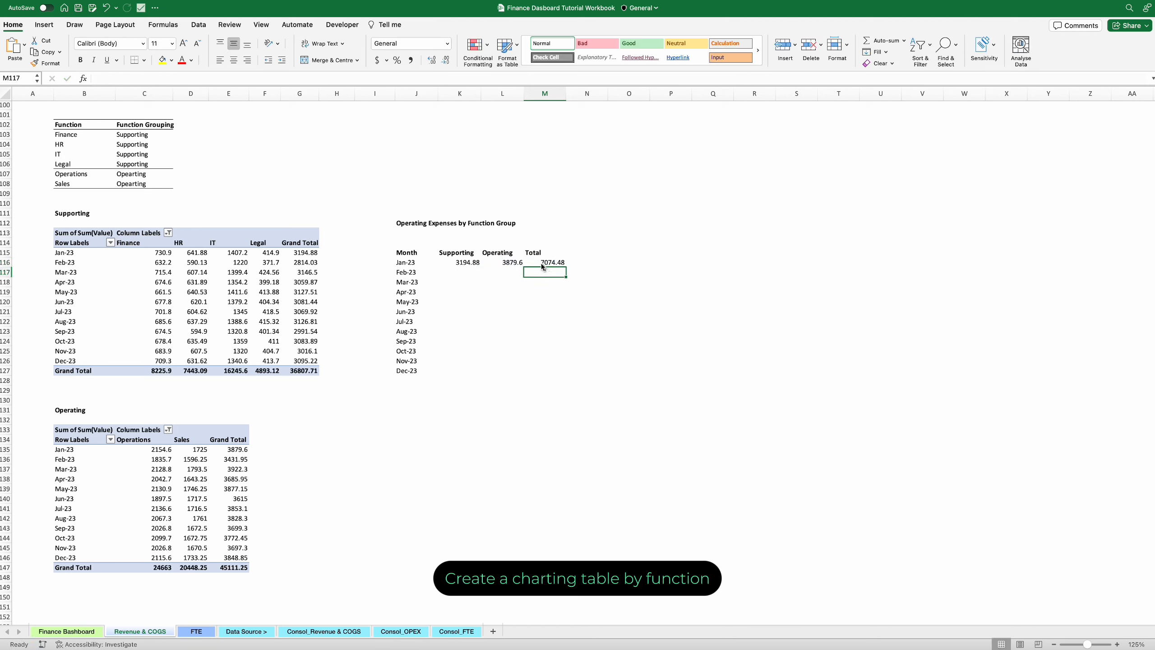
Format K116:M116 with thousands separators and one decimal, and fill the formulas down to row 127
{"action": "left_click_drag", "start_coordinate": [469, 264], "coordinate": [537, 263]}
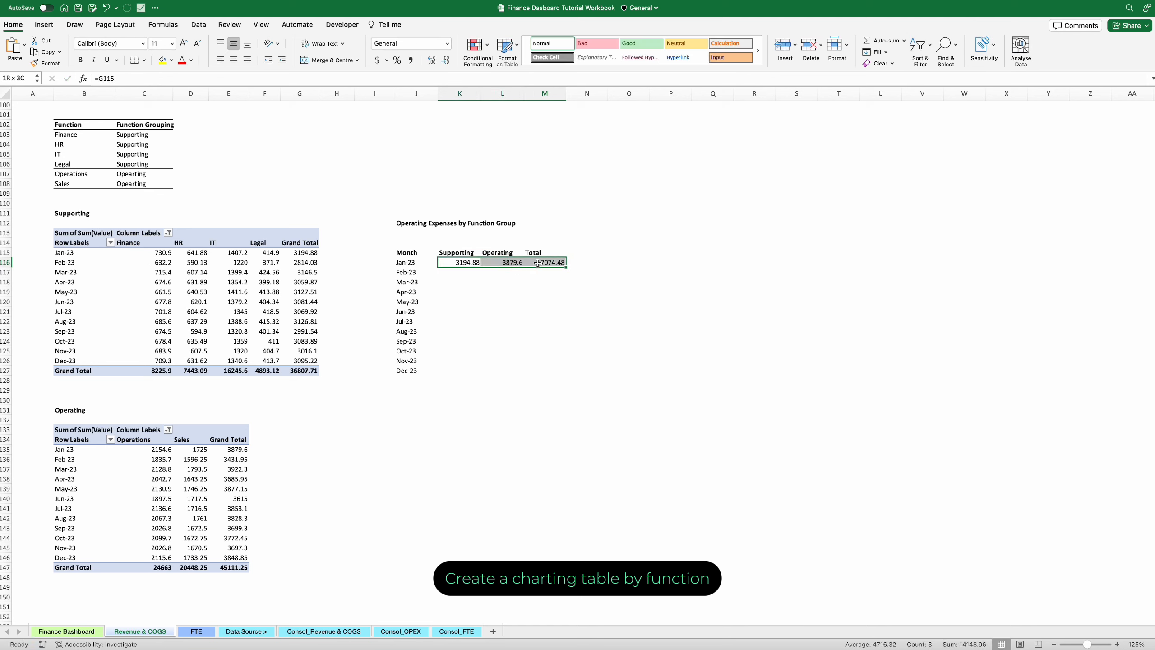
{"action": "left_click", "coordinate": [411, 60]}
{"action": "left_click", "coordinate": [446, 59]}
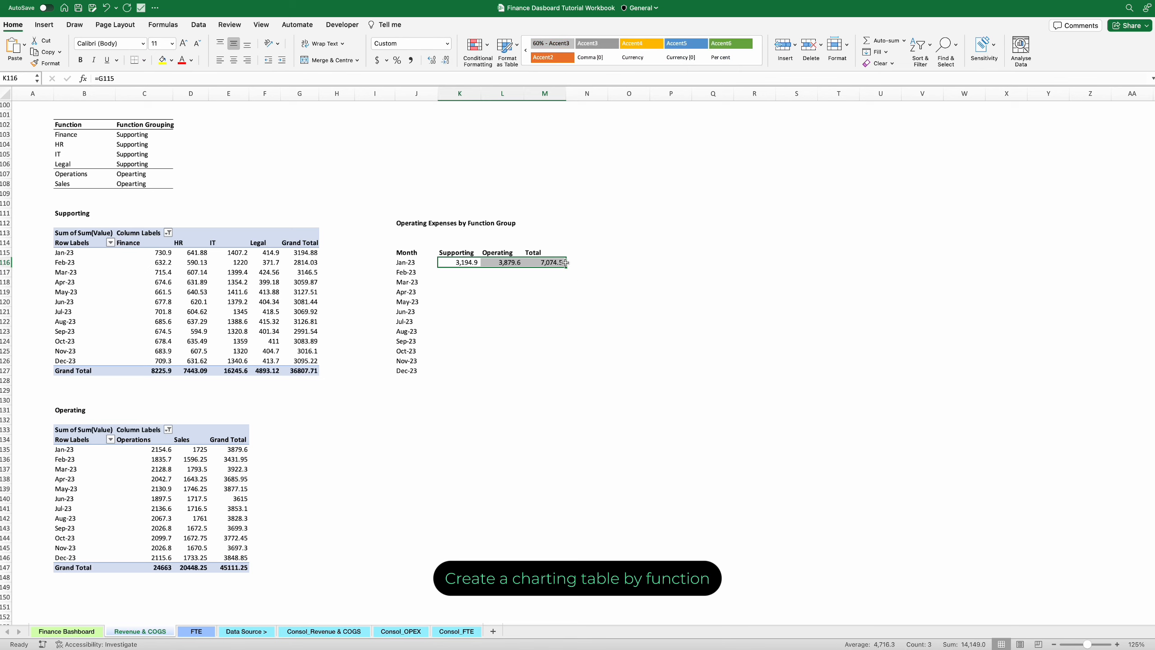
{"action": "left_click_drag", "start_coordinate": [566, 263], "coordinate": [555, 367]}
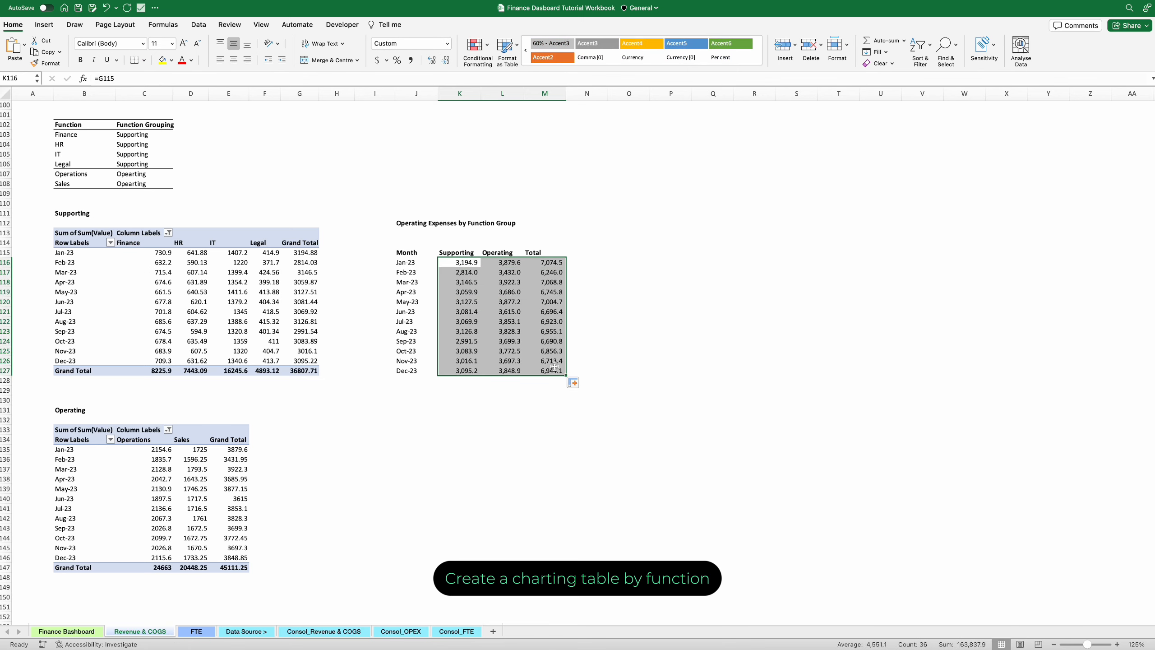
Enter =SUM(K116:K127) in K128 and fill it across to M128
{"action": "left_click", "coordinate": [467, 379]}
{"action": "type", "text": "=sum("}
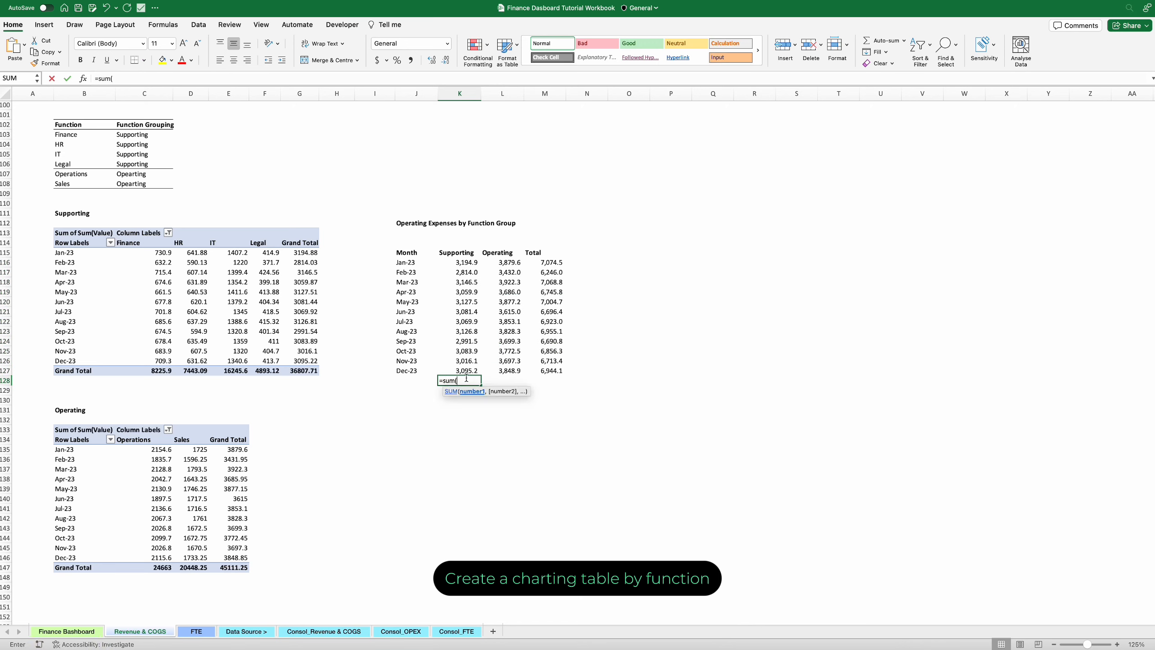
{"action": "left_click_drag", "start_coordinate": [464, 263], "coordinate": [475, 371]}
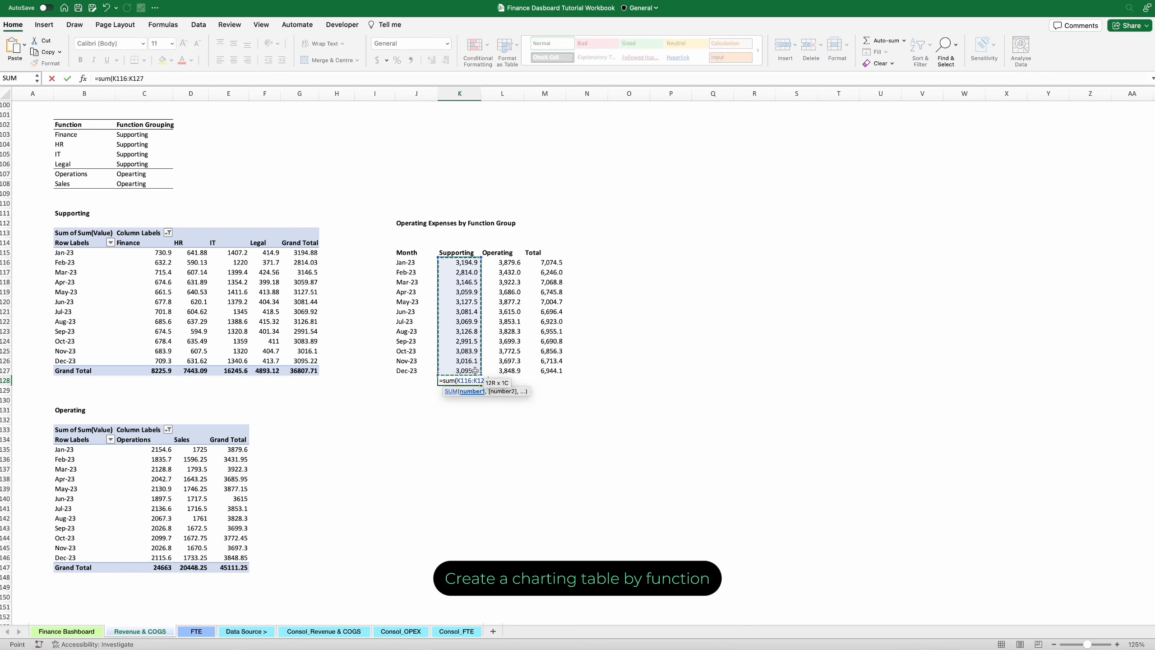
{"action": "key", "text": "Return"}
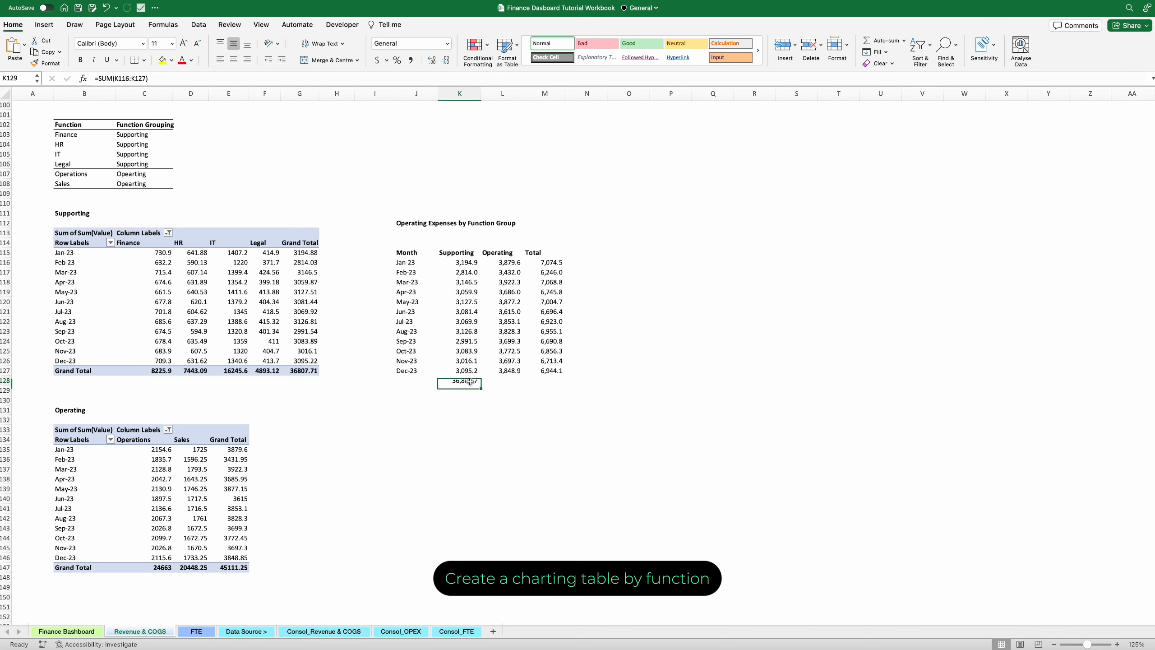
{"action": "left_click", "coordinate": [471, 381]}
{"action": "left_click_drag", "start_coordinate": [480, 386], "coordinate": [573, 392]}
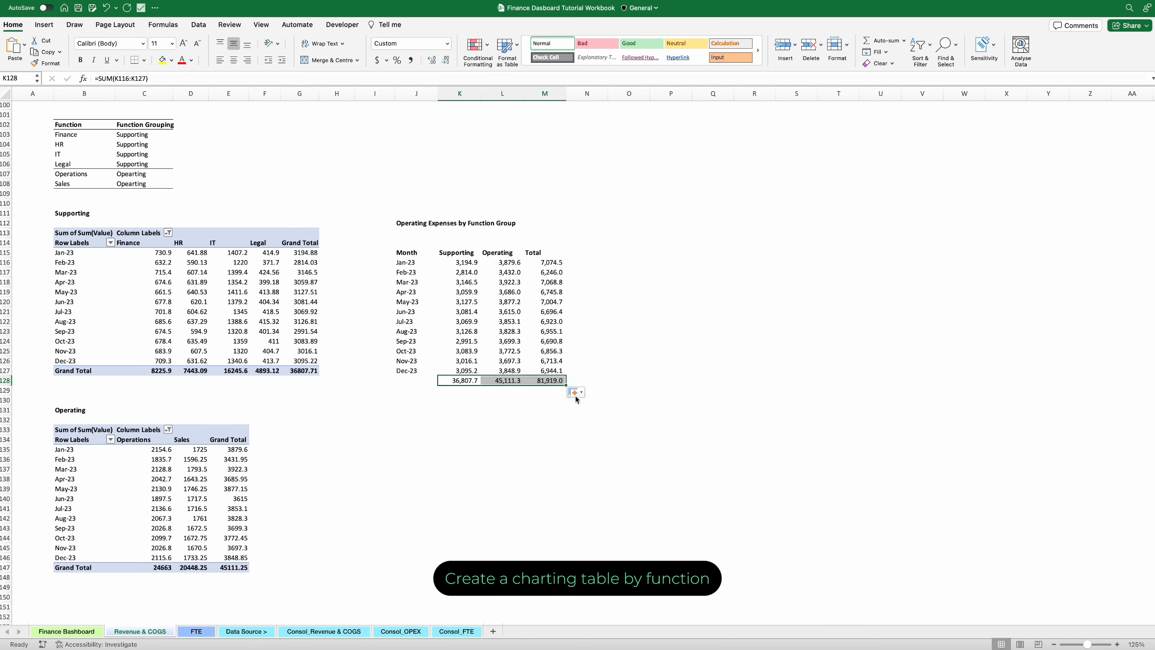
Make the totals in K128:M128 bold and give them a top and bottom border
{"action": "left_click", "coordinate": [79, 60]}
{"action": "left_click", "coordinate": [145, 60]}
{"action": "left_click", "coordinate": [200, 236]}
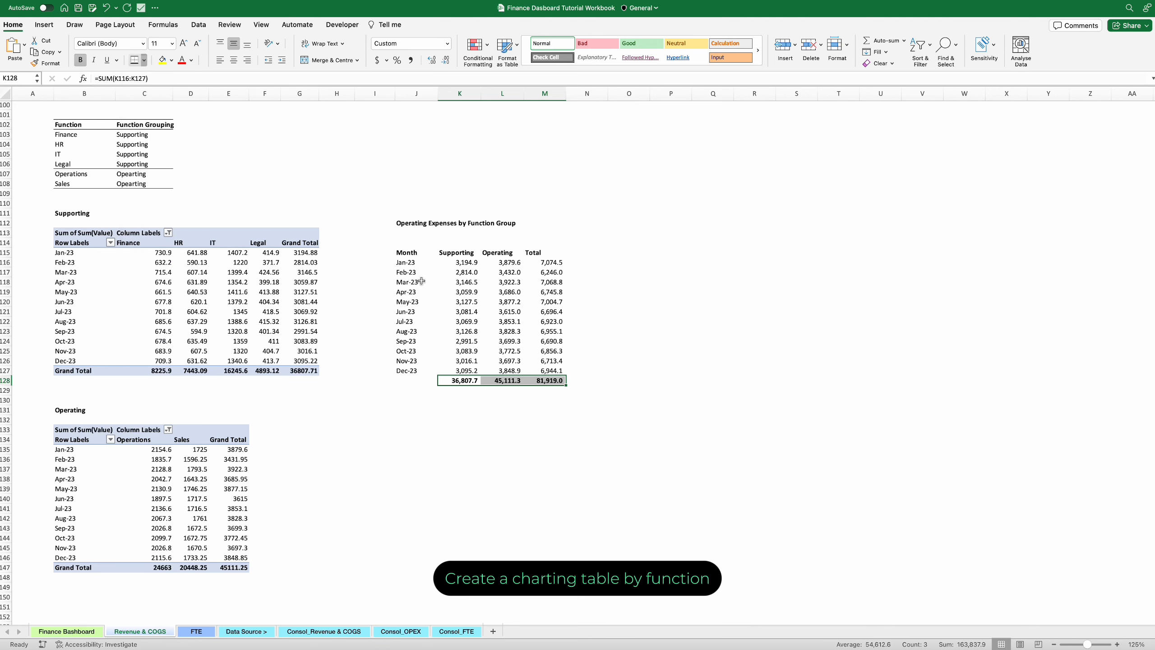
{"action": "left_click", "coordinate": [658, 311]}
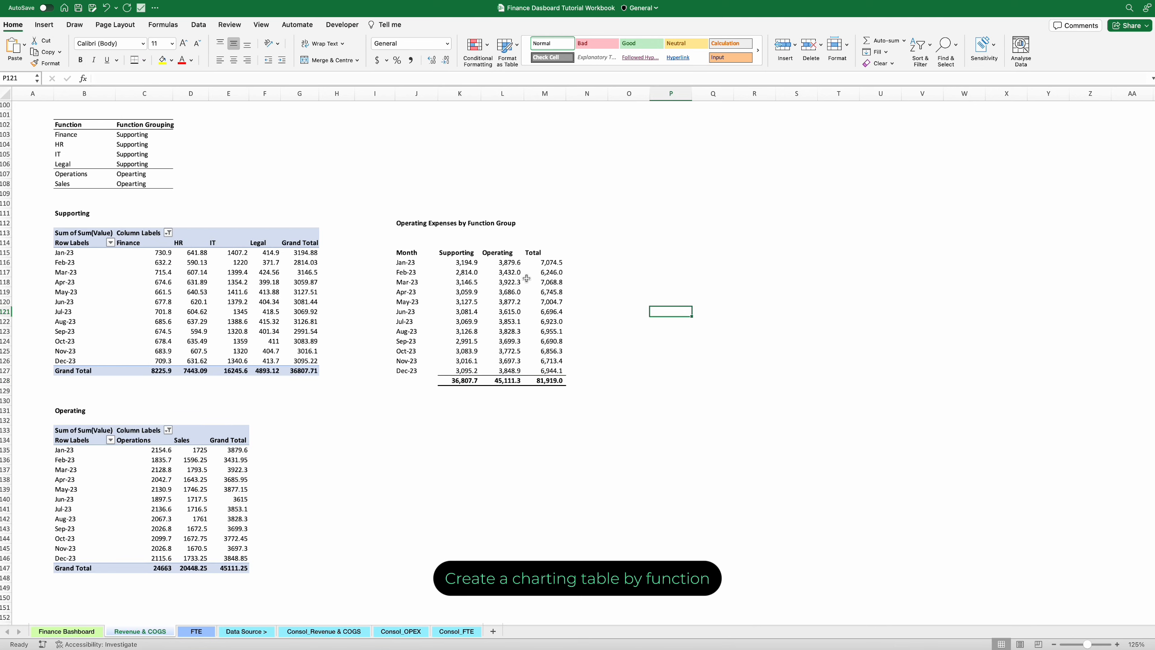
Show the values in K116:M128 without decimals and right-align the headers Supporting, Operating and Total
{"action": "left_click_drag", "start_coordinate": [471, 264], "coordinate": [553, 381]}
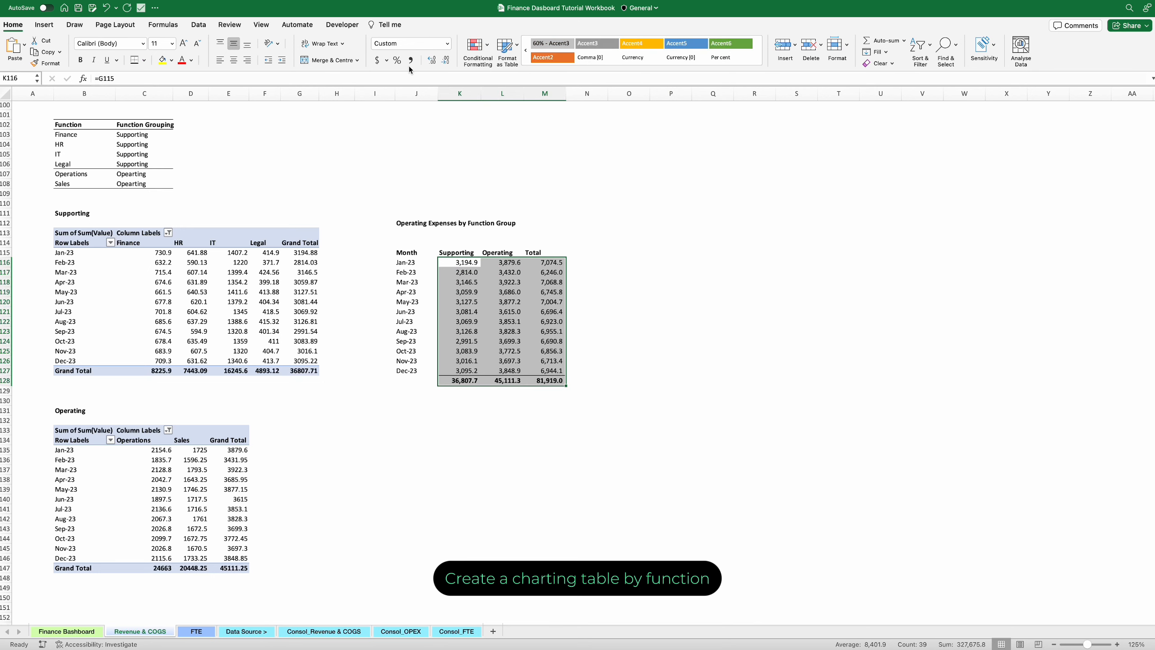
{"action": "left_click", "coordinate": [434, 63]}
{"action": "left_click", "coordinate": [445, 60]}
{"action": "left_click", "coordinate": [445, 61]}
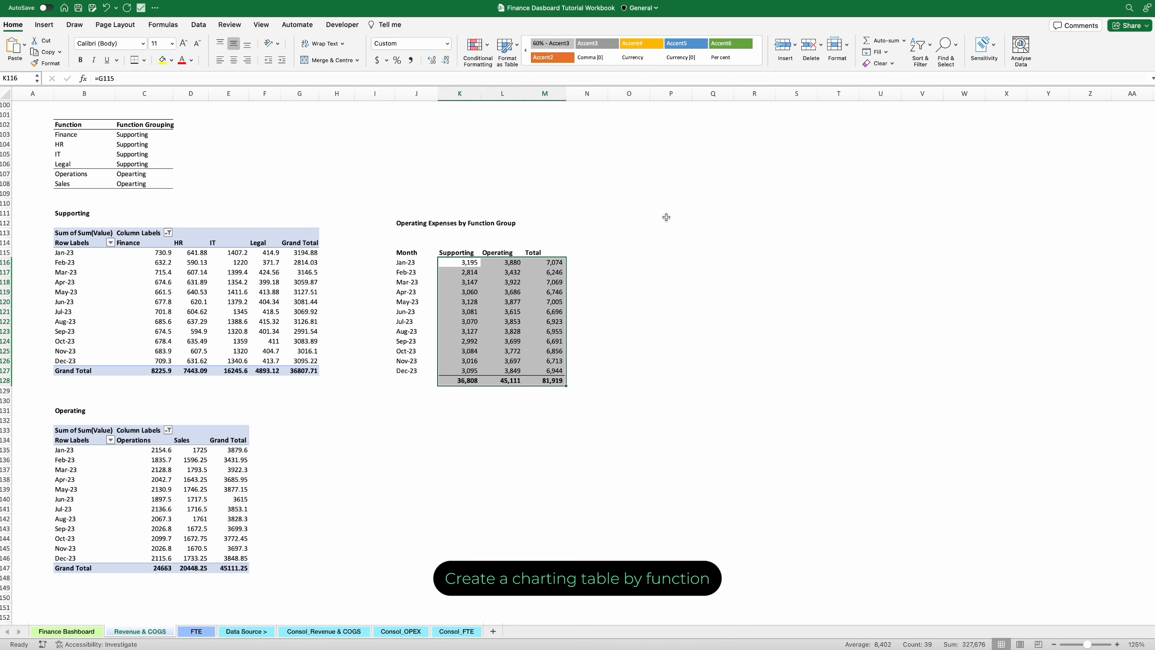
{"action": "left_click", "coordinate": [670, 222]}
Enter the bold label "Charting Table" in J111 above the charting table's title
{"action": "scroll", "coordinate": [545, 209], "scroll_direction": "down", "scroll_amount": 1}
{"action": "left_click", "coordinate": [419, 202]}
{"action": "type", "text": "Ch"}
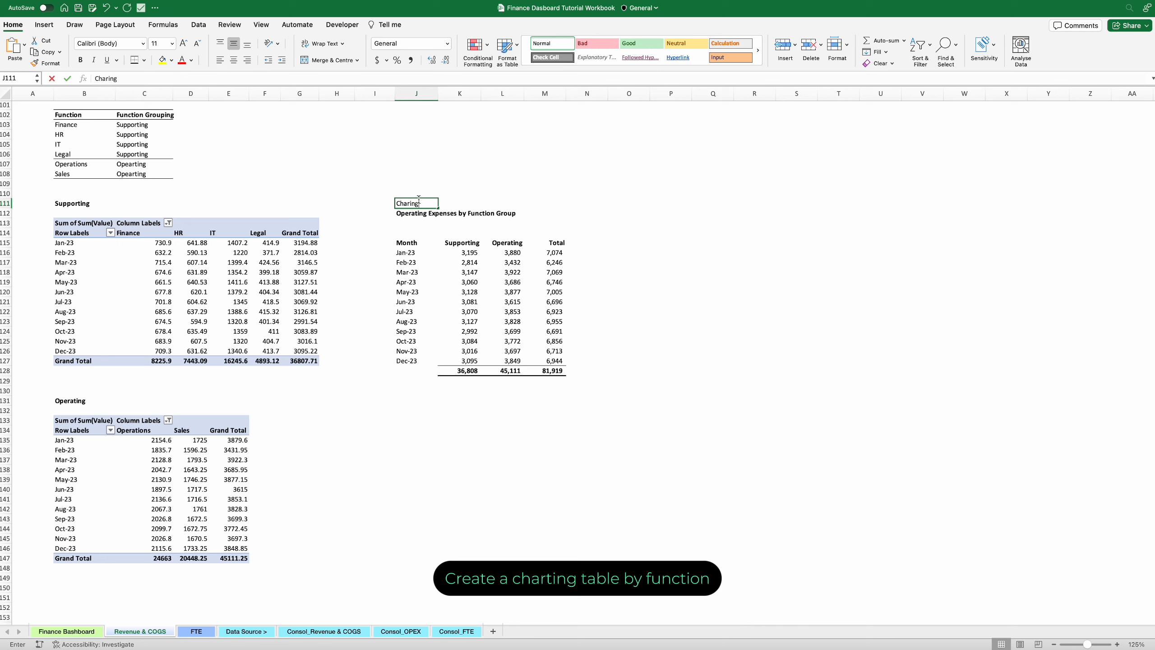
{"action": "type", "text": "arting Table"}
{"action": "left_click", "coordinate": [428, 186]}
{"action": "left_click", "coordinate": [411, 205]}
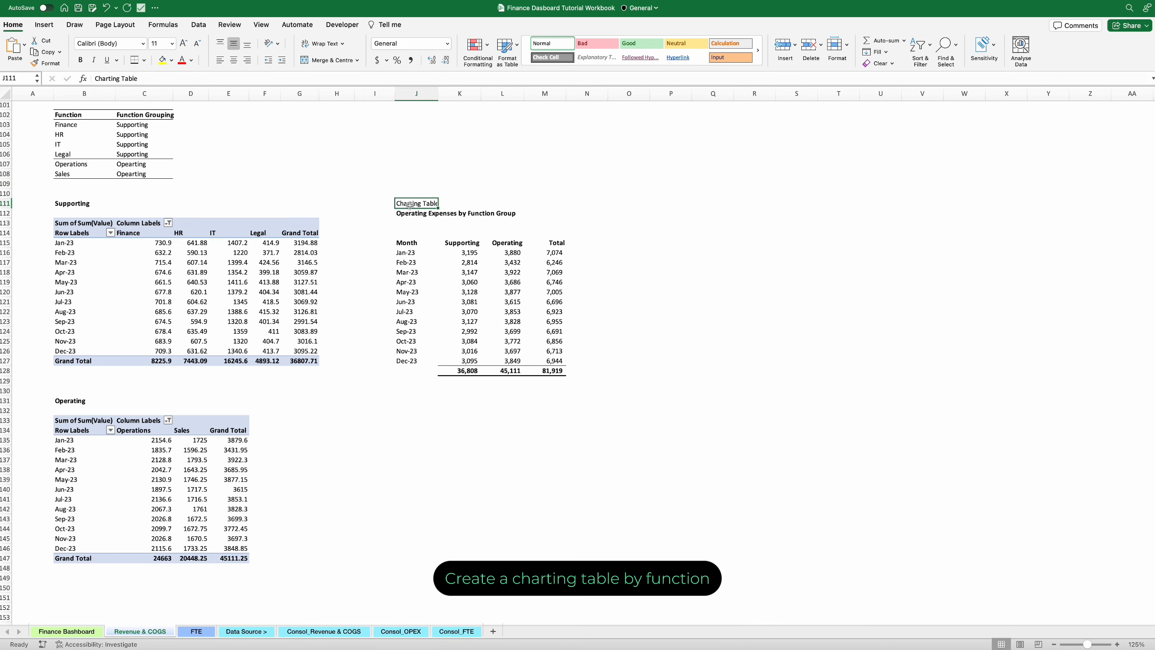
{"action": "key", "text": "ctrl+b"}
{"action": "left_click", "coordinate": [586, 213]}
{"action": "left_click", "coordinate": [637, 213]}
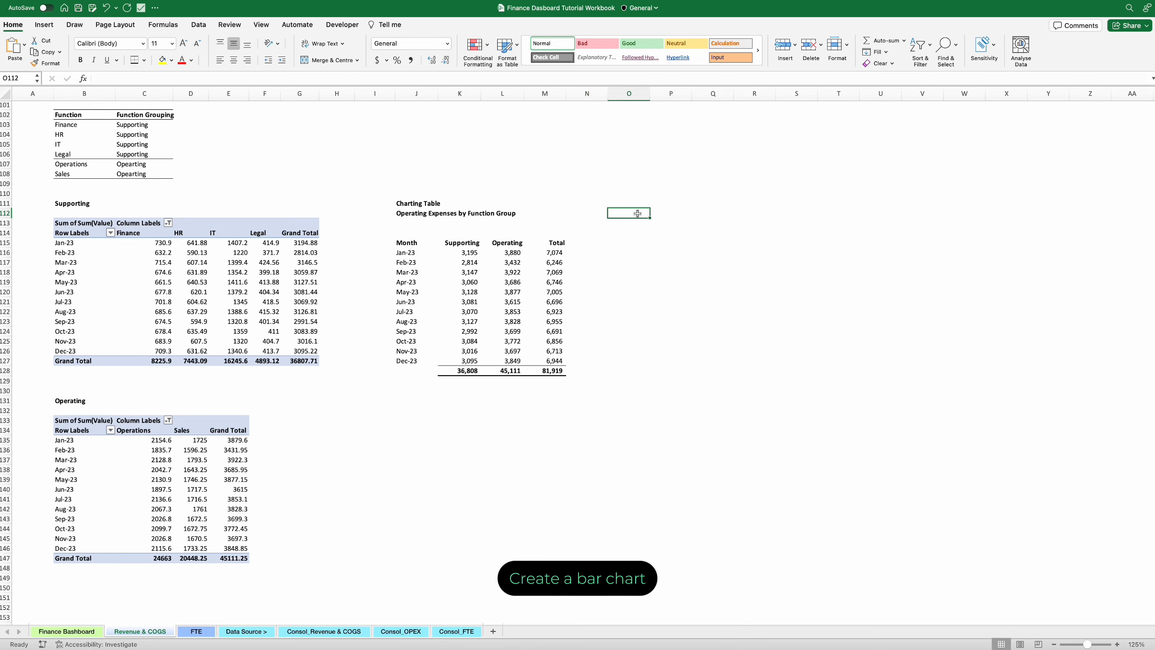
Insert a 2D stacked column chart from J115:L127, place it beside the charting table and widen it to about 6.1 inches
{"action": "left_click_drag", "start_coordinate": [407, 246], "coordinate": [512, 356]}
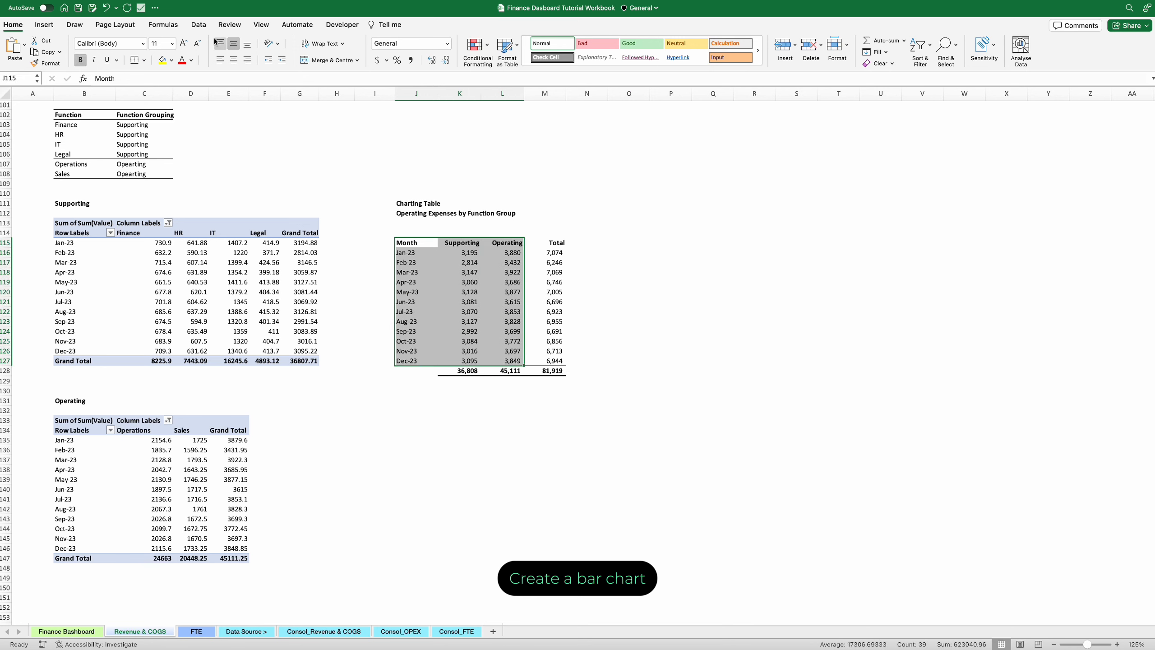
{"action": "left_click", "coordinate": [44, 25]}
{"action": "left_click", "coordinate": [491, 42]}
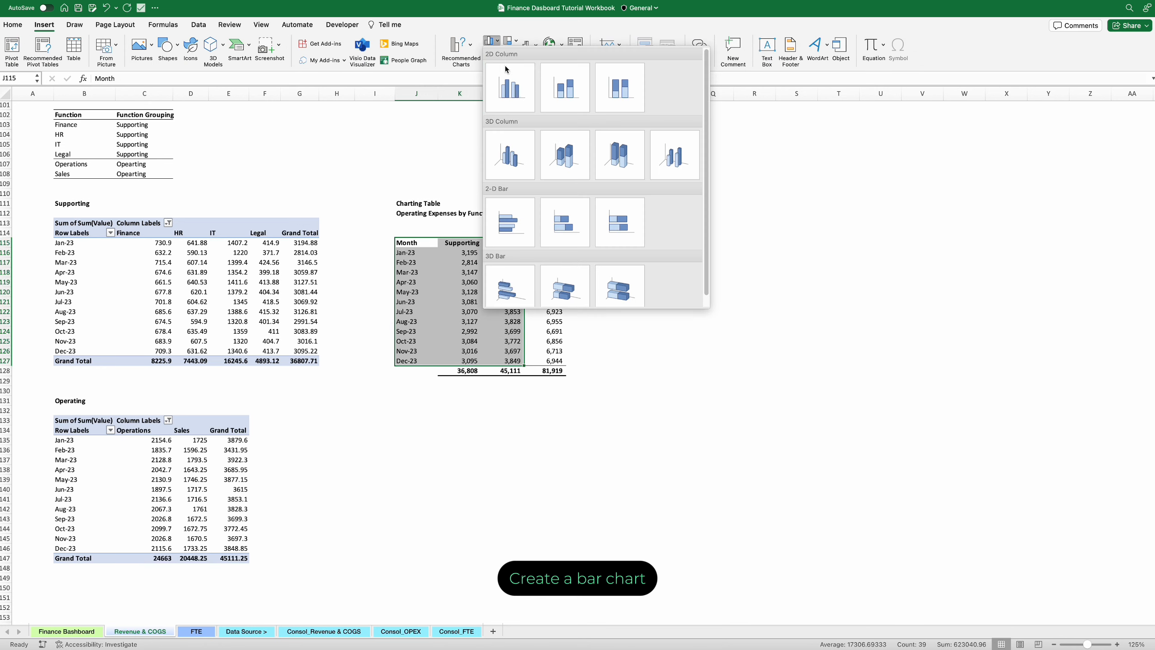
{"action": "left_click", "coordinate": [550, 96]}
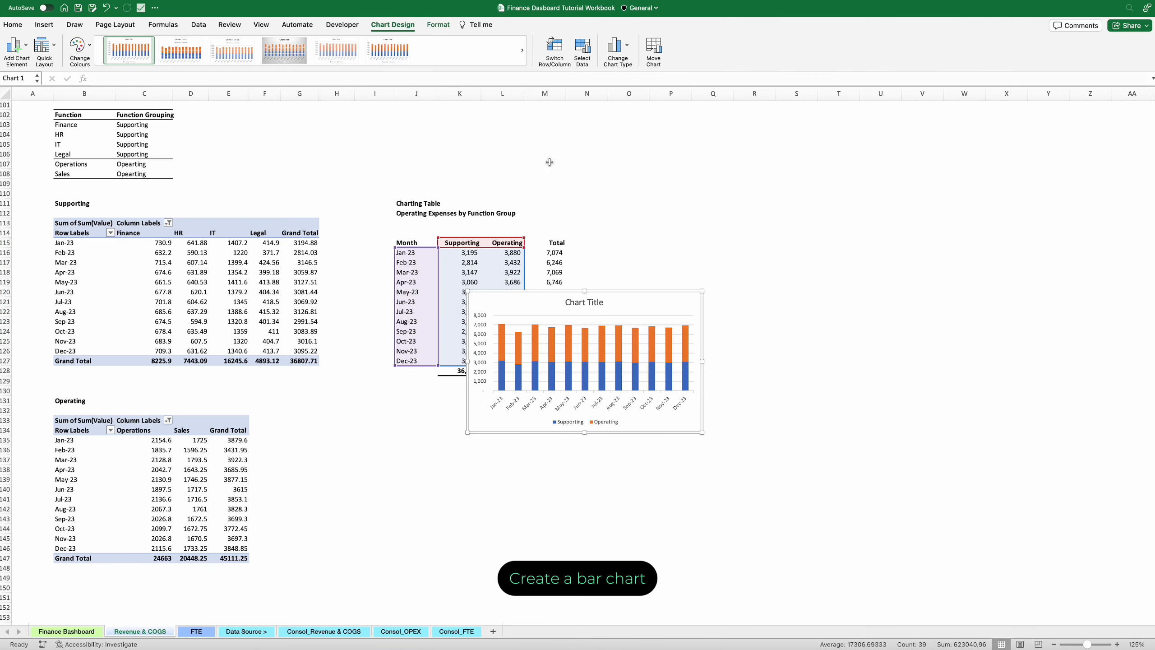
{"action": "left_click_drag", "start_coordinate": [609, 293], "coordinate": [744, 235]}
{"action": "left_click_drag", "start_coordinate": [830, 379], "coordinate": [879, 379]}
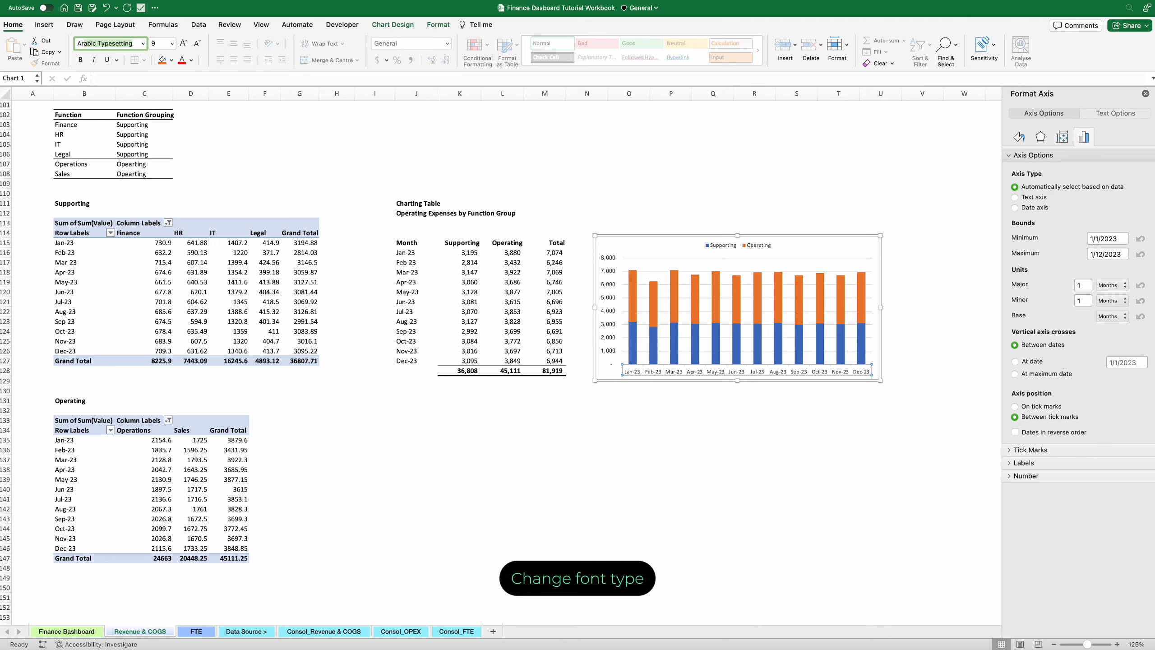
Set the font of the chart's month axis labels to Arial and remove the chart's outline
{"action": "type", "text": "Arial"}
{"action": "key", "text": "Tab"}
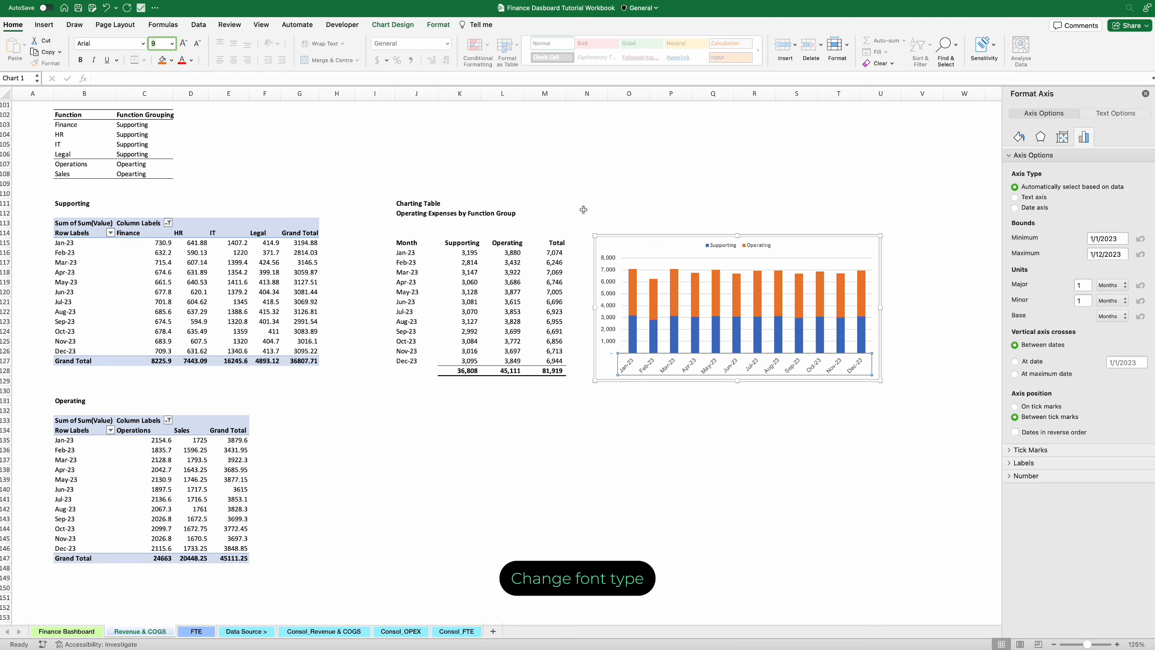
{"action": "left_click", "coordinate": [658, 235]}
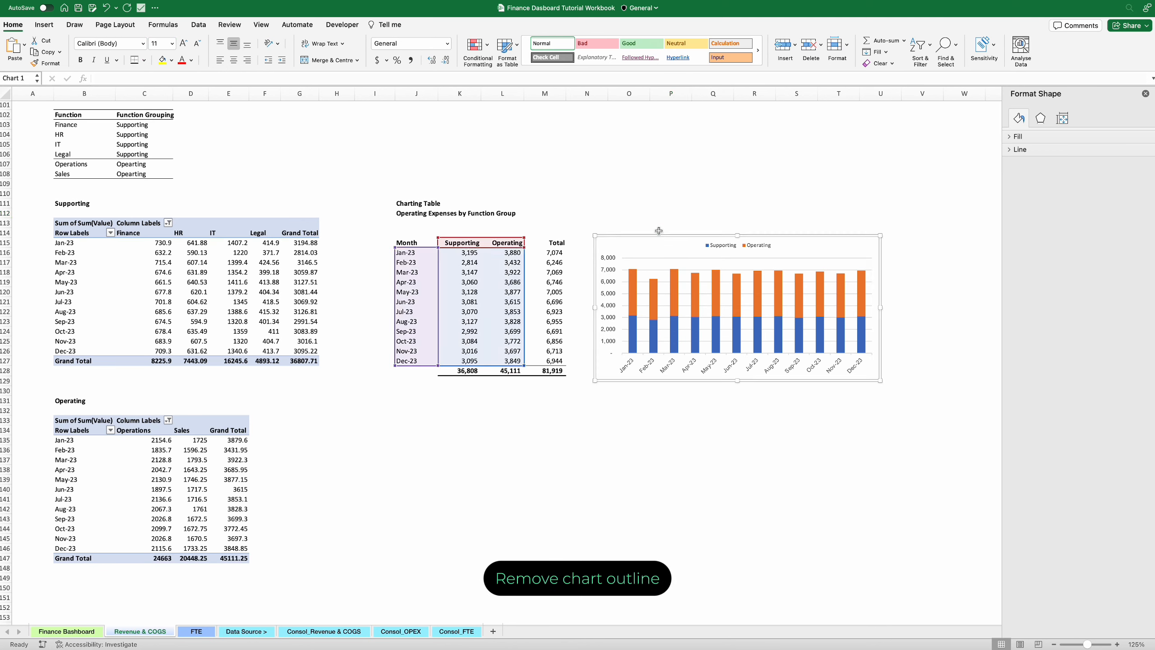
{"action": "left_click", "coordinate": [438, 25]}
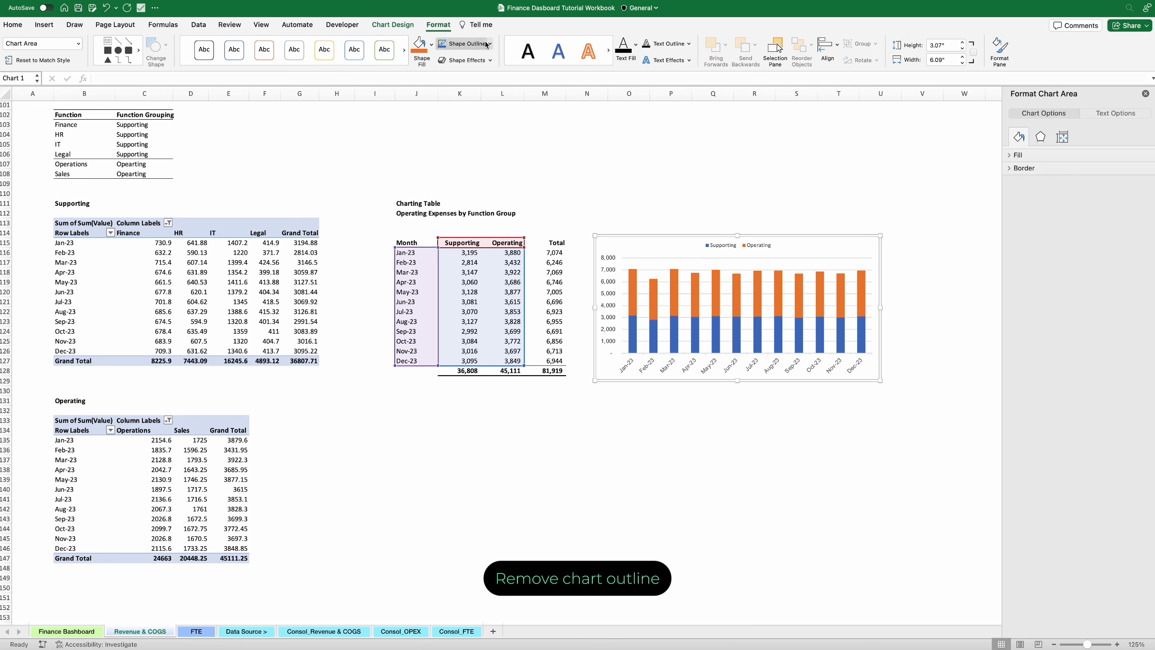
{"action": "left_click", "coordinate": [490, 43]}
{"action": "left_click", "coordinate": [490, 76]}
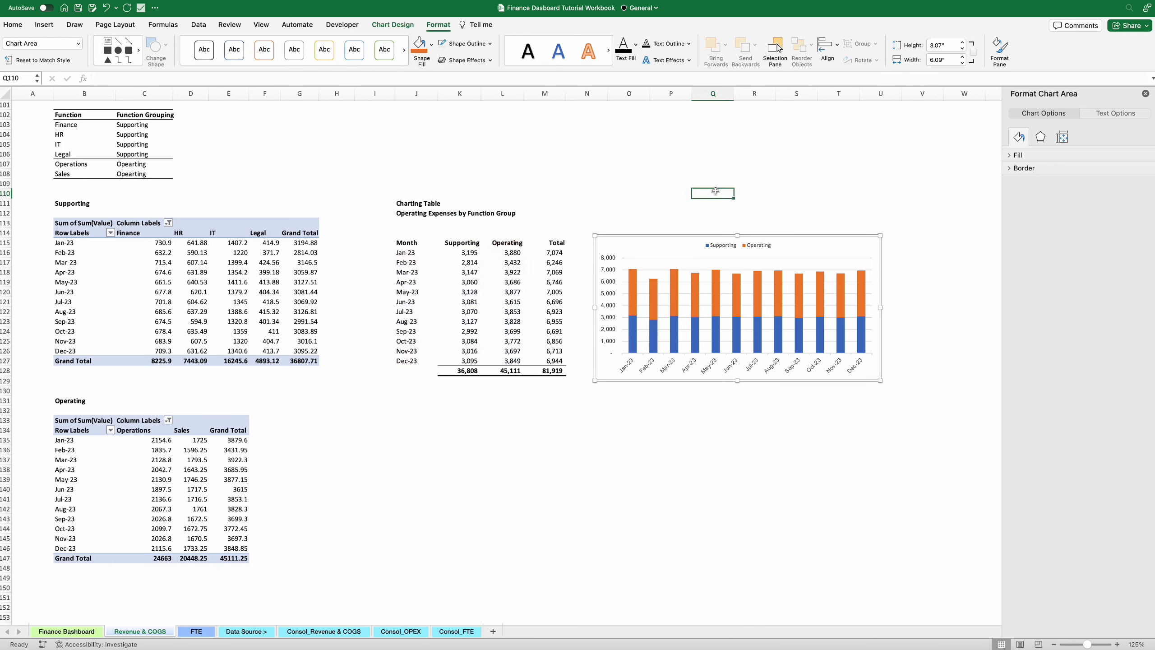
Fill the Operating series of the stacked column chart with the light blue hex colour A4C8FF
{"action": "left_click", "coordinate": [636, 285]}
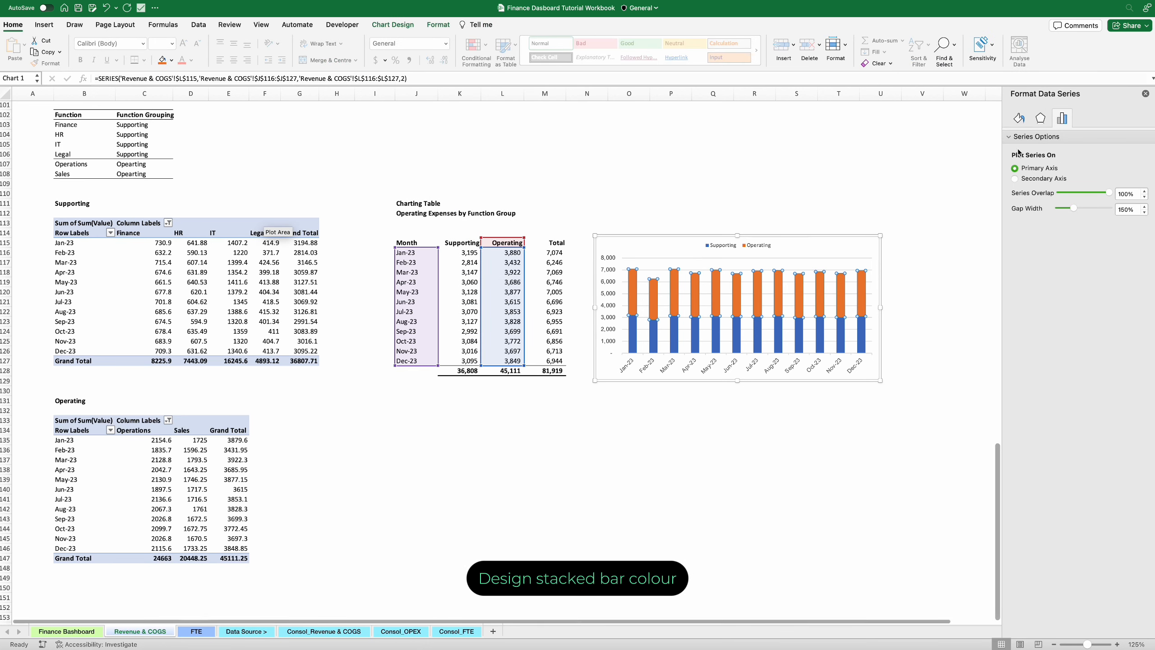
{"action": "left_click", "coordinate": [1019, 119]}
{"action": "left_click", "coordinate": [1028, 137]}
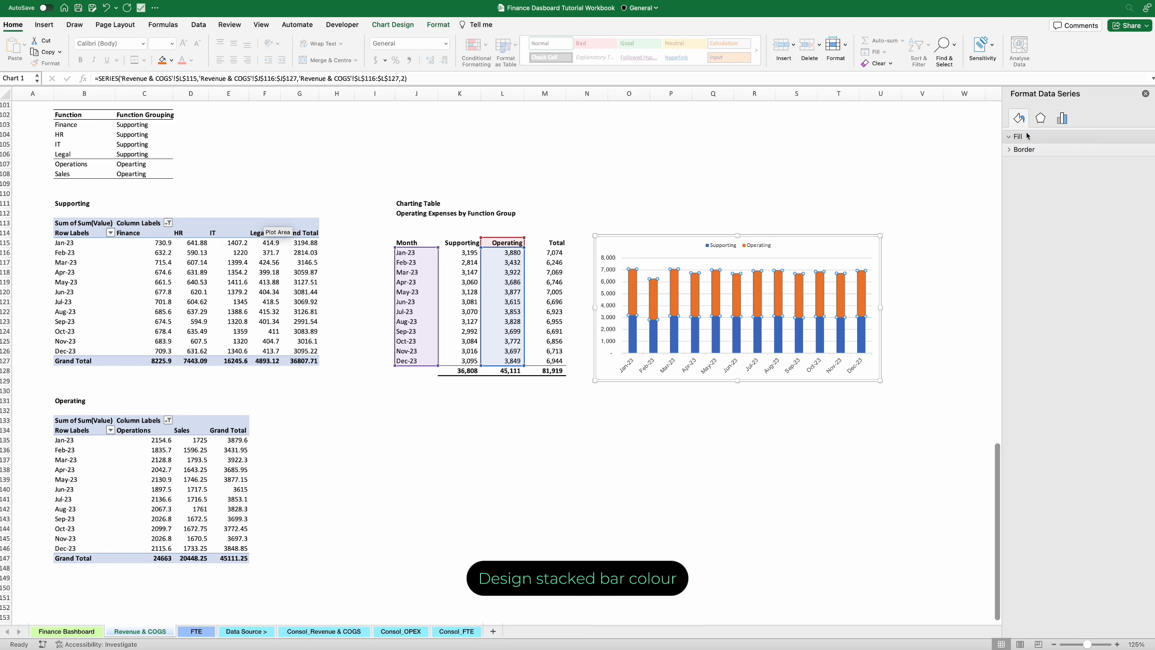
{"action": "left_click", "coordinate": [1139, 232]}
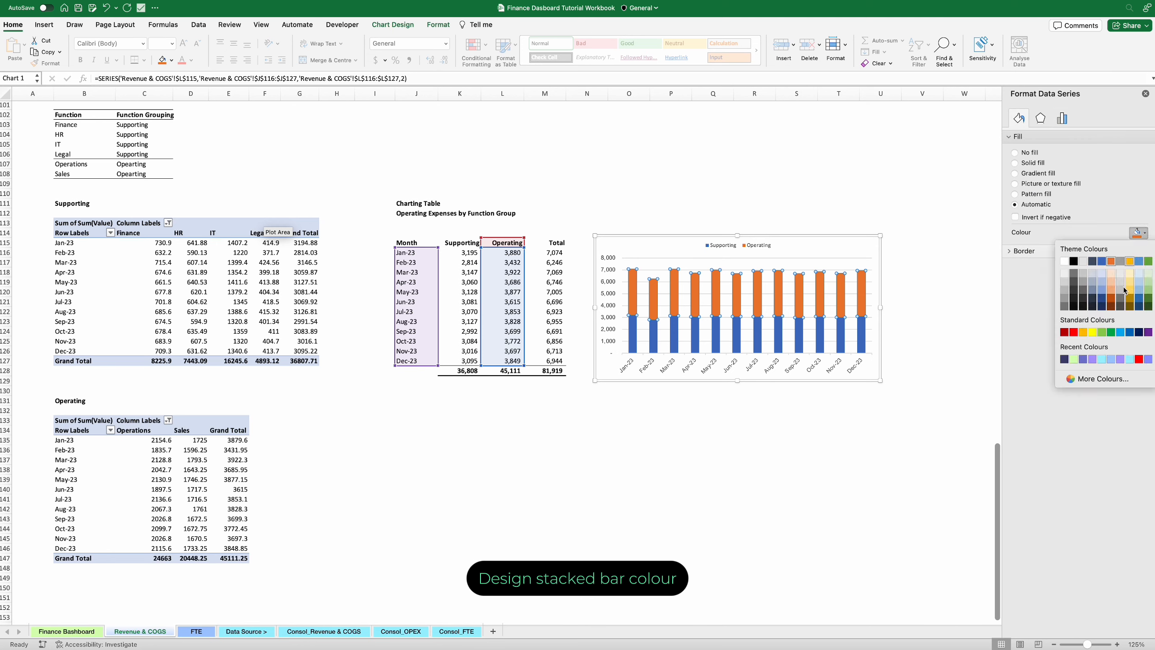
{"action": "left_click", "coordinate": [1101, 379]}
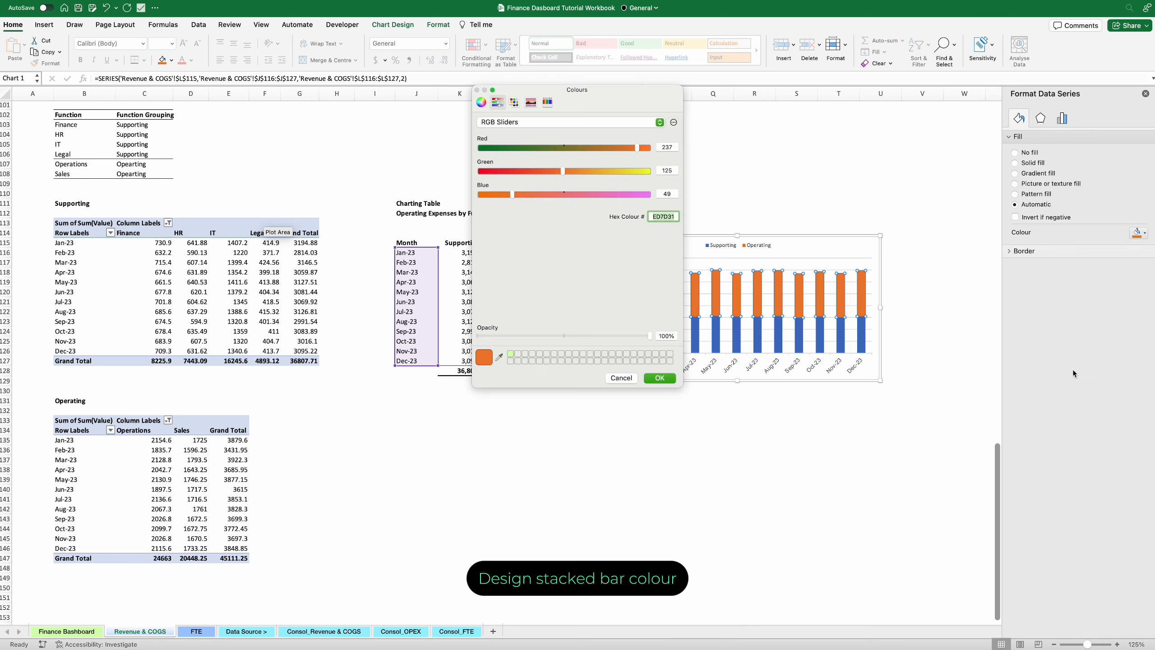
{"action": "type", "text": "A4C8FF"}
{"action": "left_click", "coordinate": [660, 379]}
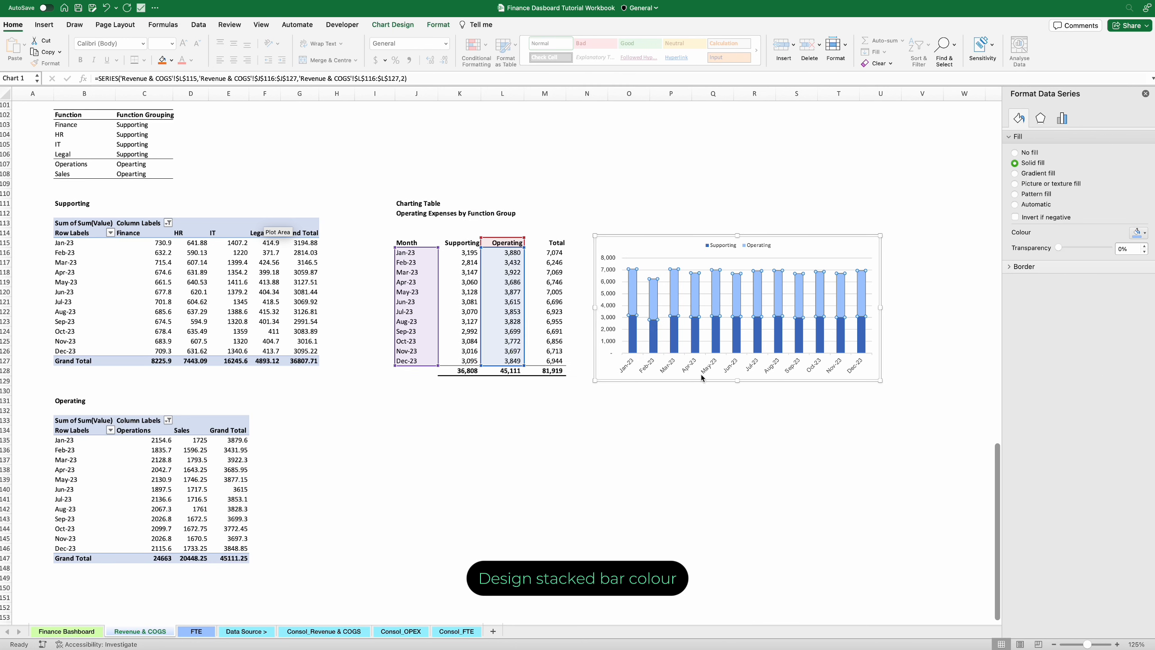
Fill the Supporting series of the stacked column chart with the light green hex colour D3FFB5
{"action": "left_click", "coordinate": [635, 328]}
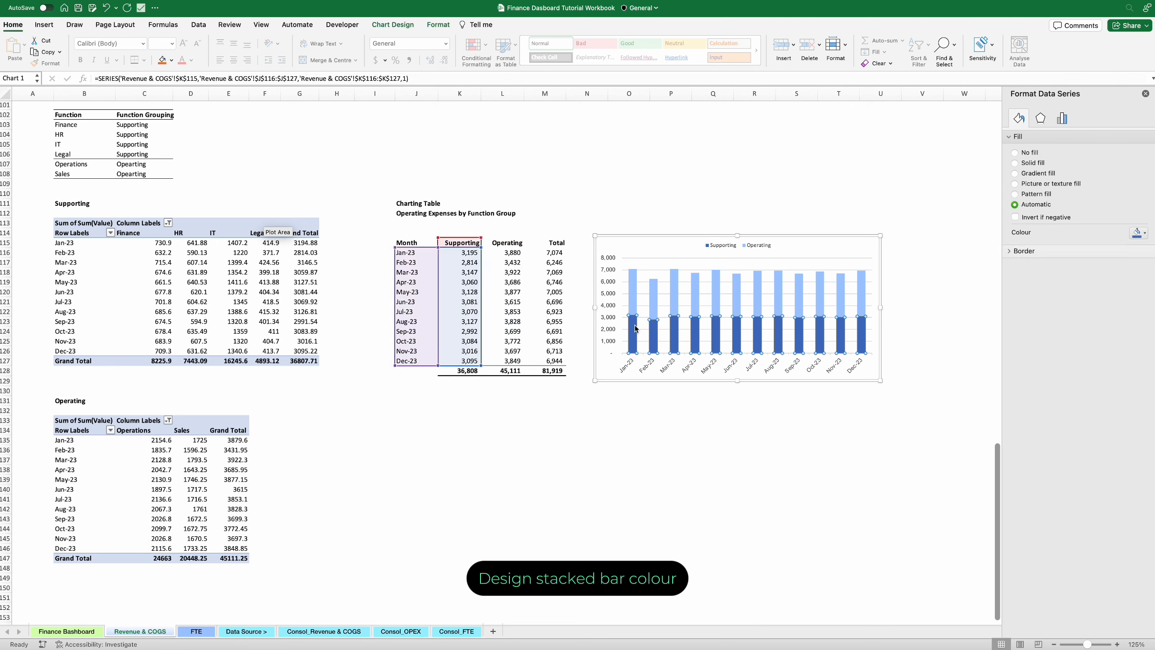
{"action": "left_click", "coordinate": [661, 327]}
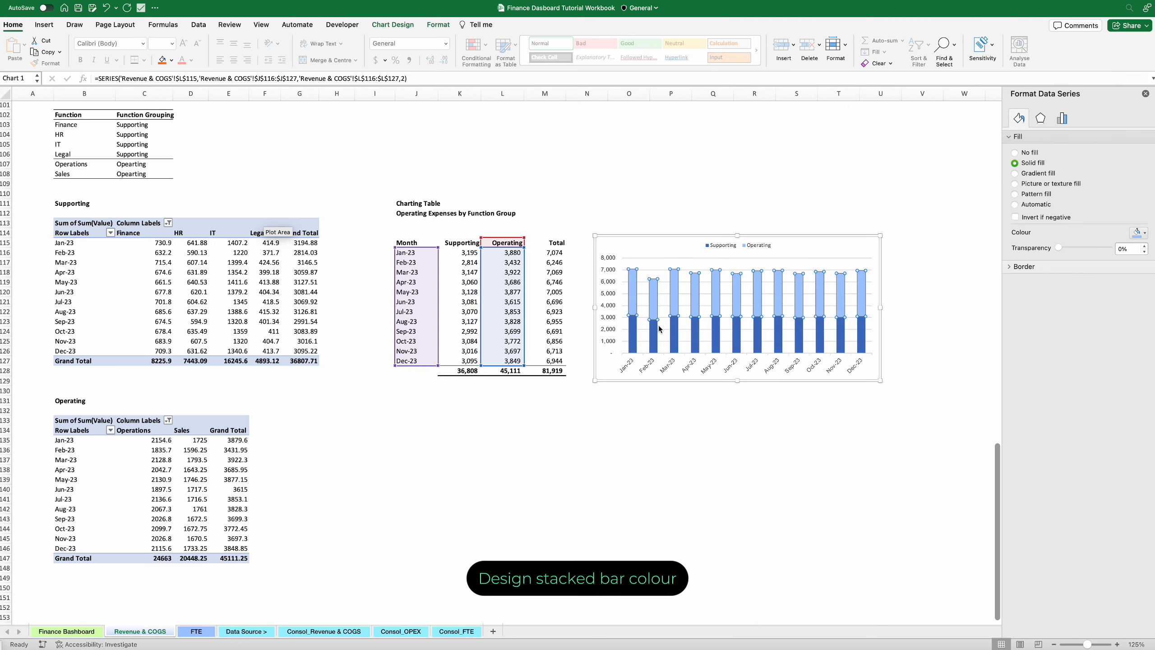
{"action": "left_click", "coordinate": [633, 337]}
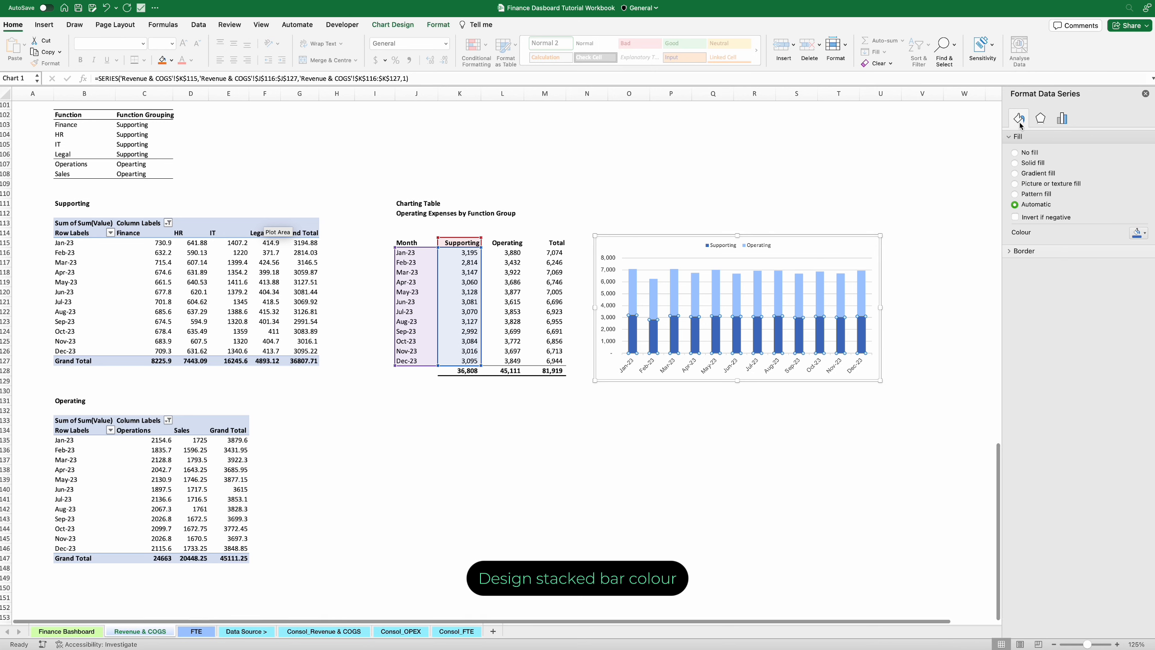
{"action": "left_click", "coordinate": [1139, 233]}
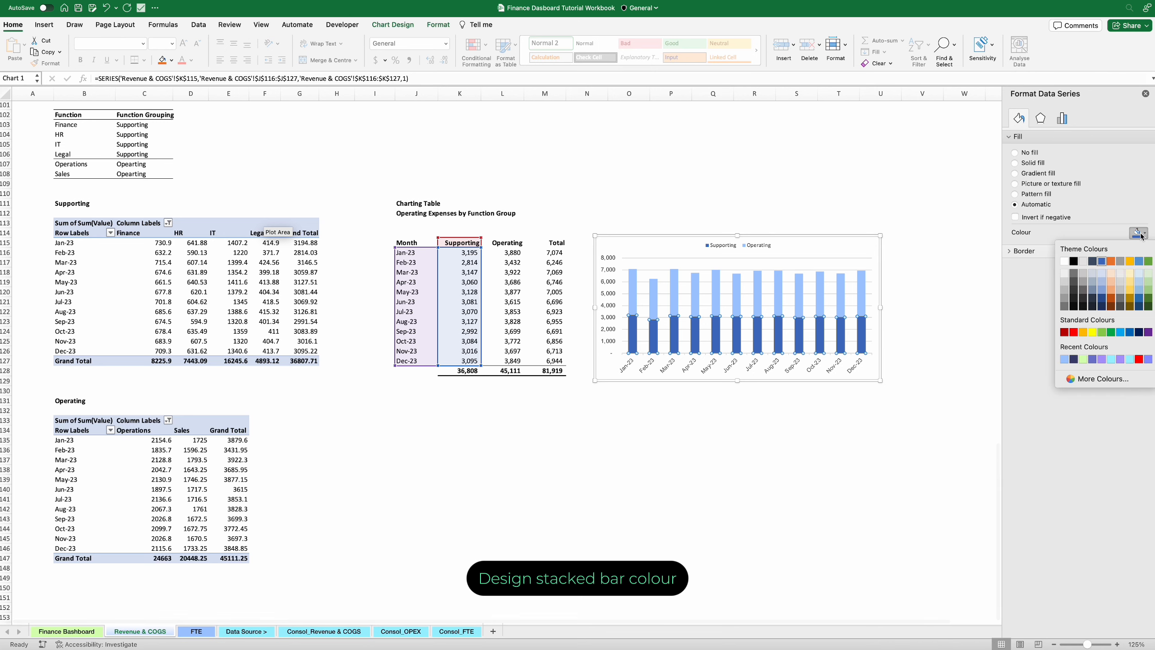
{"action": "left_click", "coordinate": [1083, 378]}
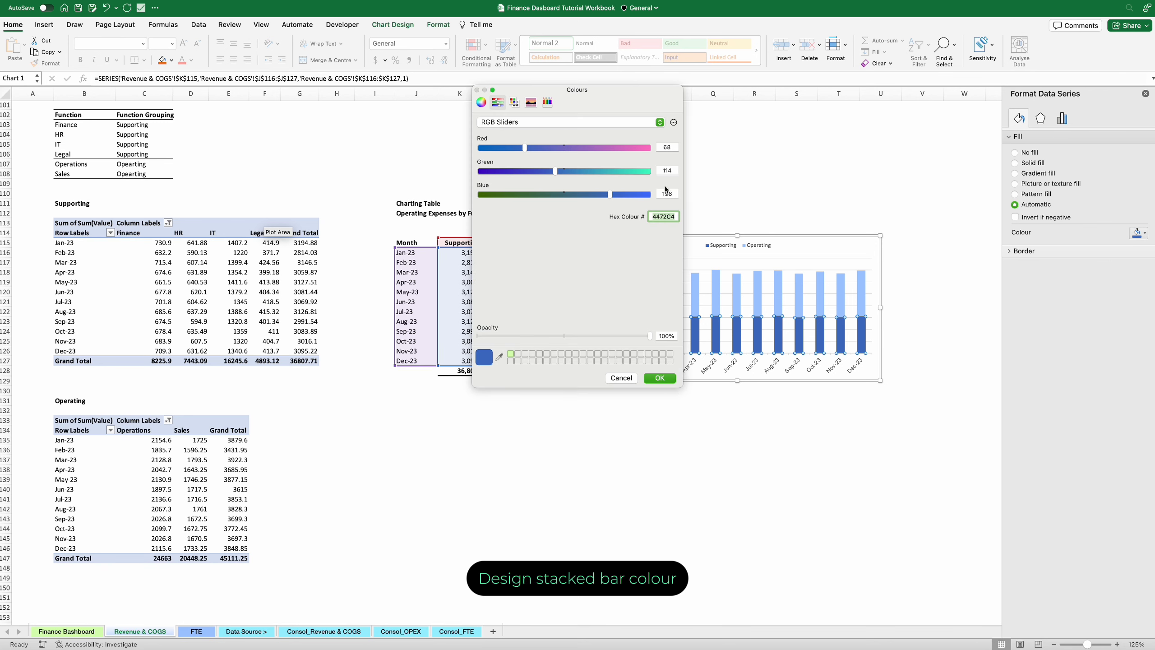
{"action": "type", "text": "D3FFB5"}
{"action": "left_click", "coordinate": [660, 377]}
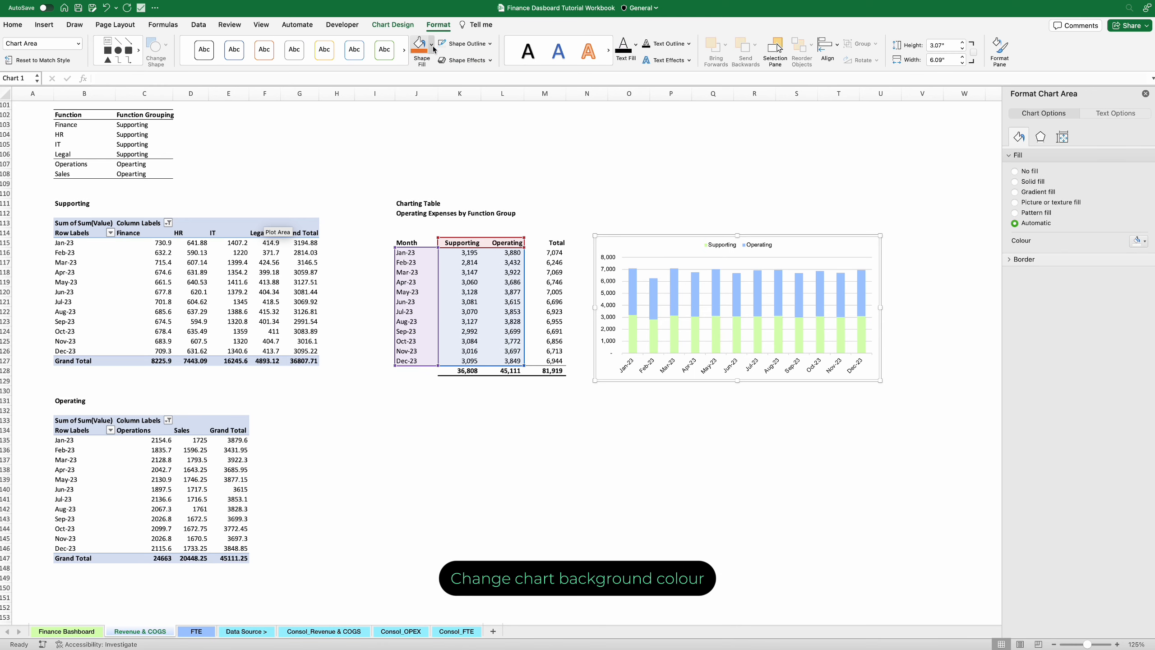
Fill the chart area with black and make the value axis labels white
{"action": "left_click", "coordinate": [431, 44]}
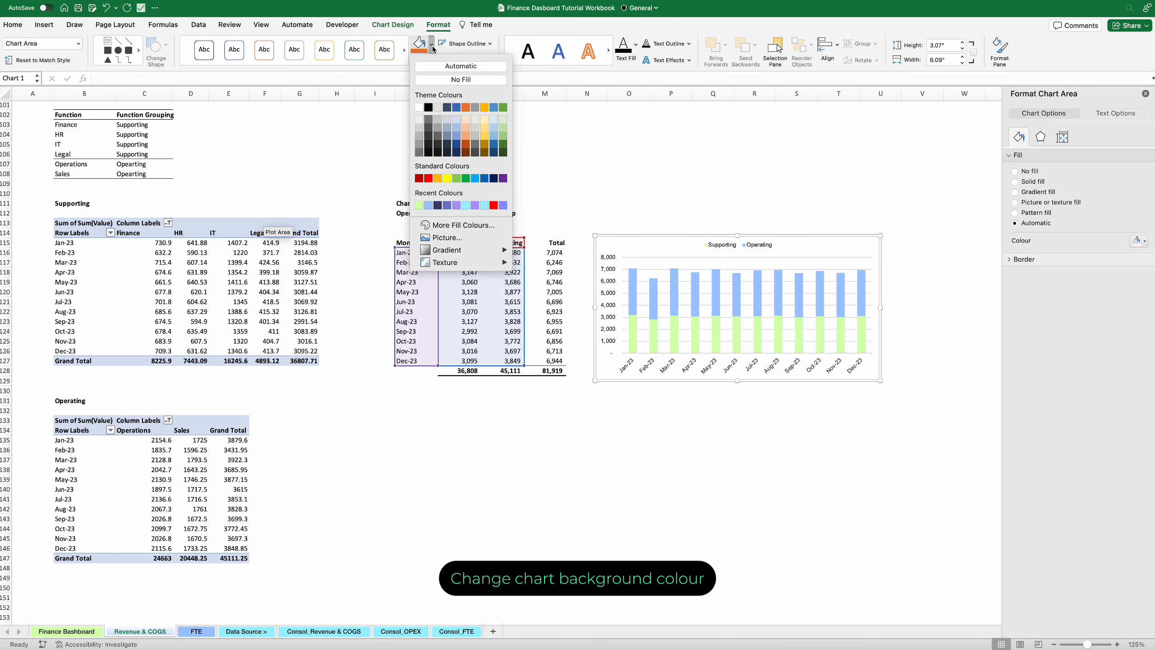
{"action": "left_click", "coordinate": [428, 108]}
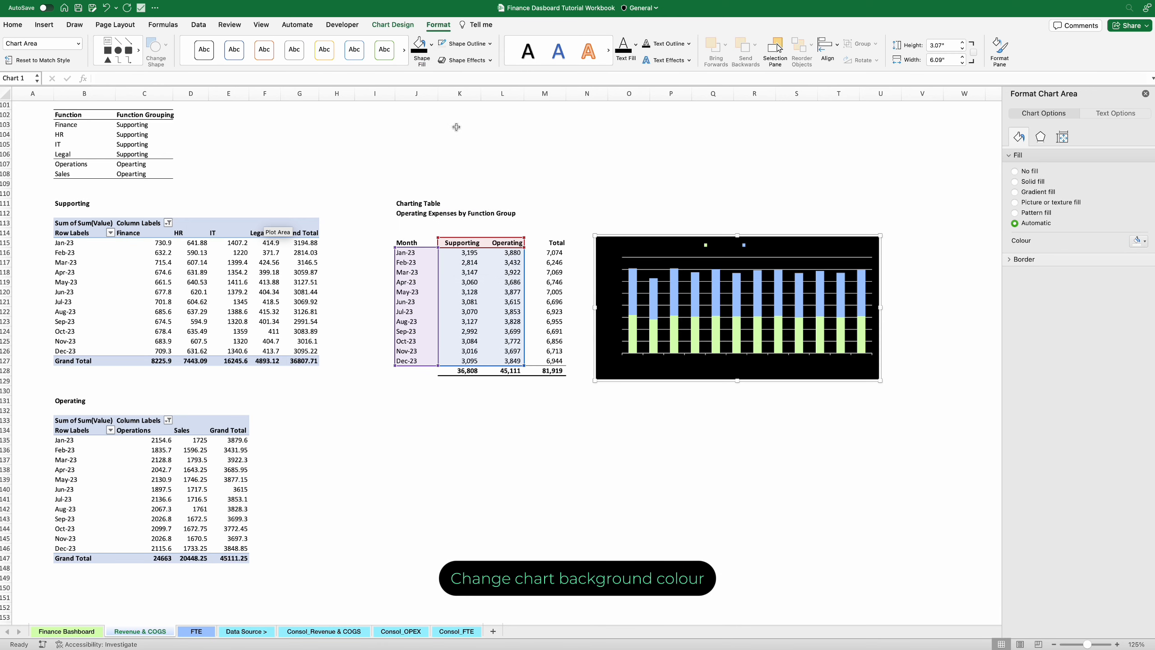
{"action": "left_click", "coordinate": [611, 263]}
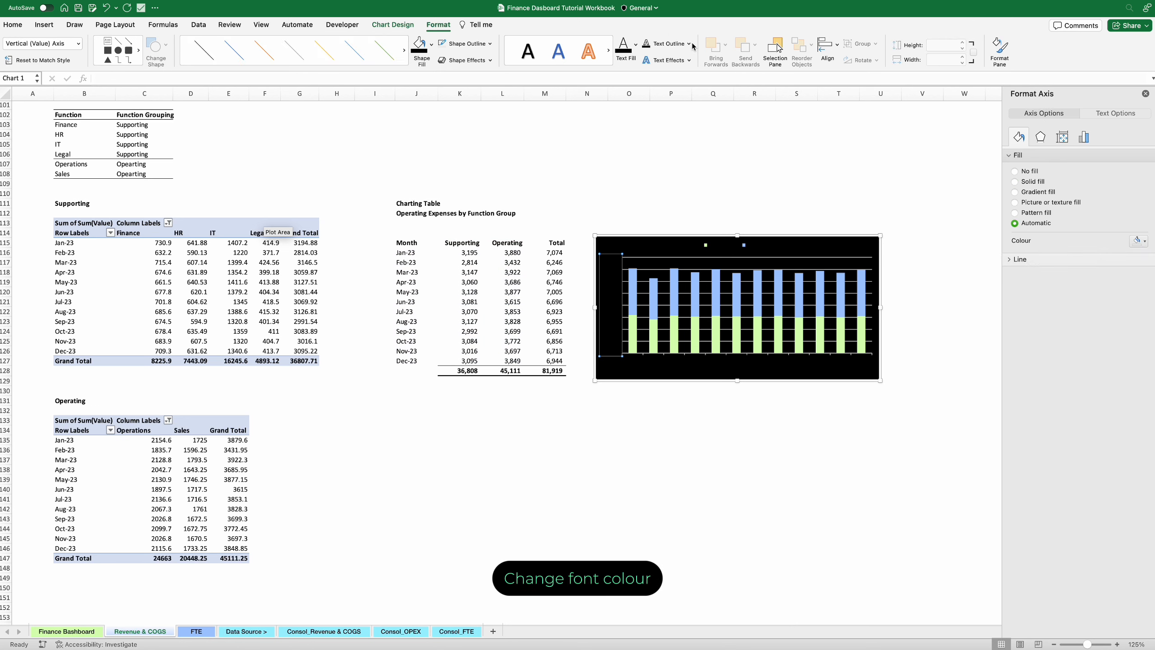
{"action": "left_click", "coordinate": [636, 46]}
{"action": "left_click", "coordinate": [625, 108]}
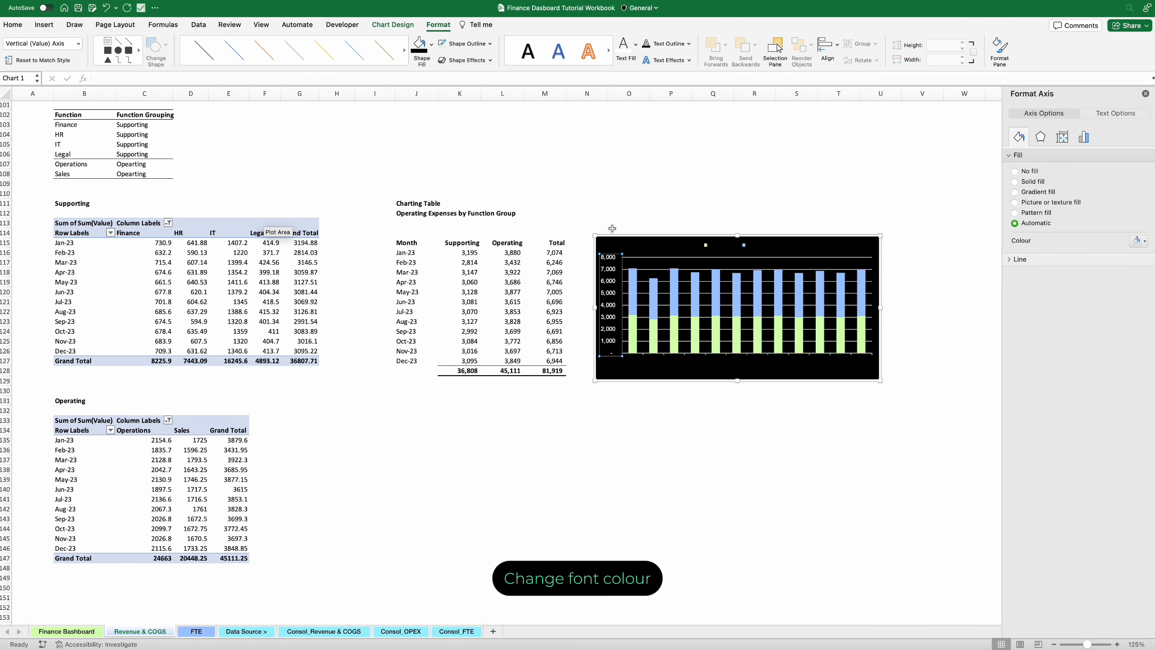
Make the chart's month axis labels and legend text white
{"action": "left_click", "coordinate": [643, 369]}
{"action": "left_click", "coordinate": [627, 44]}
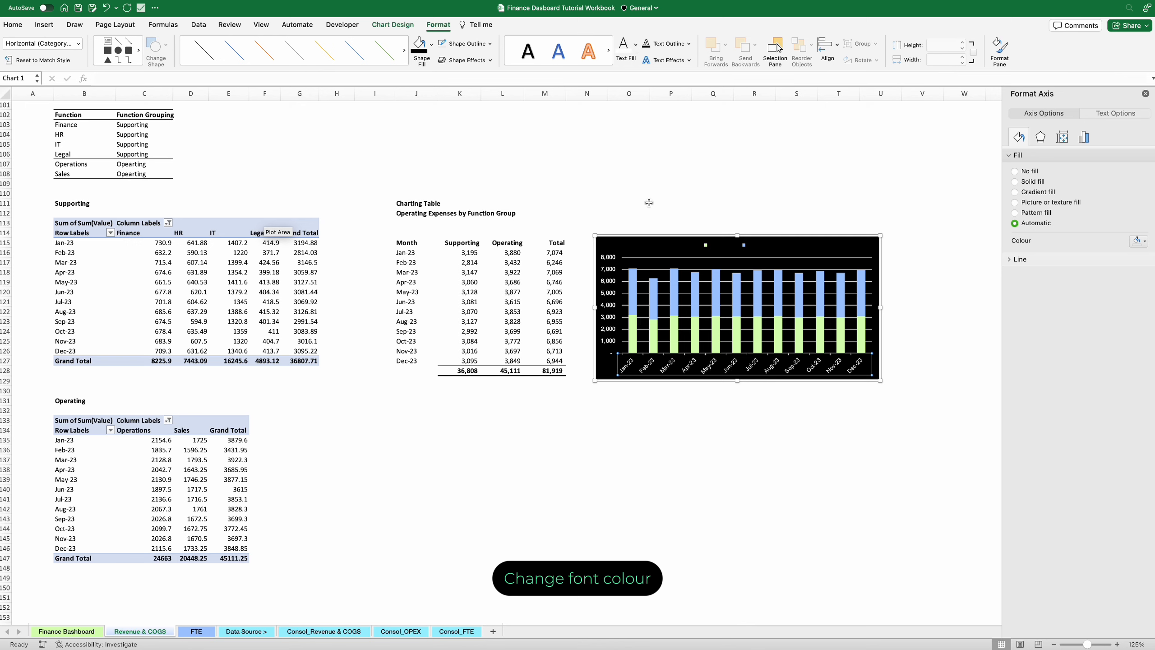
{"action": "left_click", "coordinate": [716, 249]}
{"action": "left_click", "coordinate": [627, 44]}
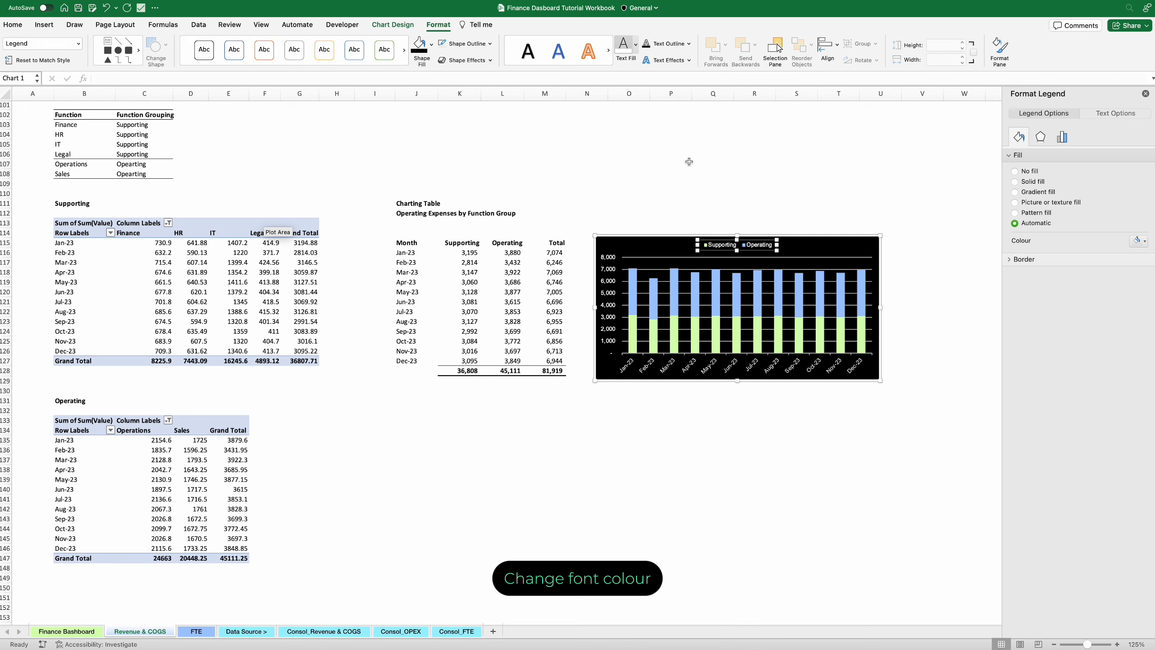
{"action": "left_click", "coordinate": [707, 173]}
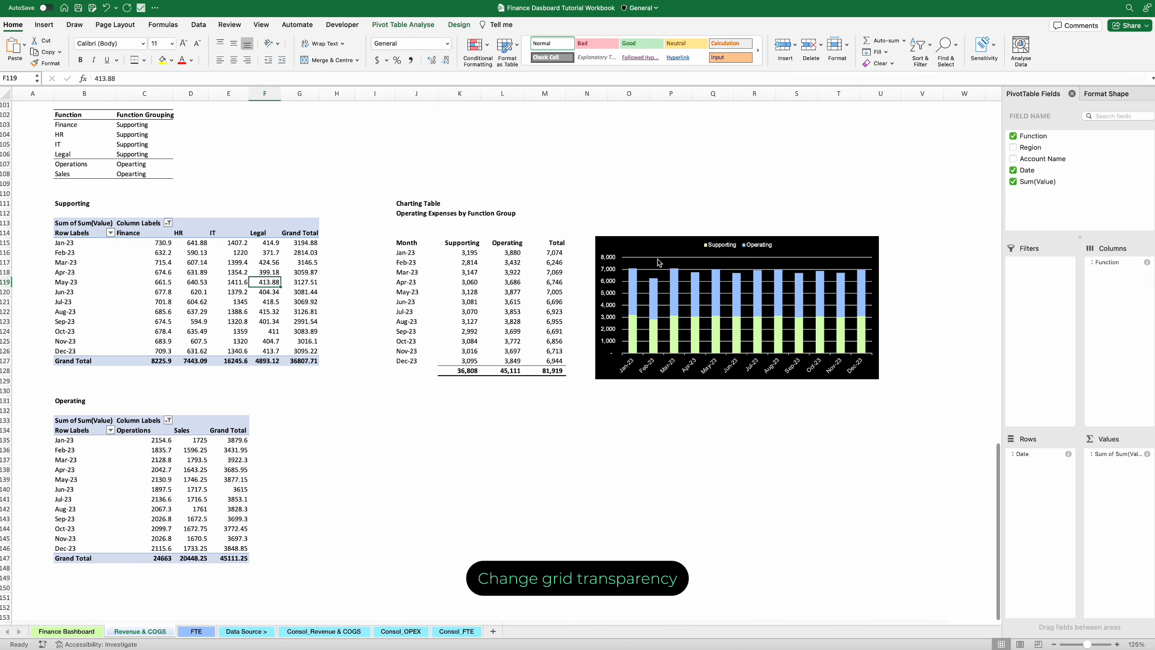
Set the transparency of the chart's major gridlines to 75%
{"action": "left_click", "coordinate": [657, 258]}
{"action": "left_click", "coordinate": [1125, 220]}
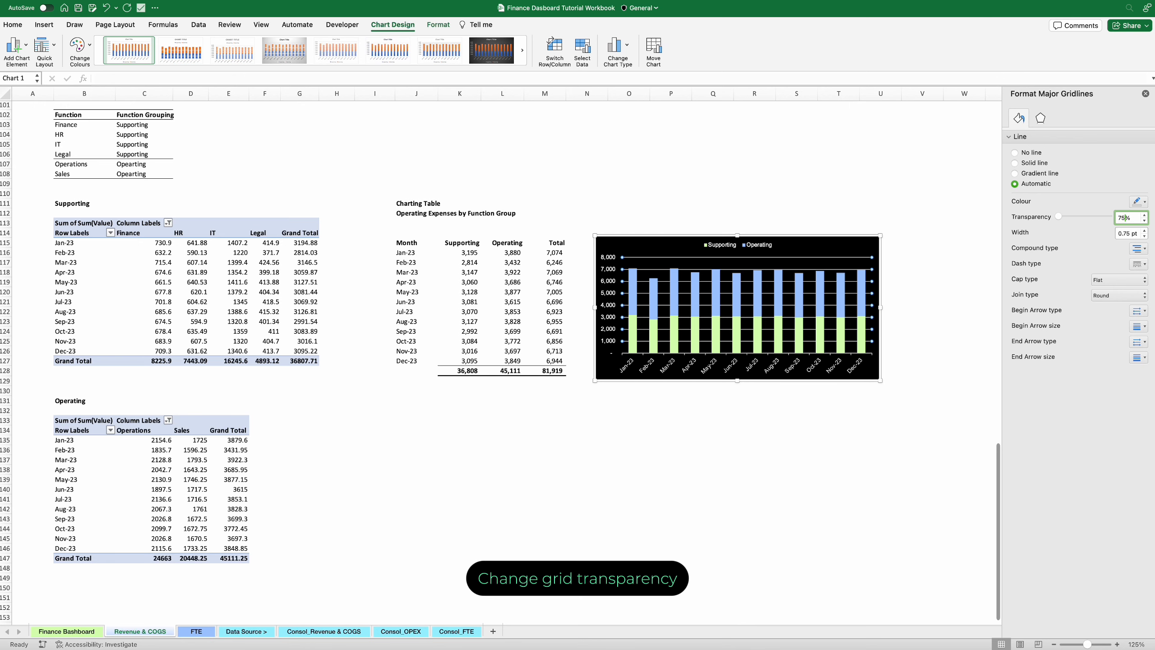
{"action": "key", "text": "Return"}
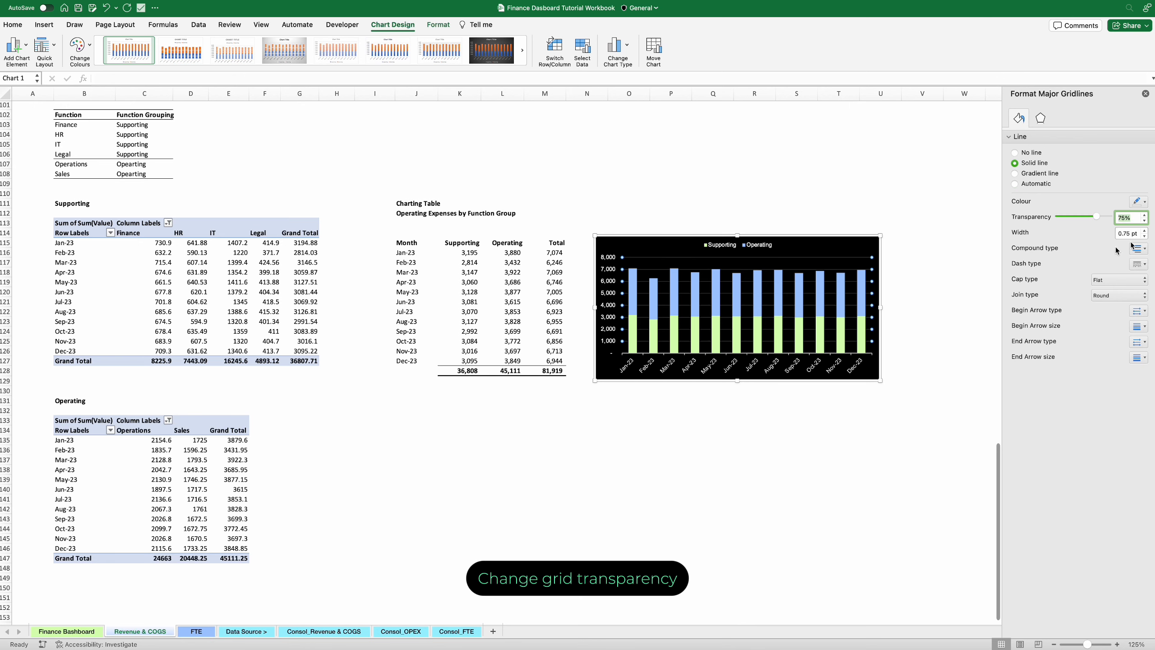
{"action": "left_click", "coordinate": [911, 276]}
{"action": "left_click", "coordinate": [852, 241]}
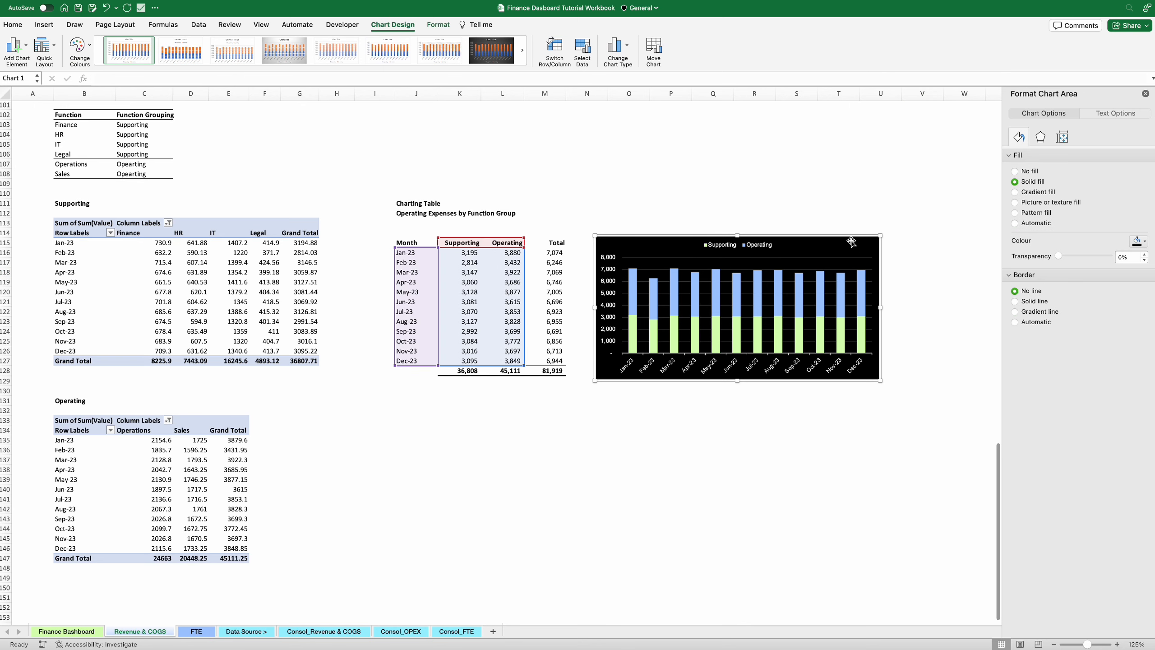
Decrease the font size of the chart's month axis labels and value axis labels
{"action": "left_click", "coordinate": [825, 372]}
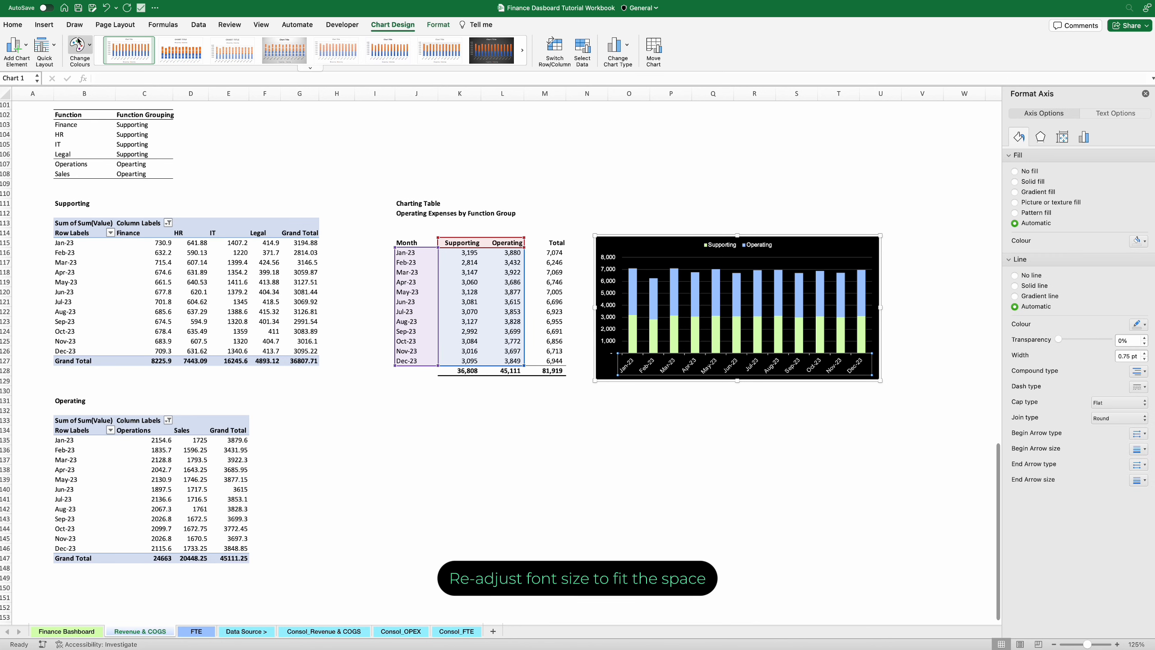
{"action": "left_click", "coordinate": [13, 25]}
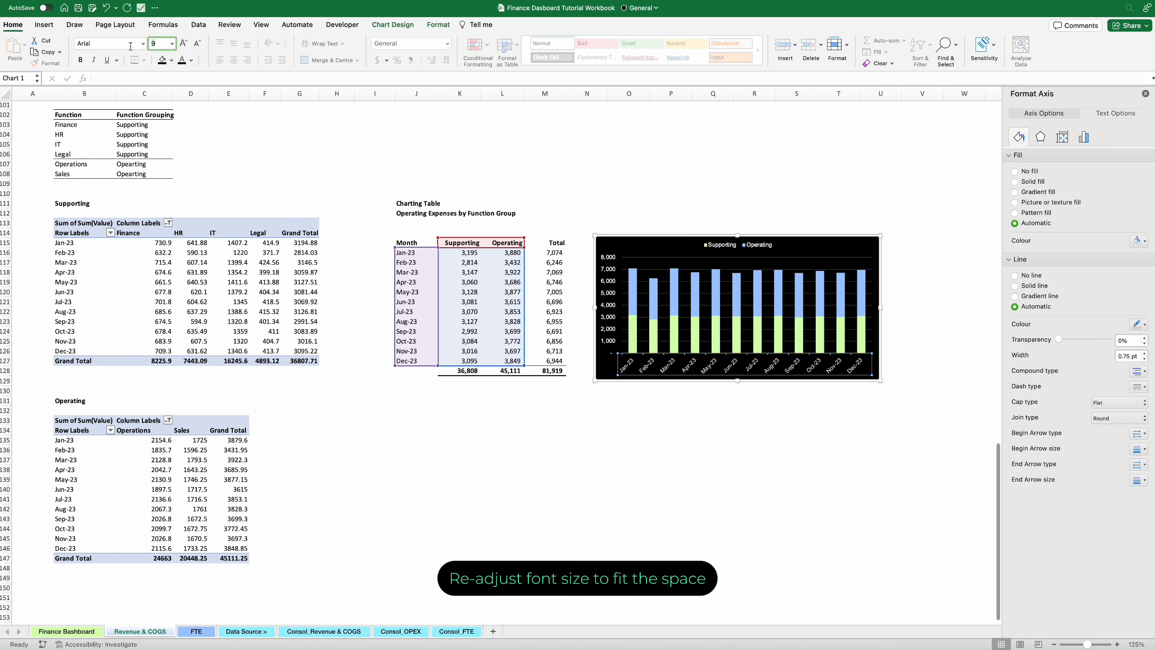
{"action": "left_click", "coordinate": [197, 43]}
{"action": "left_click", "coordinate": [610, 263]}
{"action": "left_click", "coordinate": [196, 45]}
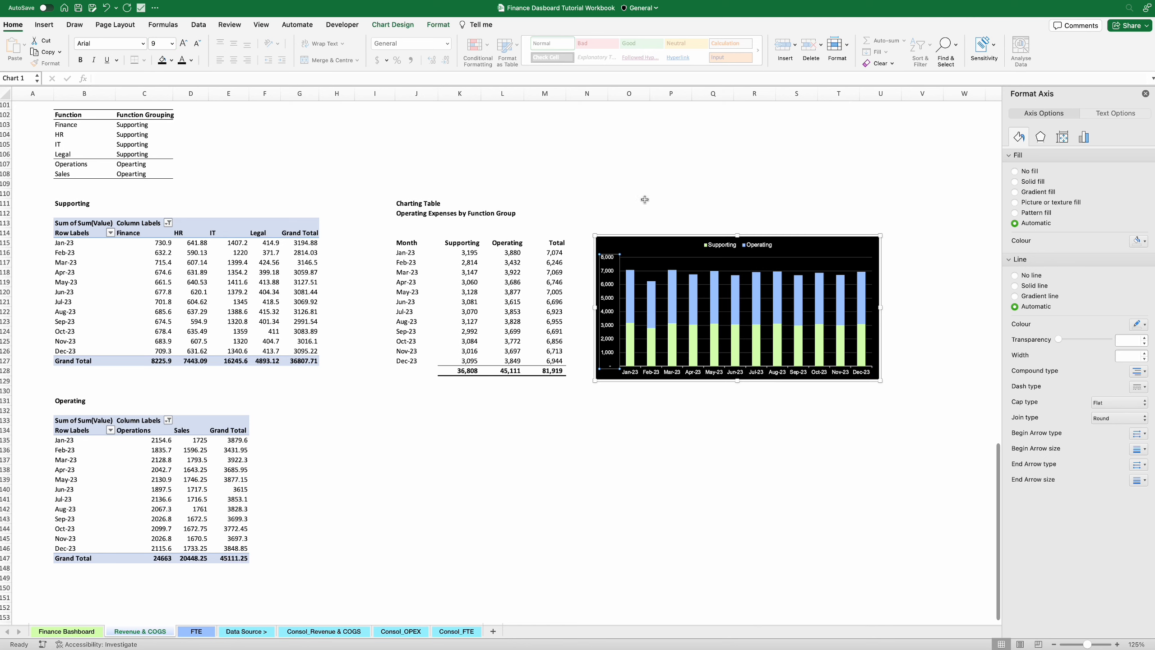
Move the stacked column chart to the Finance Dashboard sheet, placing it in the empty space beside the FTE By Region chart
{"action": "left_click", "coordinate": [694, 234]}
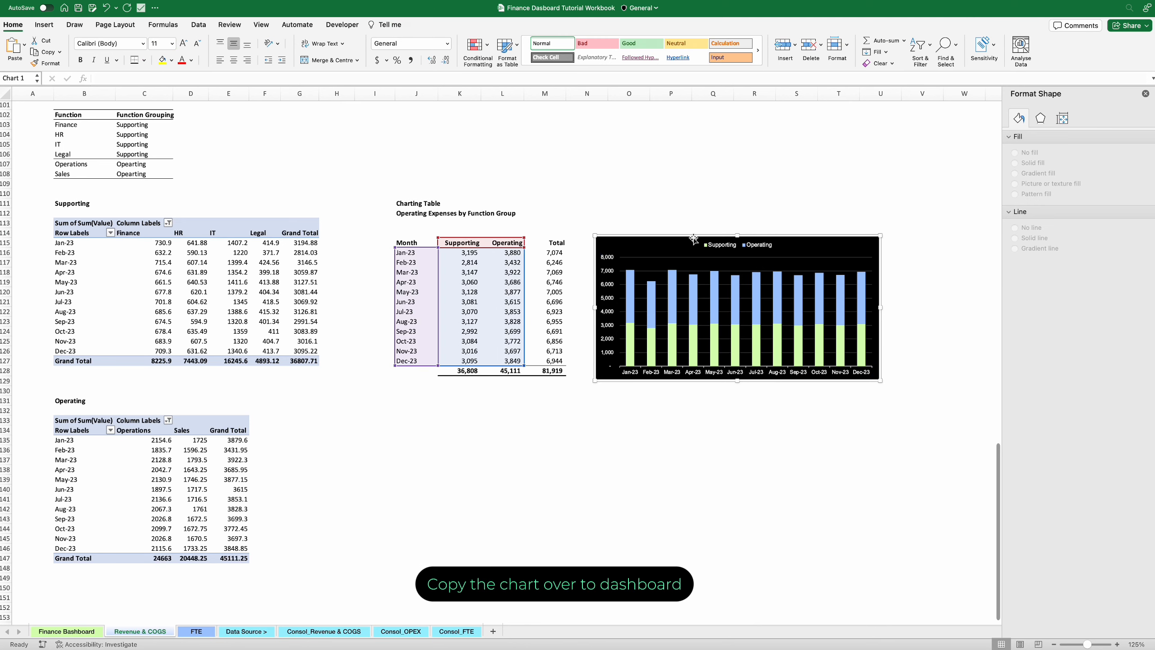
{"action": "left_click", "coordinate": [693, 237]}
{"action": "key", "text": "ctrl+x"}
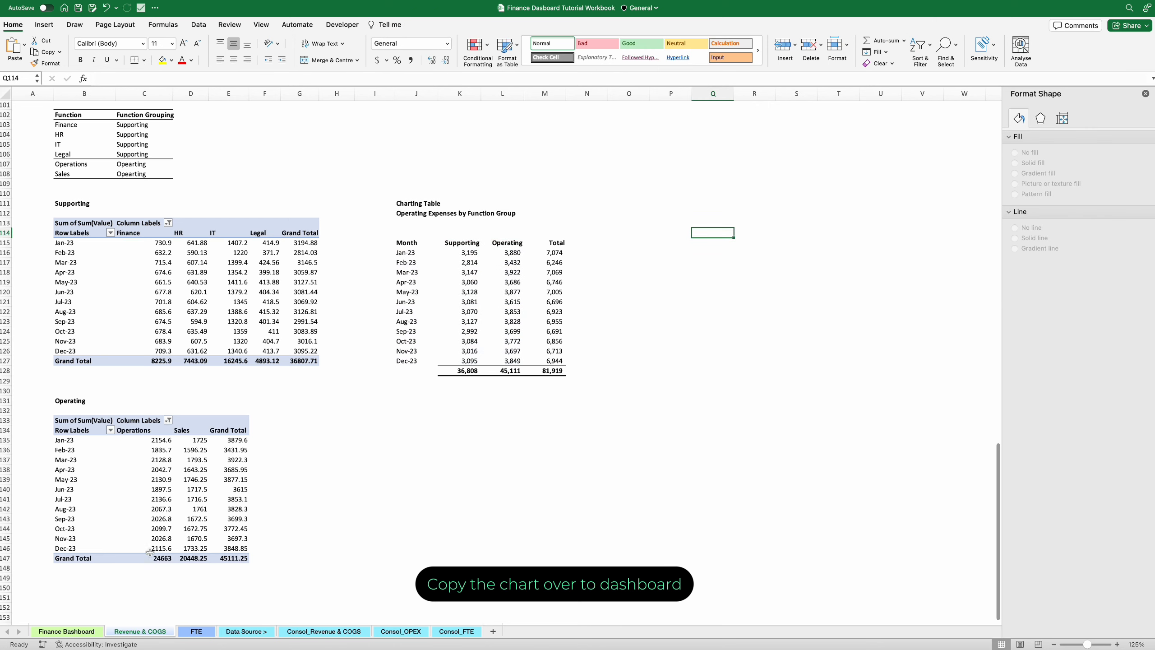
{"action": "left_click", "coordinate": [84, 632]}
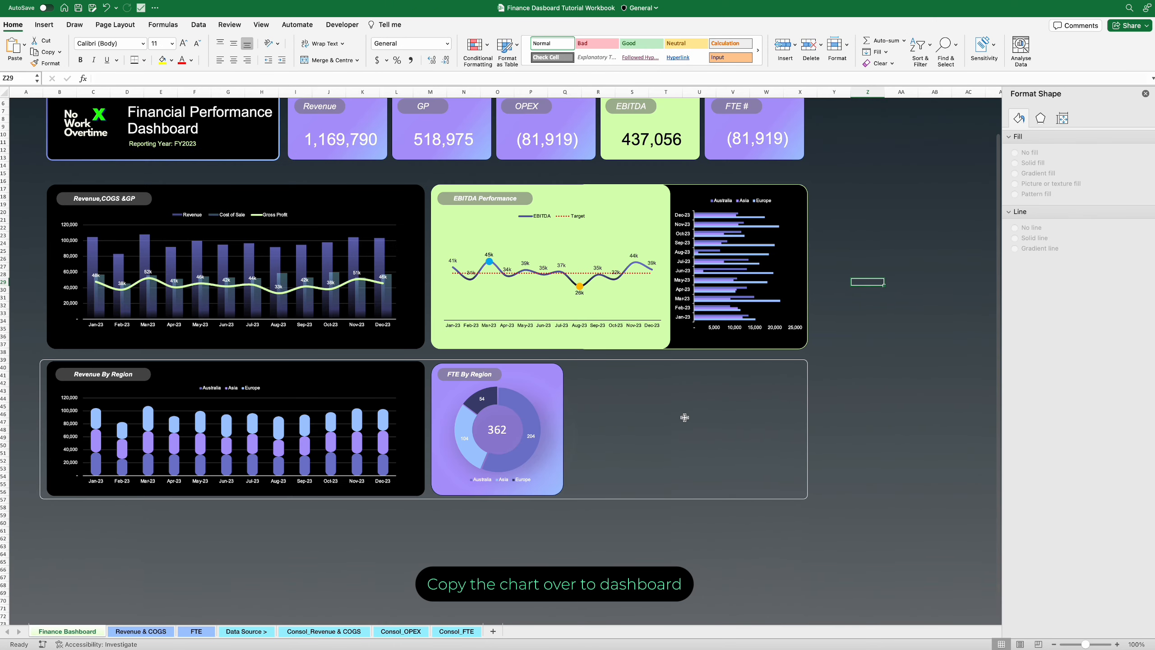
{"action": "key", "text": "cmd+v"}
{"action": "left_click_drag", "start_coordinate": [904, 279], "coordinate": [631, 373]}
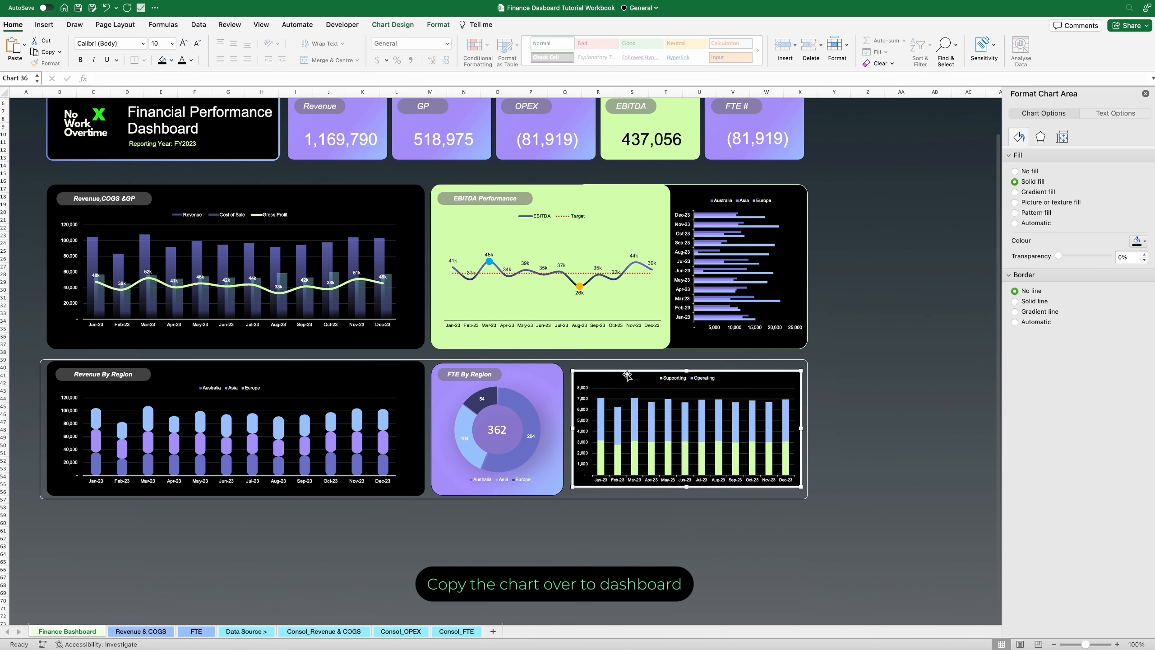
Duplicate the black rounded rectangle behind the Revenue By Region chart
{"action": "left_click", "coordinate": [404, 370]}
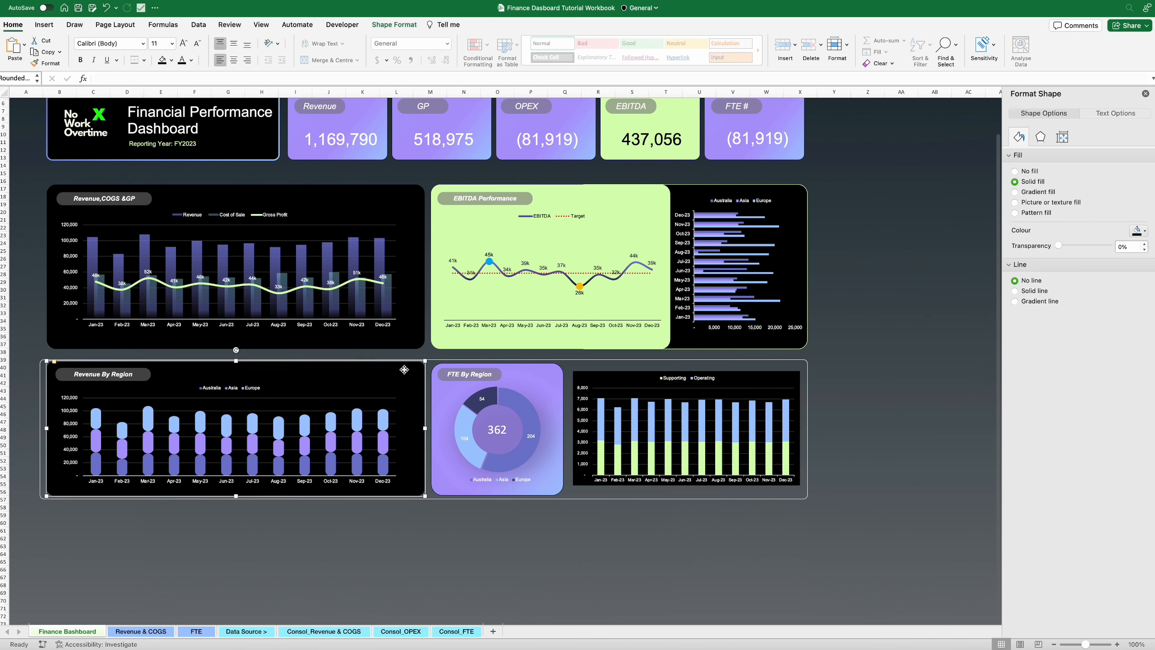
{"action": "key", "text": "super+c"}
{"action": "key", "text": "super+v"}
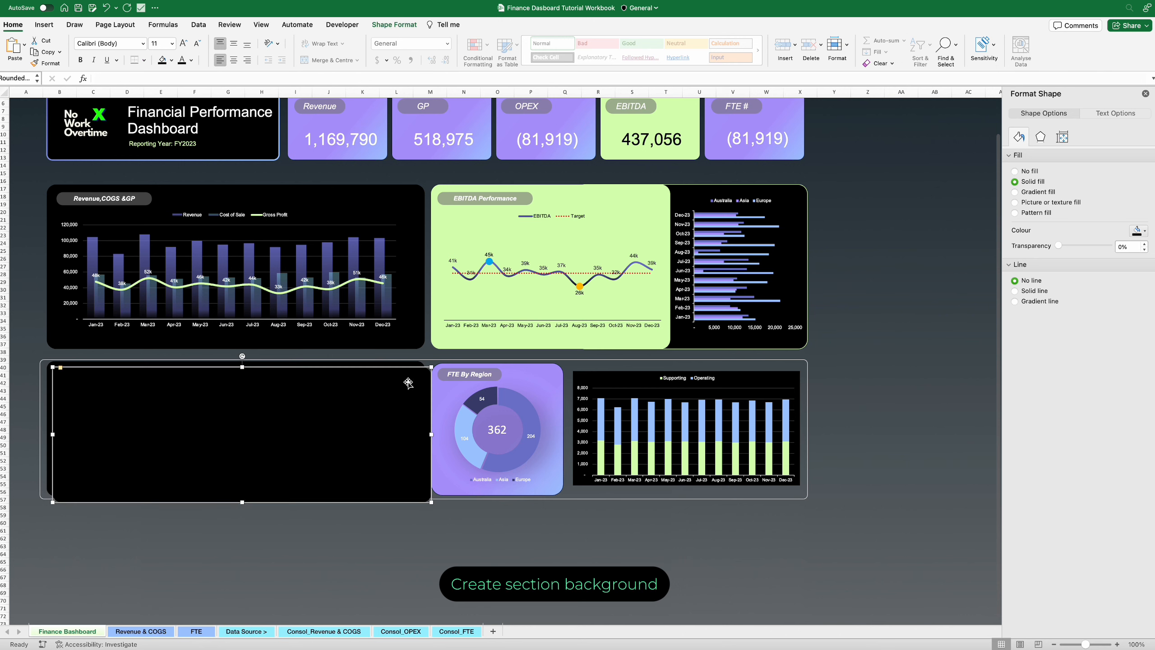